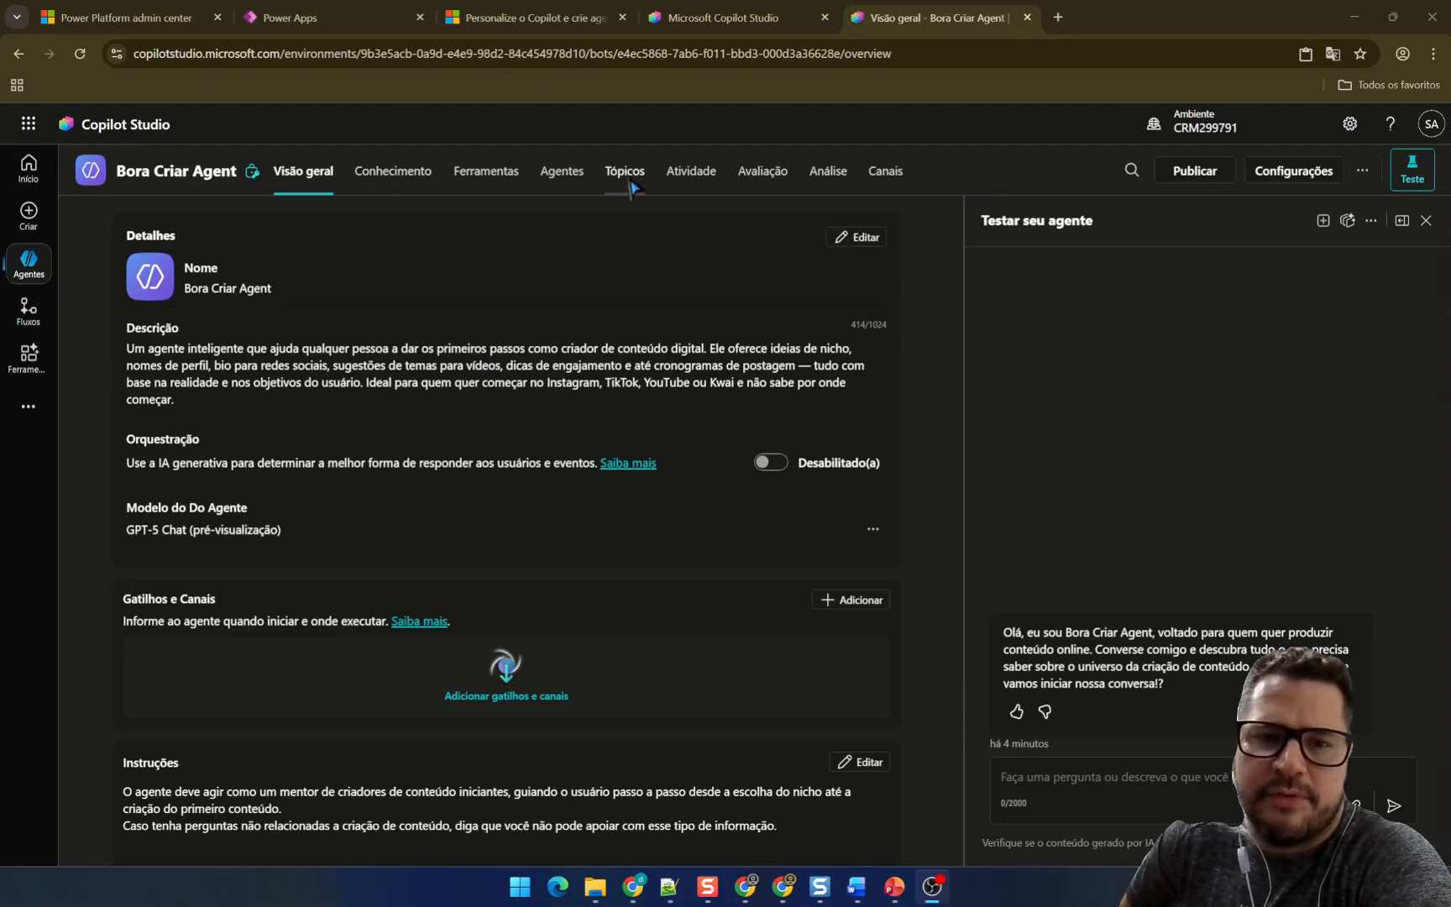
- Create a new blank topic for the Bora Criar Agent
scroll(656, 347, down, 10)
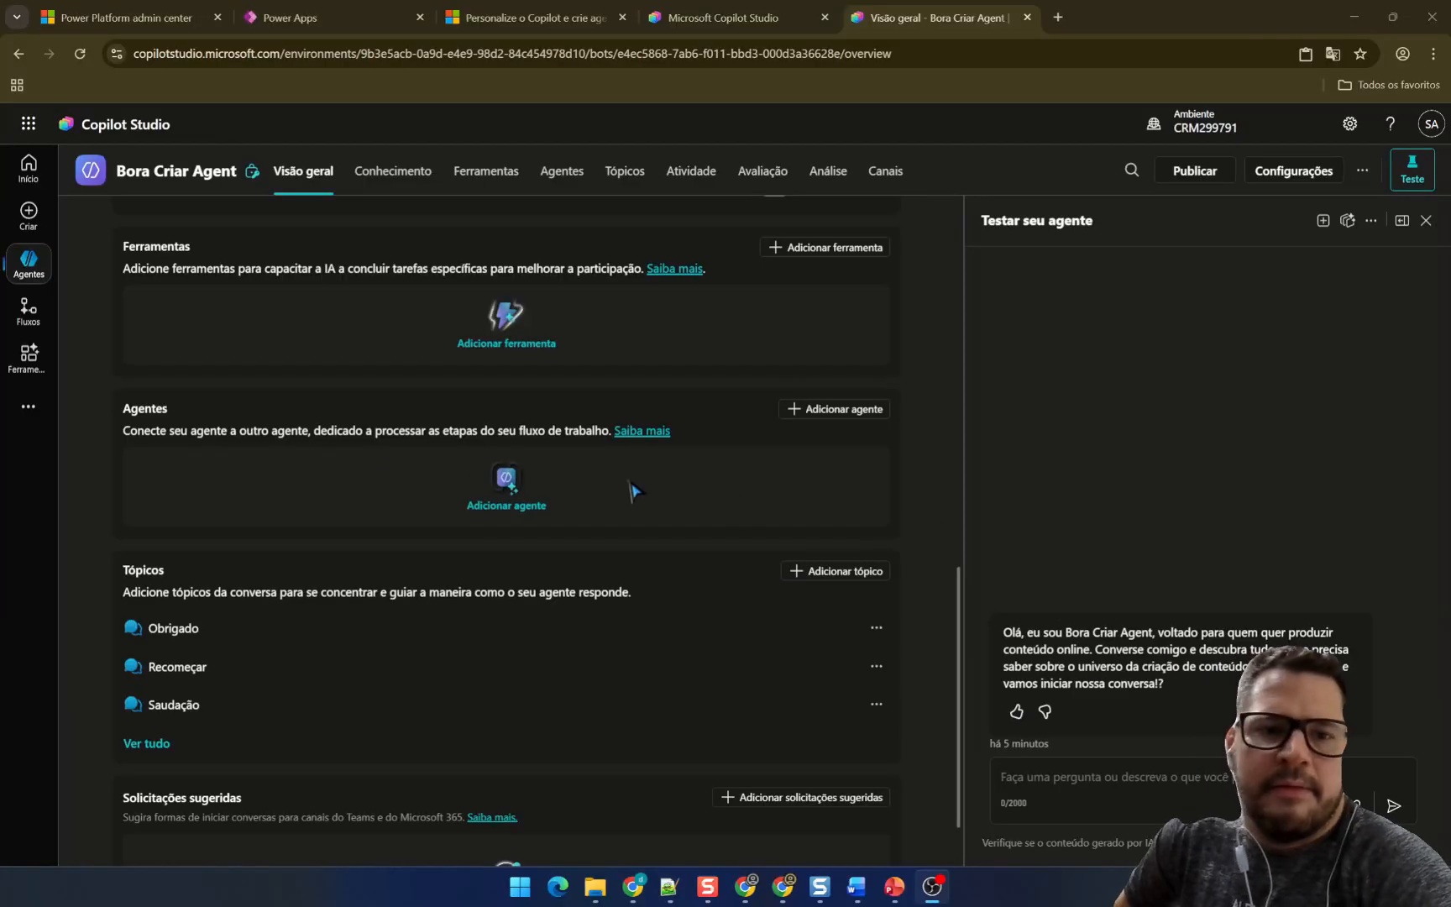
click(620, 178)
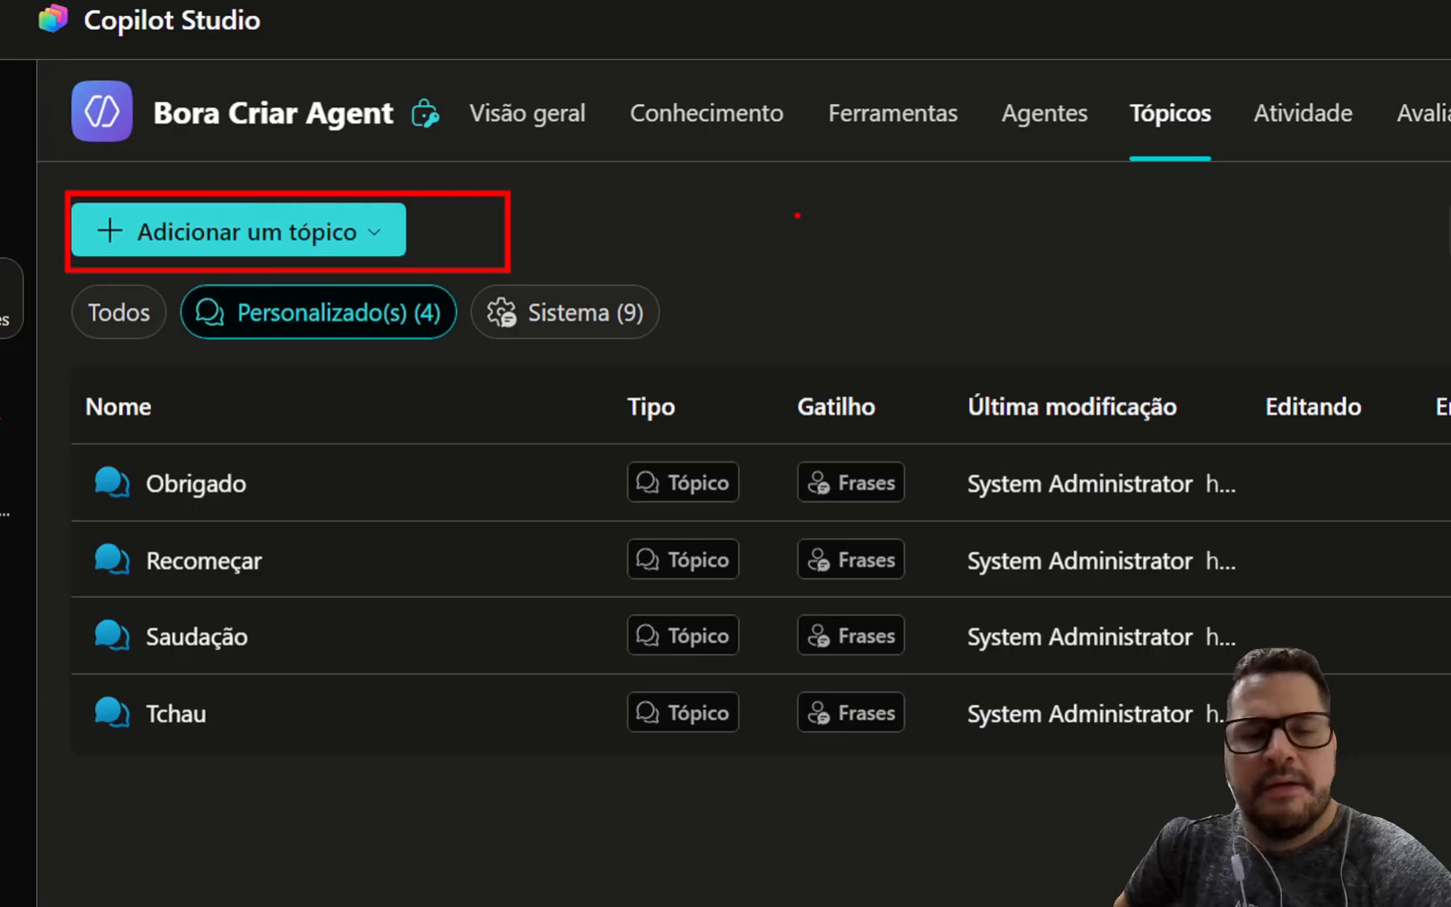
click(161, 240)
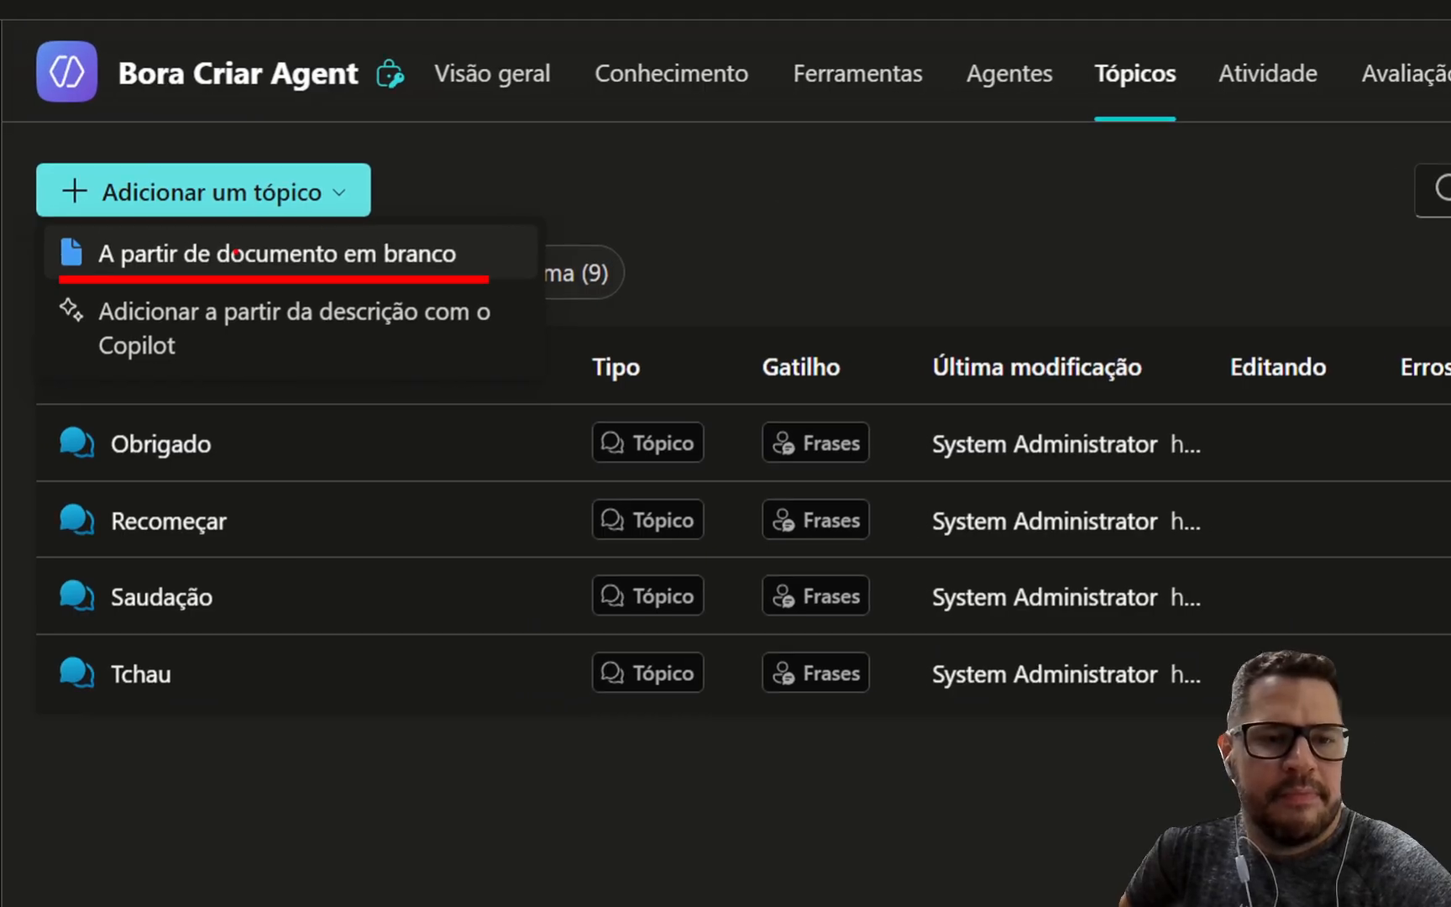
key(super)
click(270, 226)
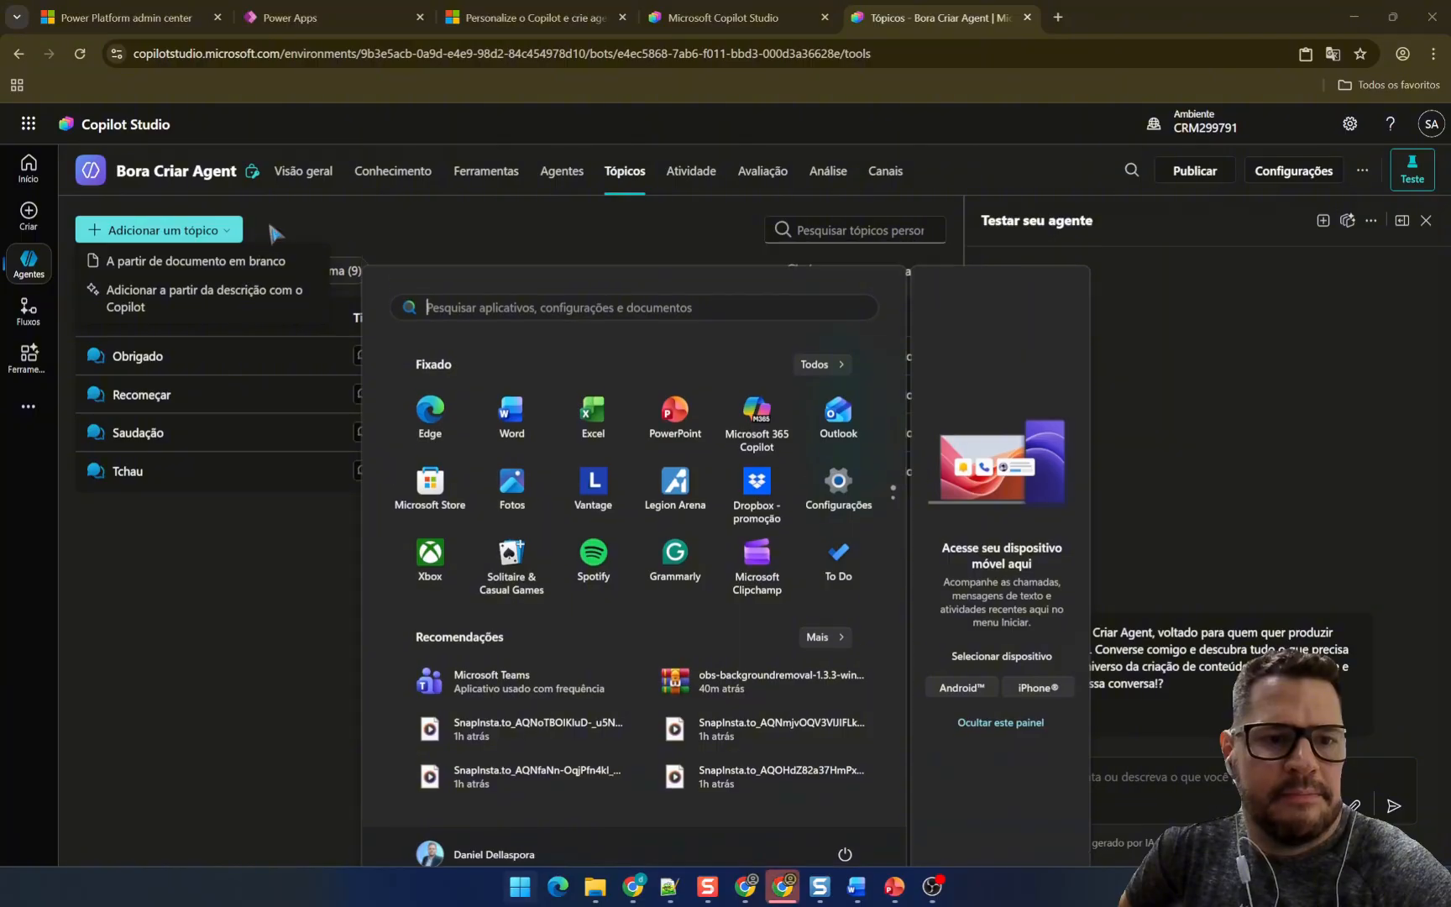
click(202, 229)
click(197, 260)
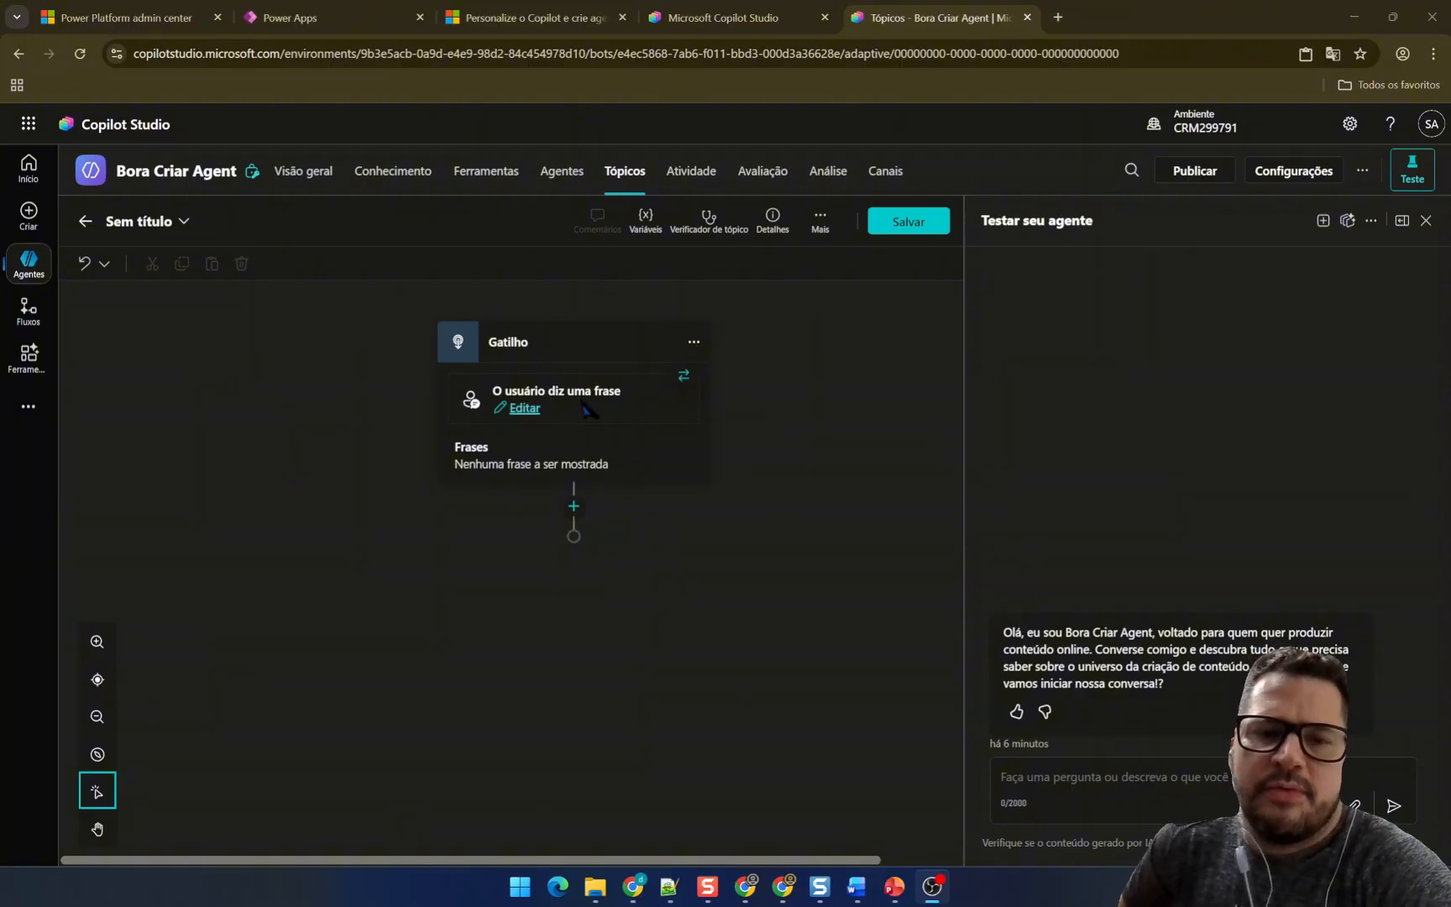
- Open the phrase settings of the topic's trigger and add "Instagram" as a trigger phrase
click(523, 415)
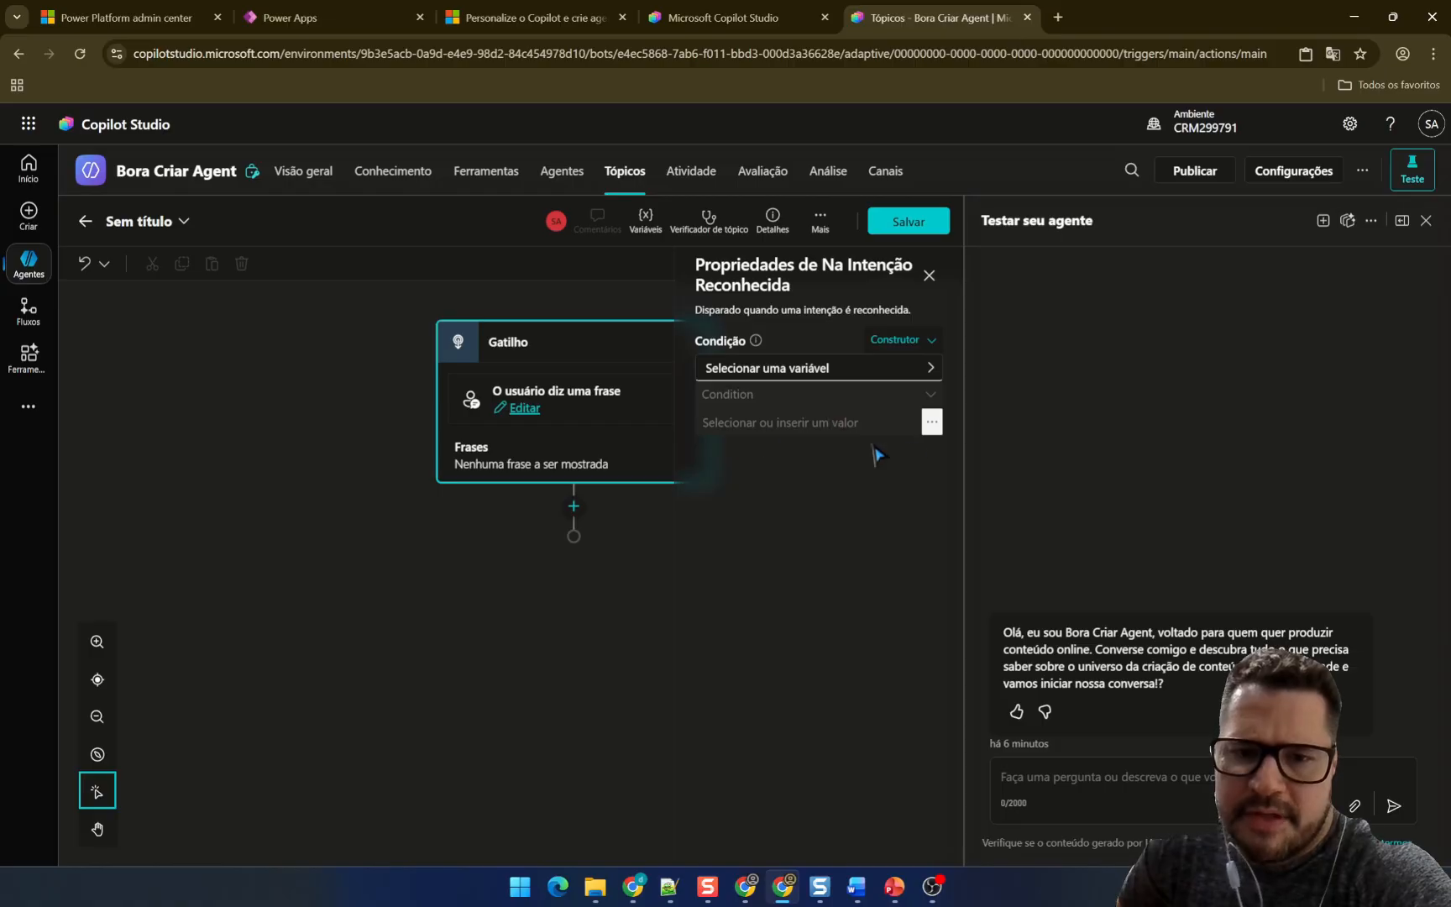
click(874, 375)
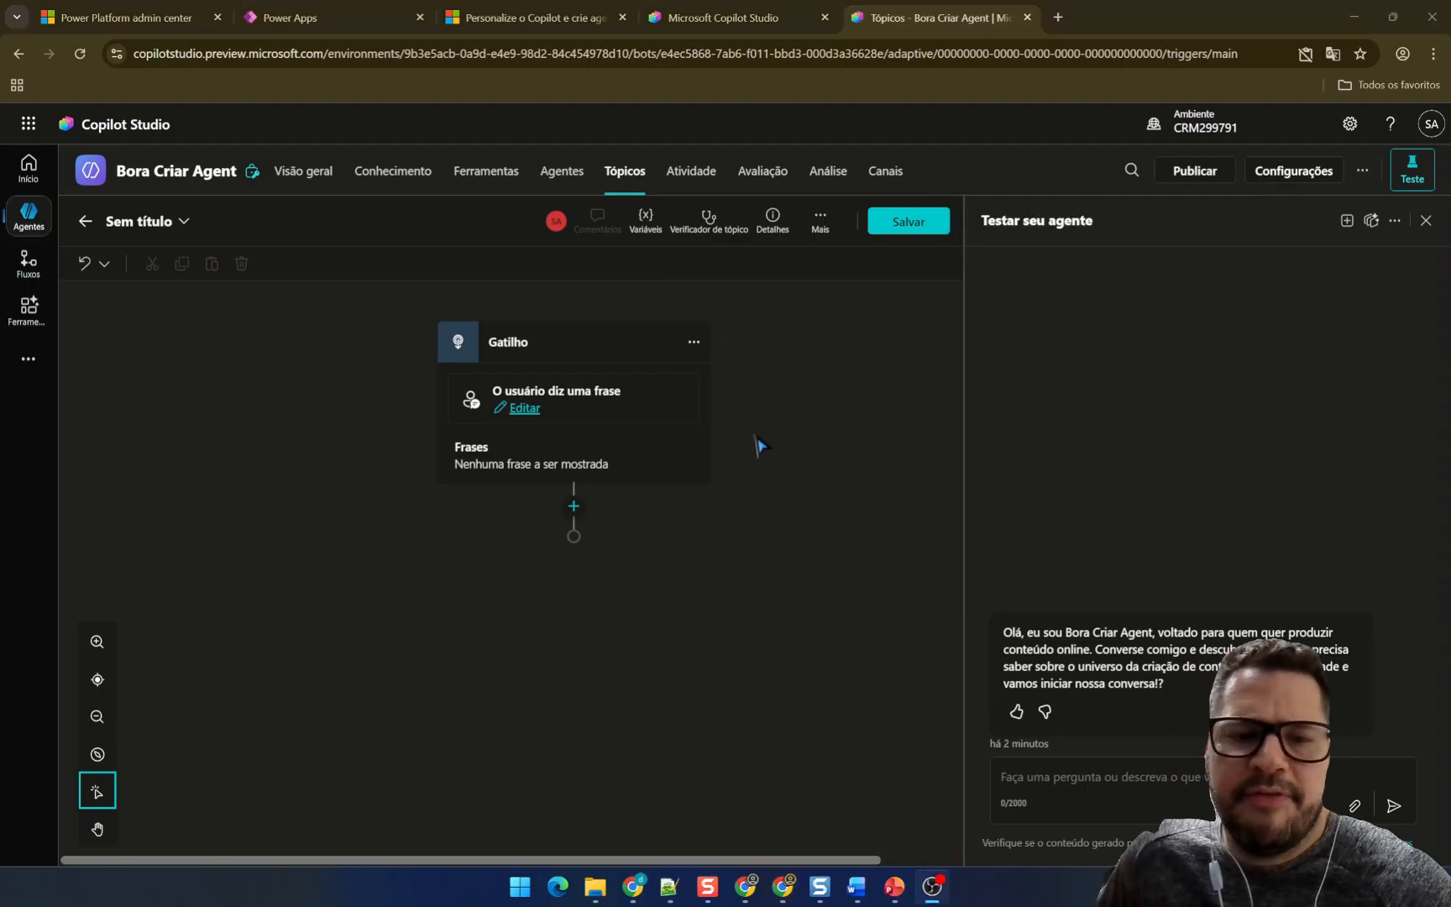
click(526, 409)
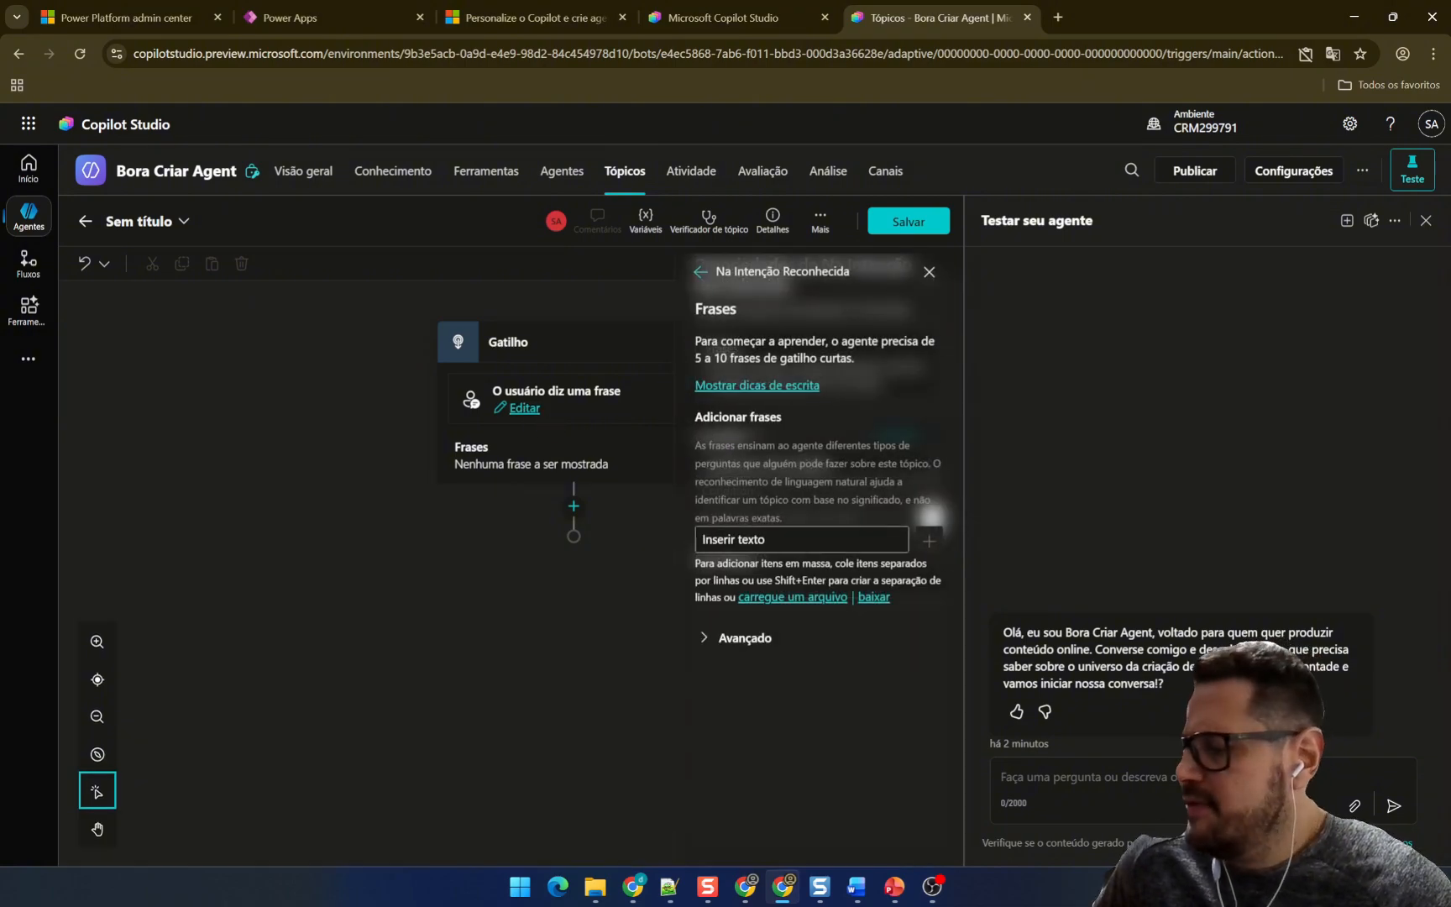
key(alt+Tab)
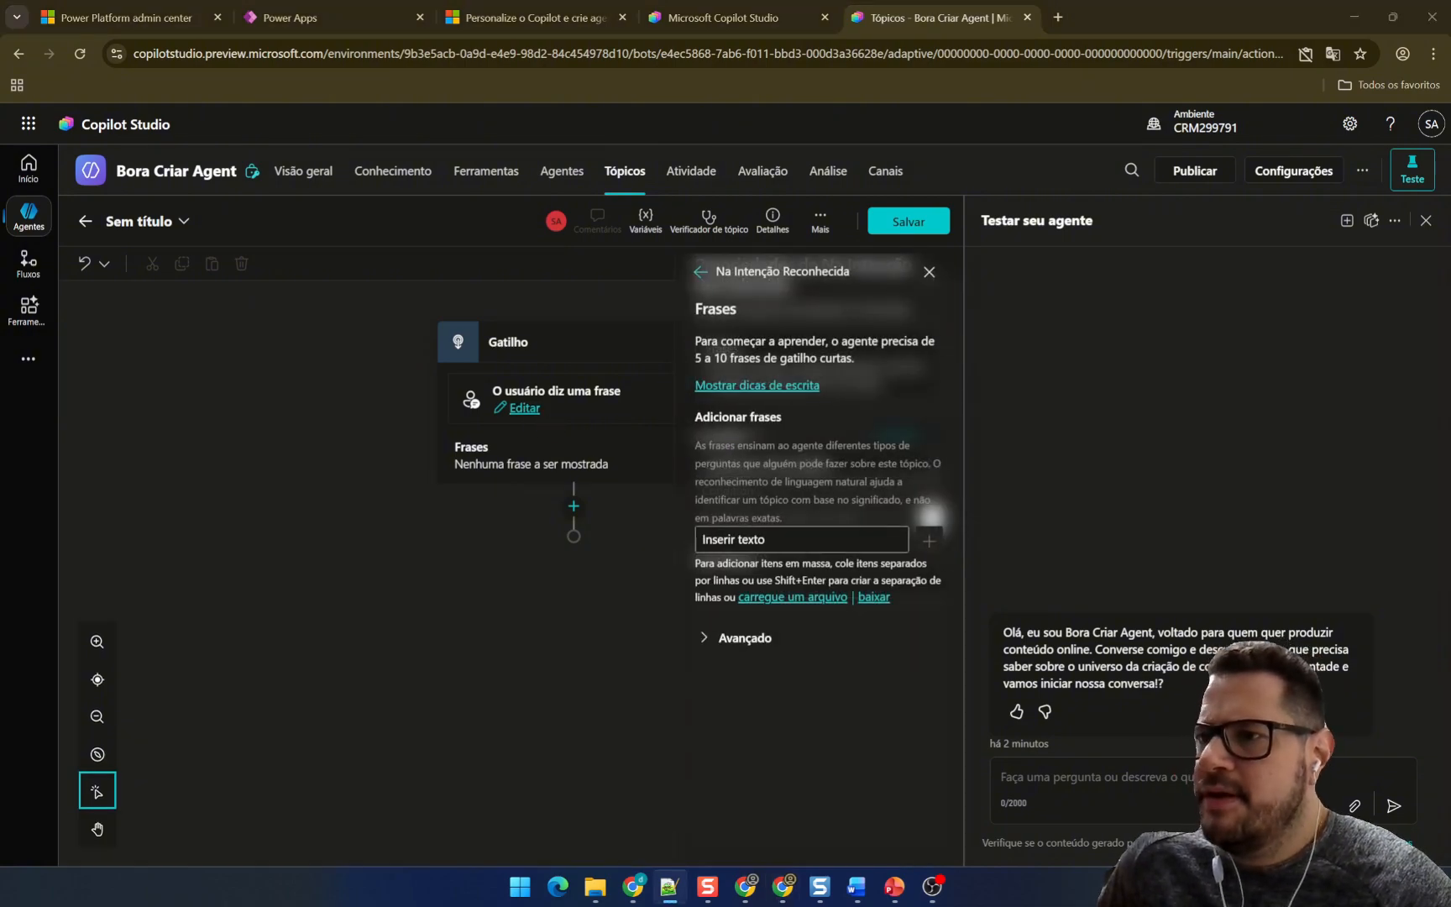
key(alt+Tab)
click(746, 540)
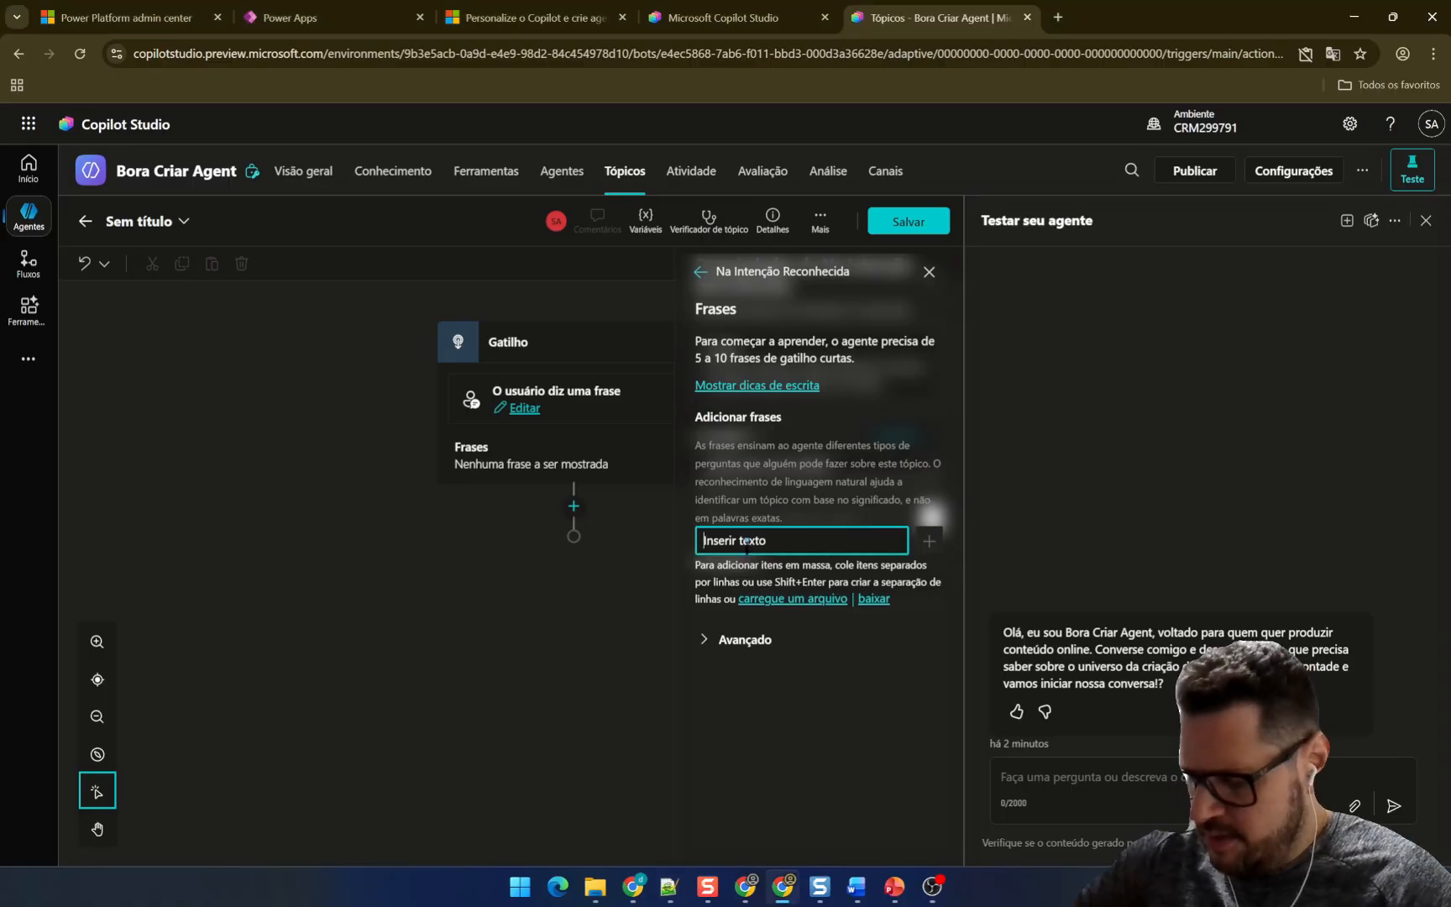
text(Instagram)
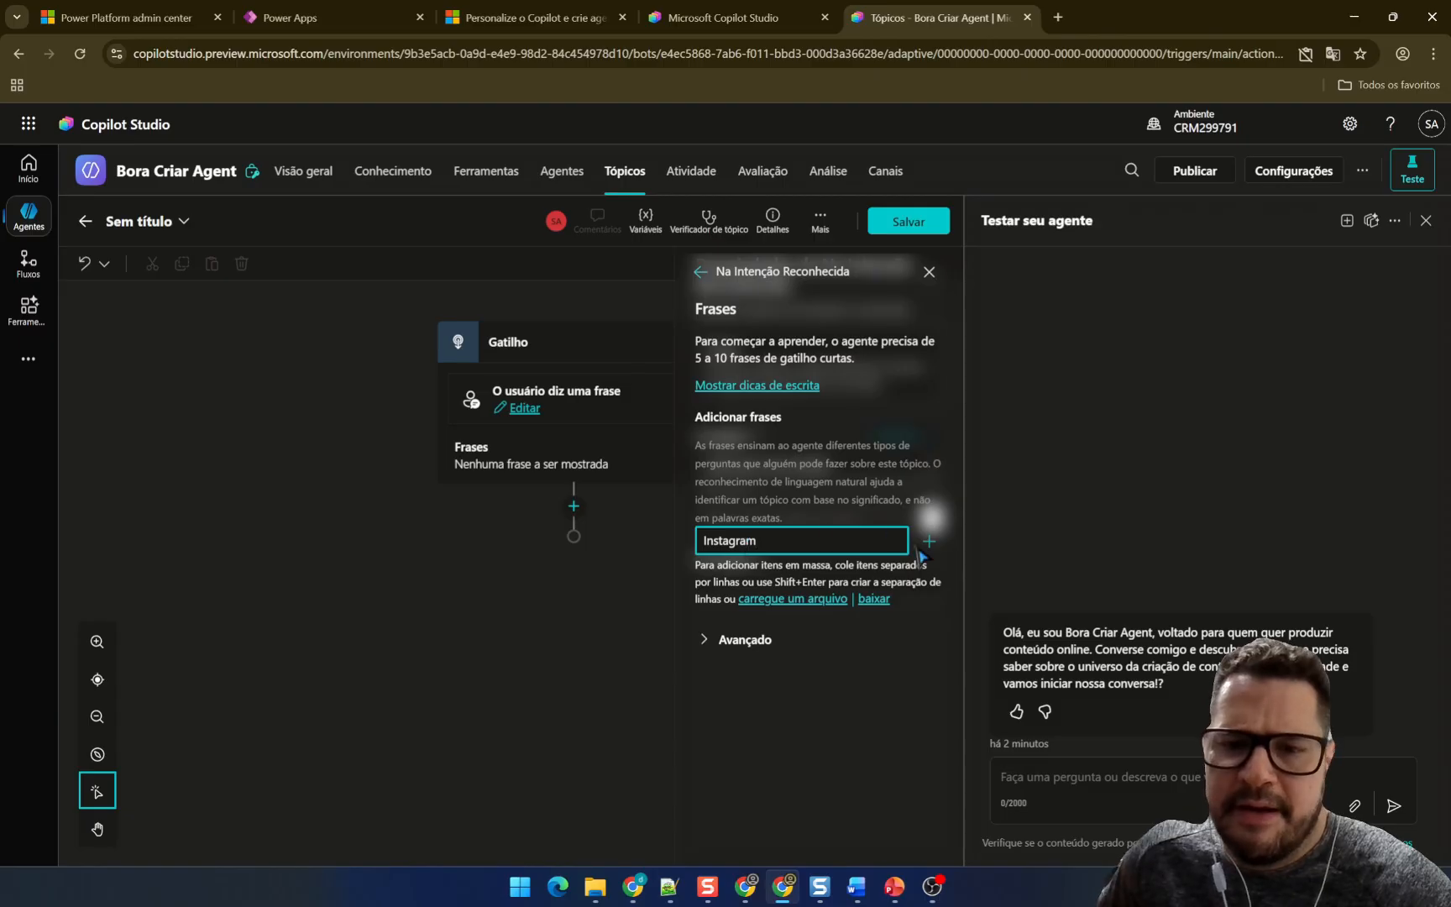
click(930, 544)
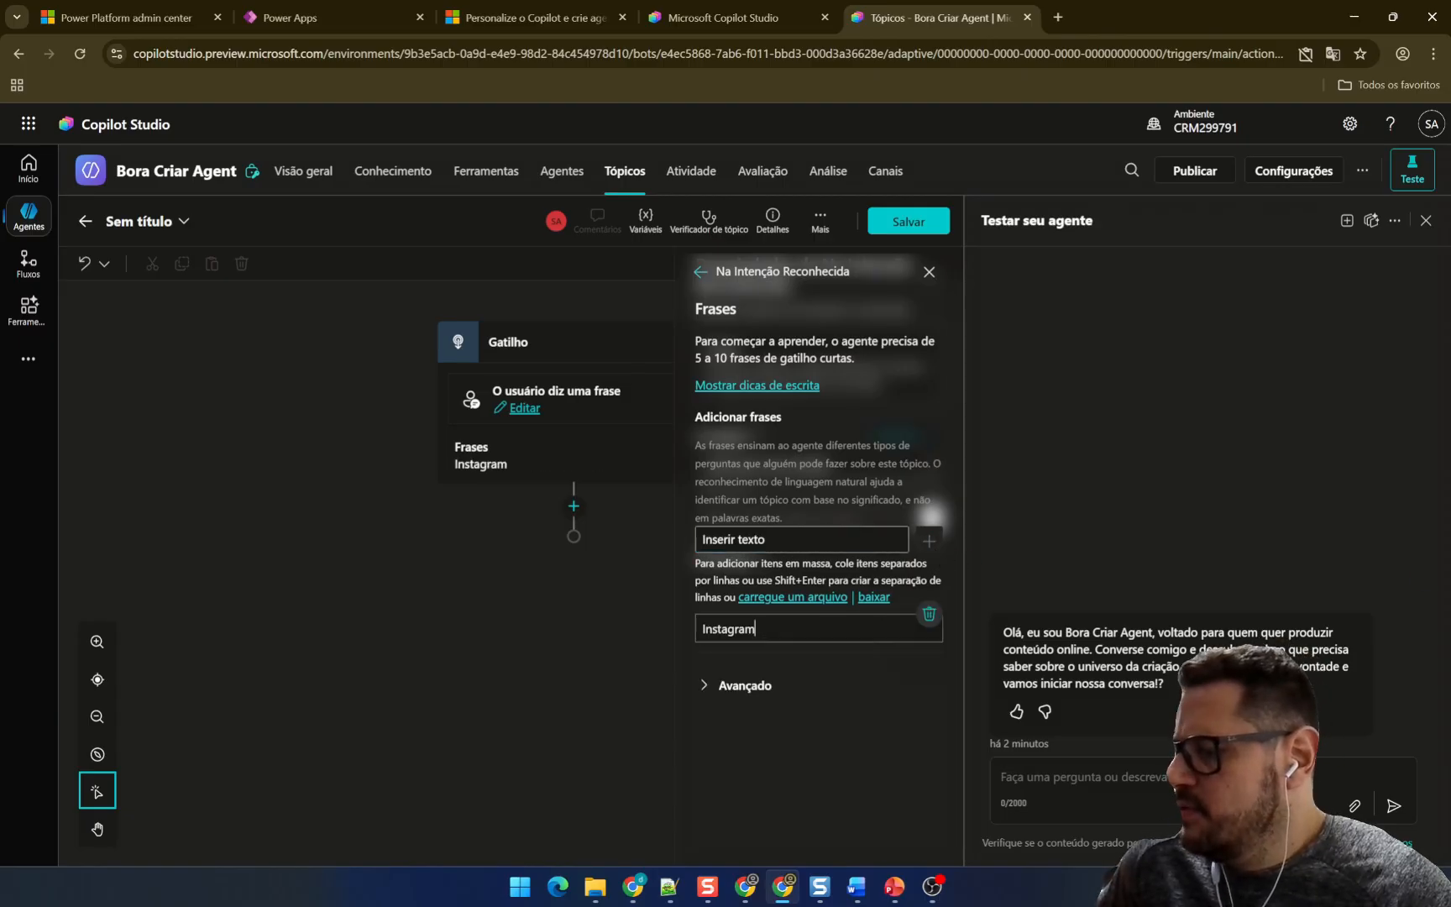
- Add "TikTok" and "Kwai" to the topic's trigger phrases
key(alt+Tab)
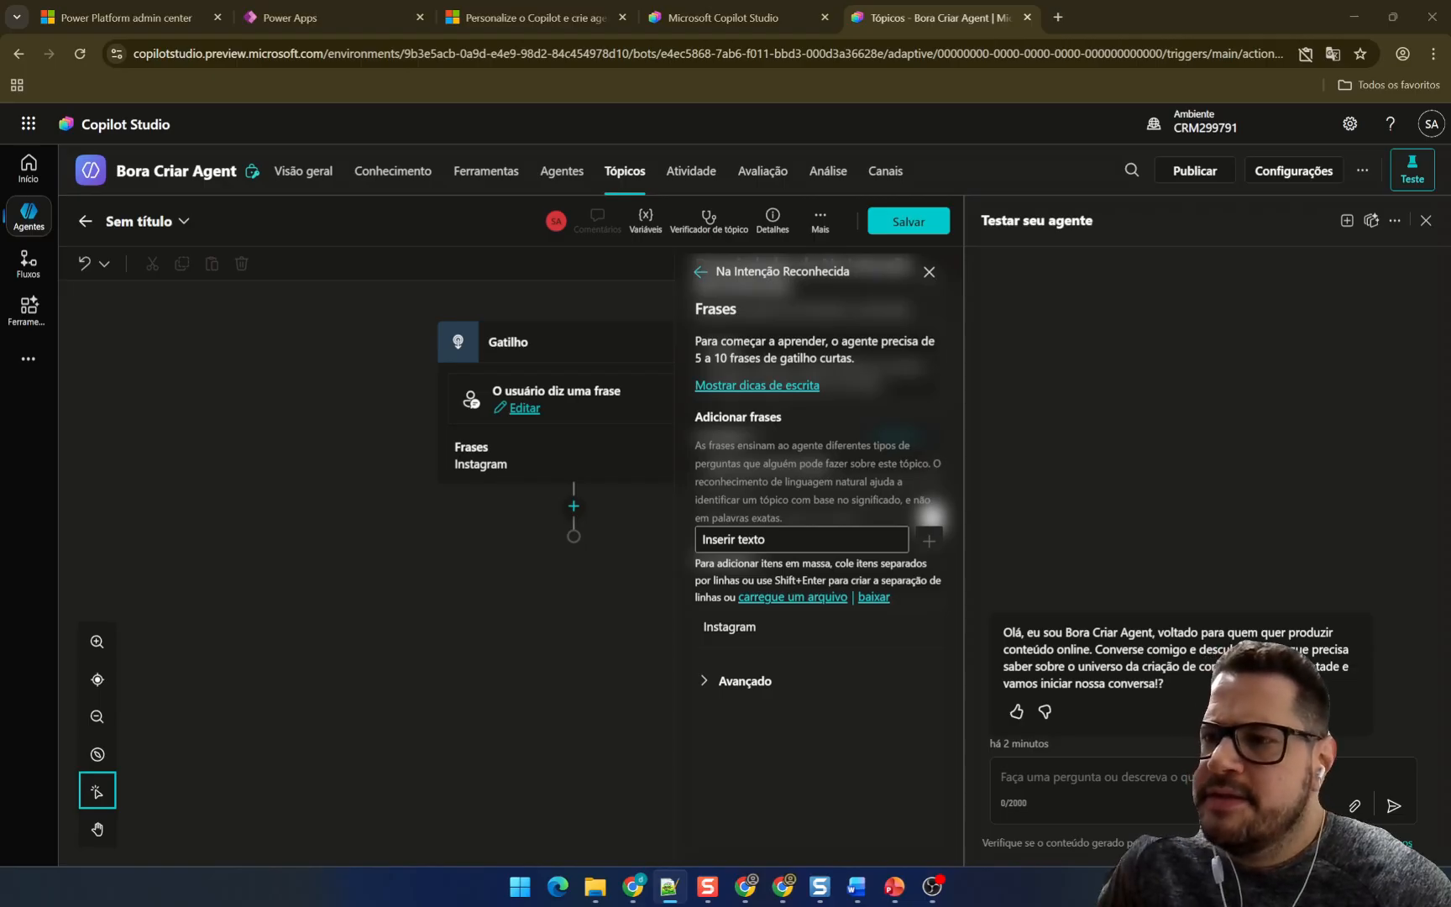
click(789, 541)
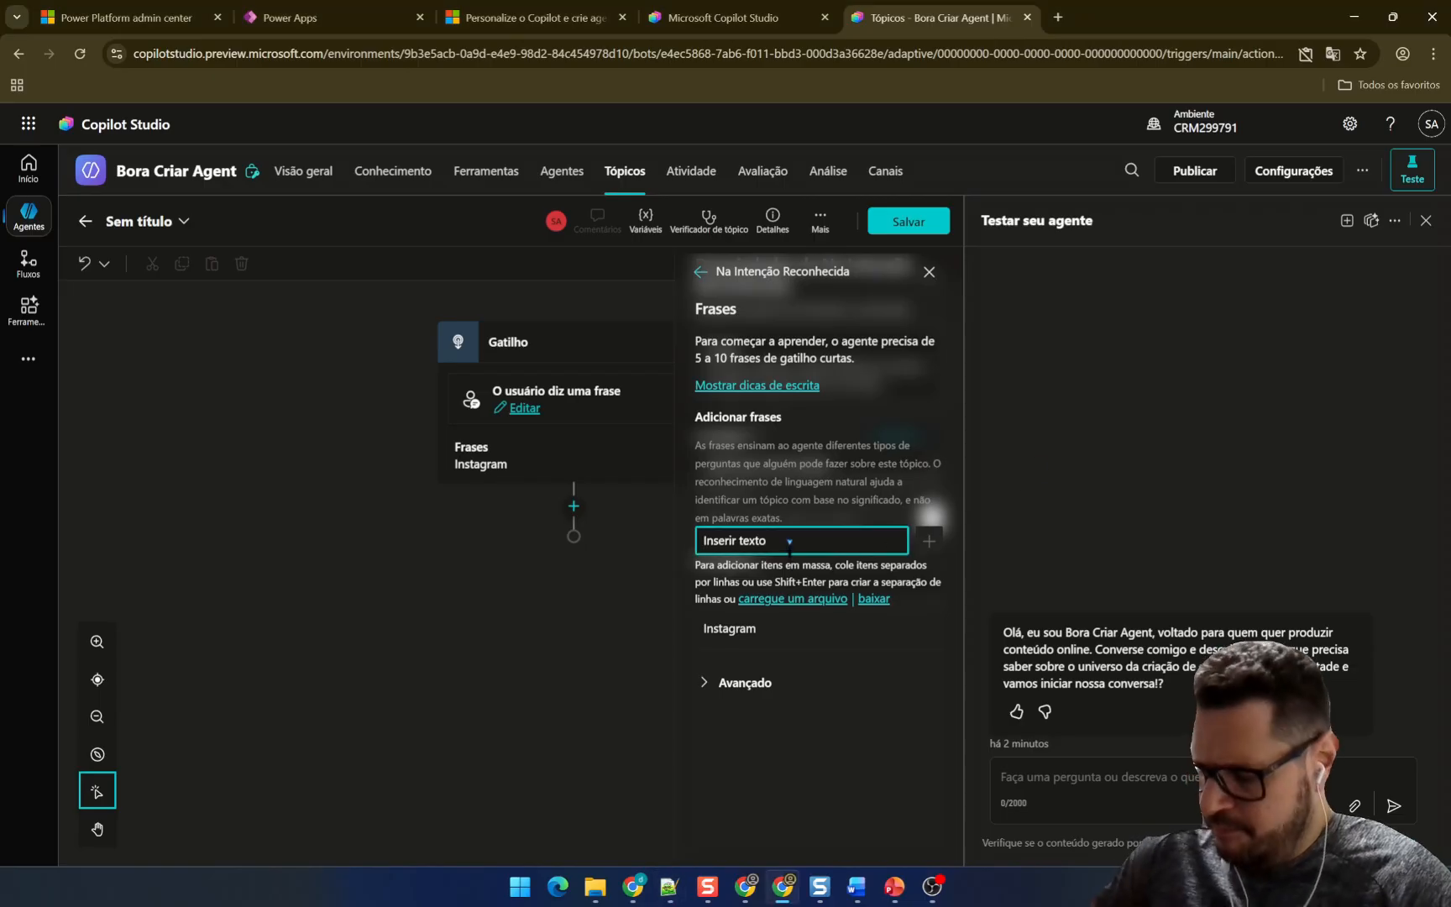
text(TikTok)
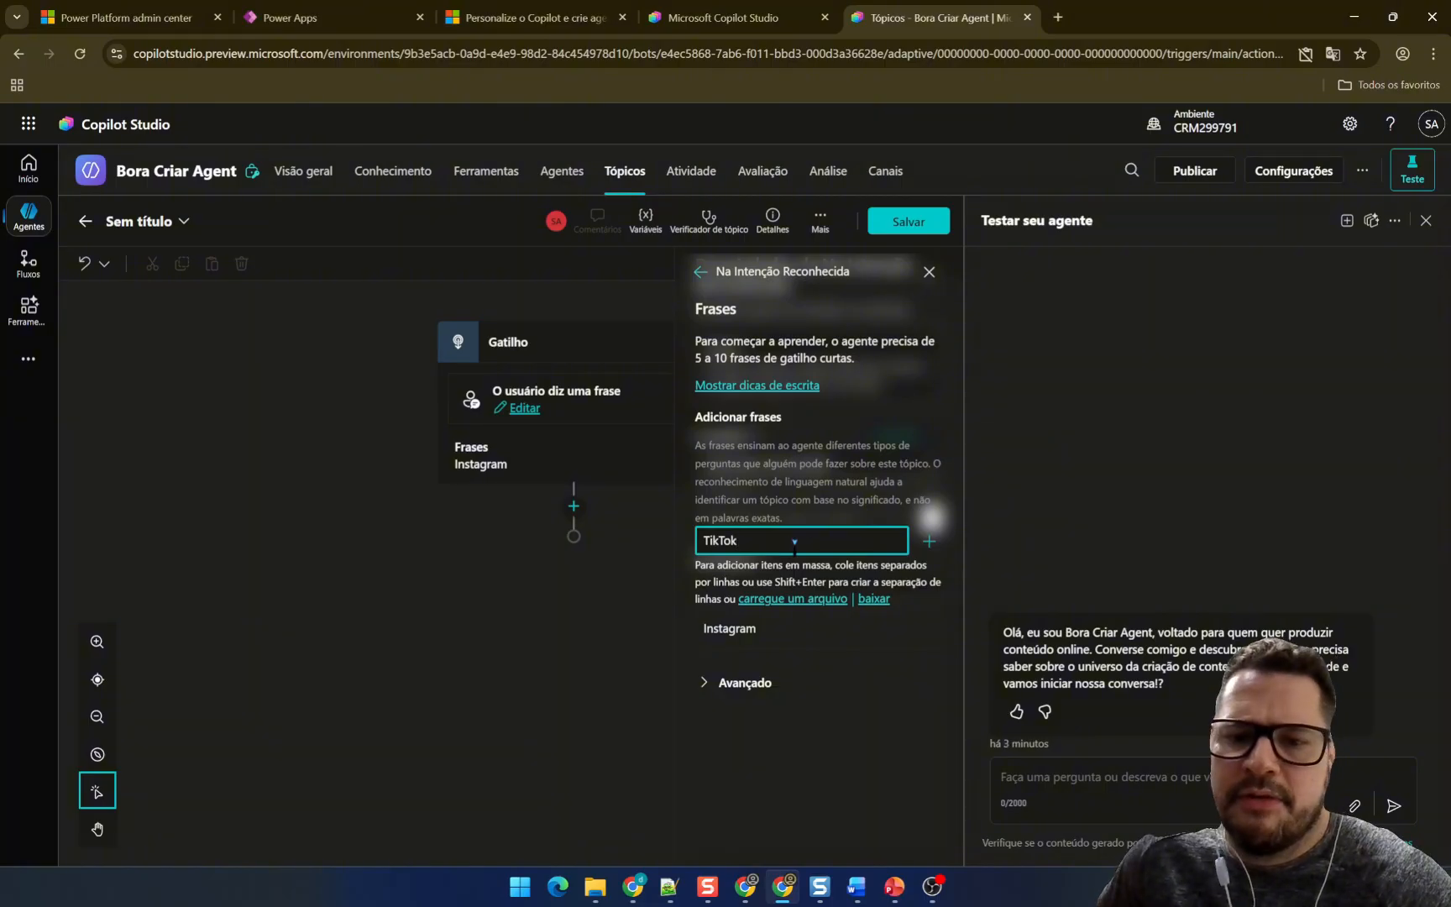
click(926, 548)
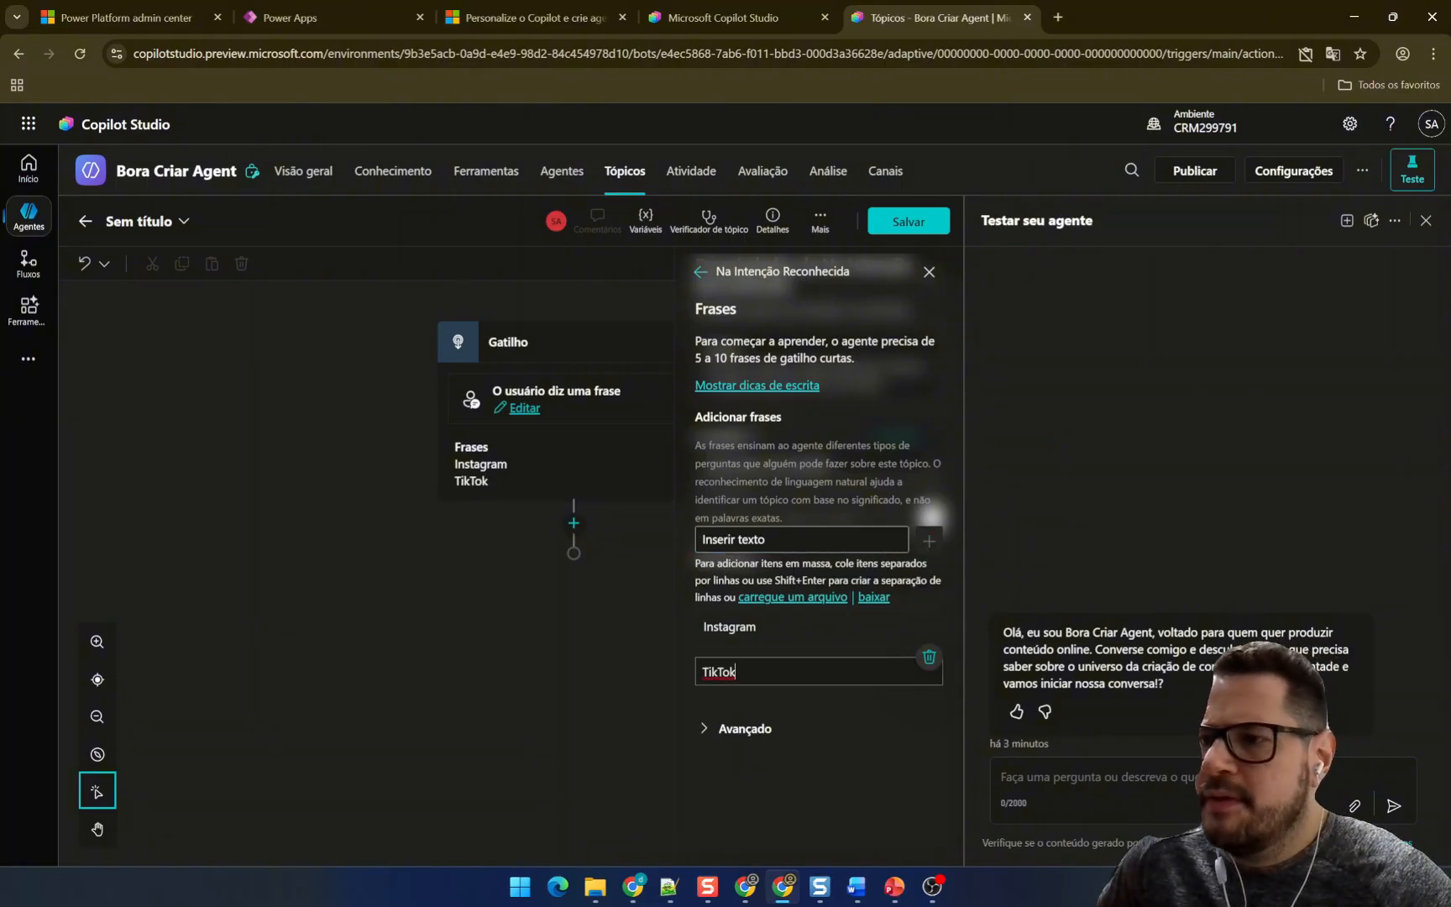
key(alt+Tab)
key(alt+Tab)
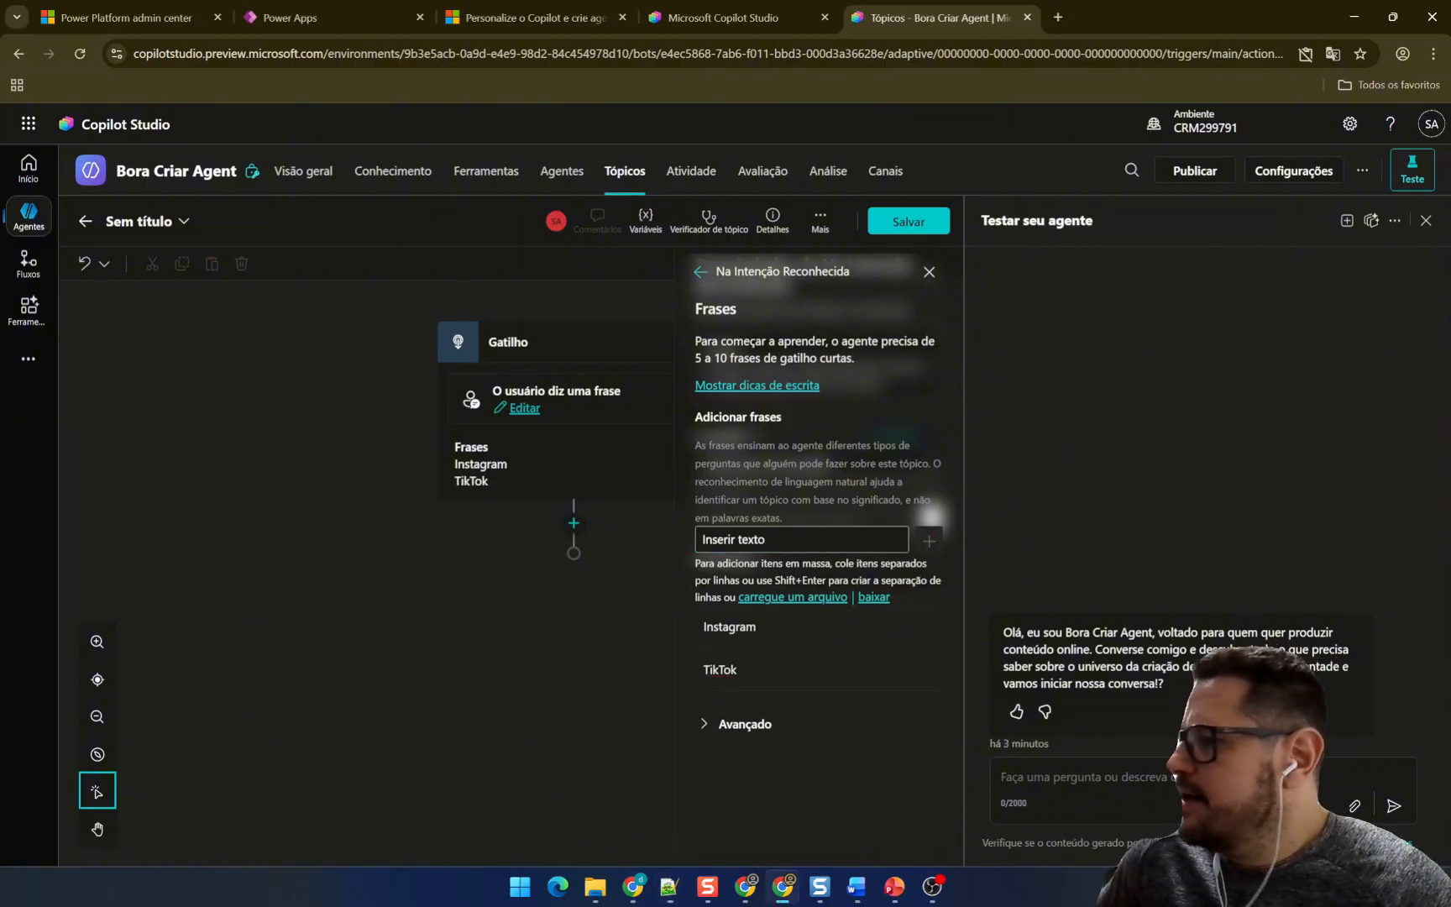
click(806, 537)
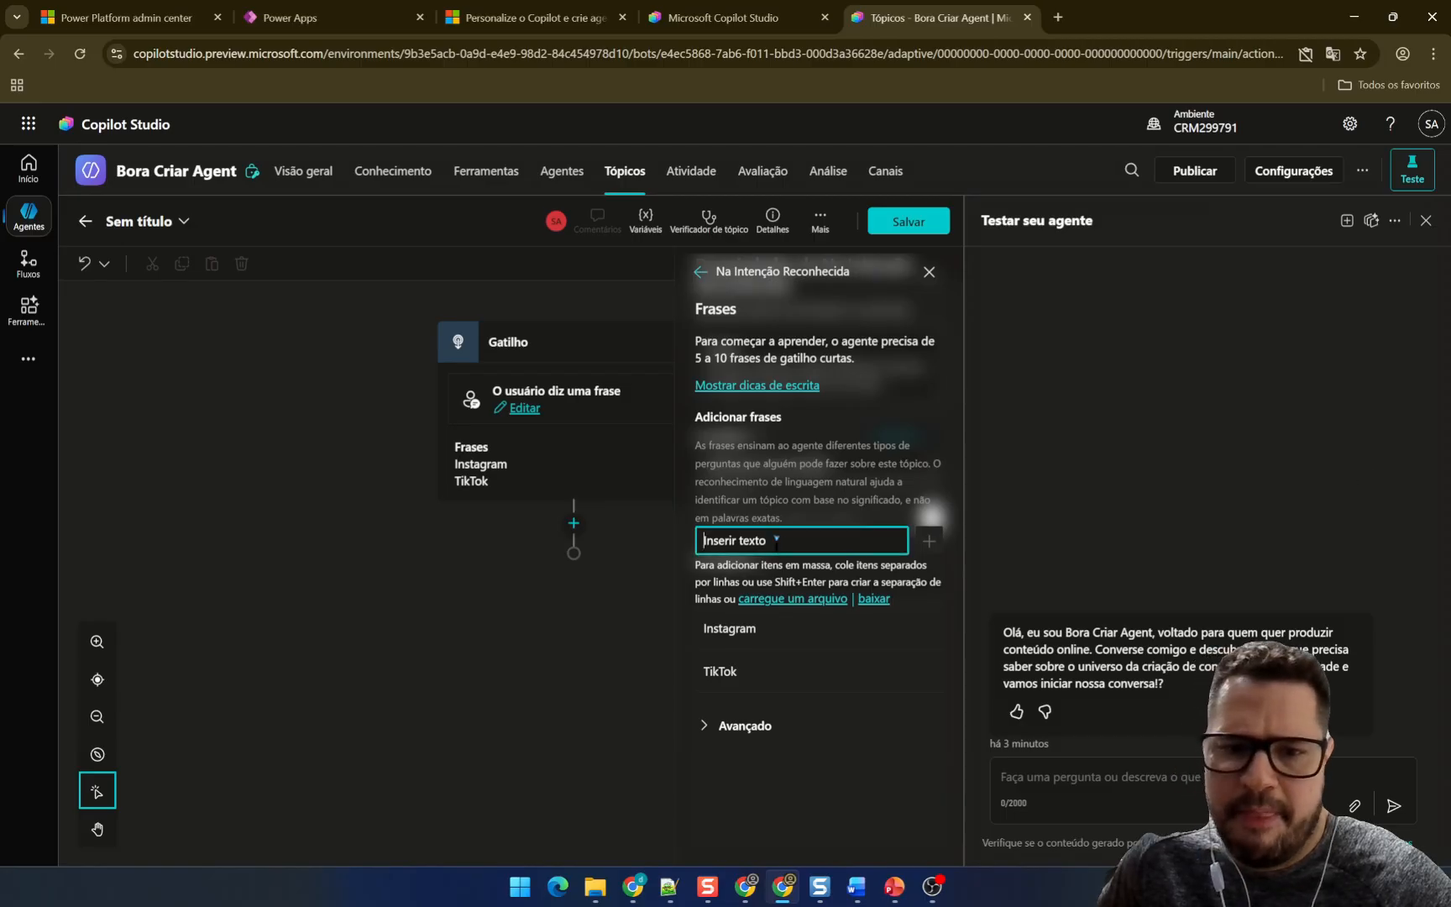
text(Kwai)
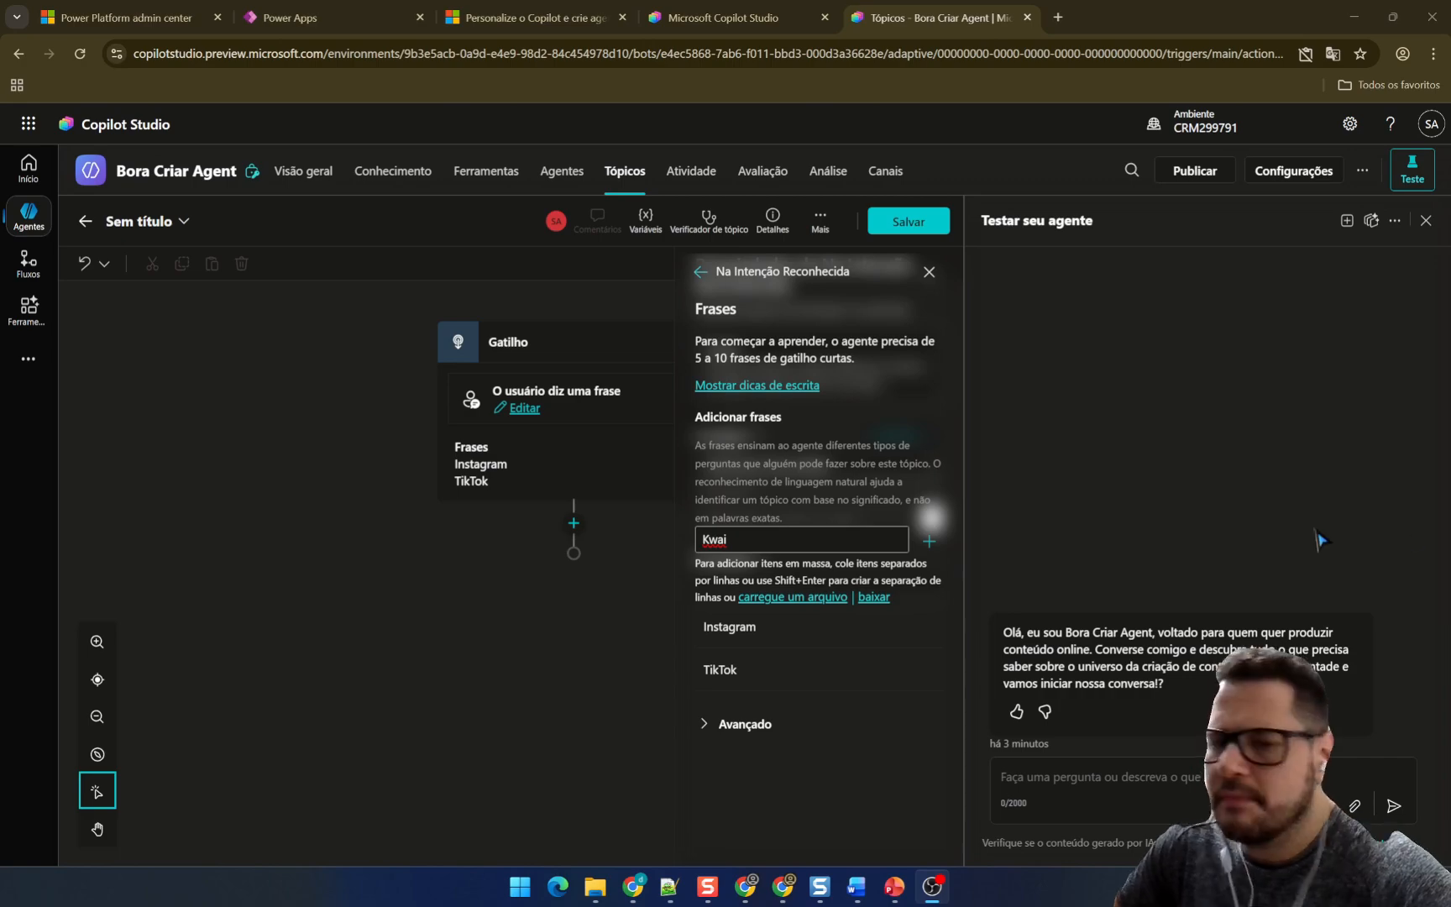
click(927, 544)
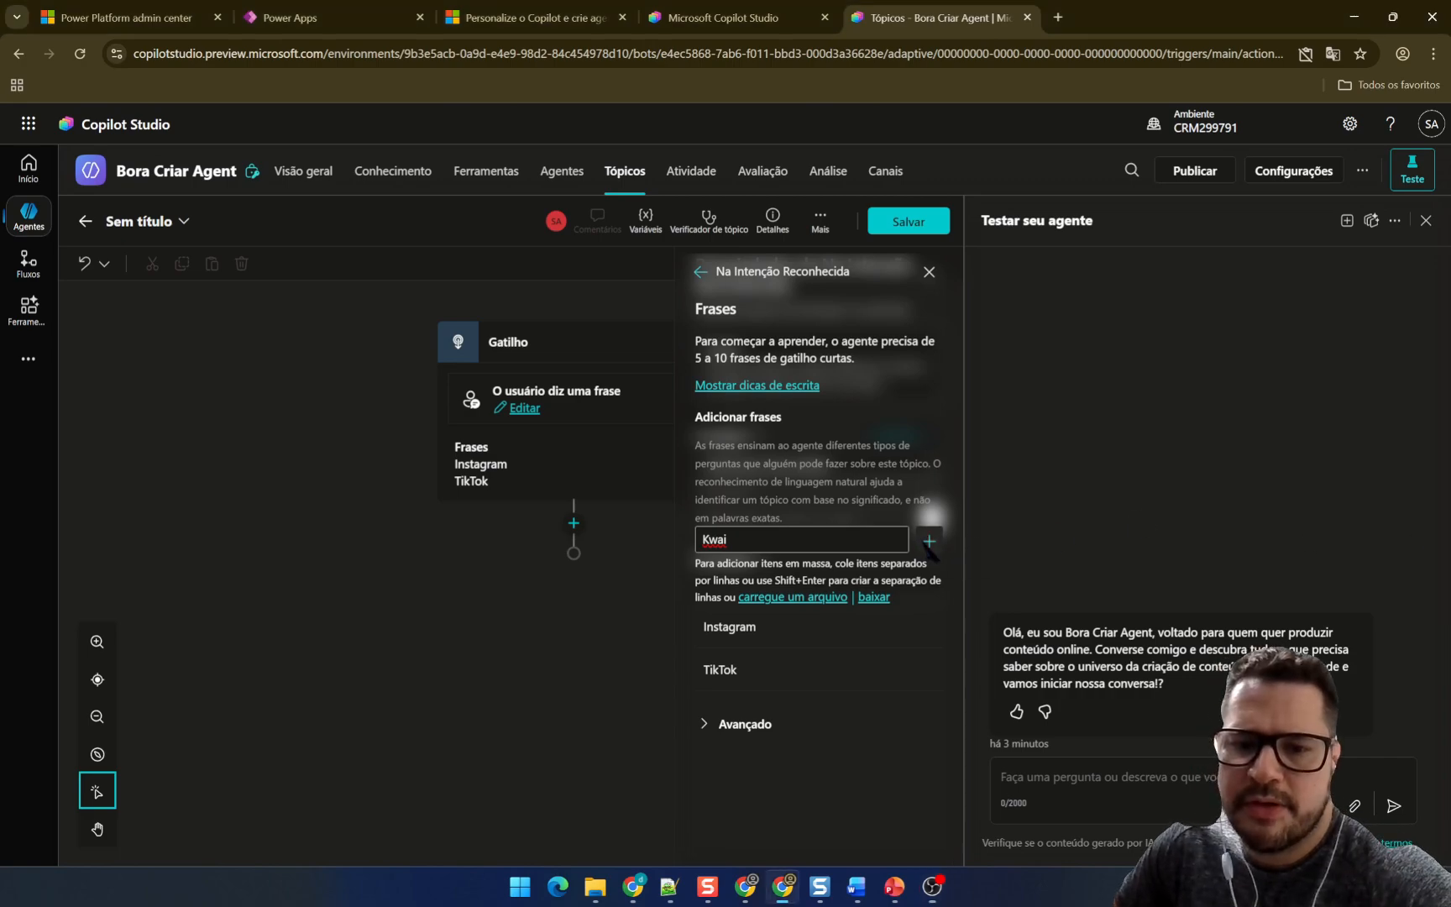
- Add "Youtube" as a trigger phrase and close the trigger's properties
key(alt+Tab)
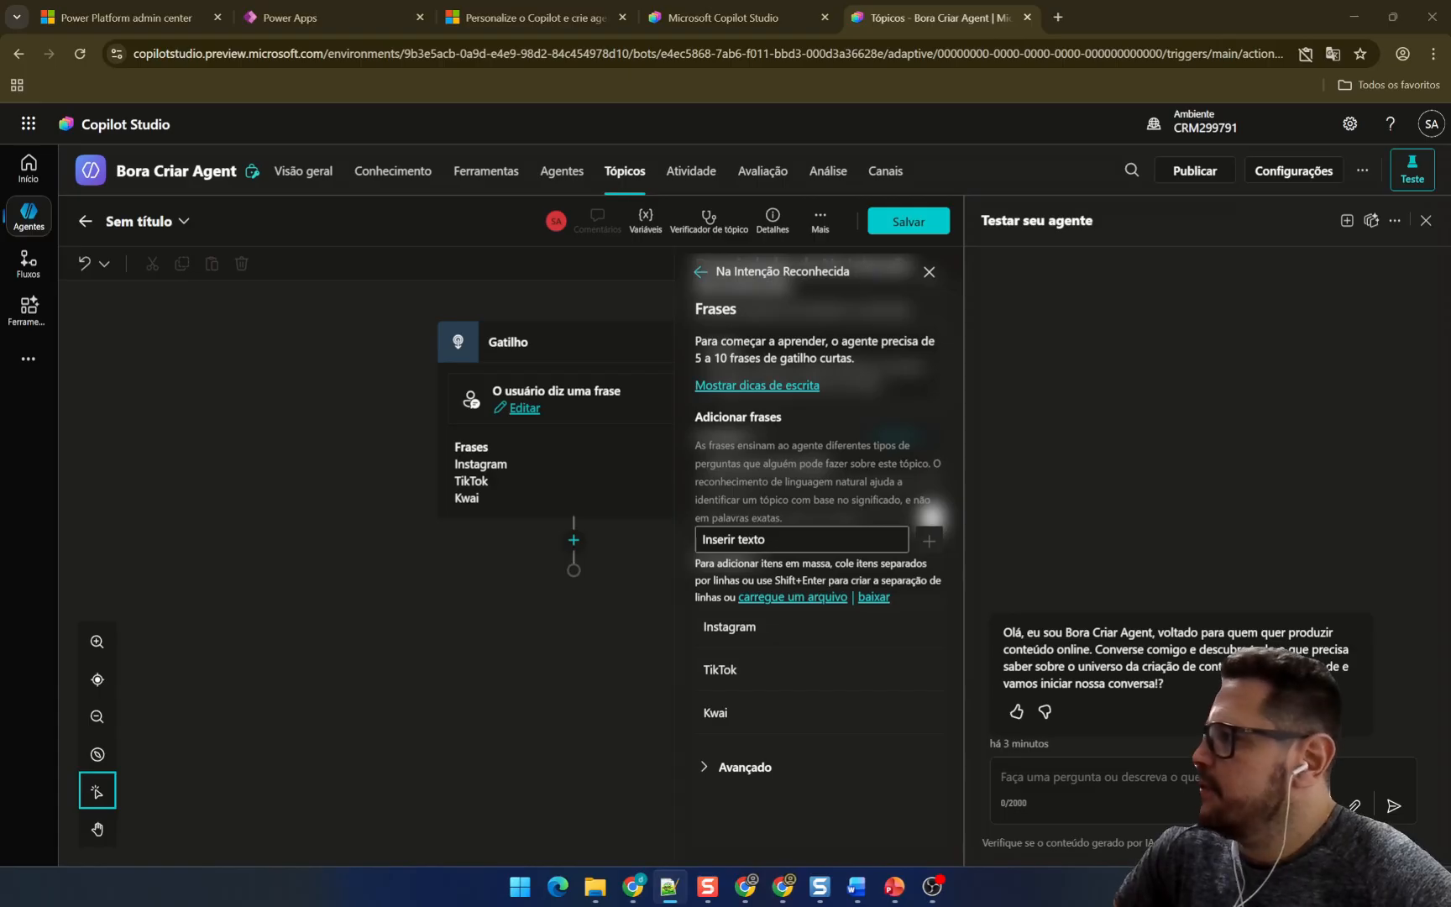
click(838, 534)
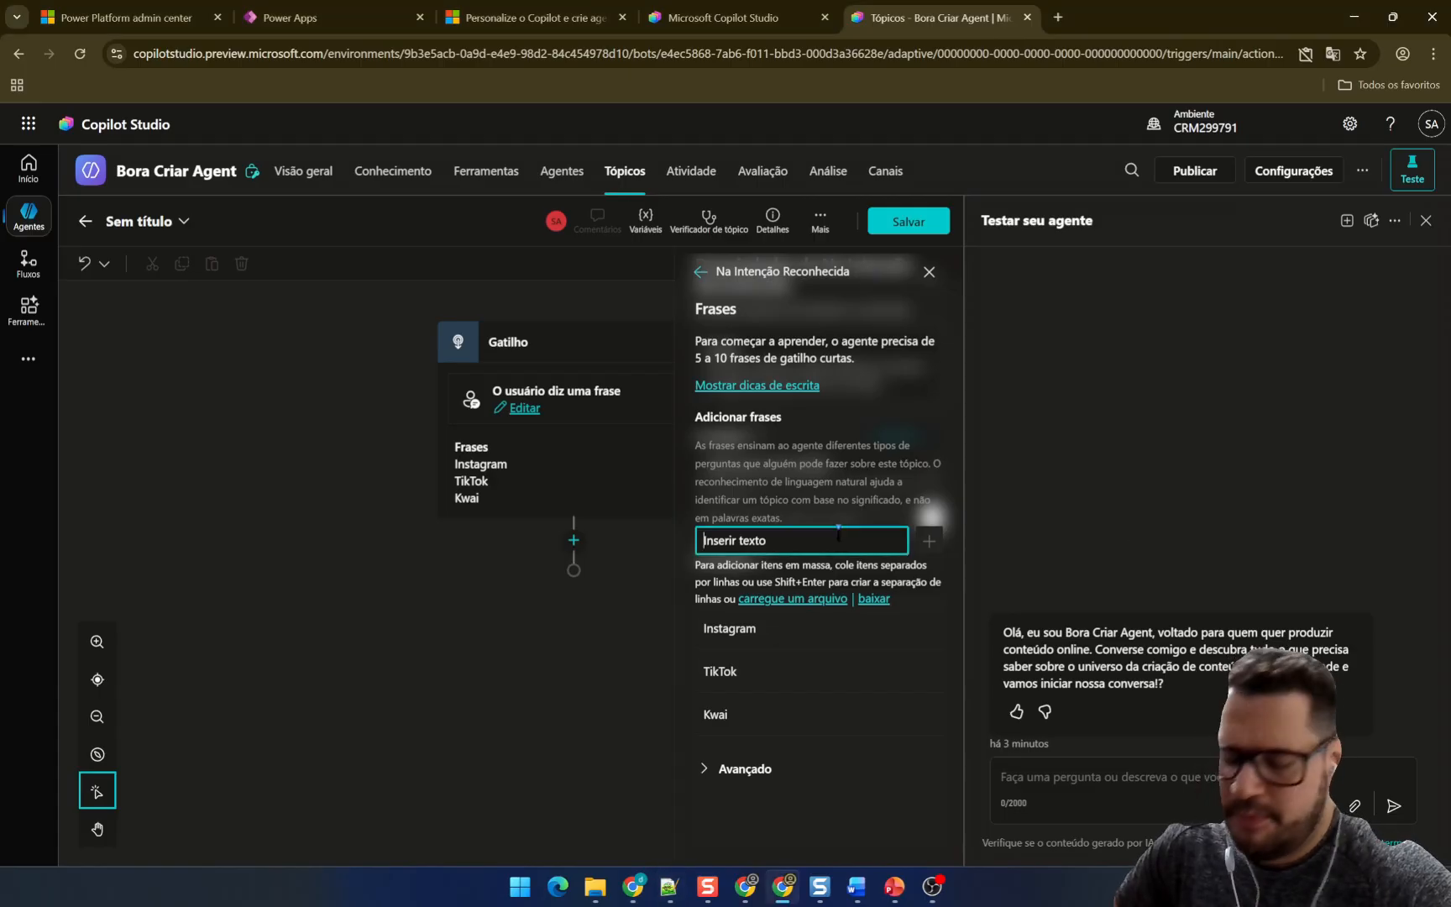
text(Youtube)
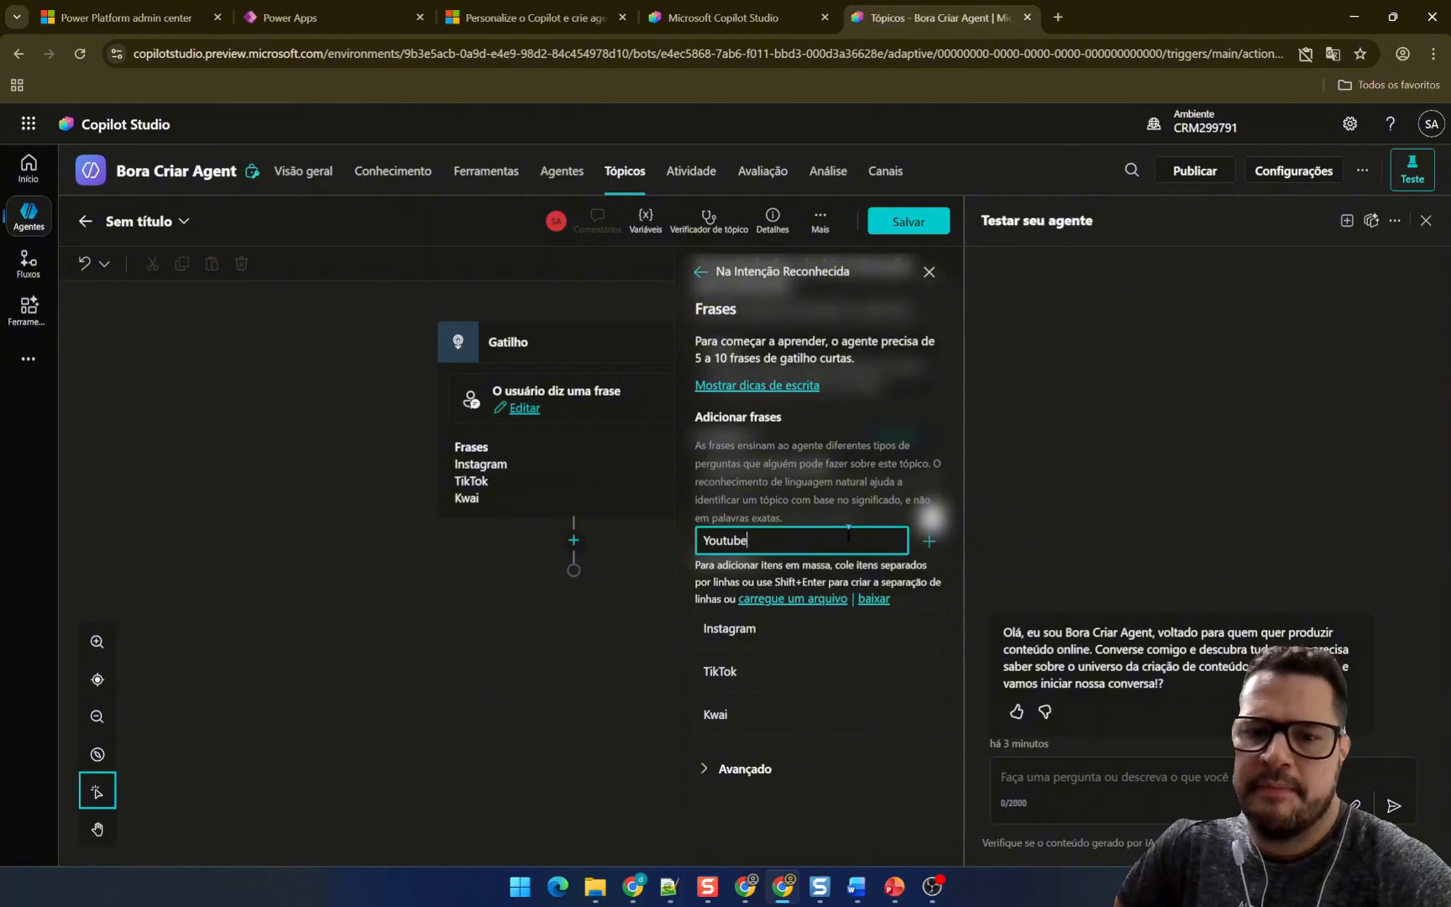
click(929, 541)
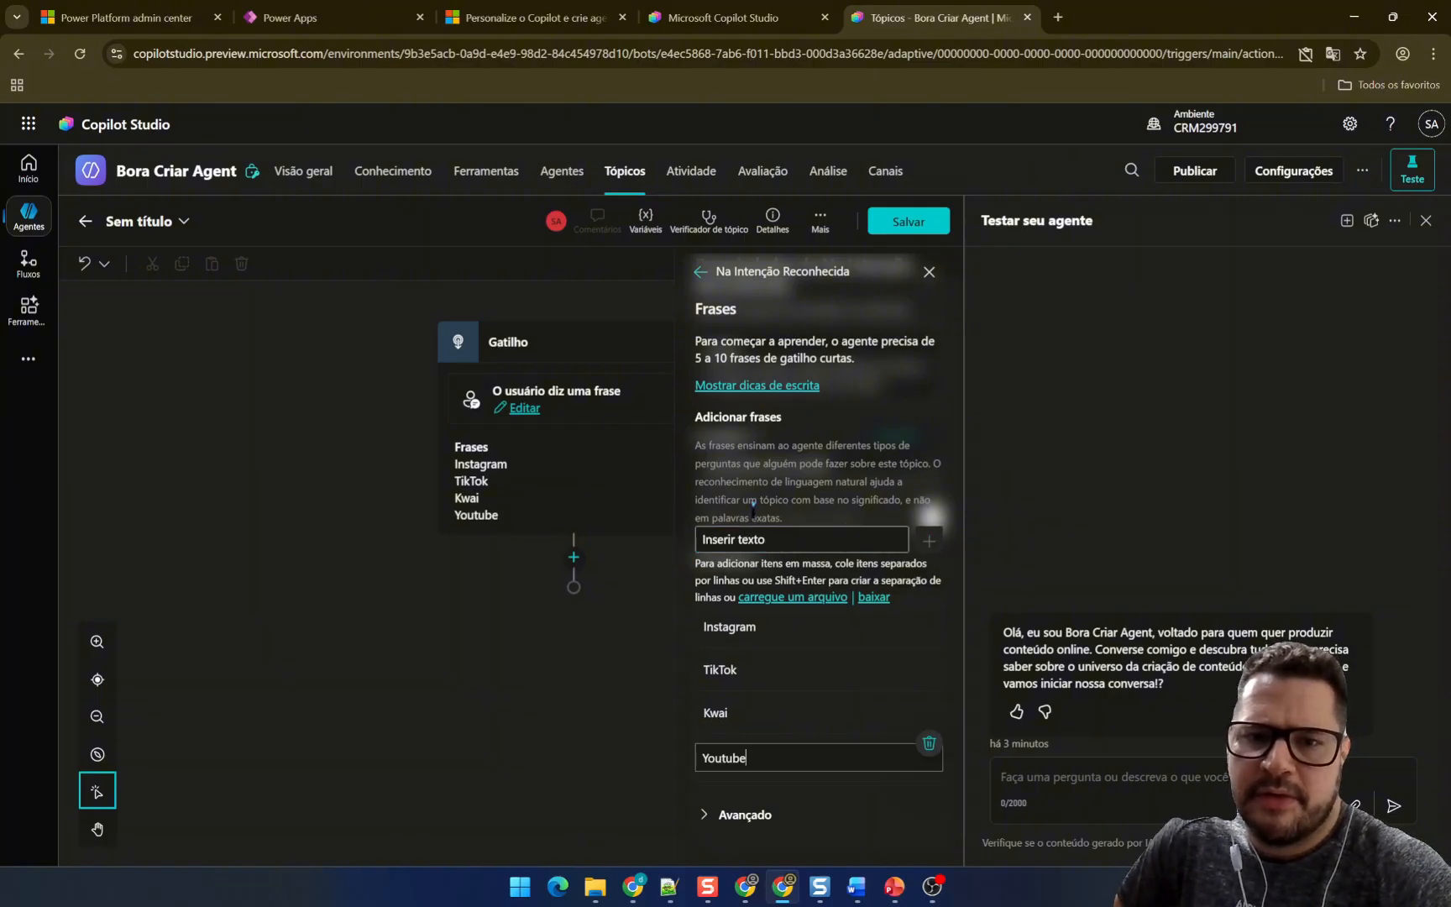
click(699, 273)
click(929, 275)
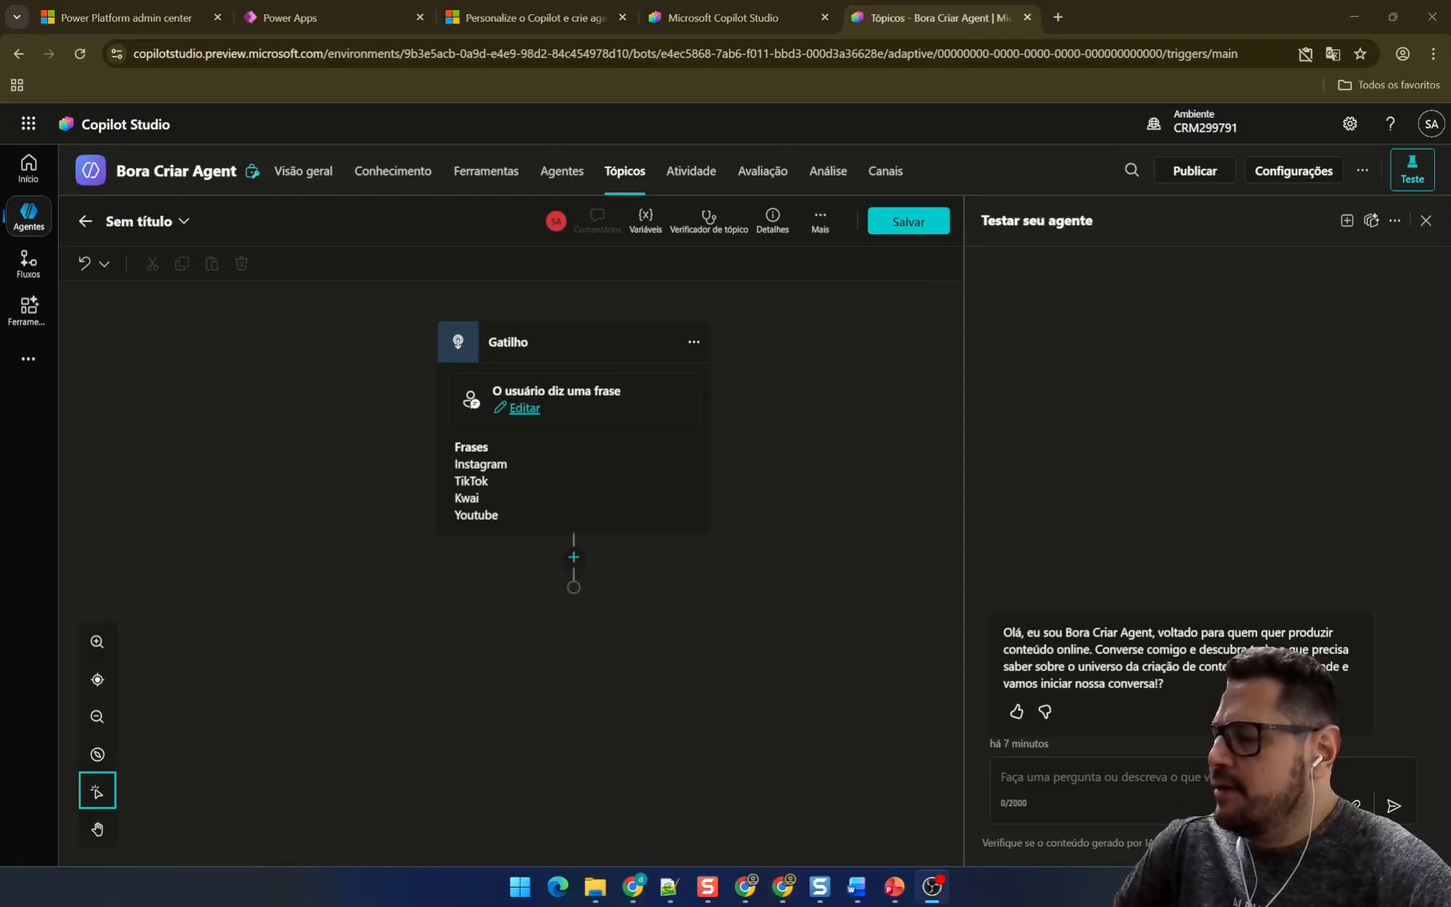
- Add a message after the trigger reading "Só para confirmar: sobre qual rede social você deseja falar em relação à criação de conteúdo?"
key(alt+Tab)
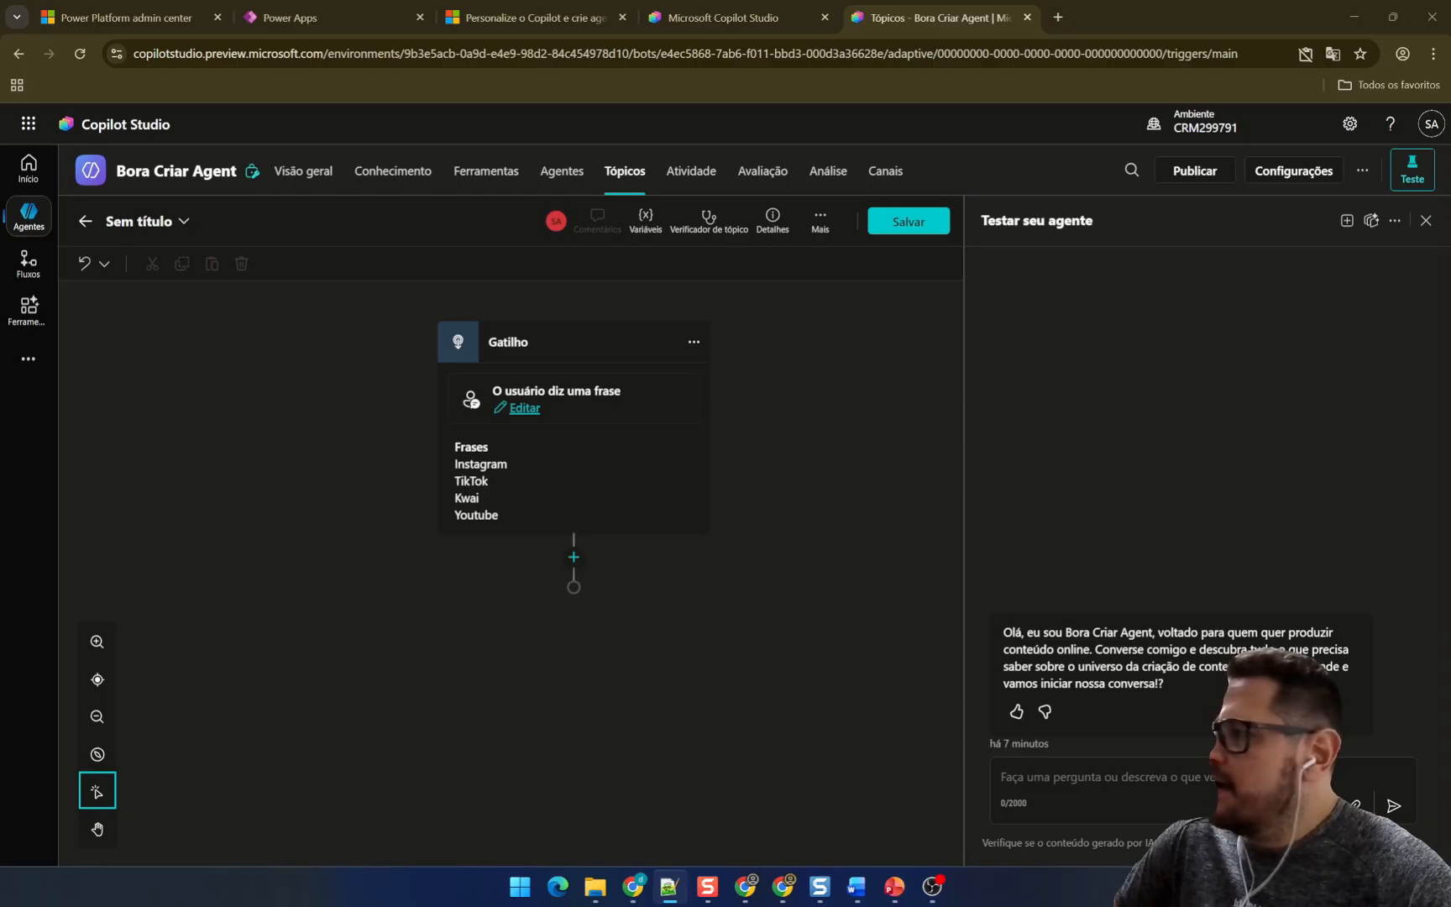
click(574, 558)
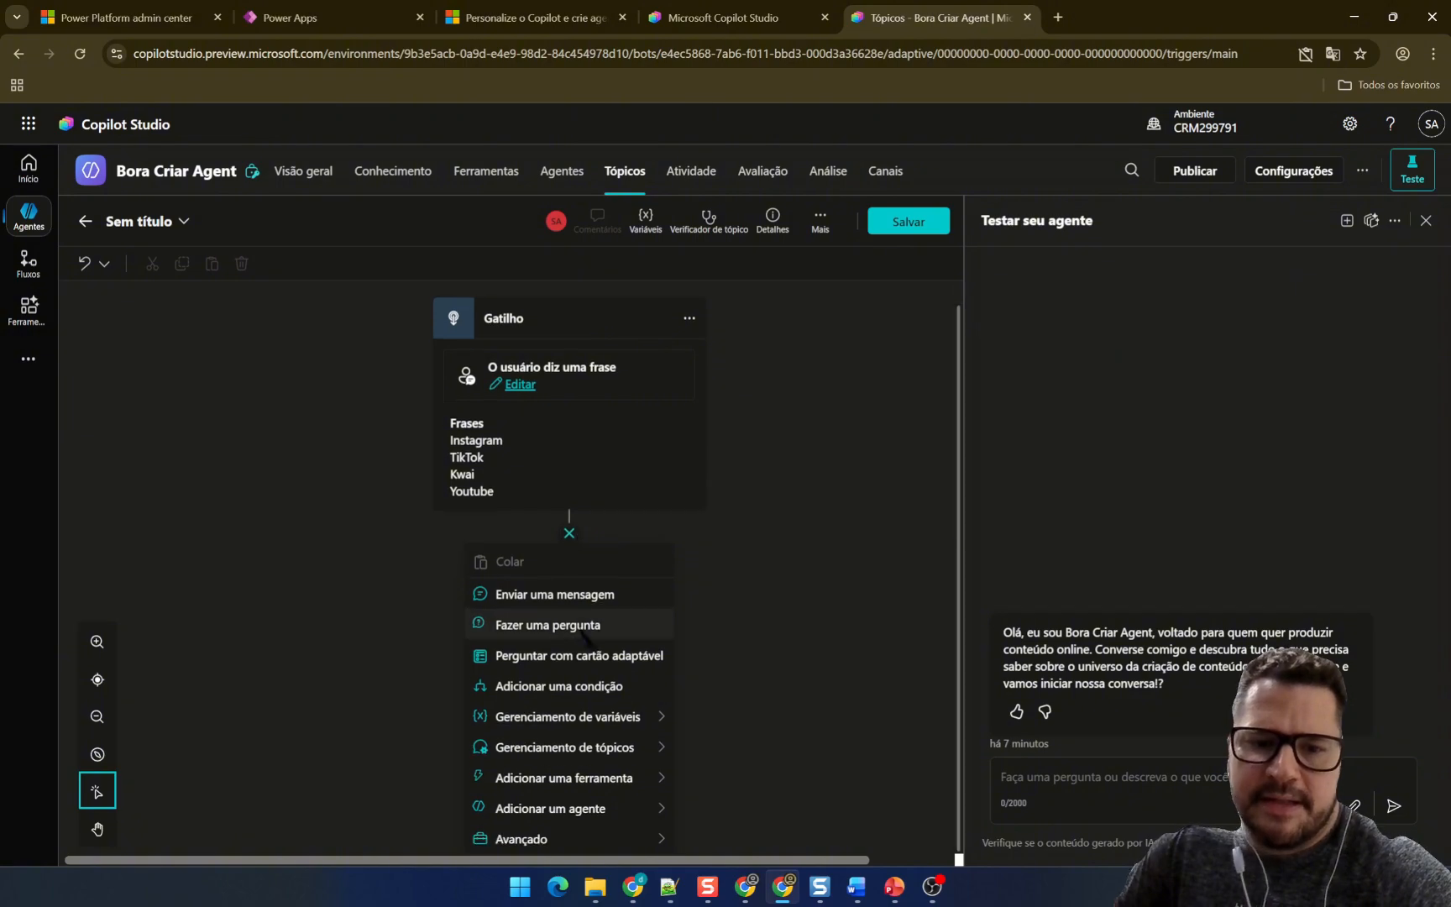
click(585, 597)
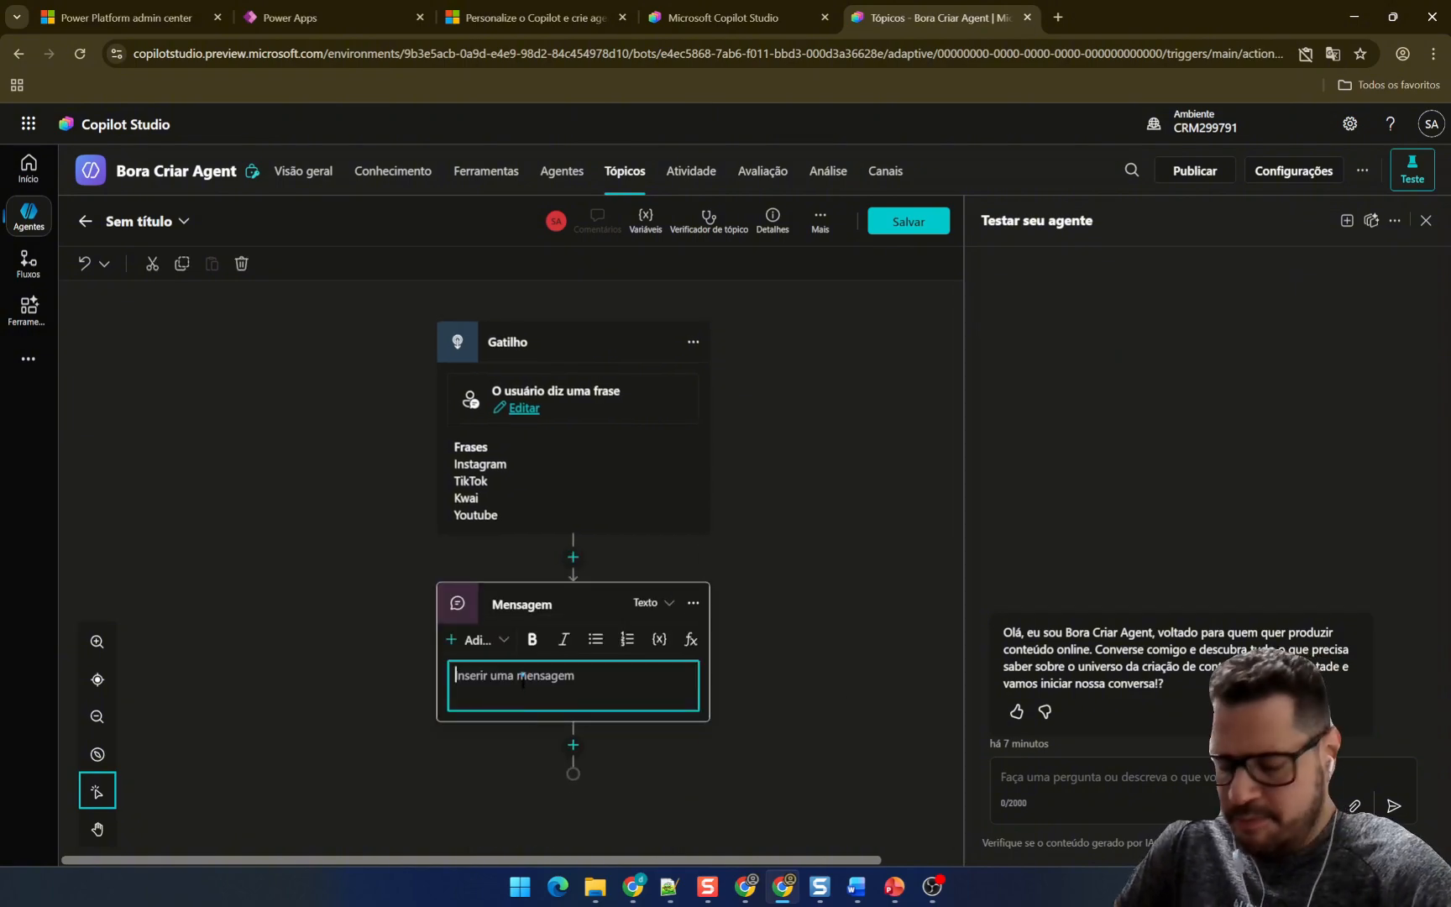
text(Só par)
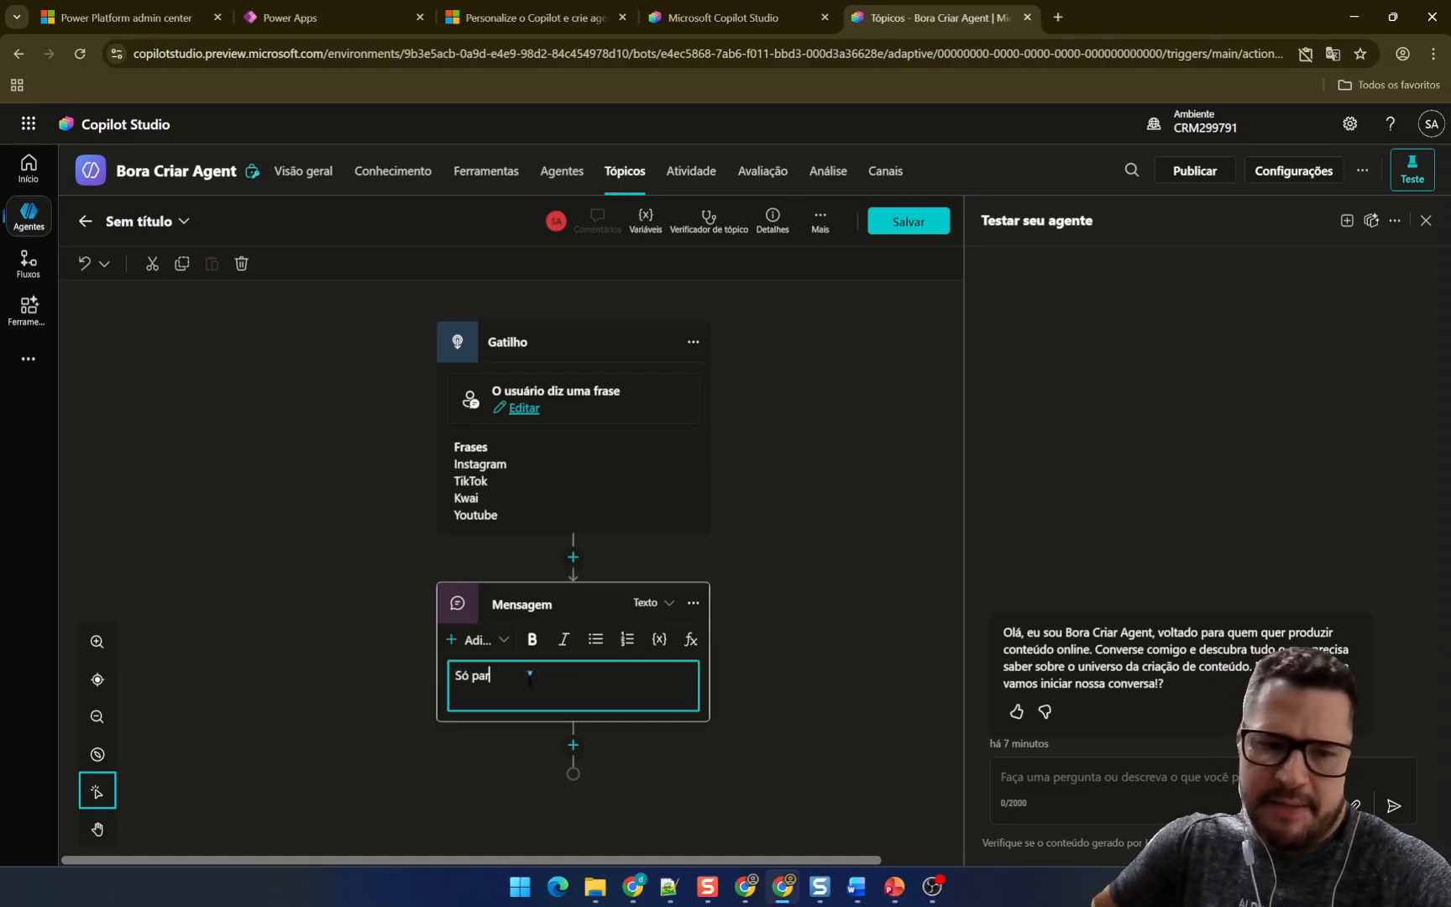
text(a confirmar: sobre oual rede)
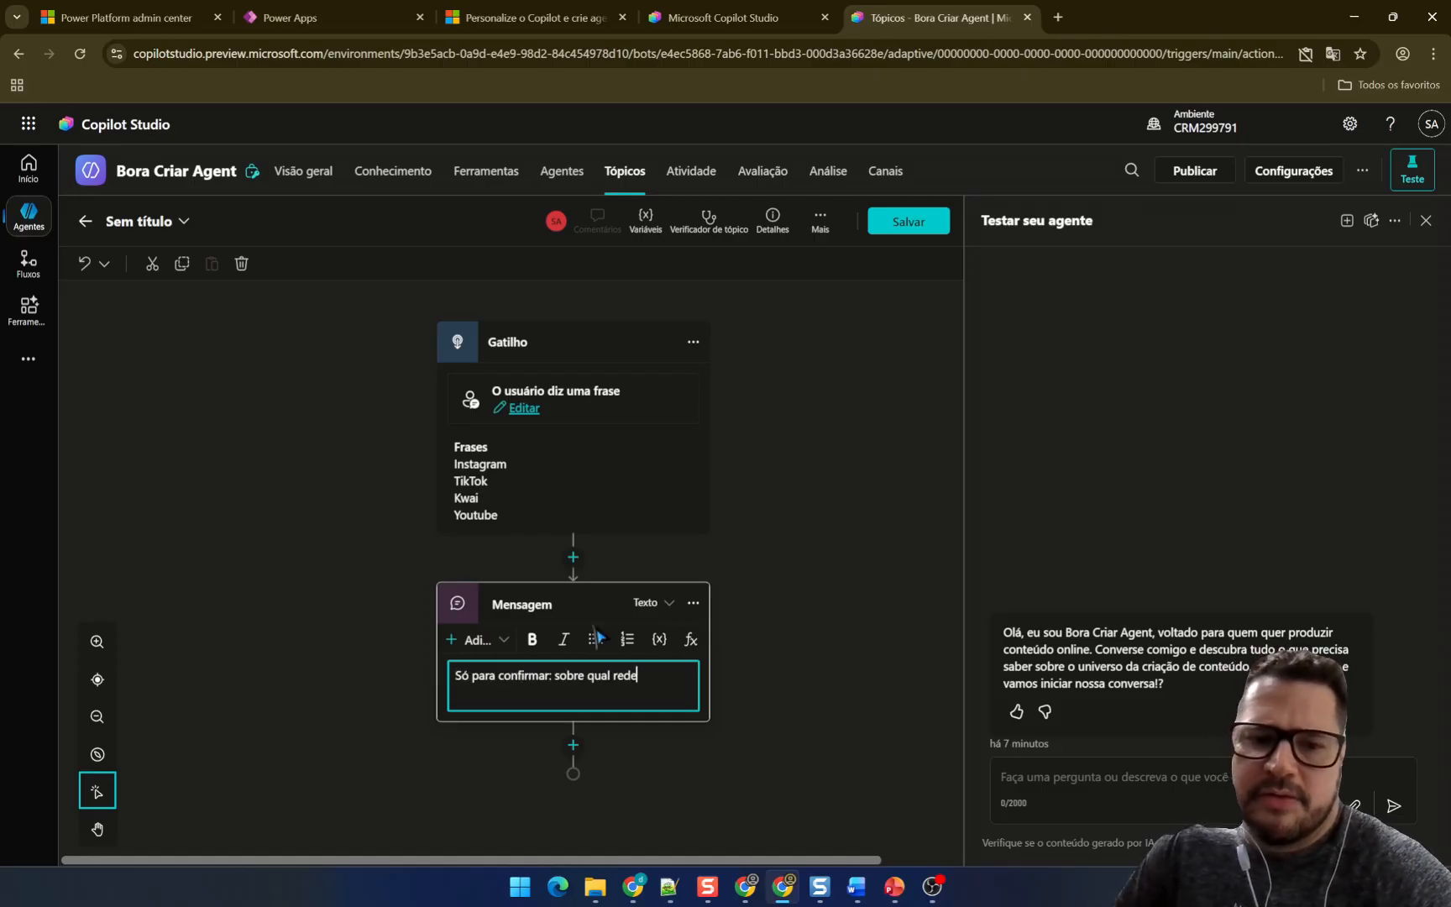
text( social você deseja falar em relação)
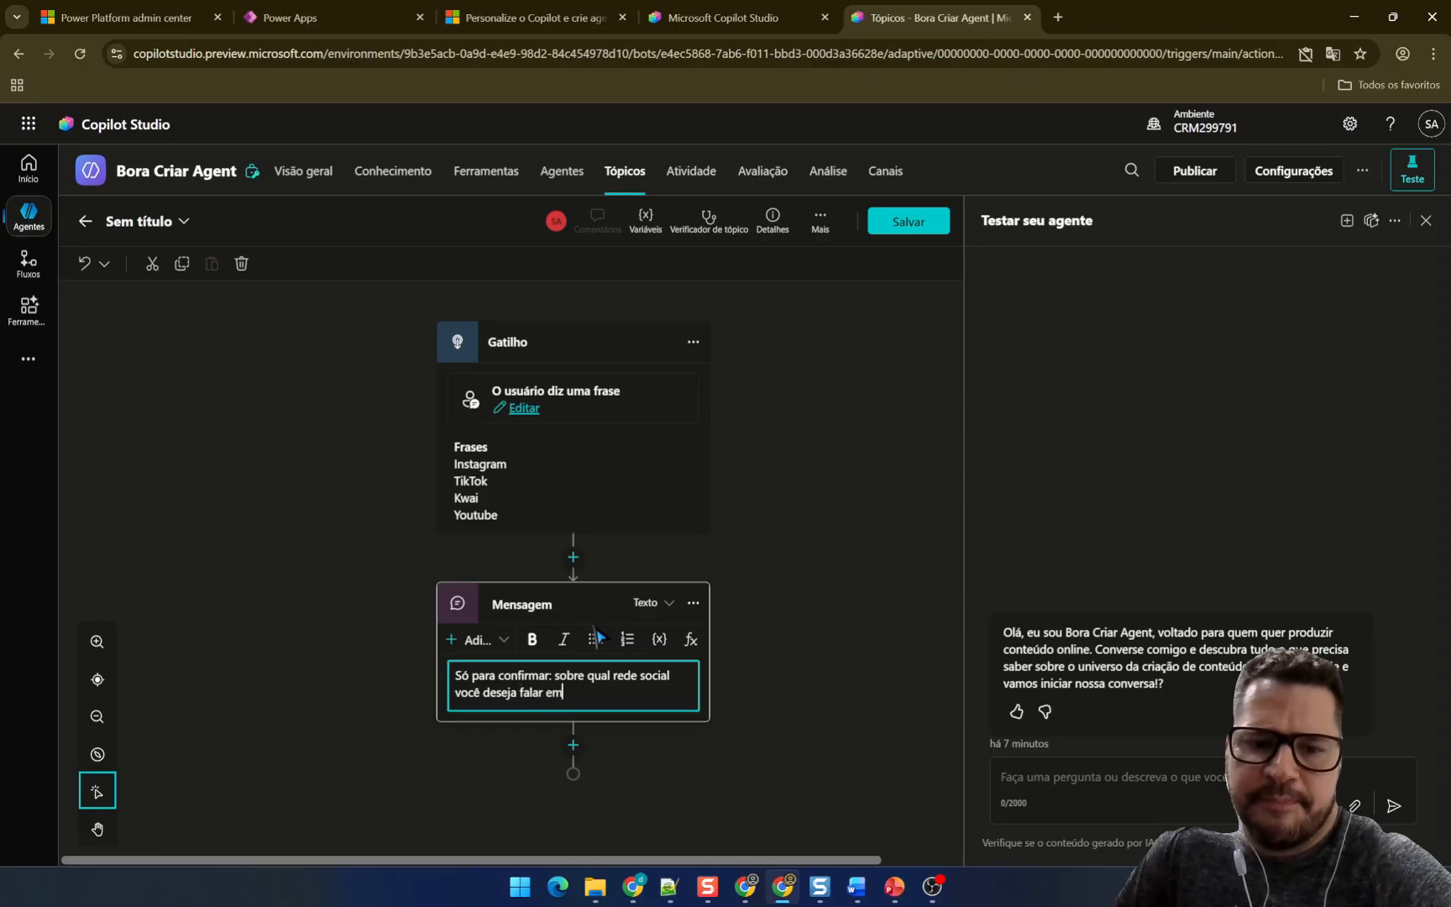
text( à criação de conteúdo?)
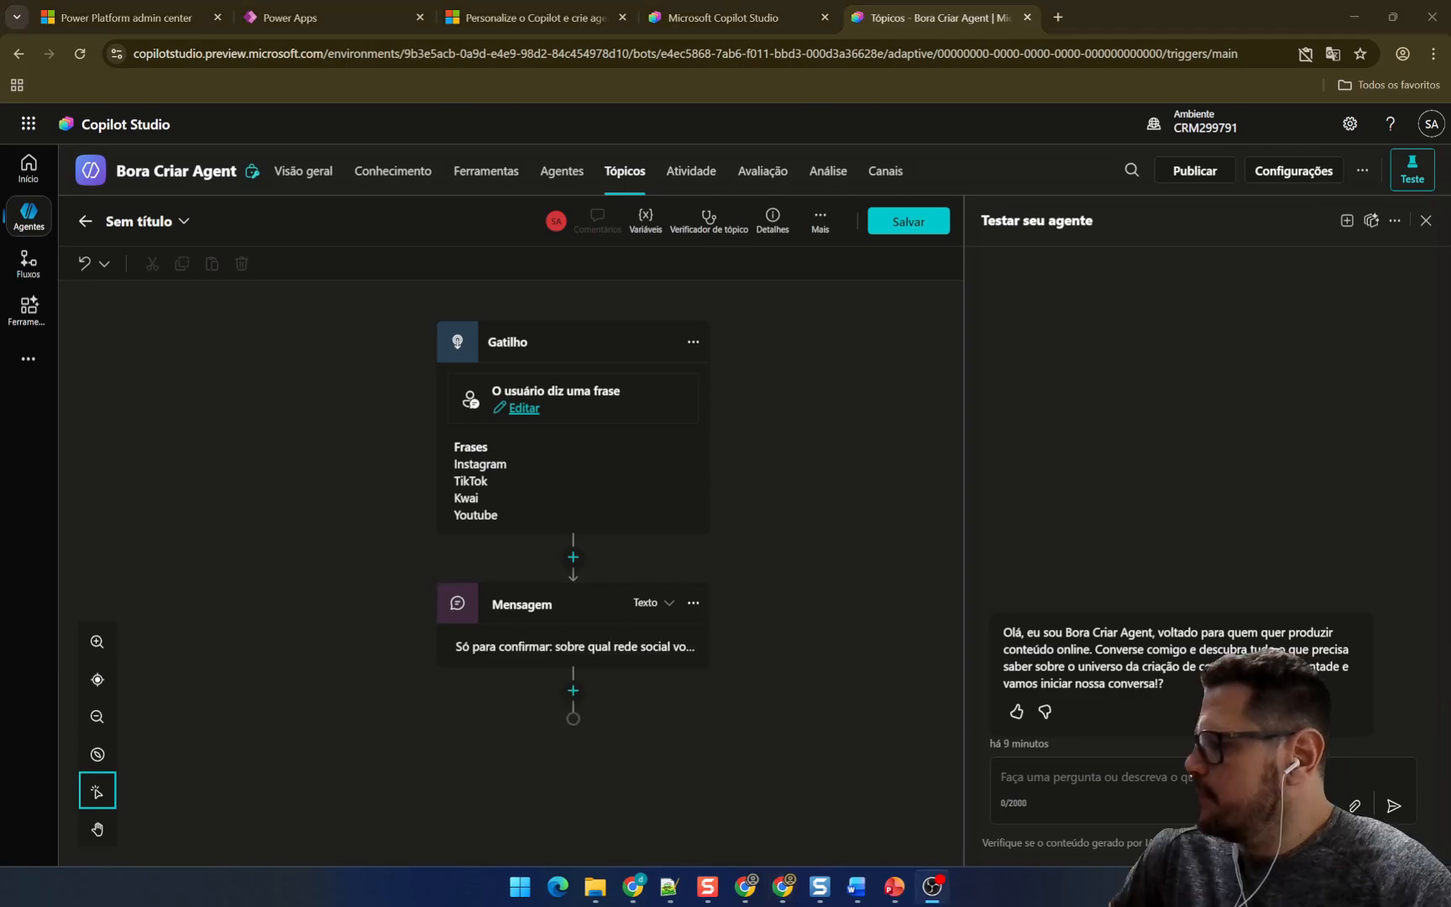
click(825, 502)
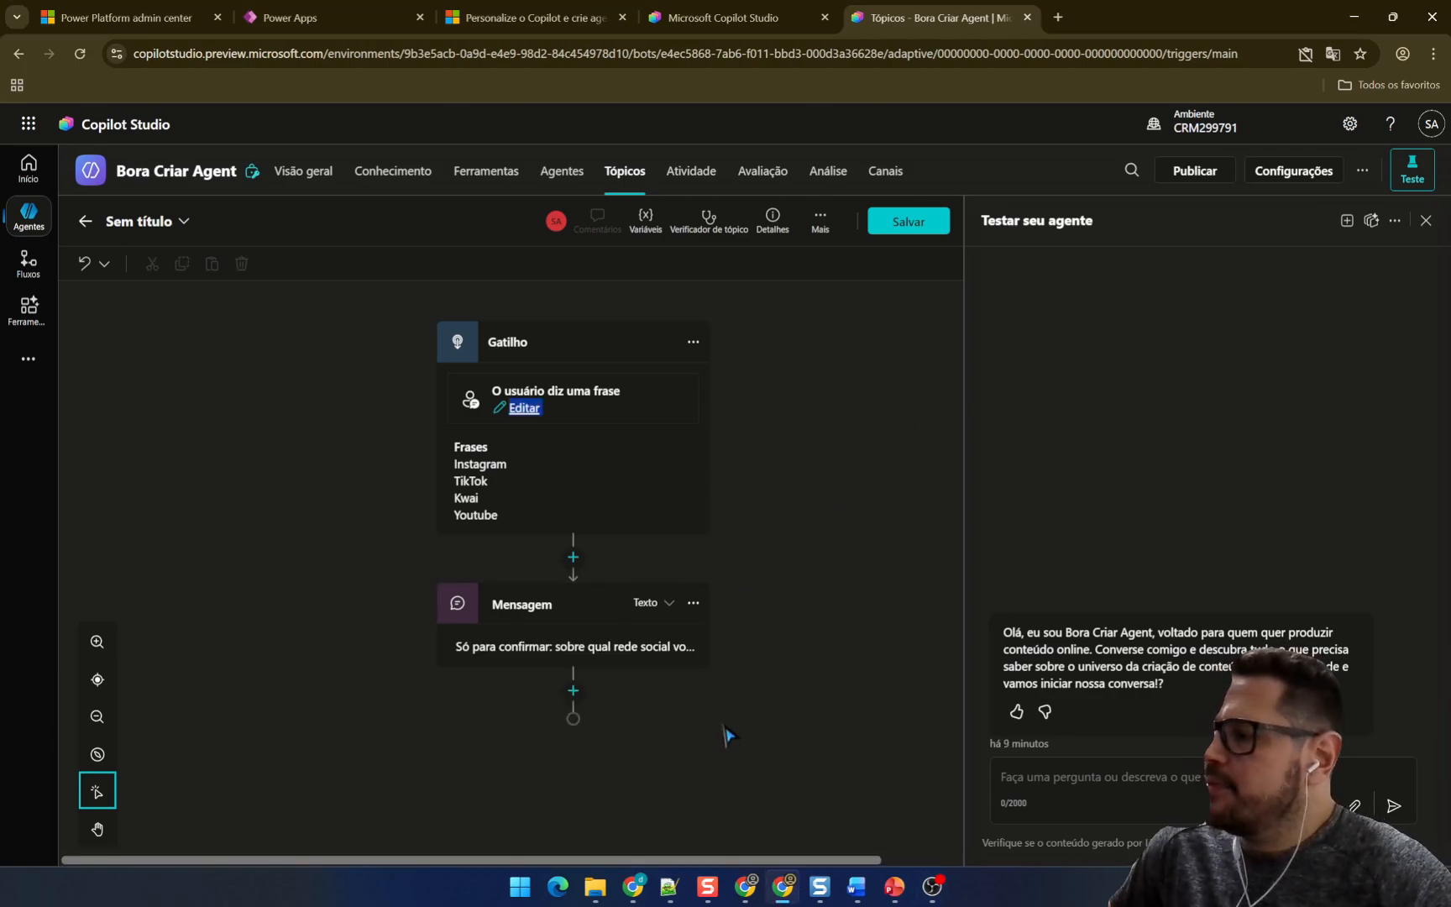
click(573, 690)
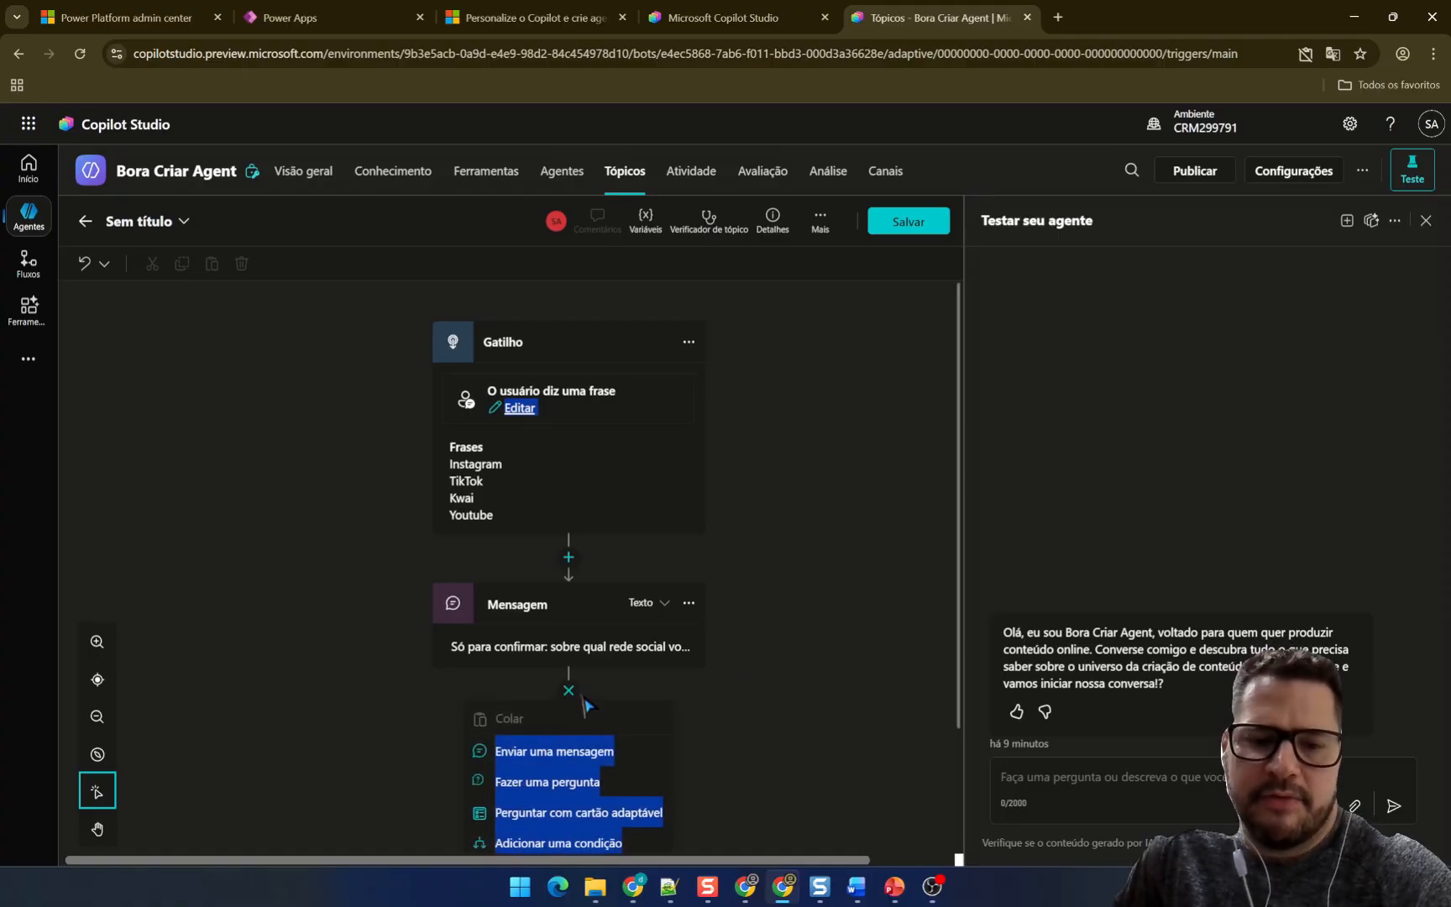
click(755, 626)
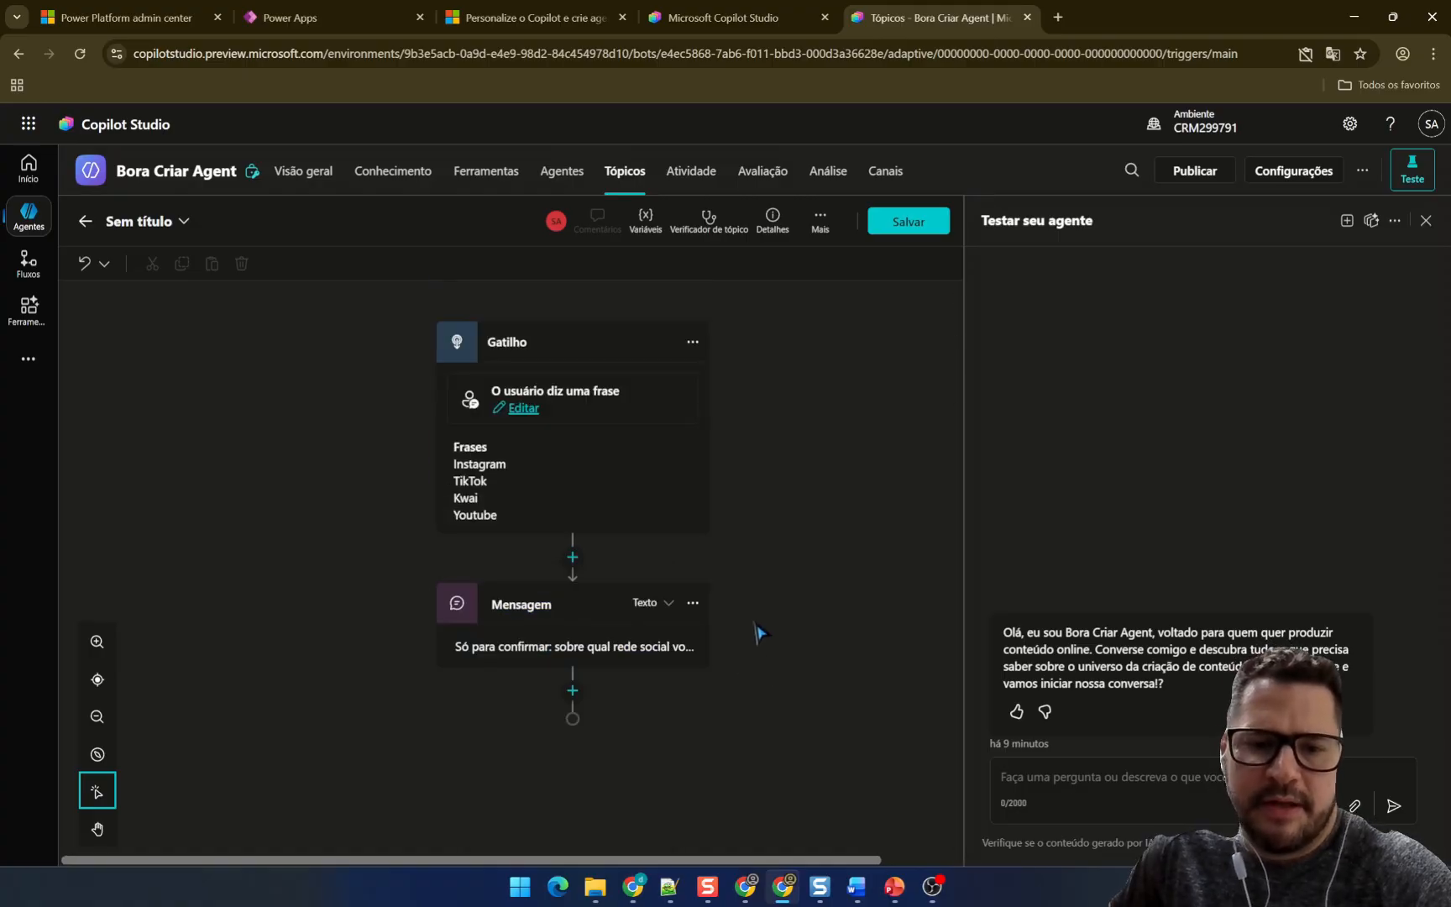
- Add a question after the confirmation message with the text "Selecione a rede social que você deseja?"
click(570, 691)
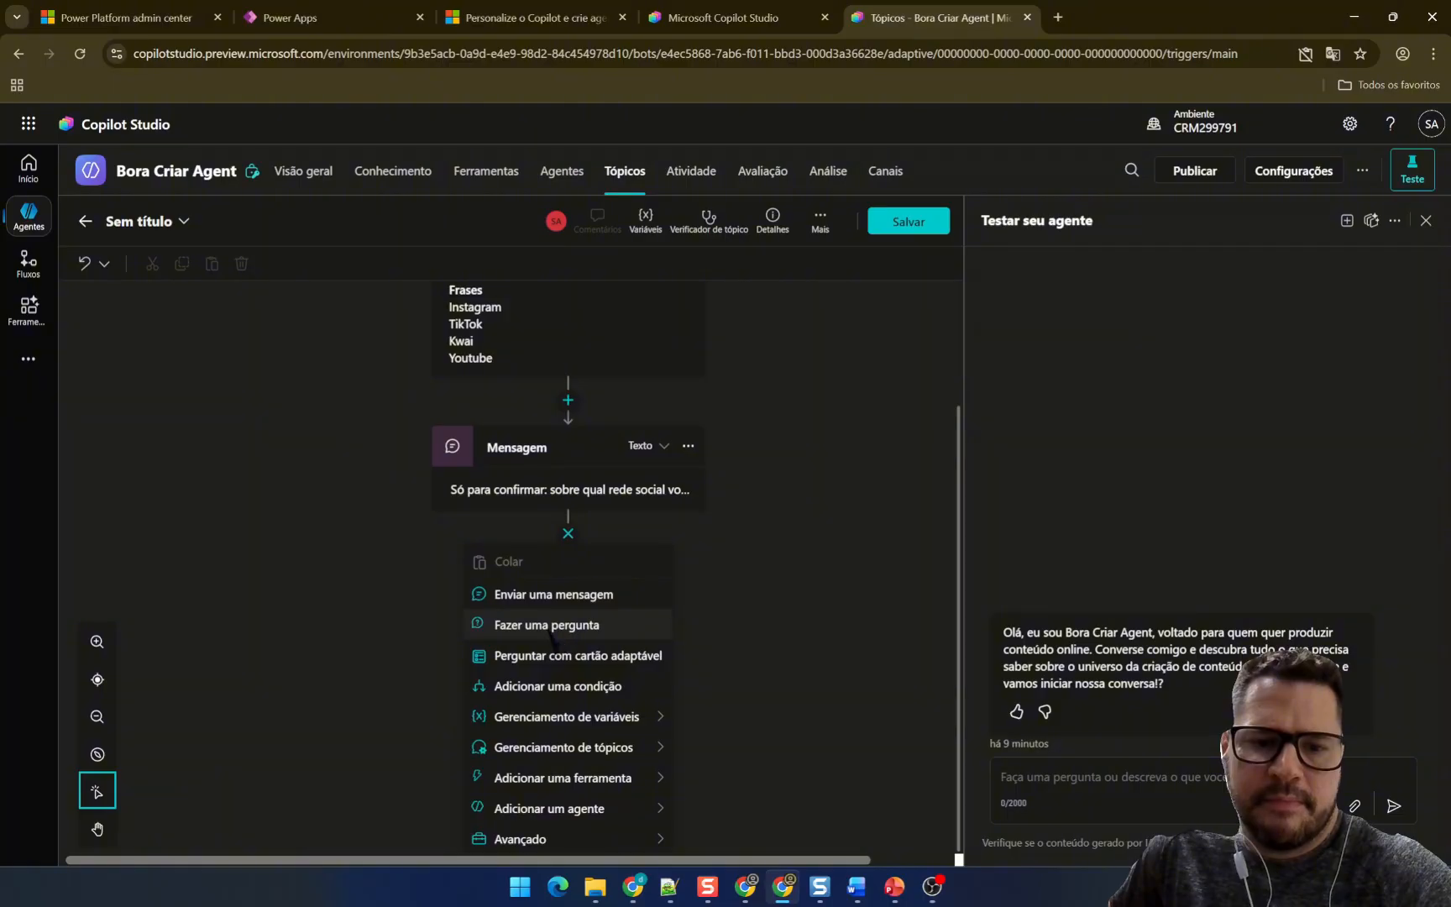
click(550, 628)
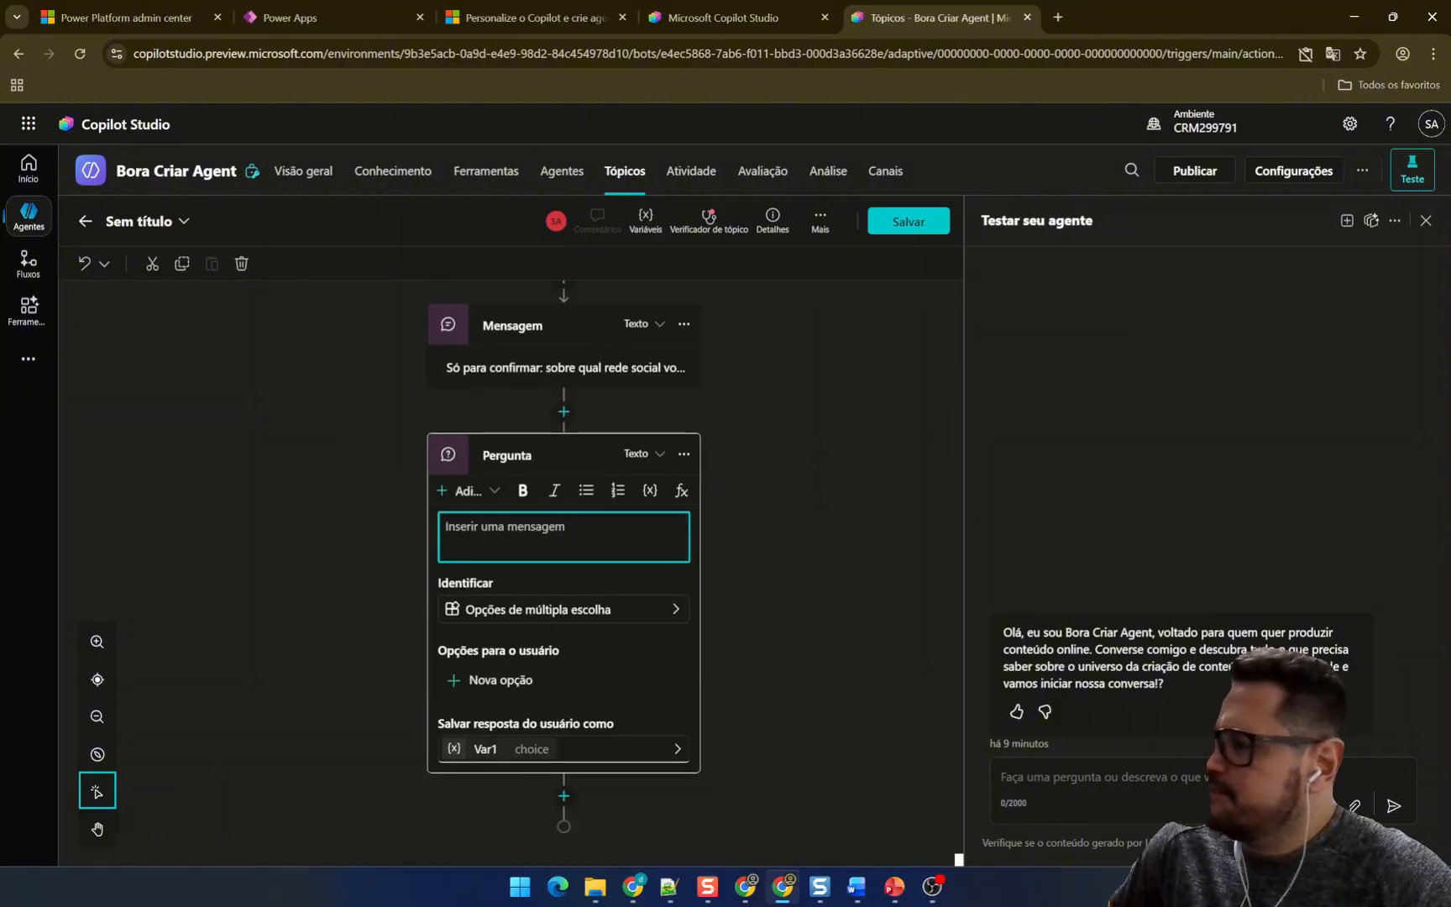
key(alt+Tab)
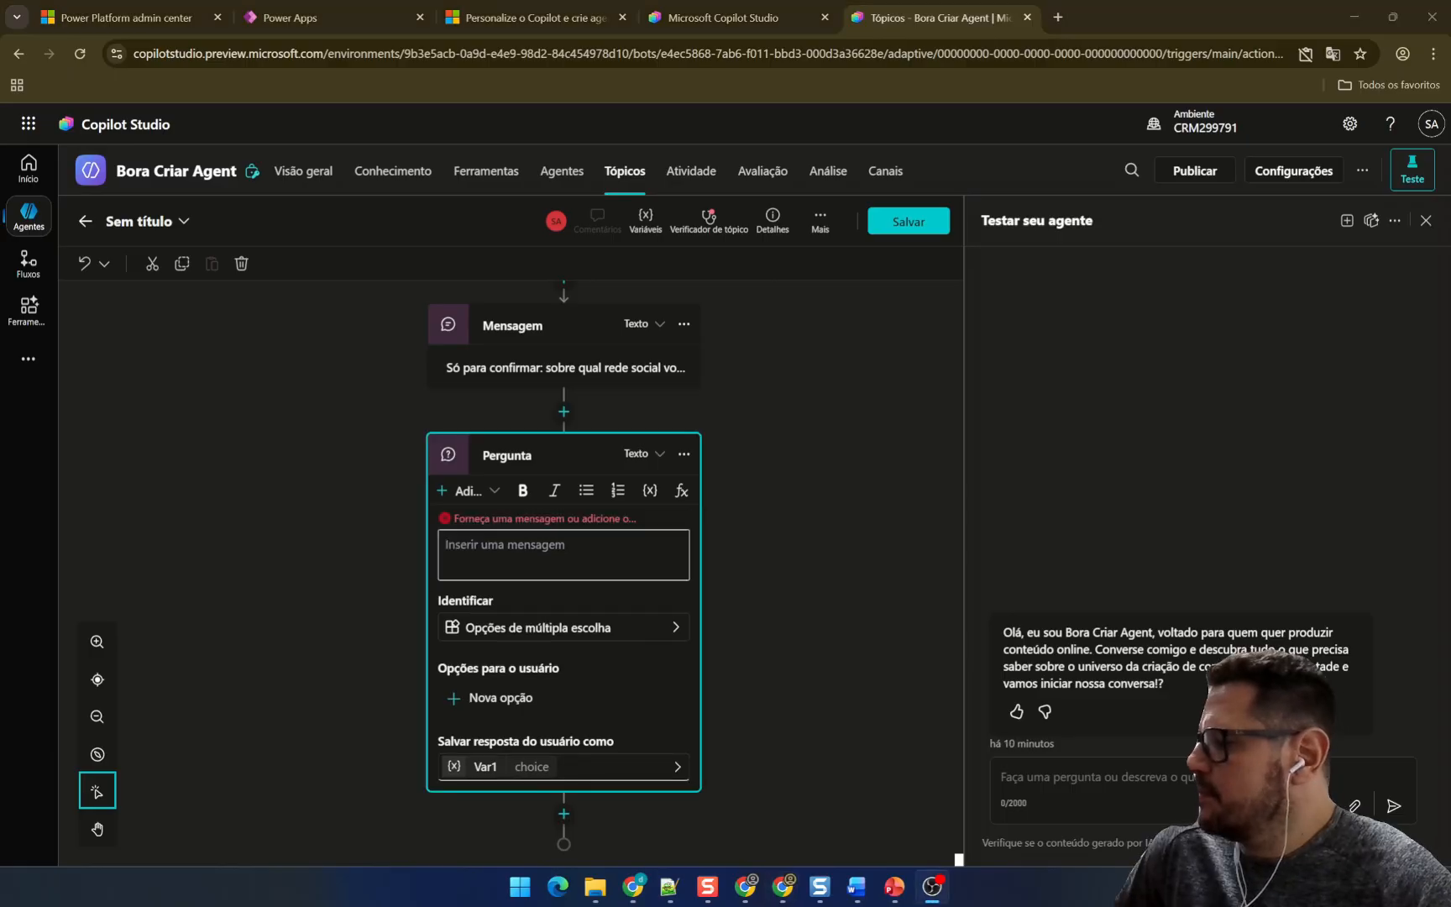
click(514, 546)
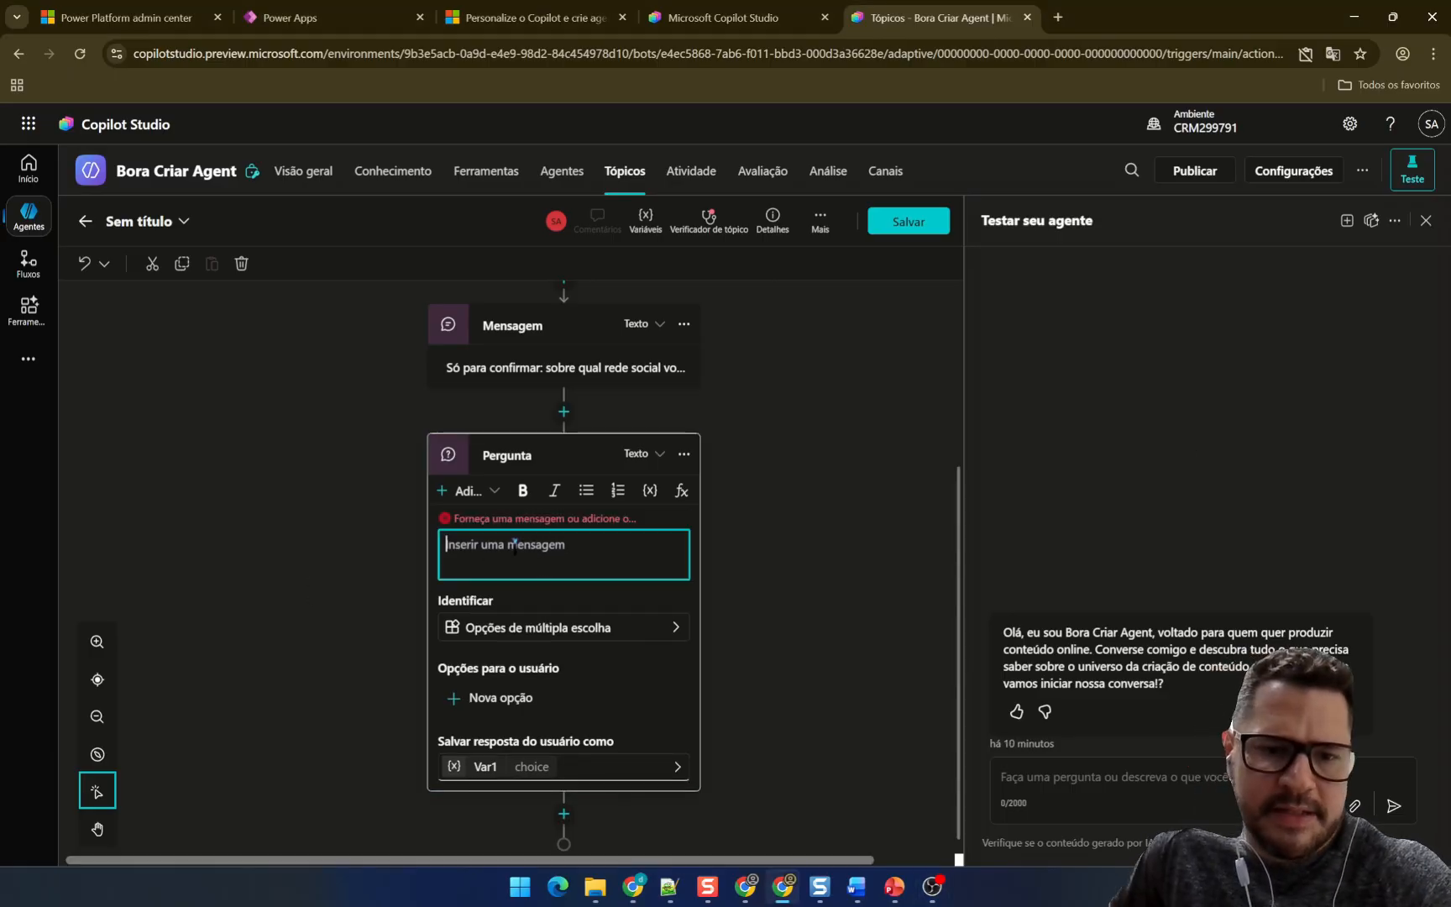
text(Selecion)
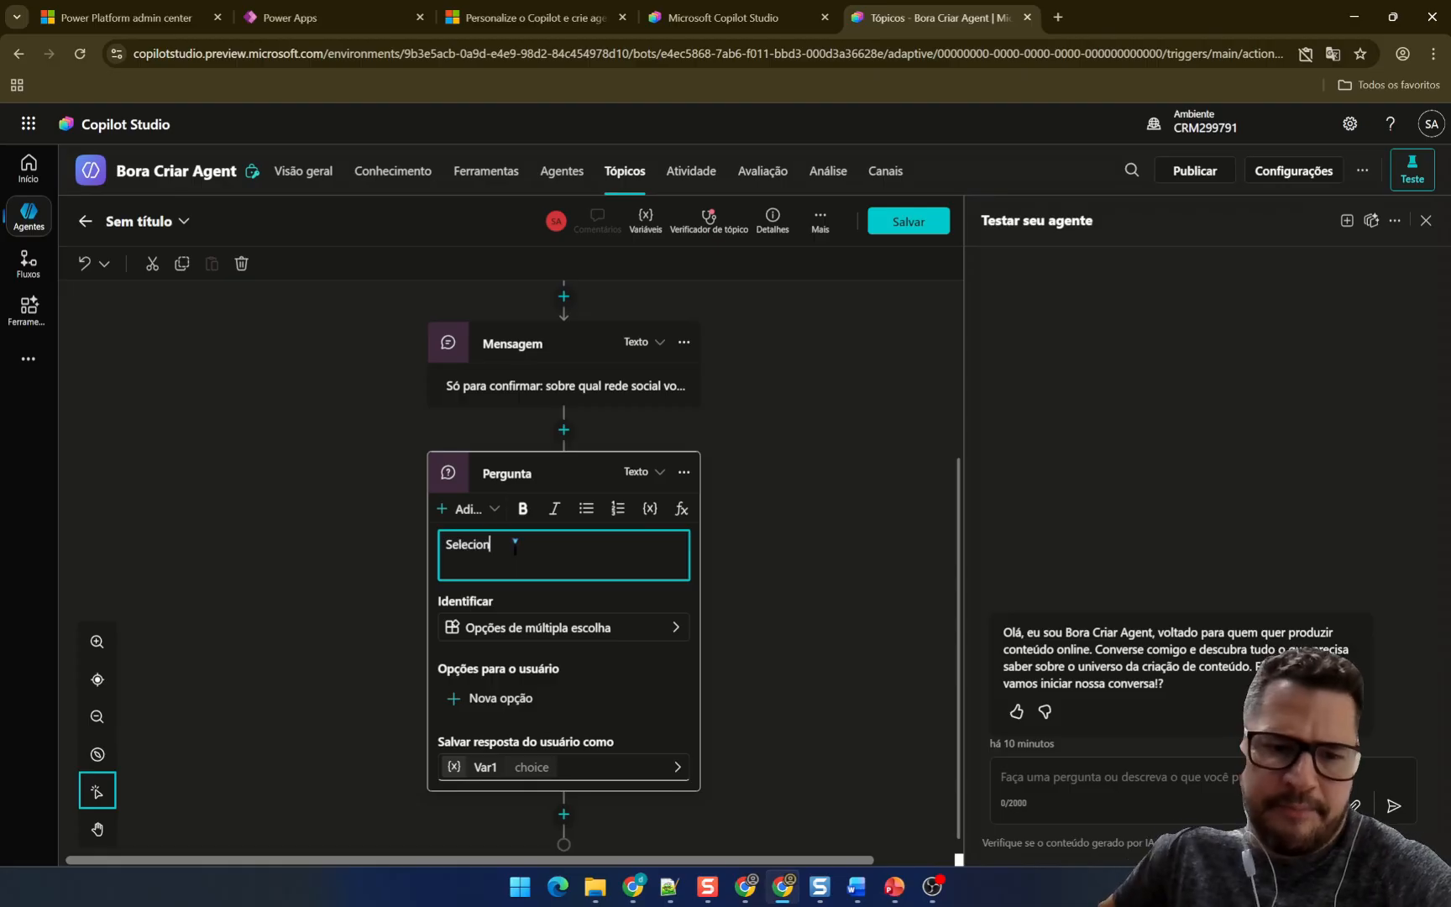
text(e a rede social que você deseja?)
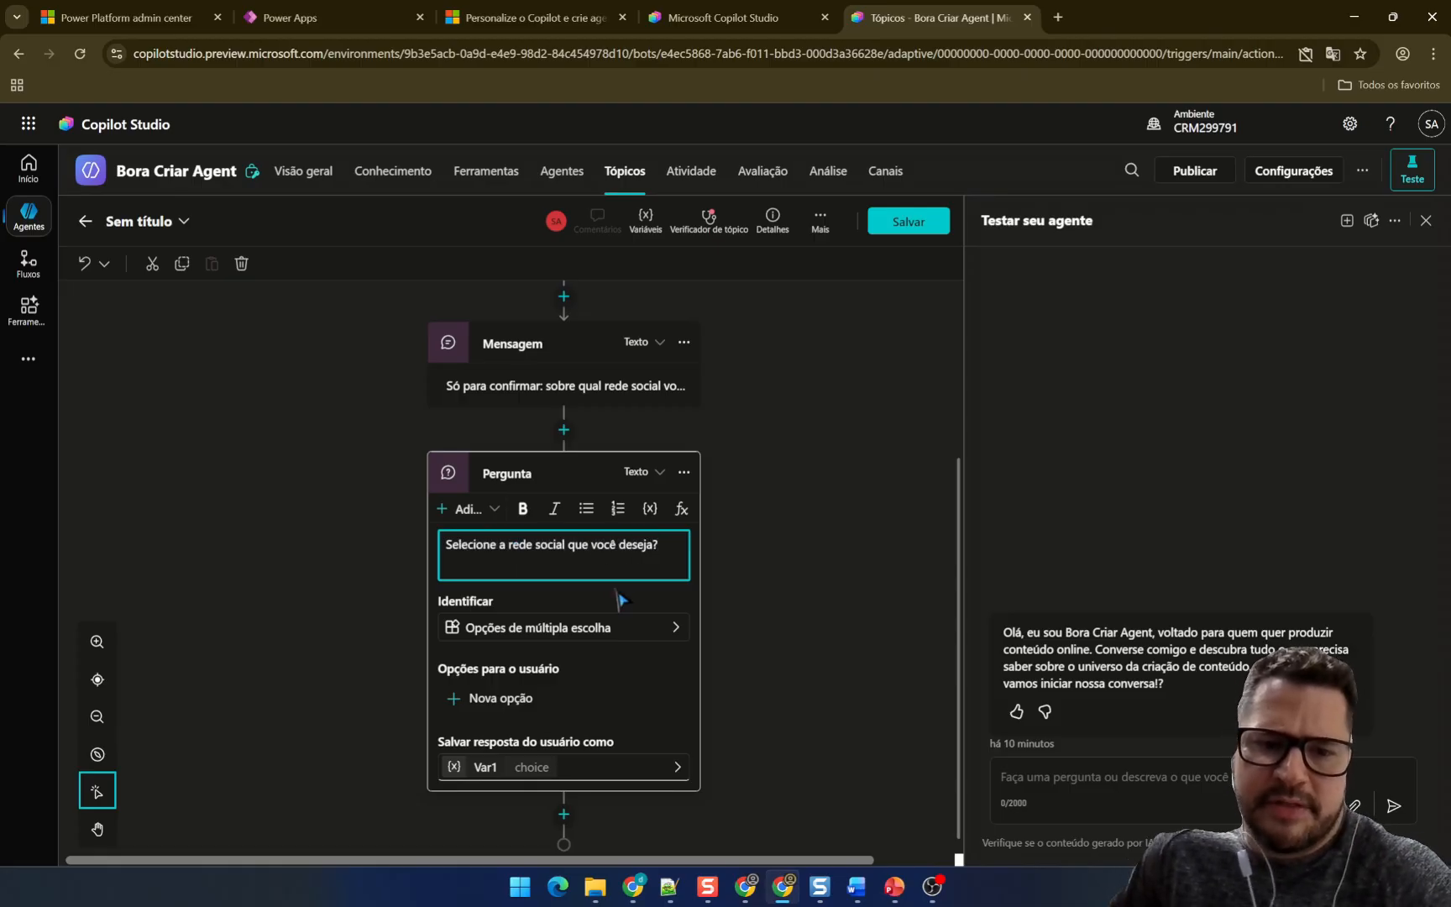
- Examine the entity types that the question can identify in the user's answer and close the list
scroll(674, 579, down, 1)
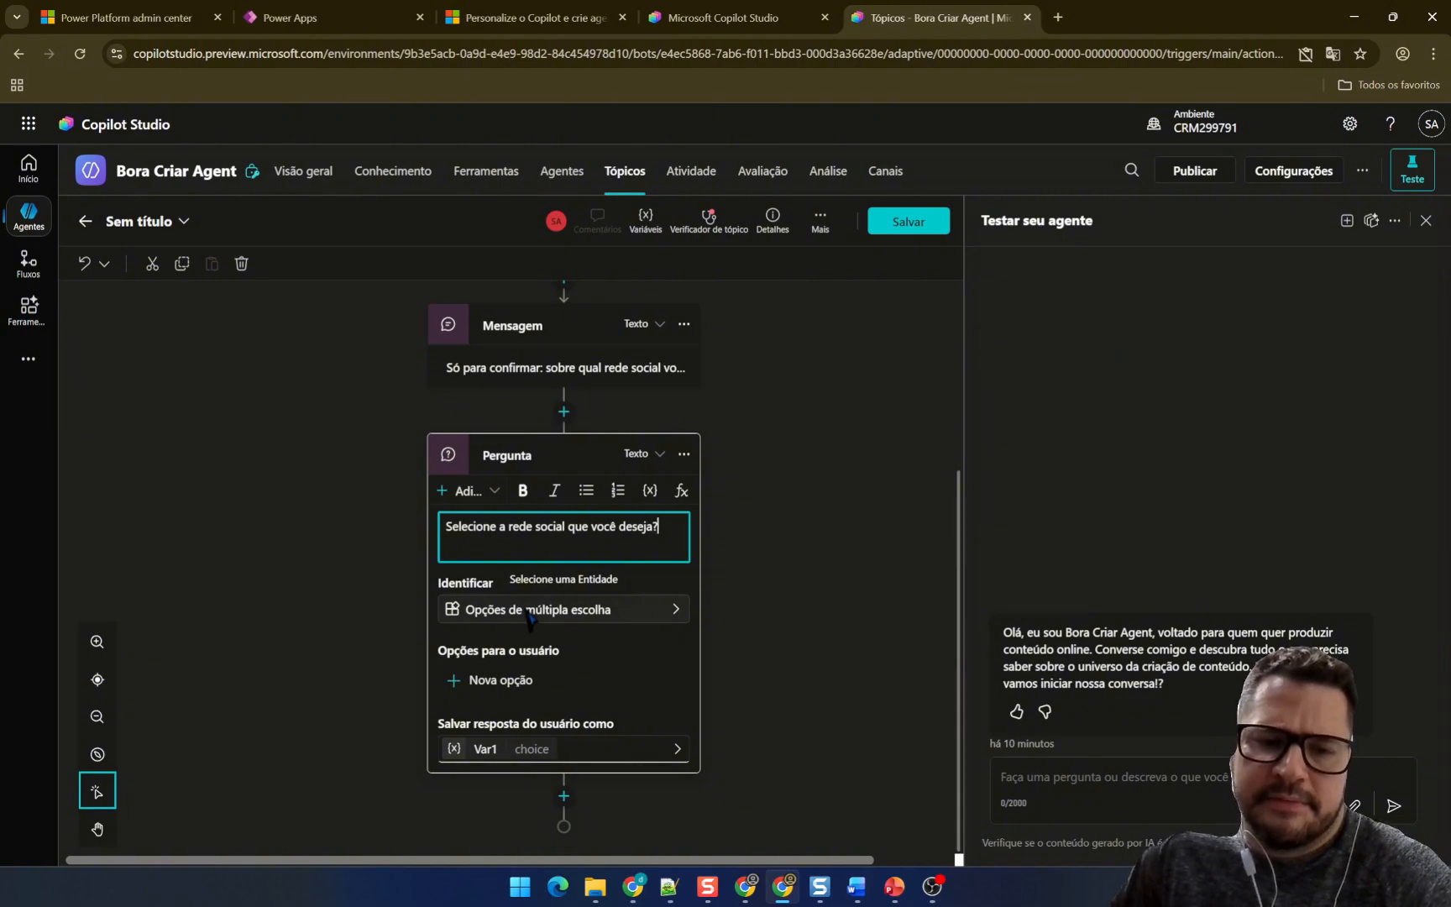
click(616, 607)
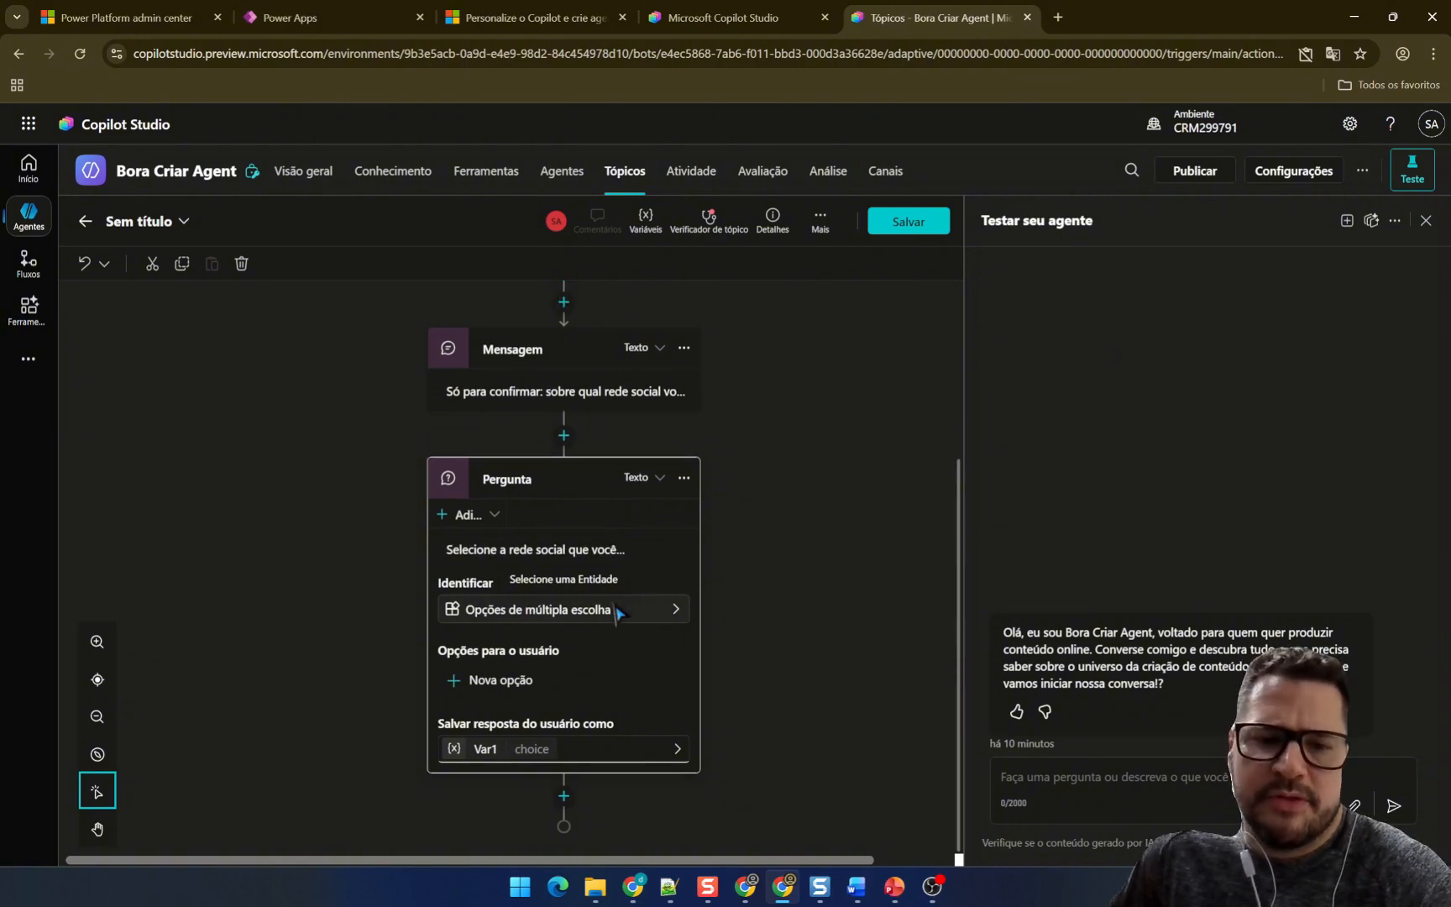
click(672, 611)
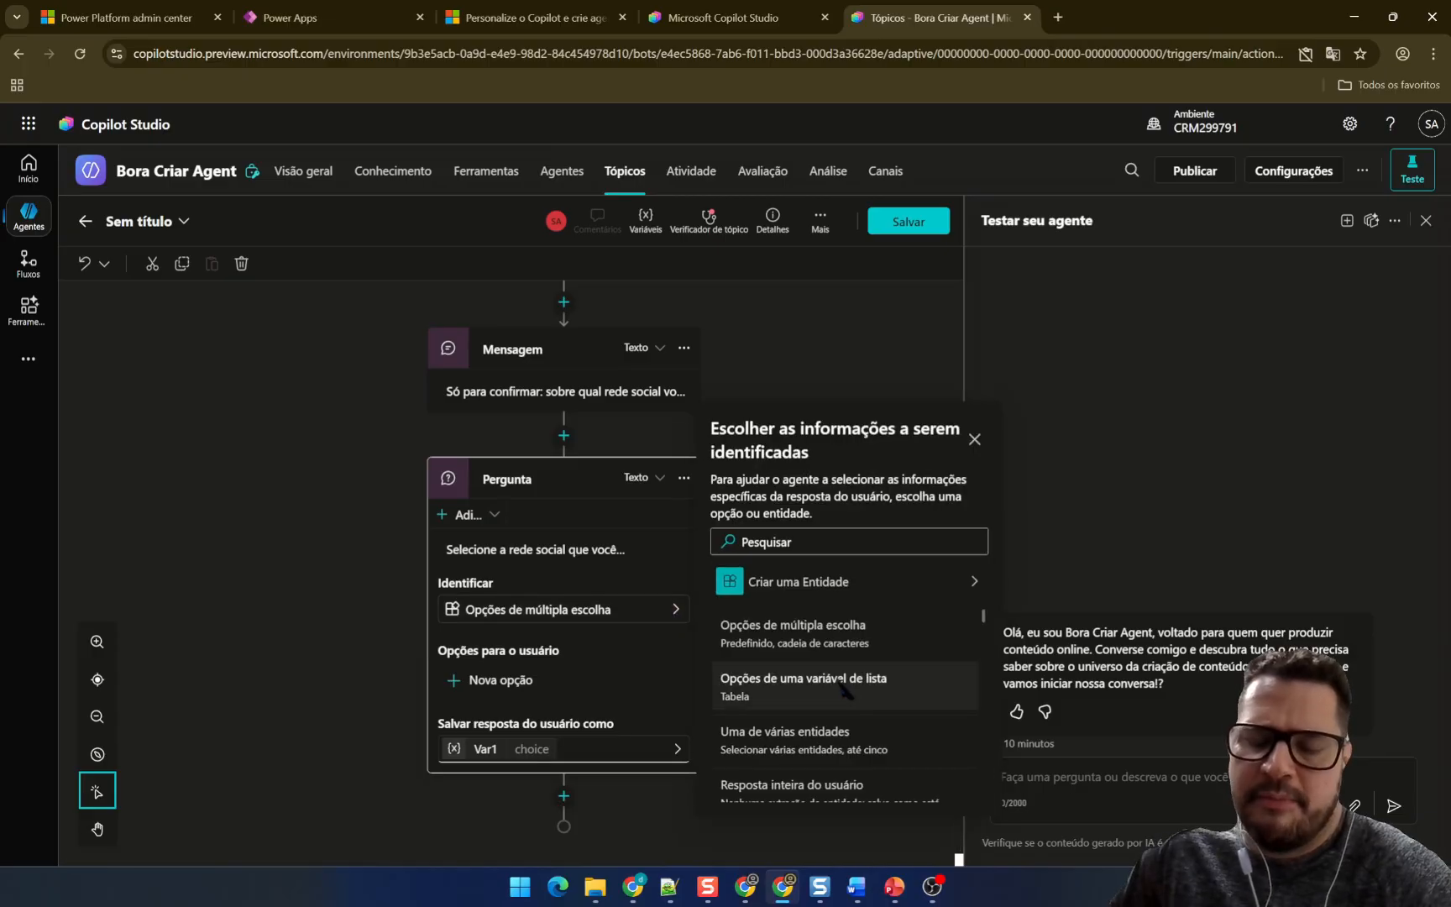
scroll(843, 687, down, 1)
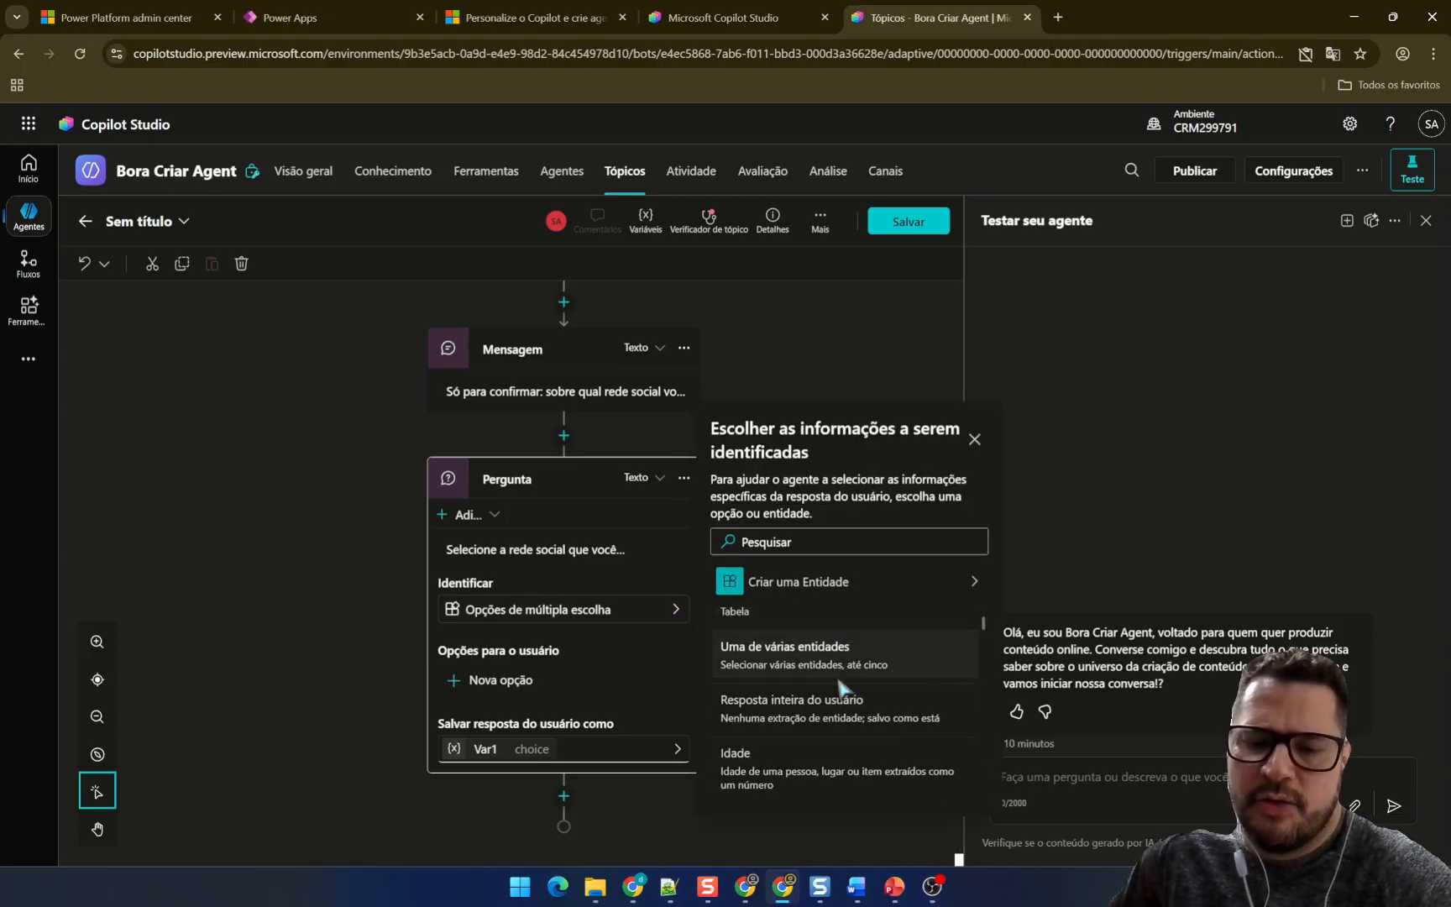
scroll(842, 687, up, 1)
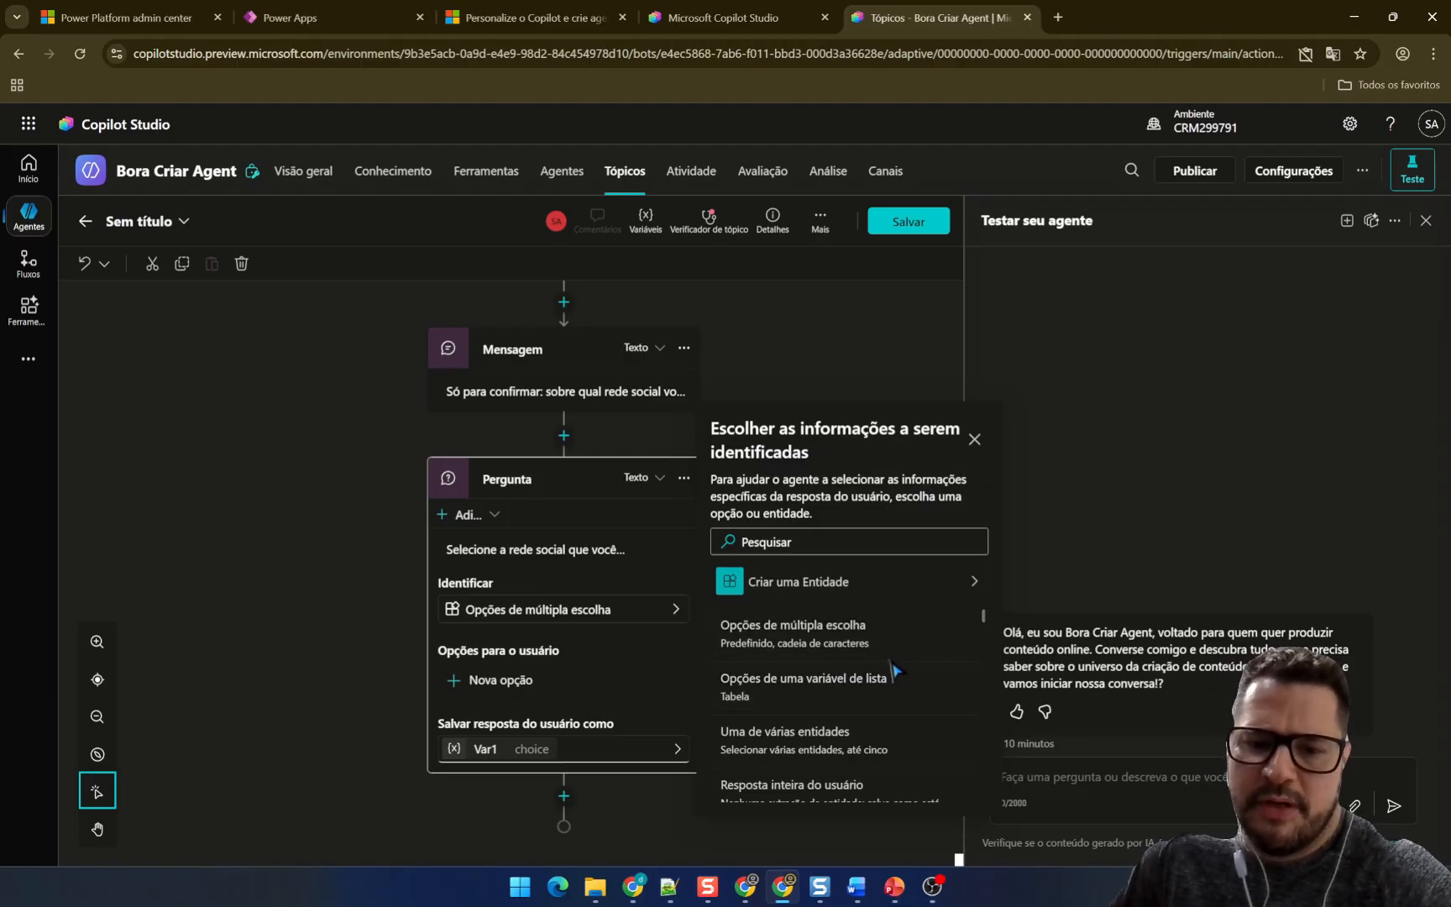
scroll(893, 669, down, 1)
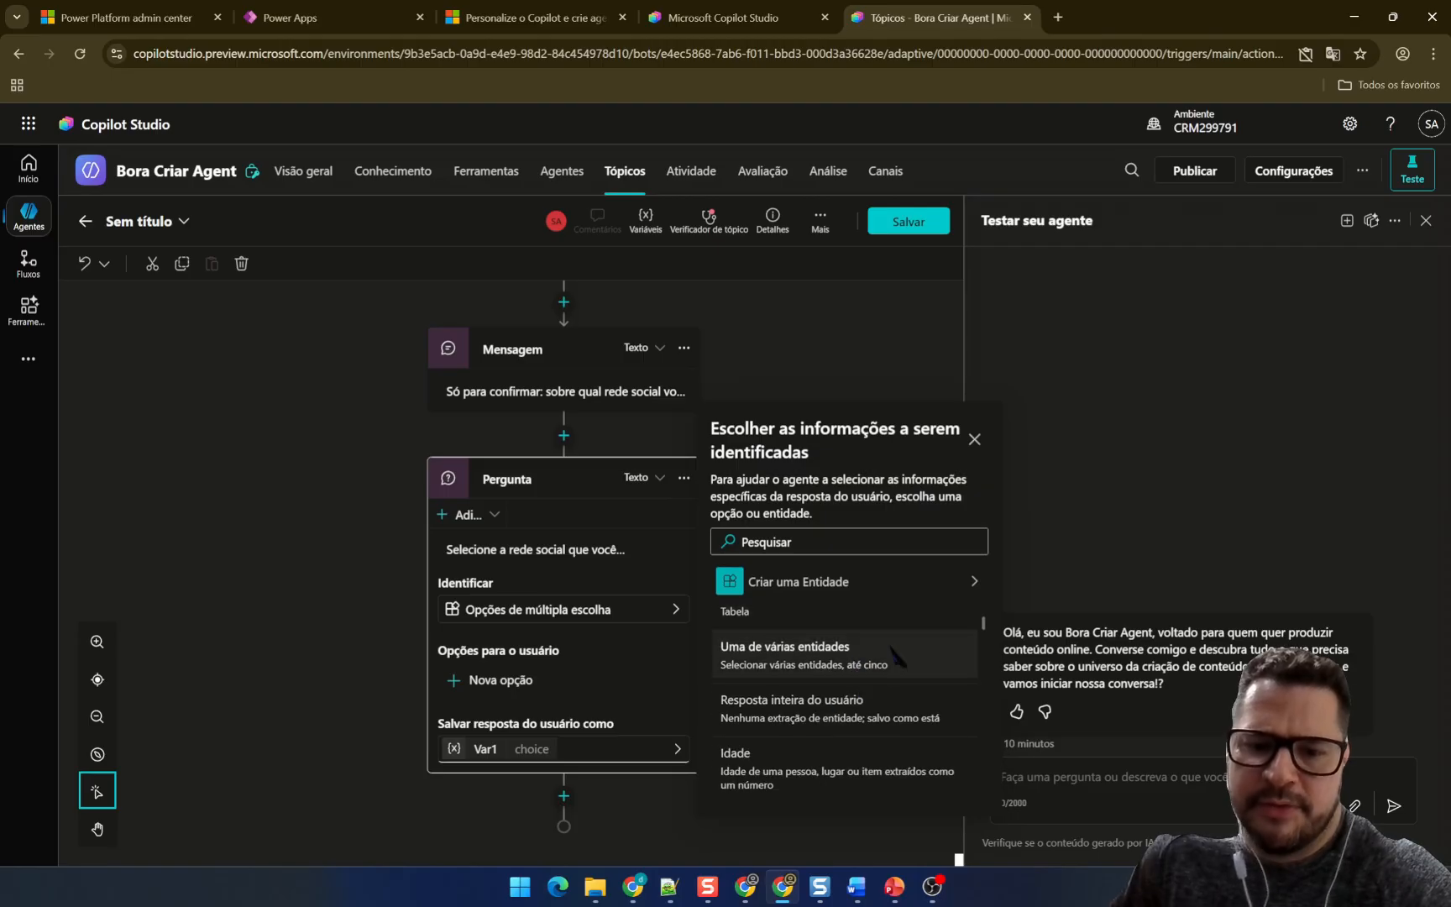
scroll(882, 676, down, 1)
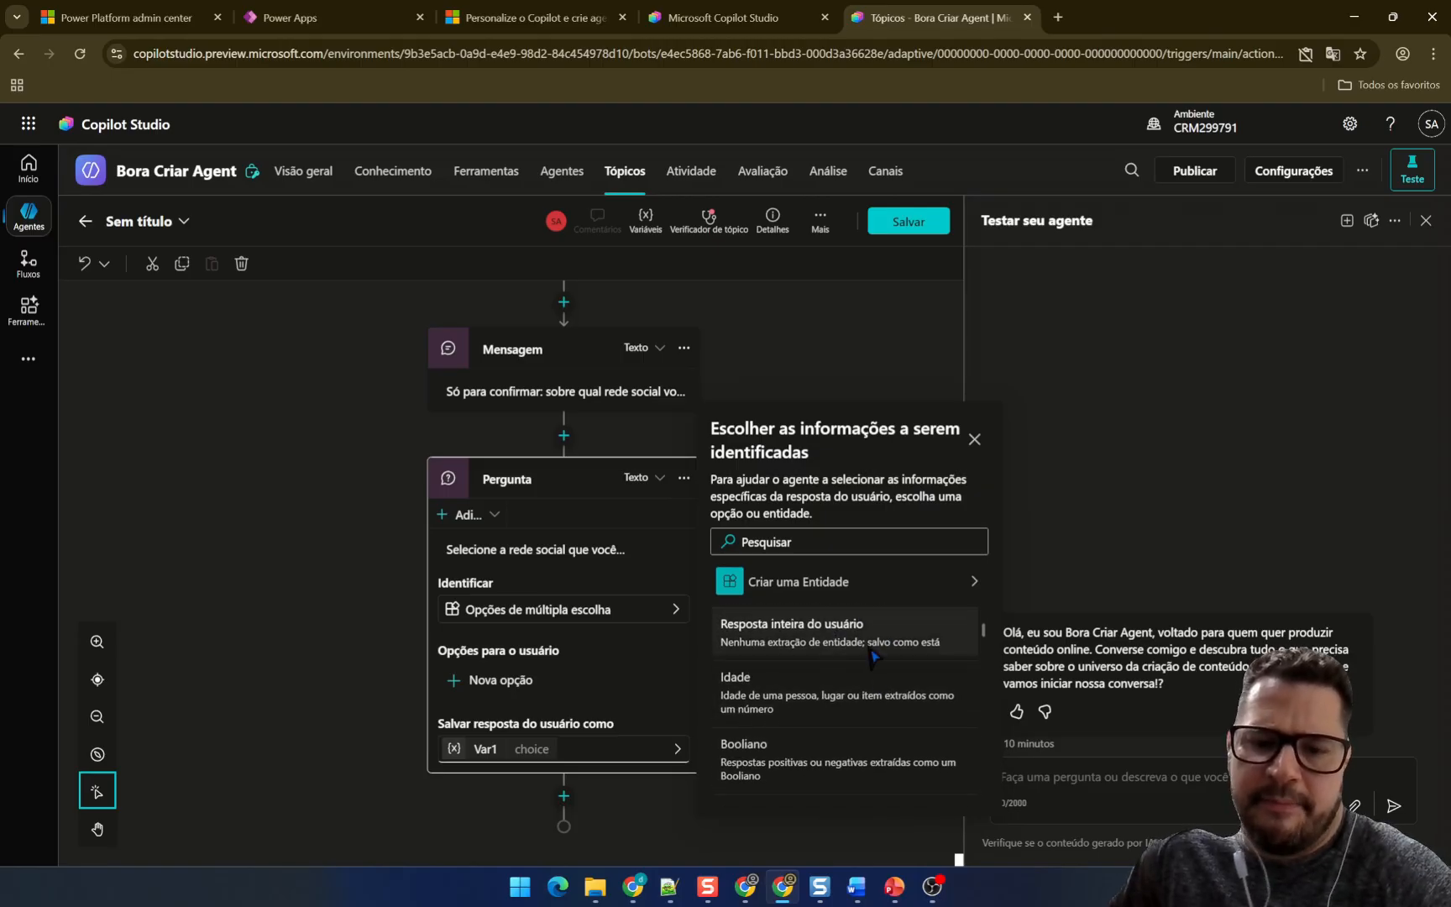
scroll(850, 659, down, 1)
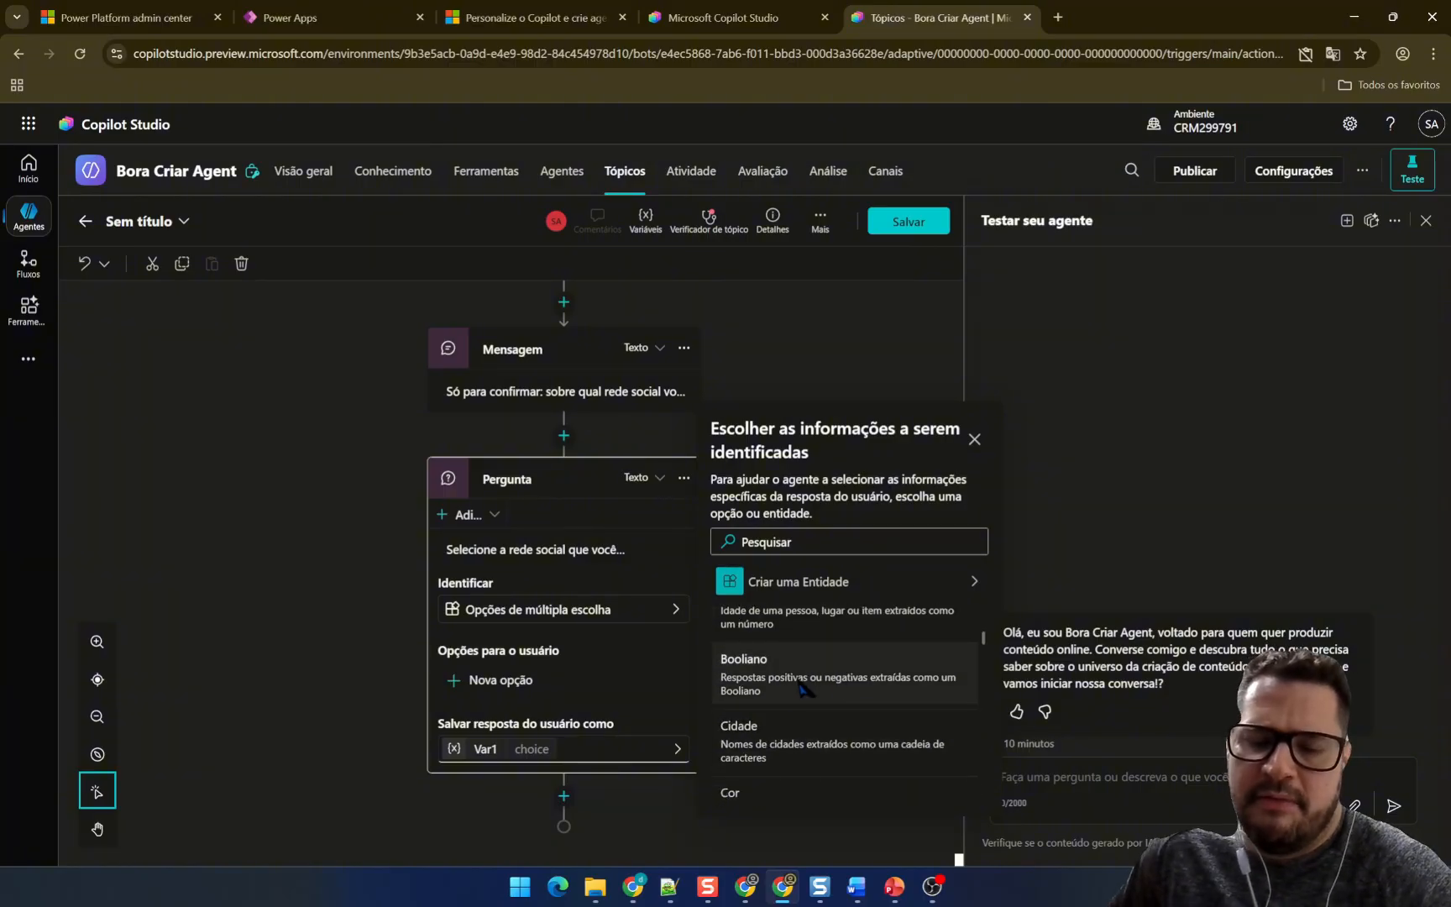
scroll(851, 682, down, 3)
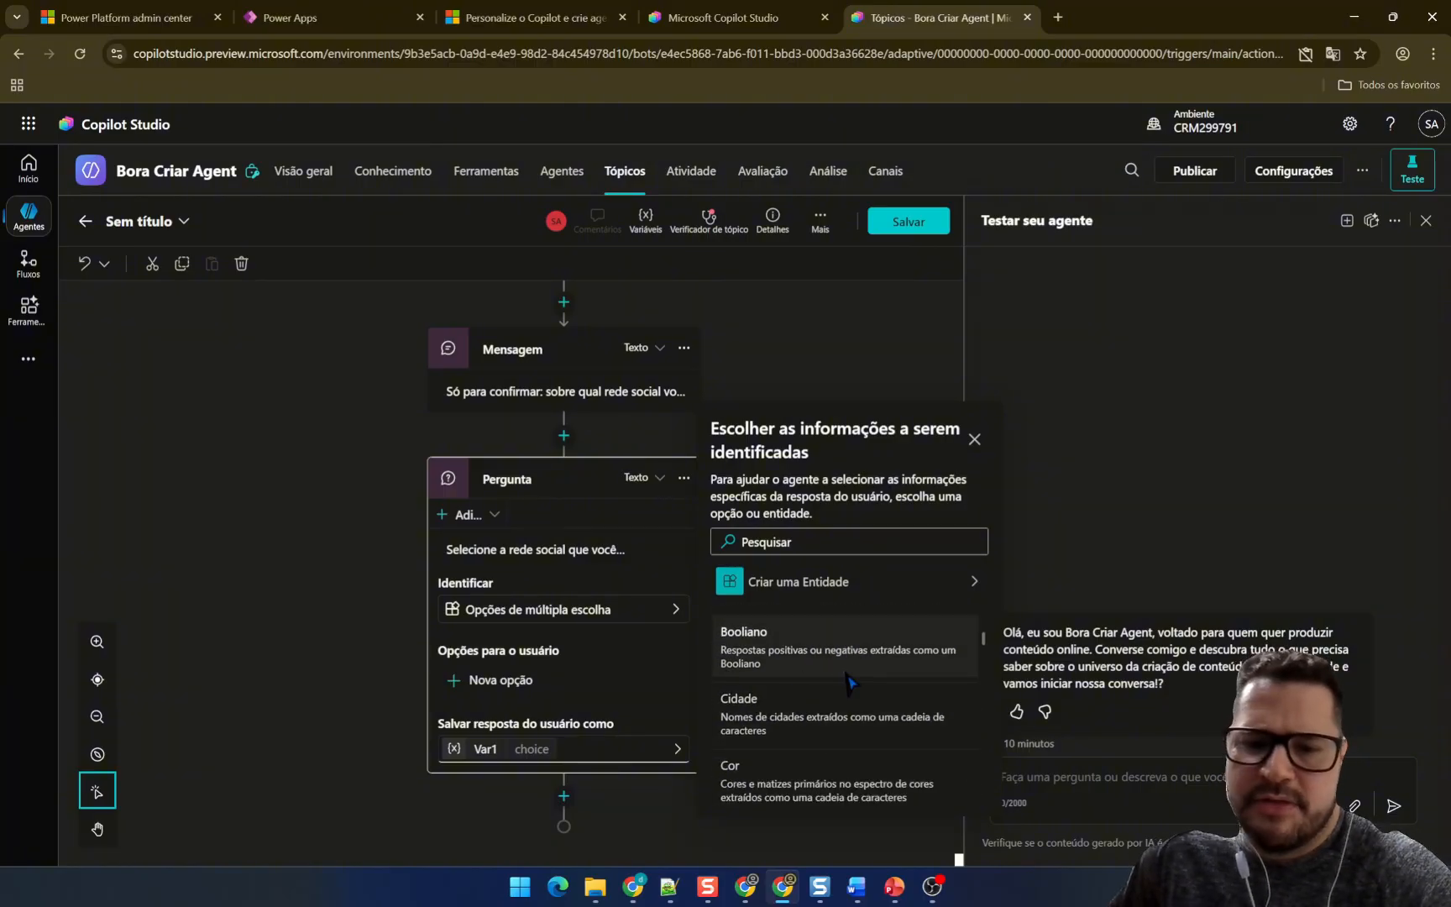
scroll(860, 700, down, 1)
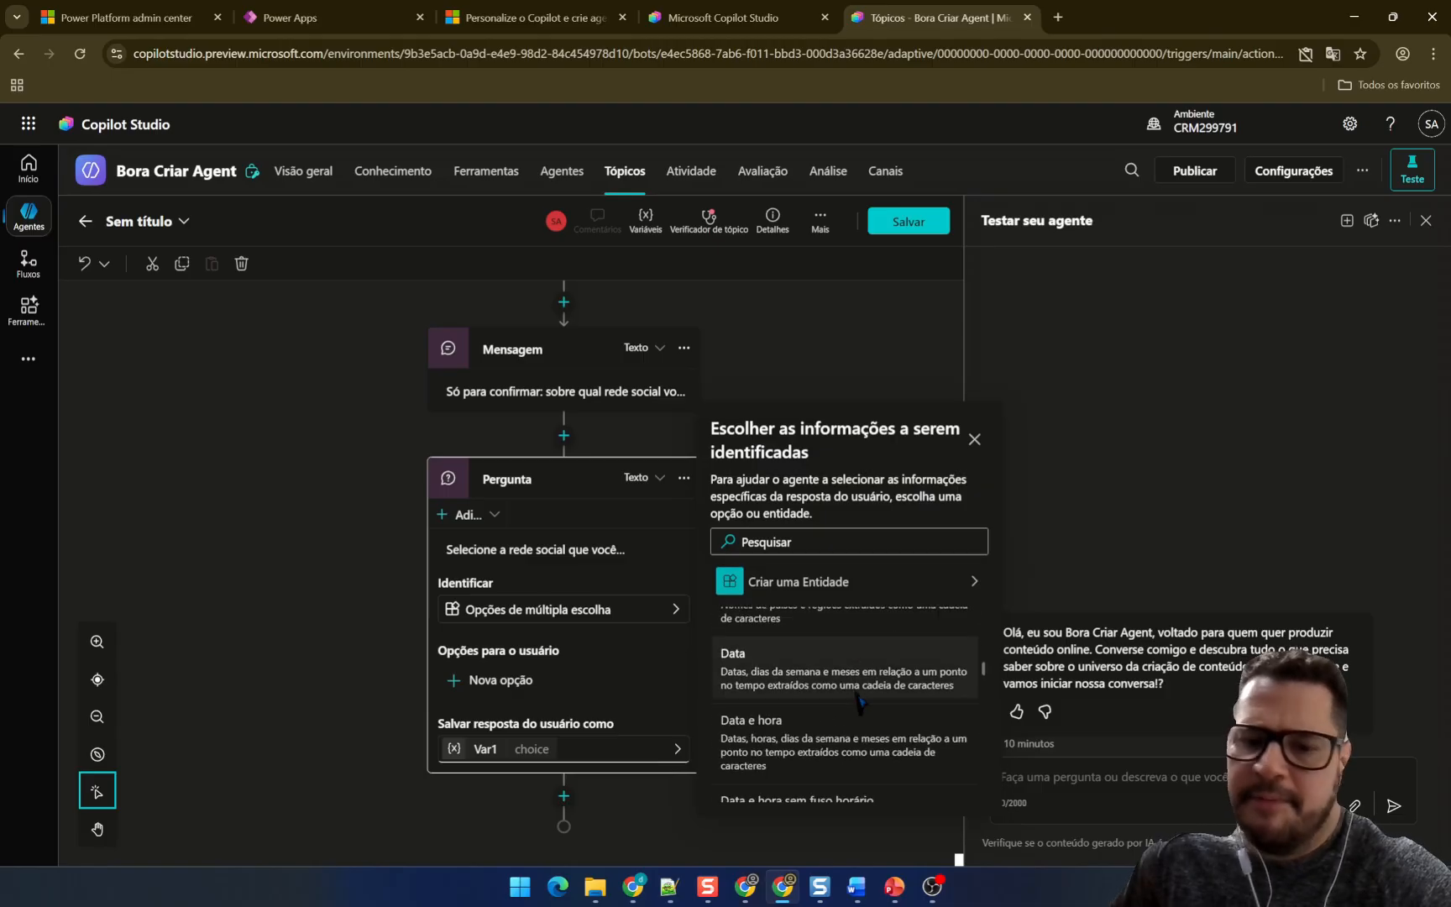
scroll(840, 701, down, 4)
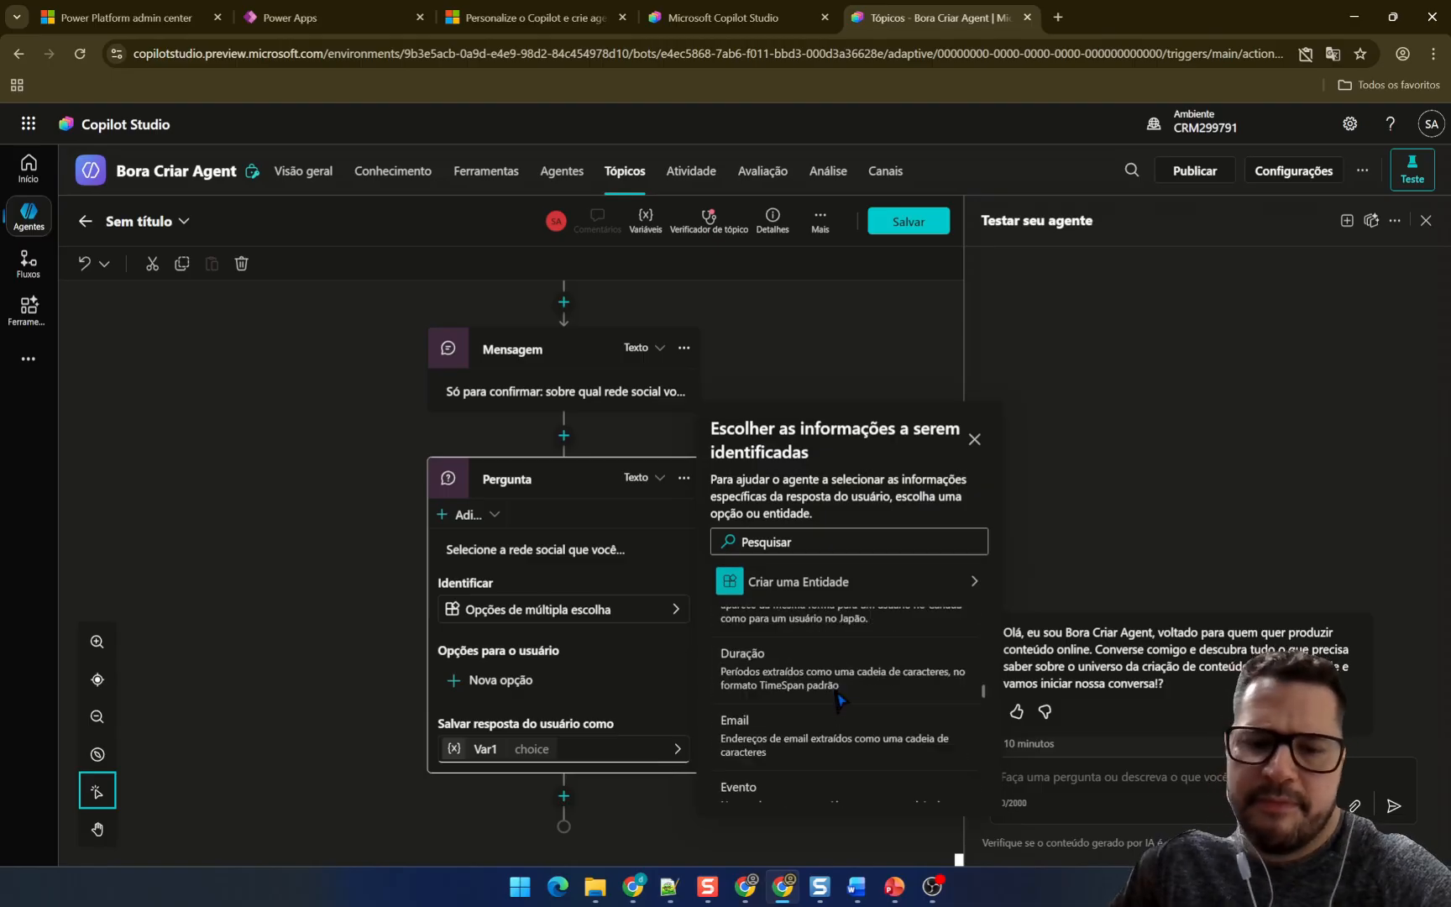
scroll(835, 698, down, 2)
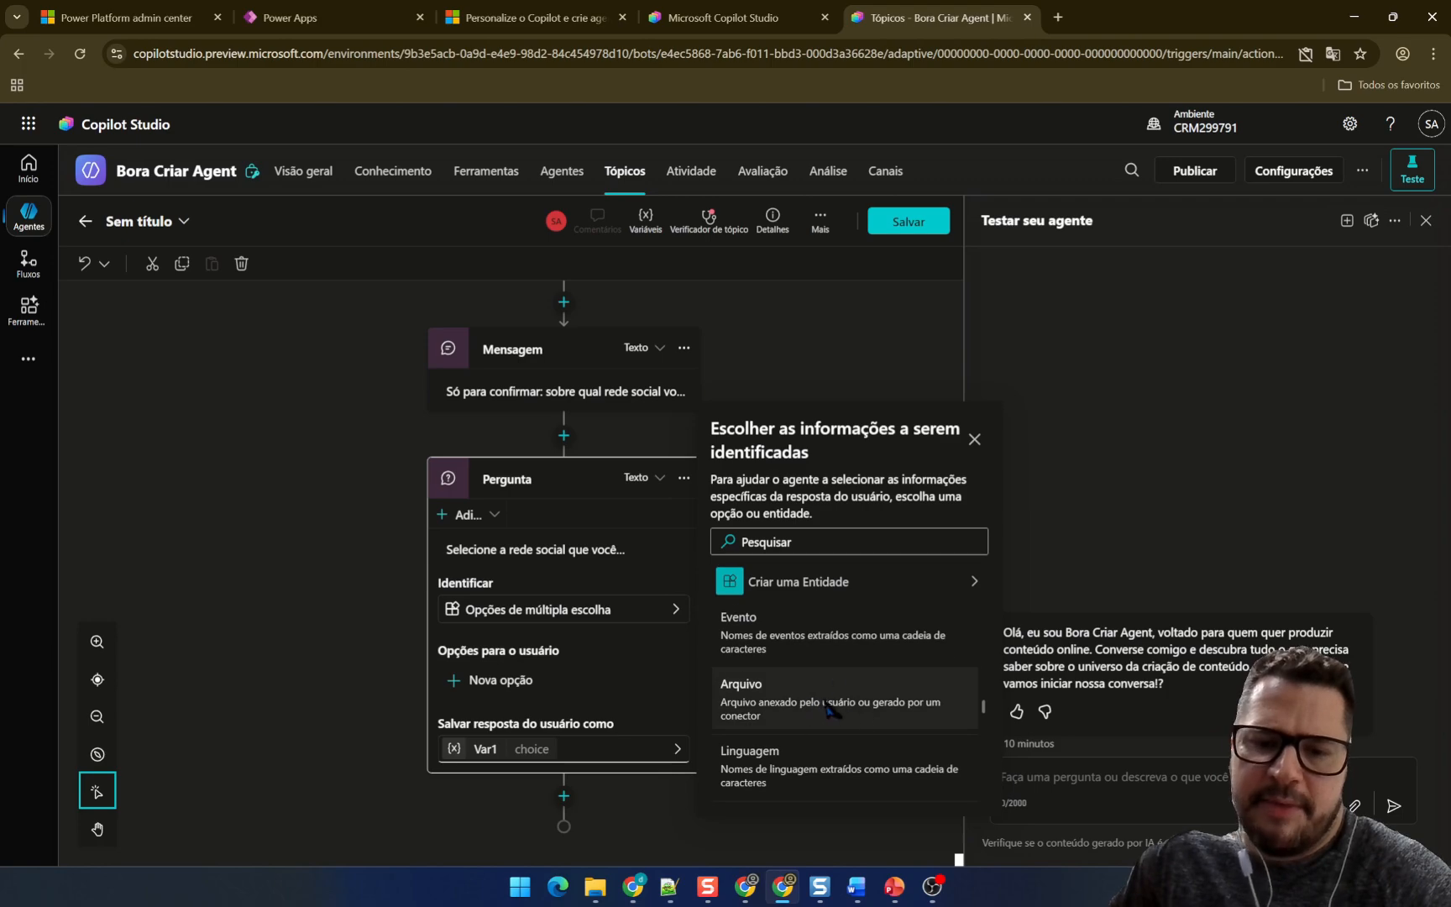
scroll(835, 695, up, 5)
scroll(834, 691, up, 4)
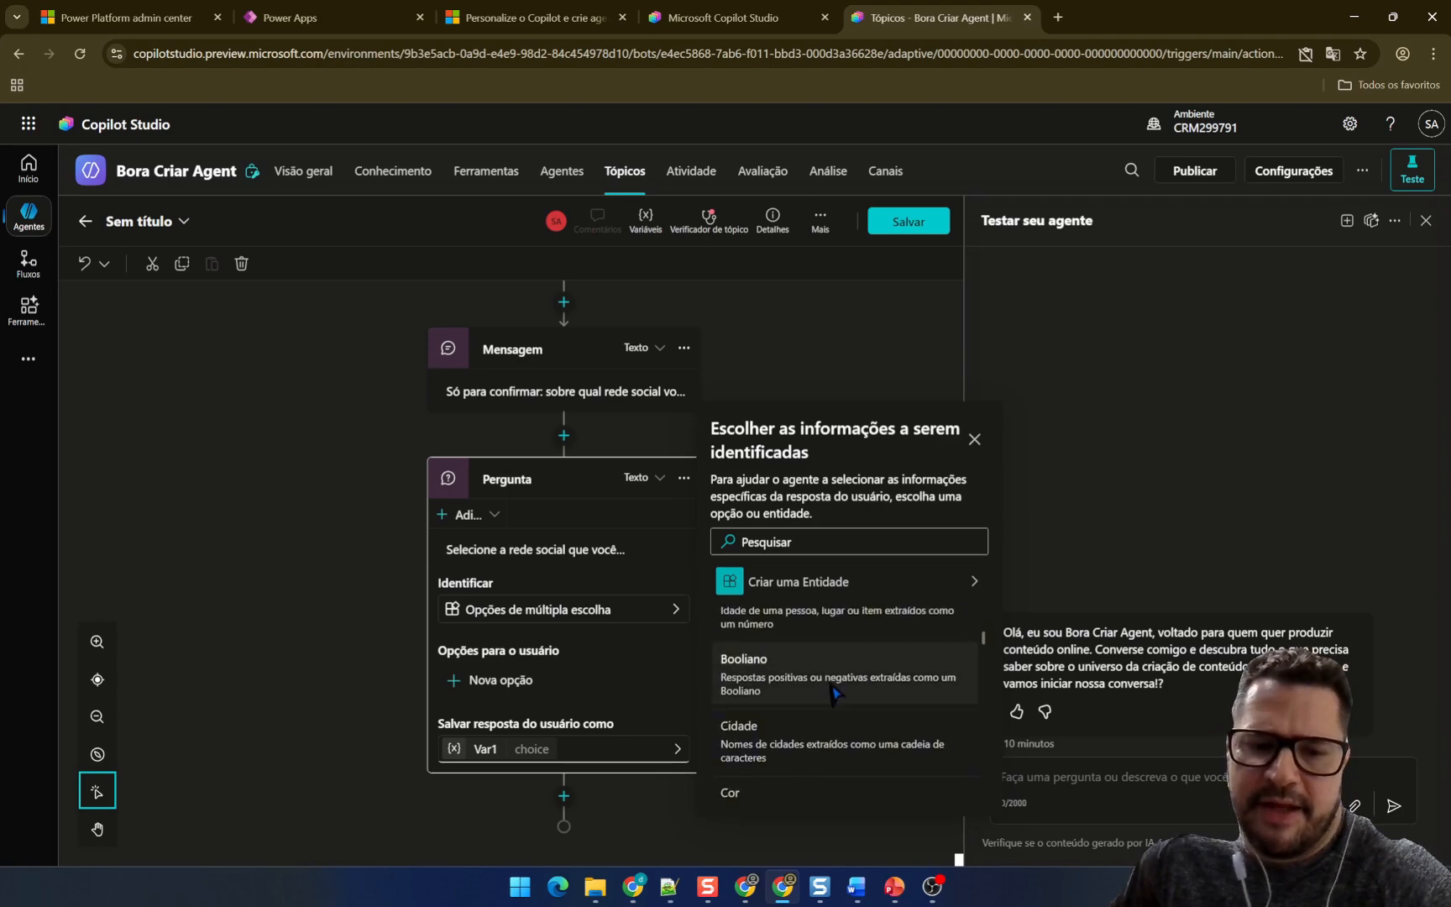
scroll(834, 690, up, 1)
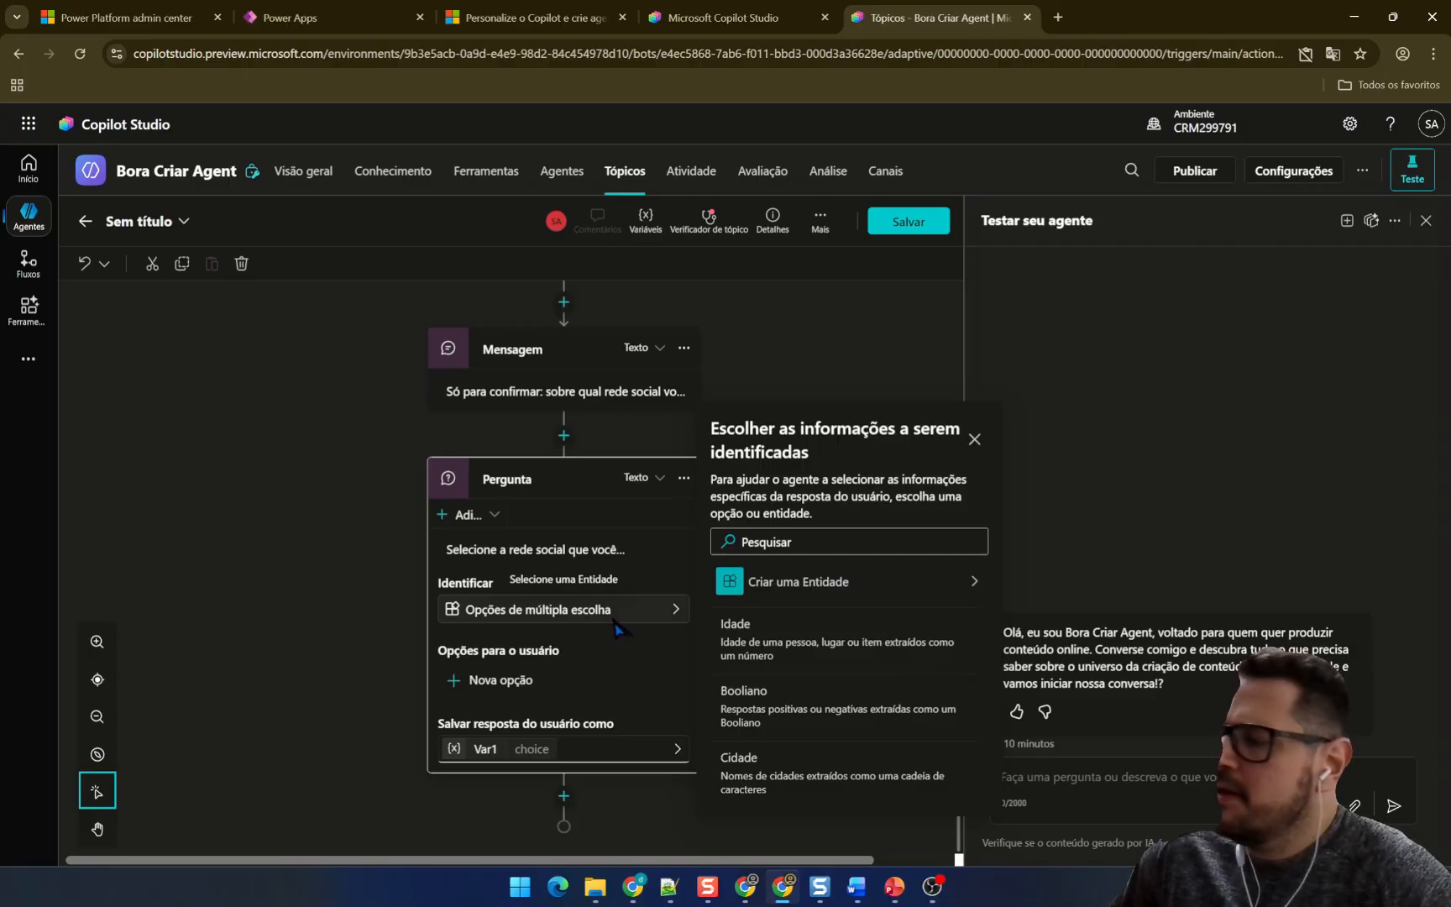
scroll(594, 583, up, 3)
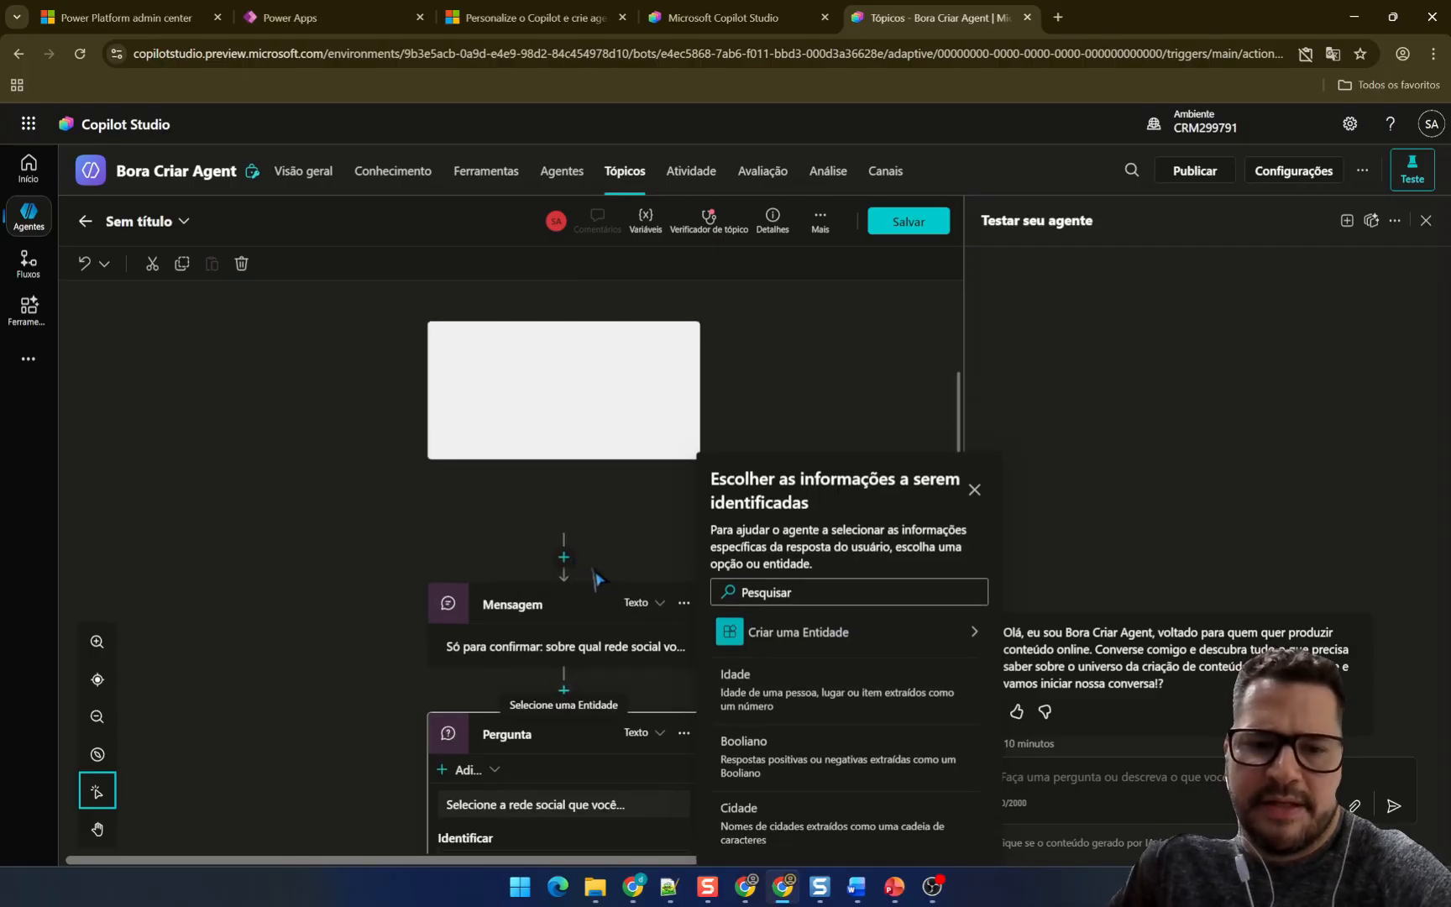
scroll(625, 674, down, 2)
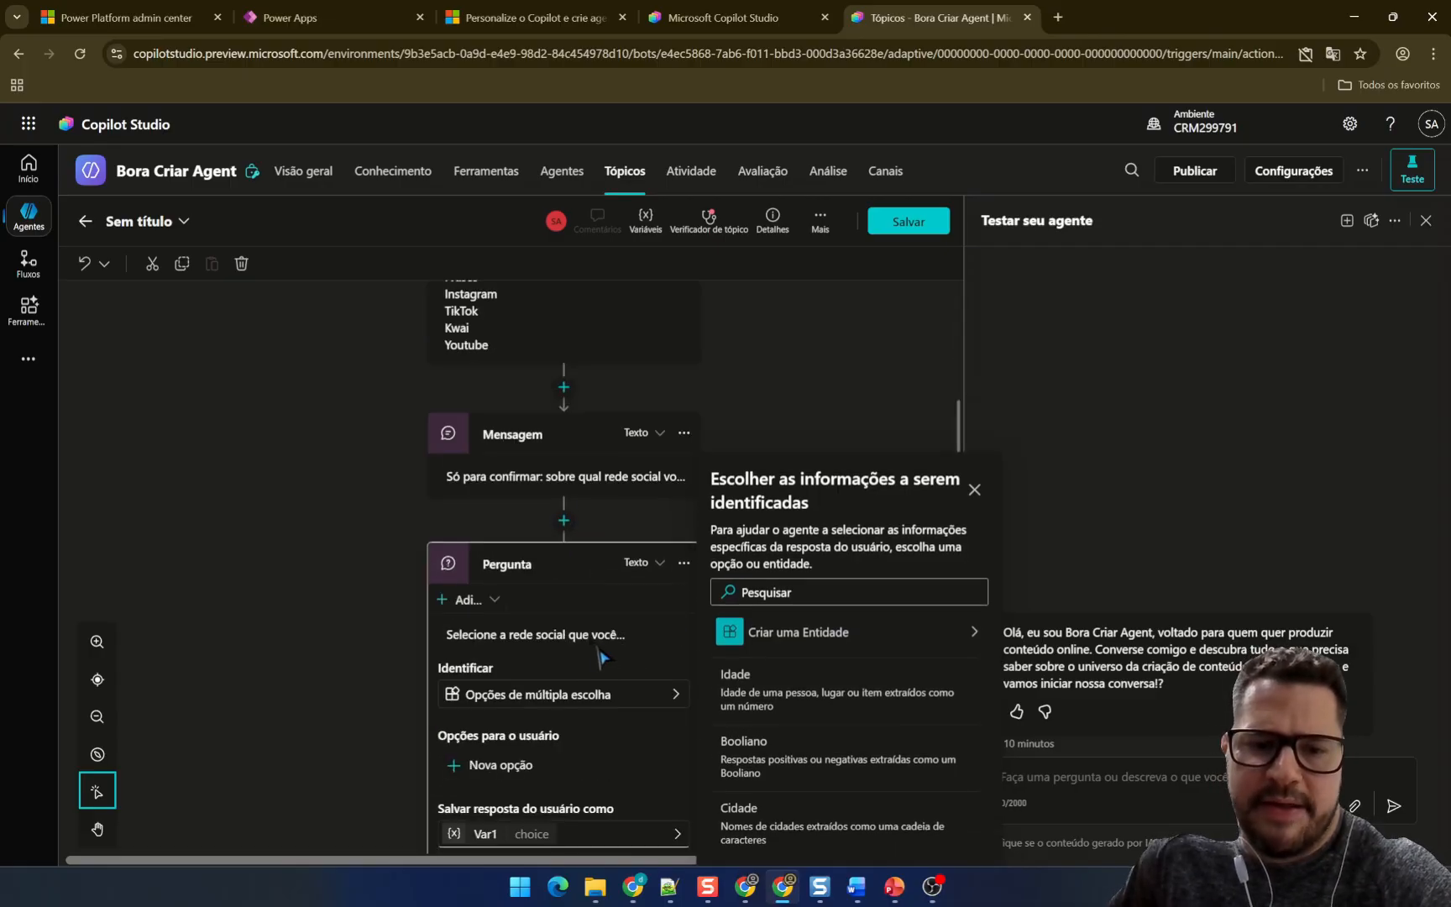
click(557, 644)
scroll(591, 644, down, 1)
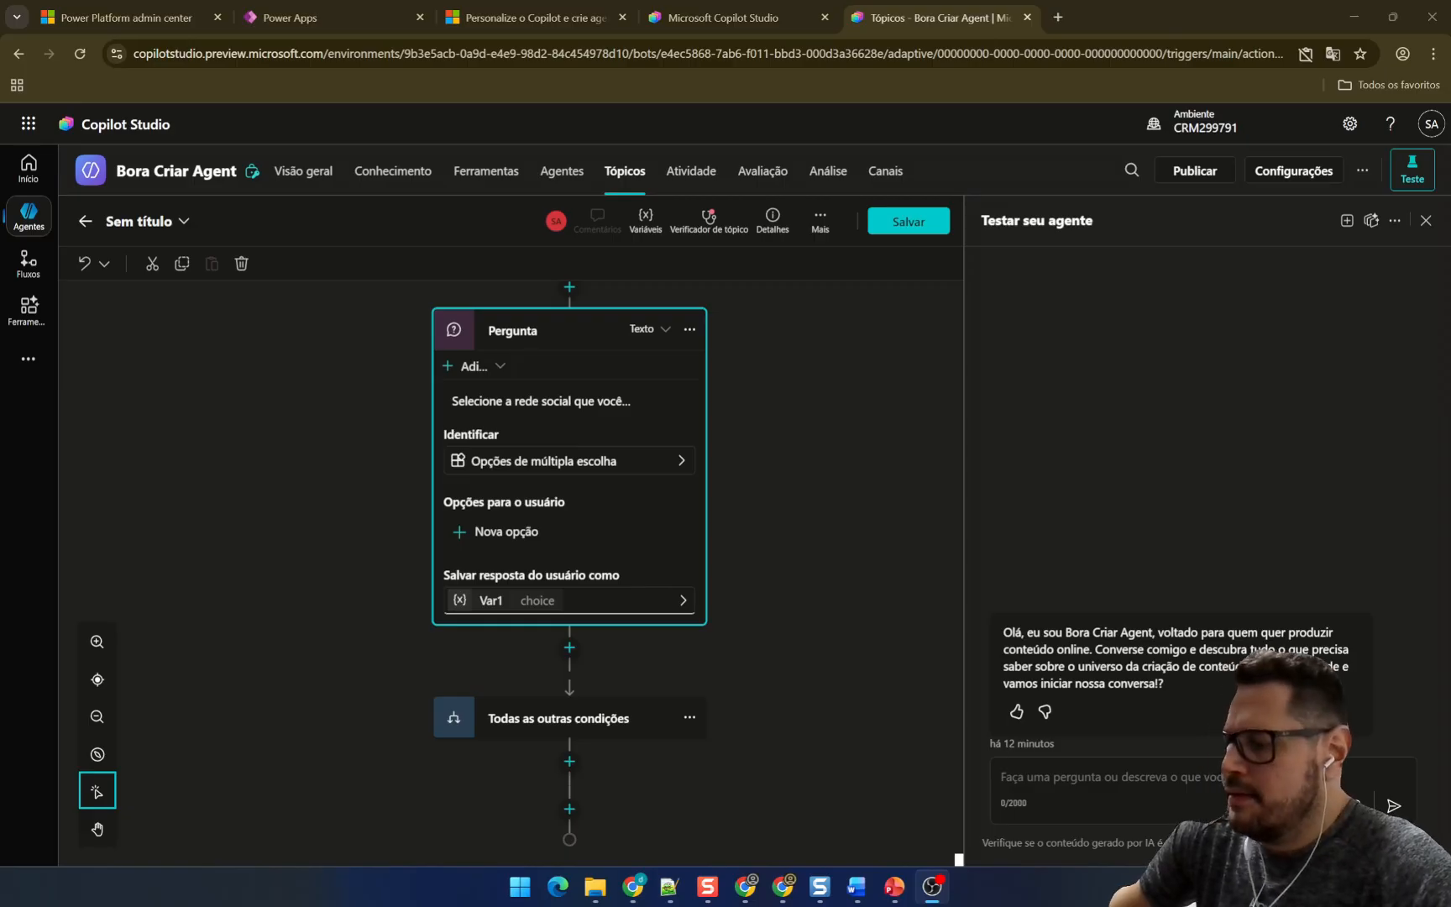
- Add "Instagram" and "TikTok" as the question's first two user options
key(alt+Tab)
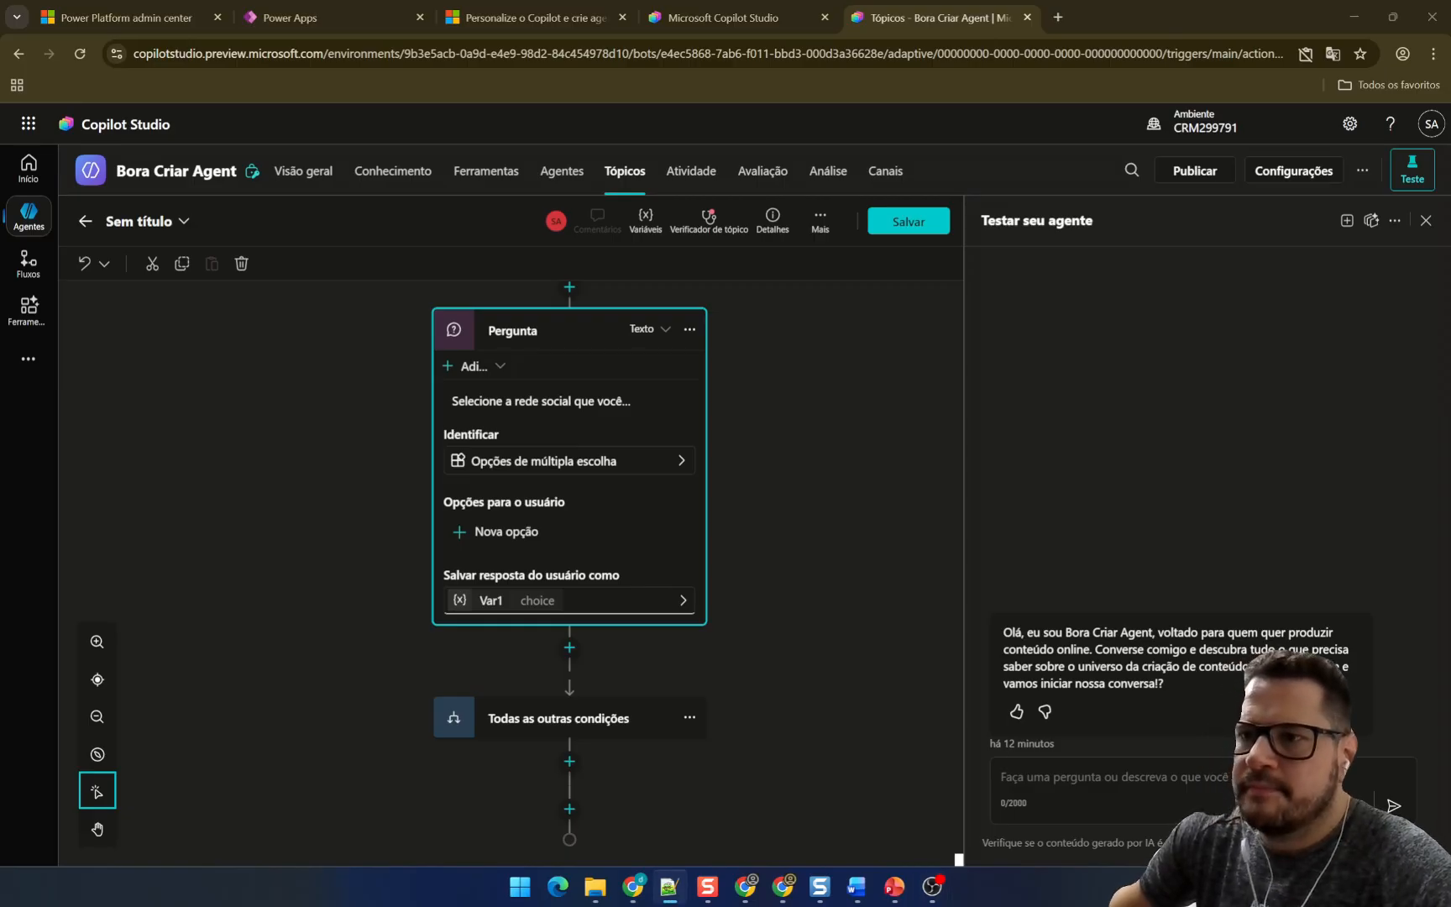
click(504, 532)
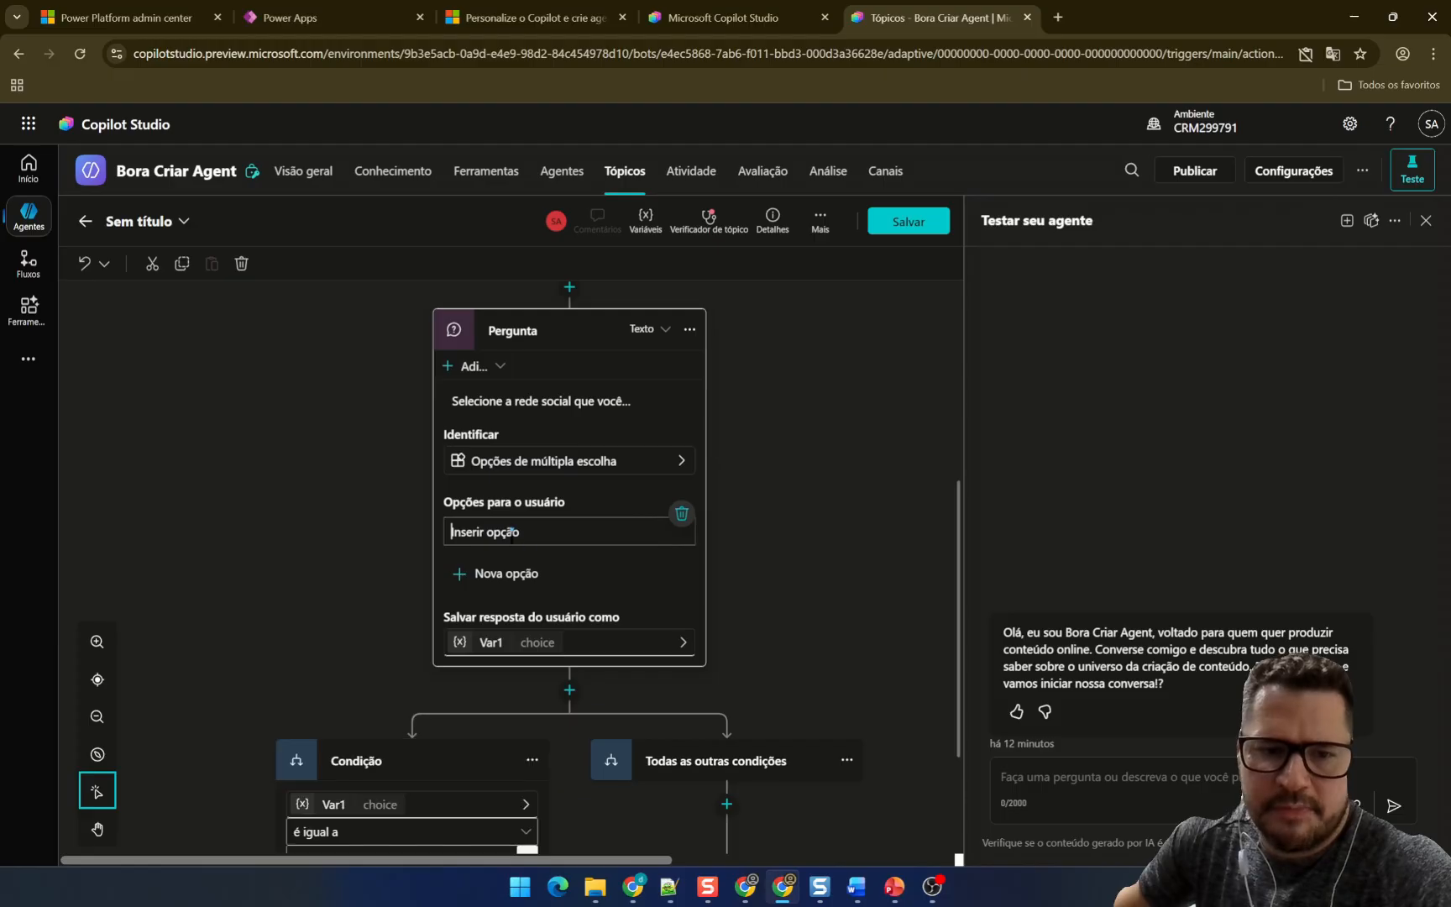
text(Instagram)
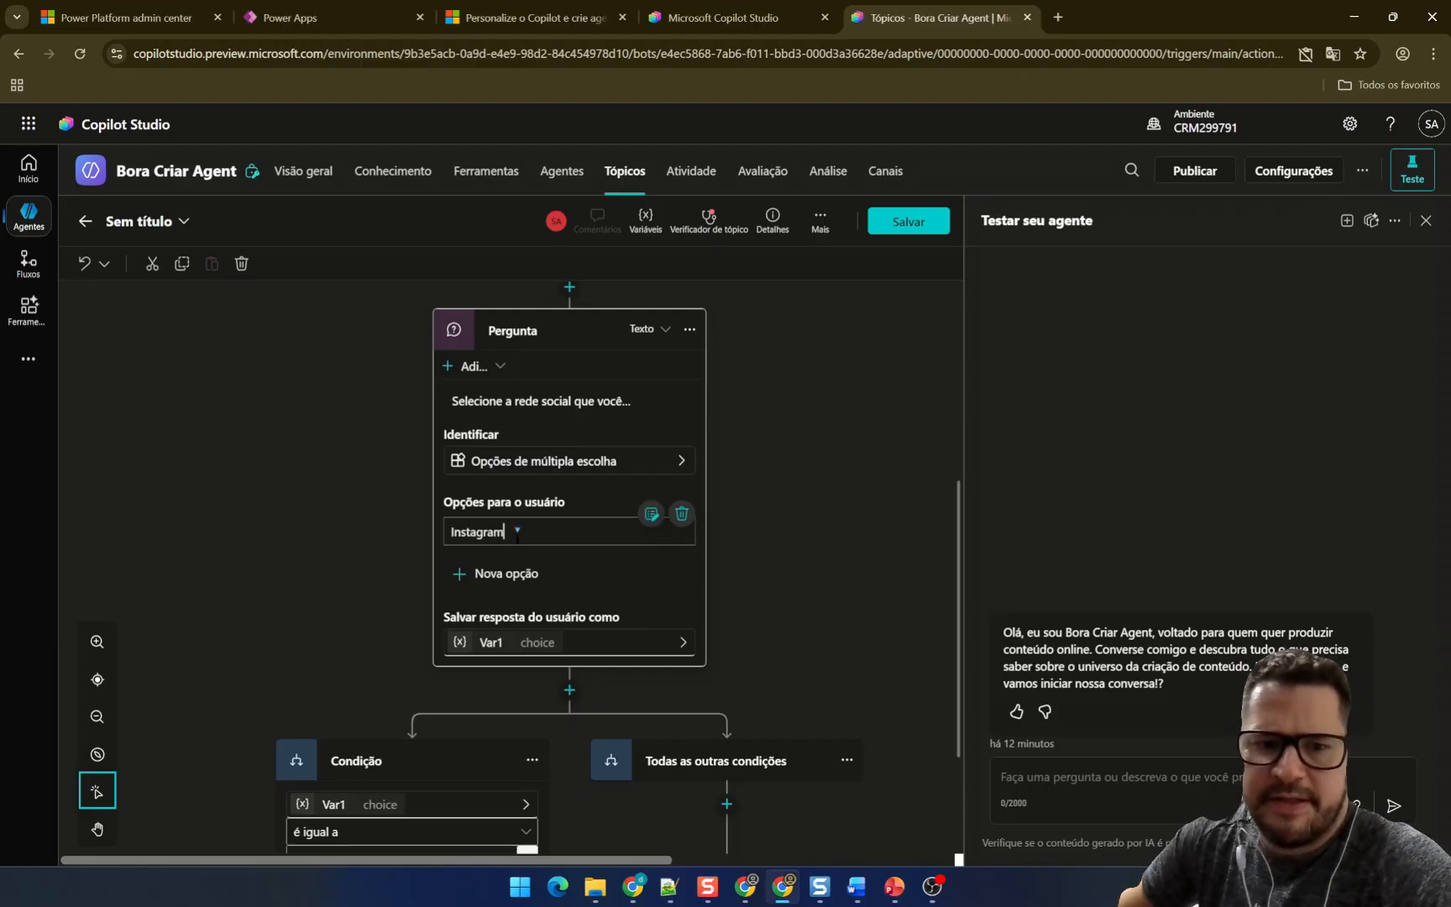
key(alt+Tab)
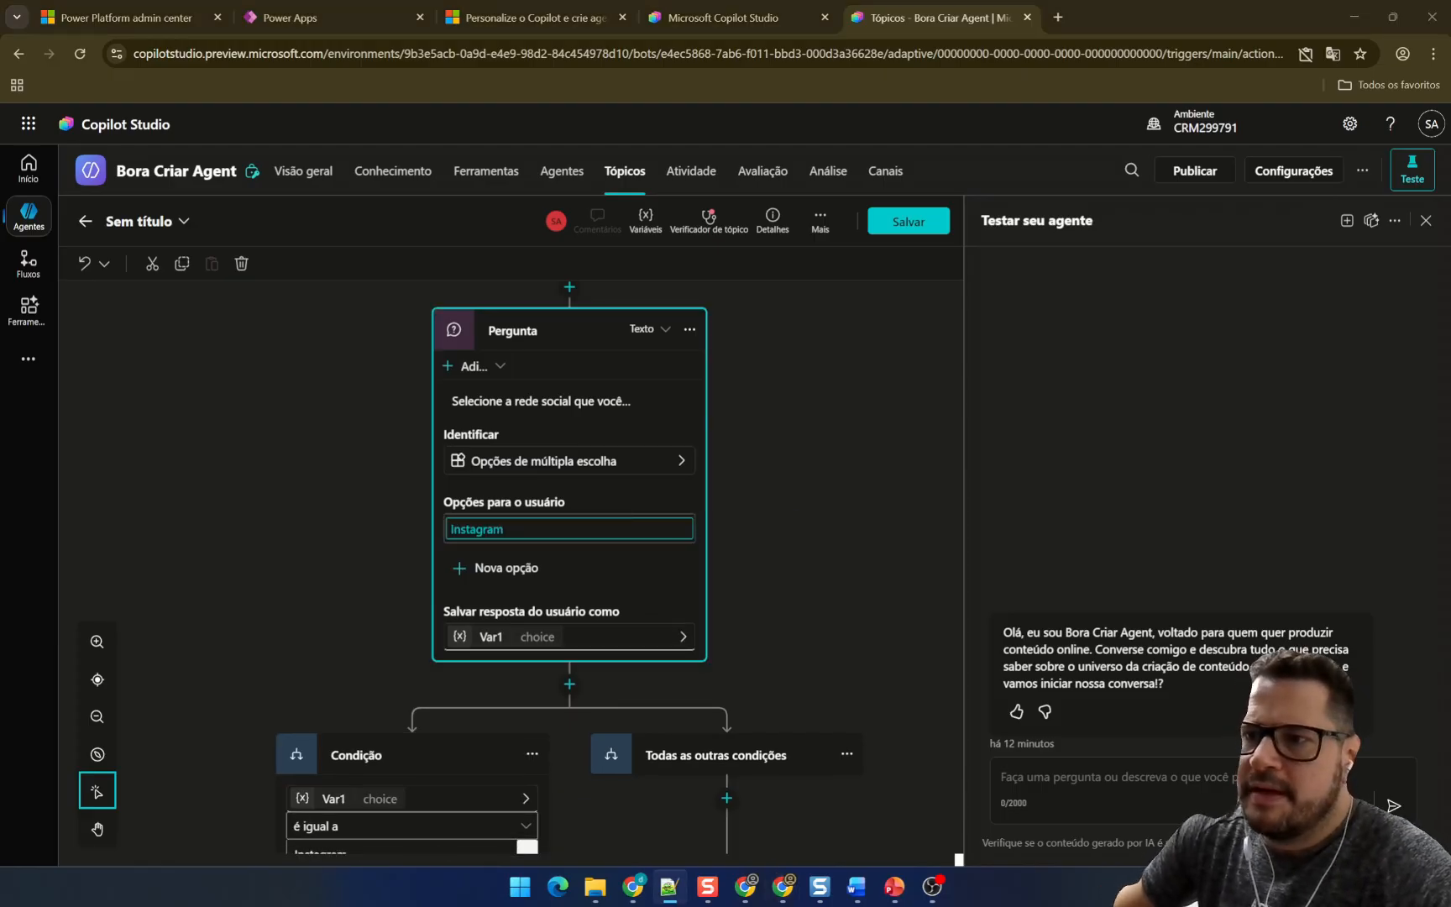
click(508, 569)
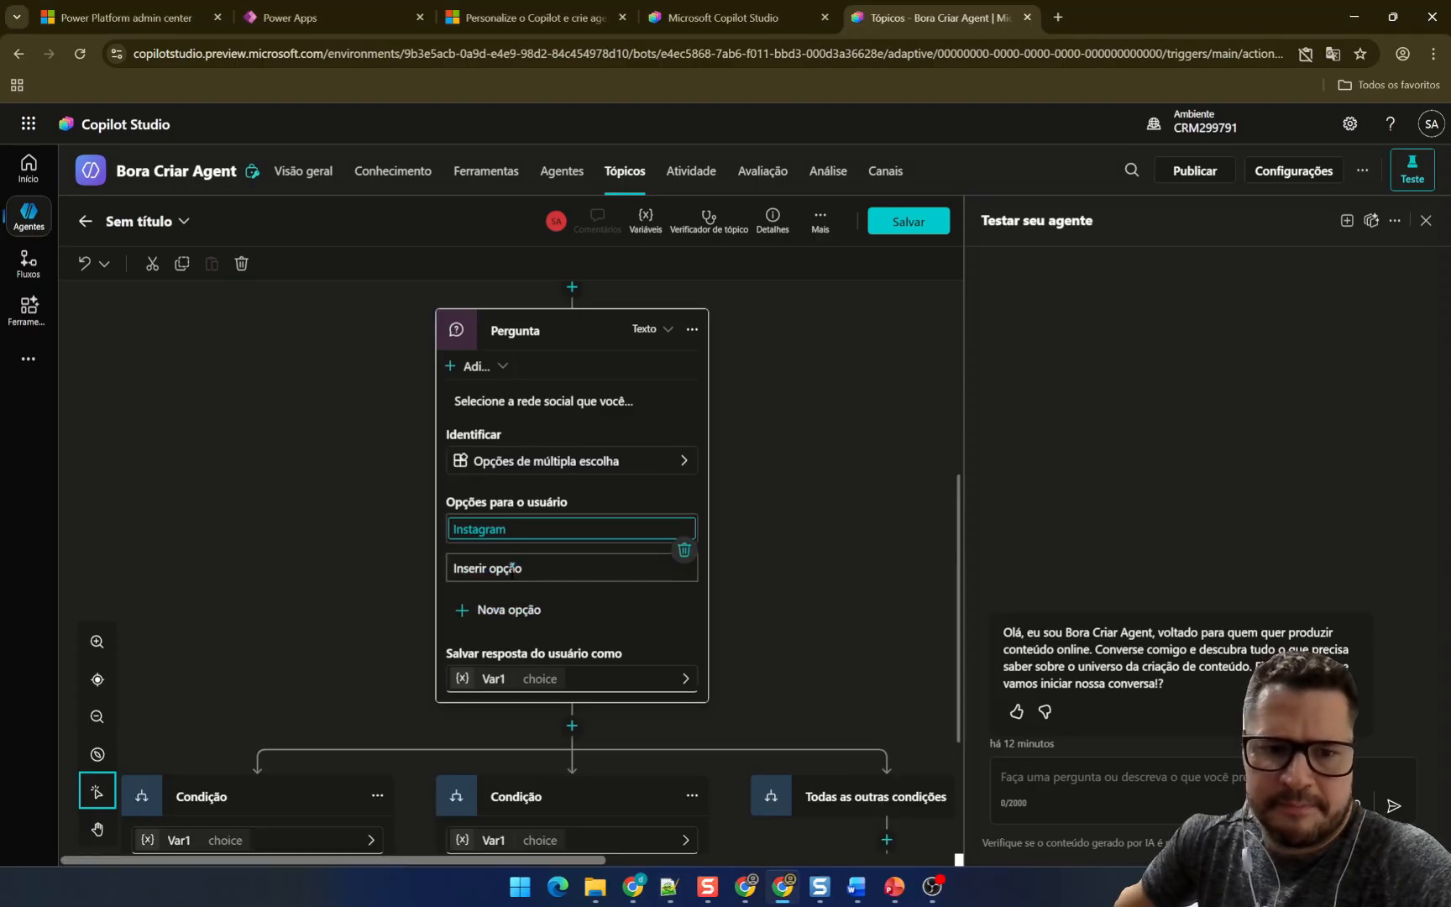
text(TikTok)
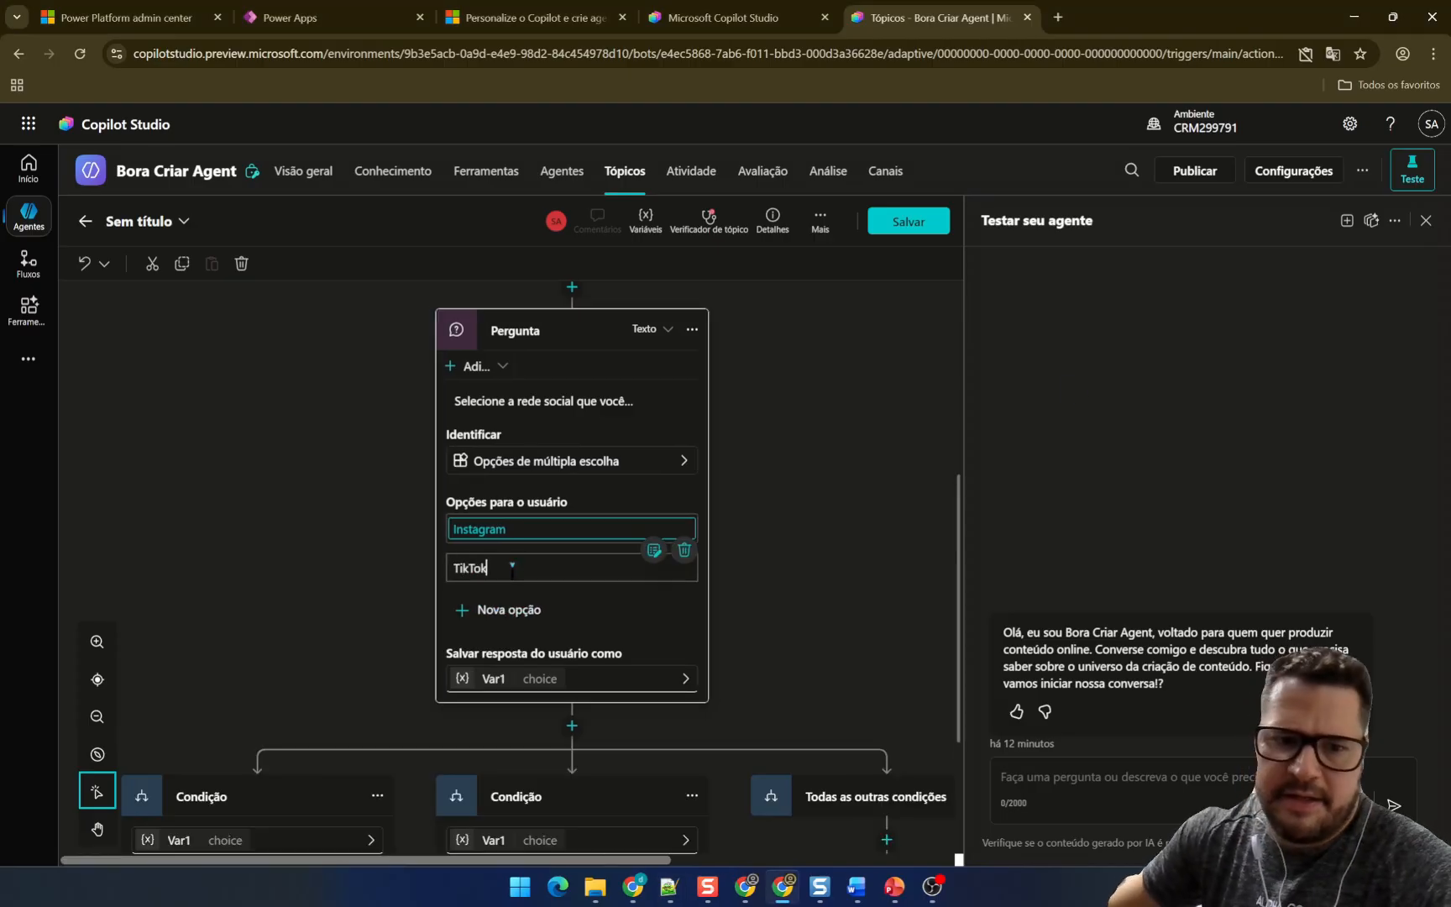
key(alt+Tab)
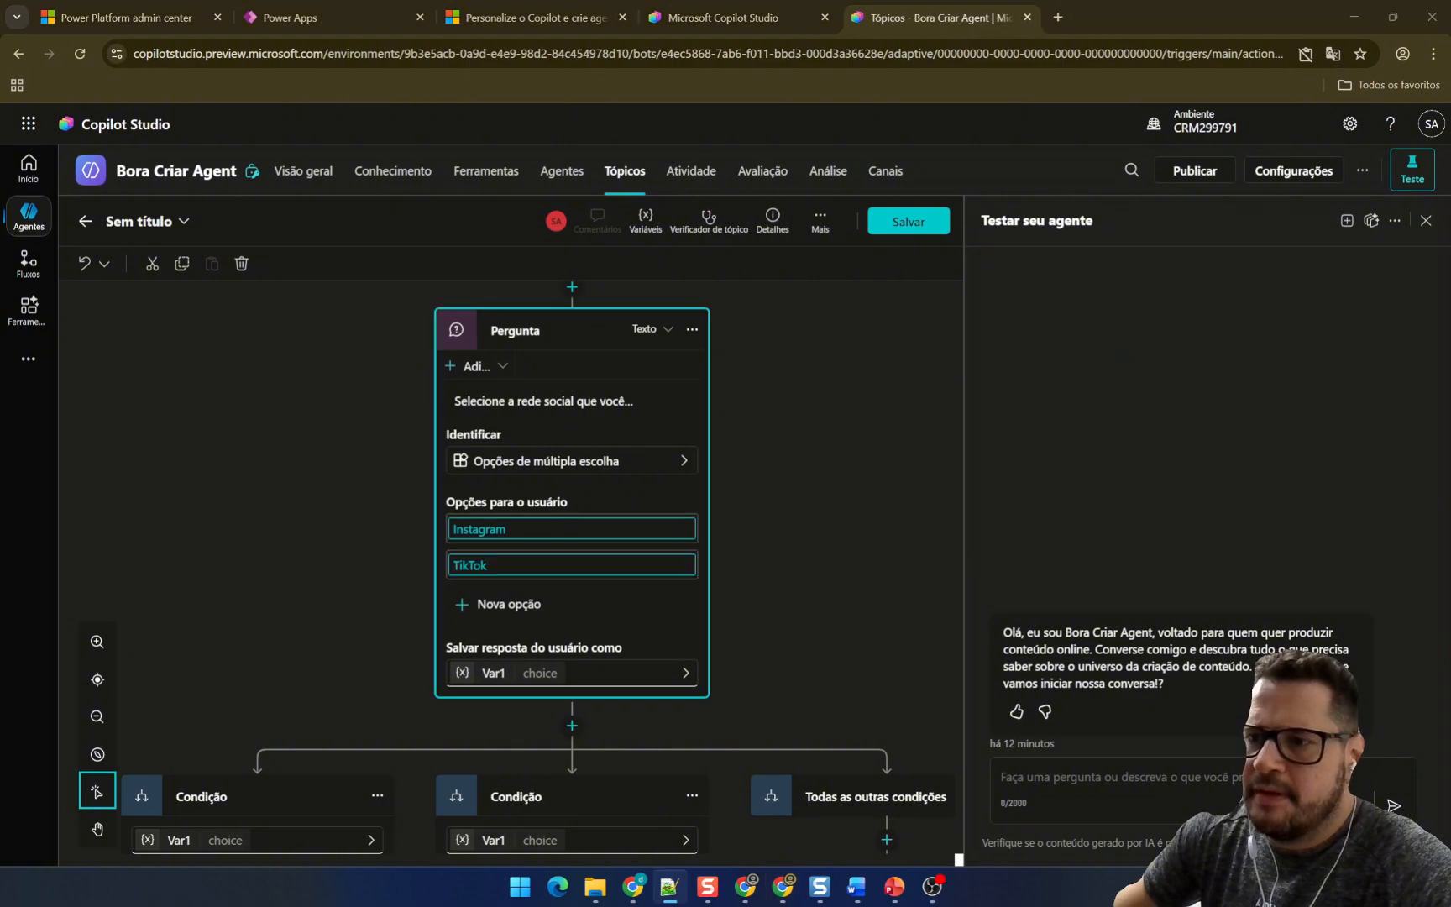
- Add "Kwai" and "Youtube" as the question's third and fourth user options
click(532, 605)
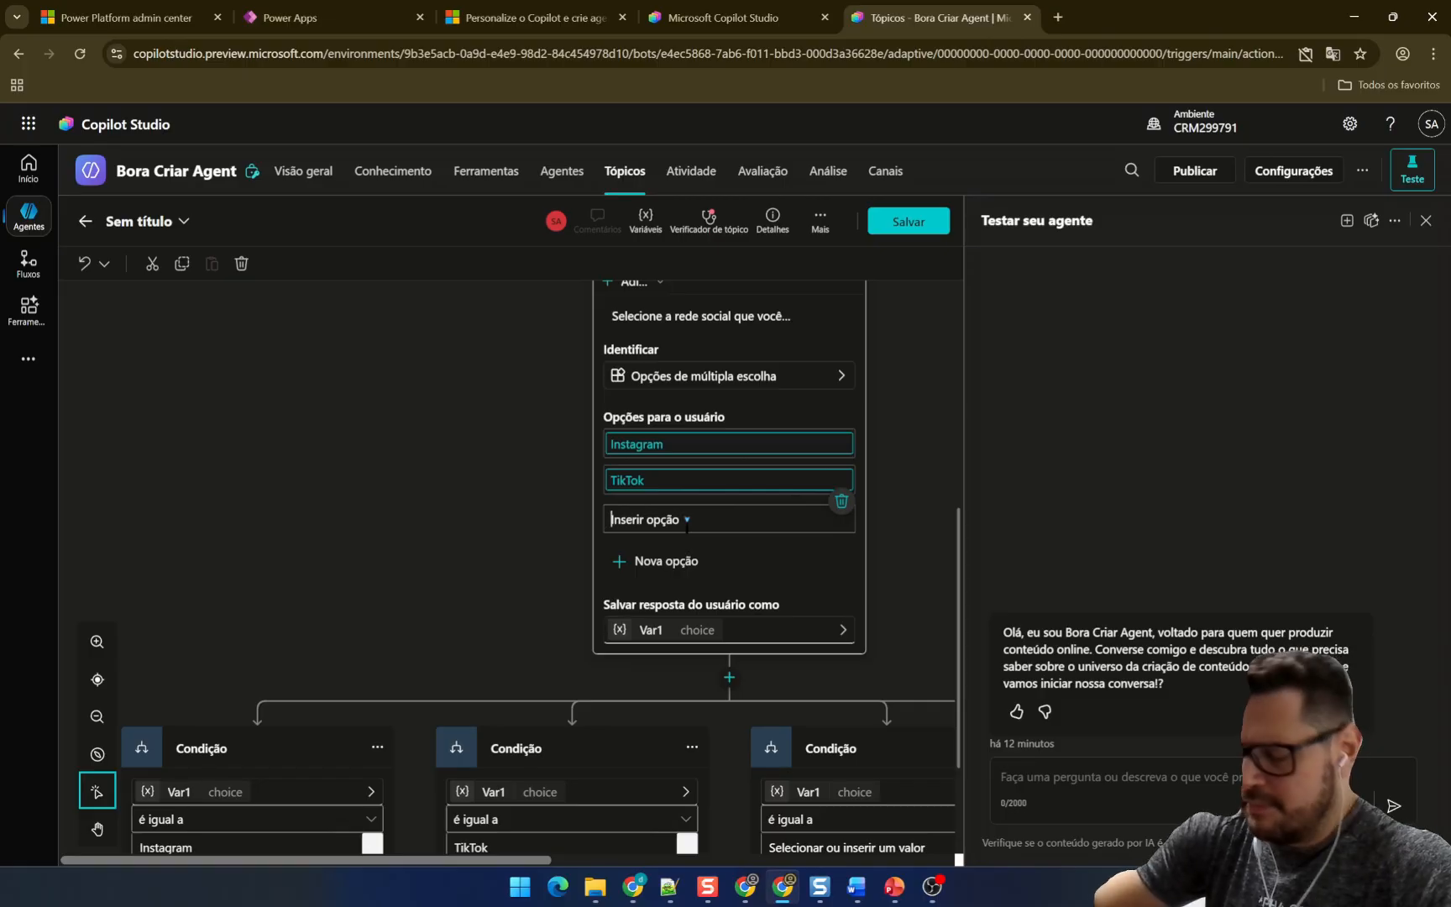
text(Kwai)
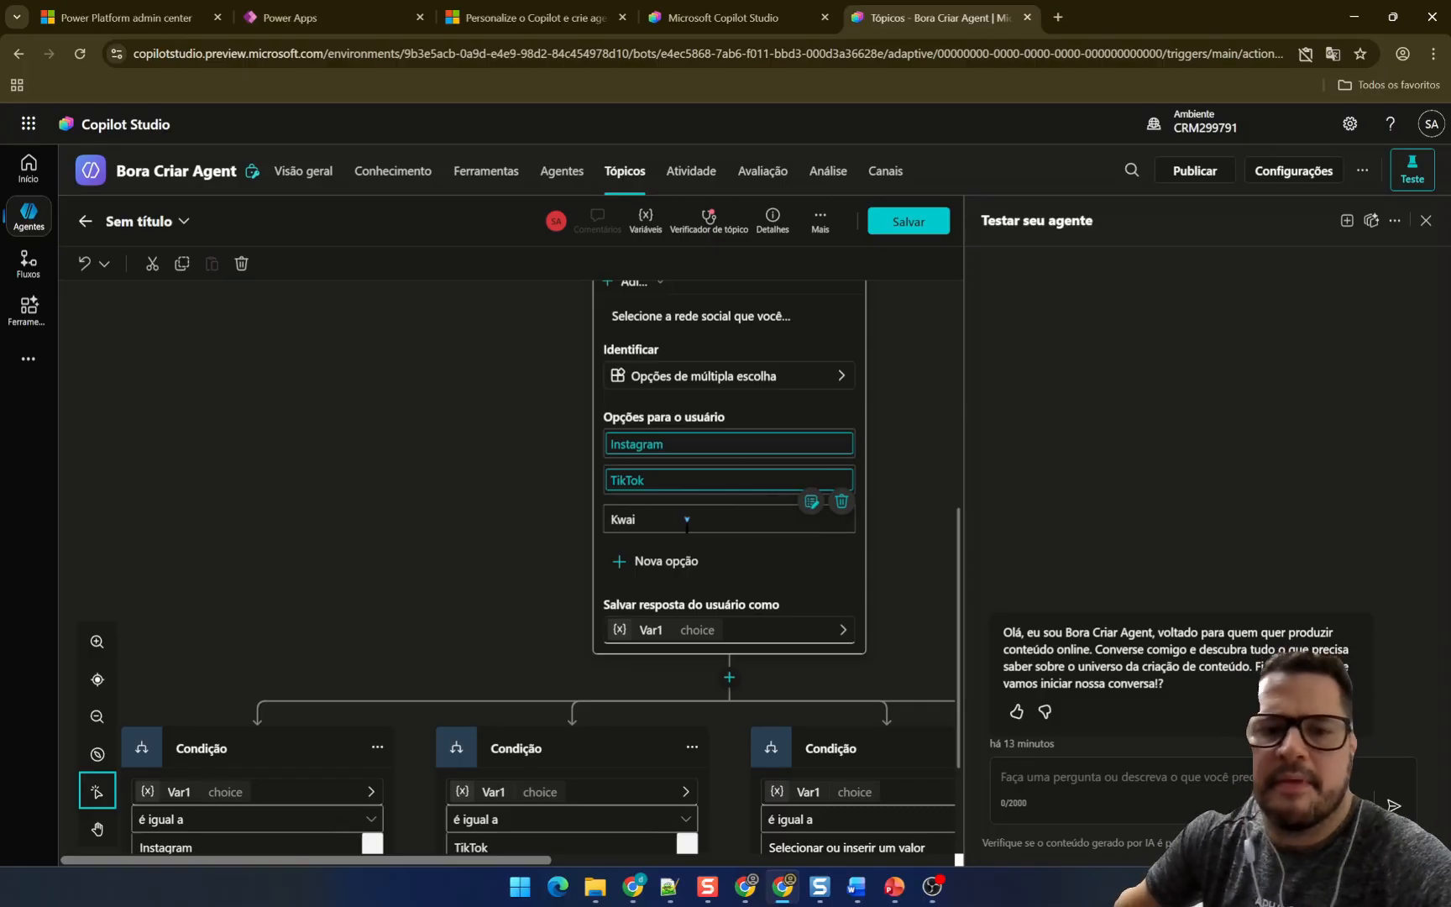
click(665, 561)
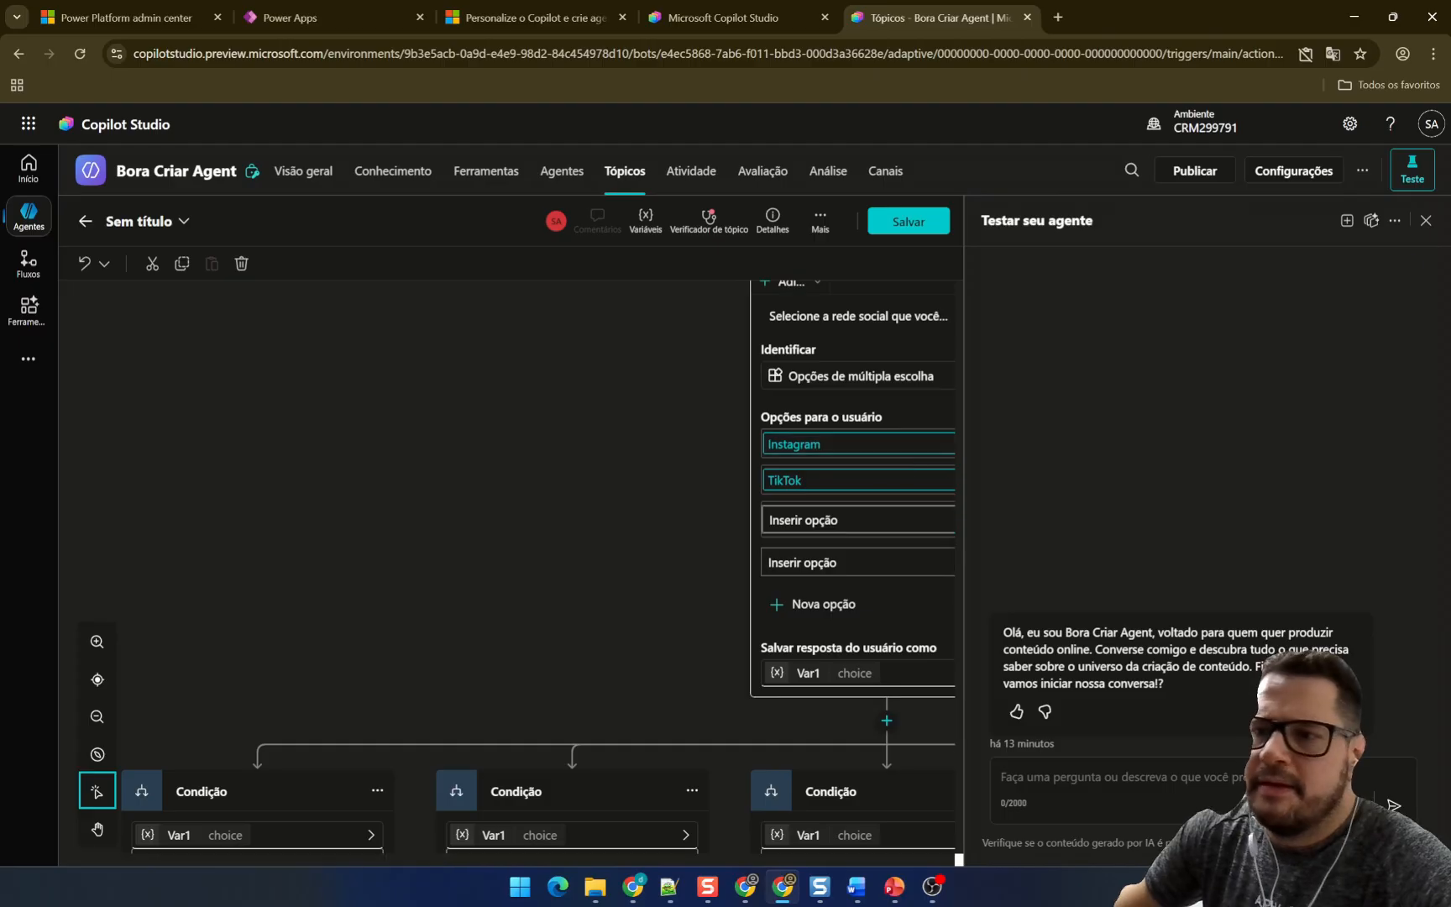
key(alt+Tab)
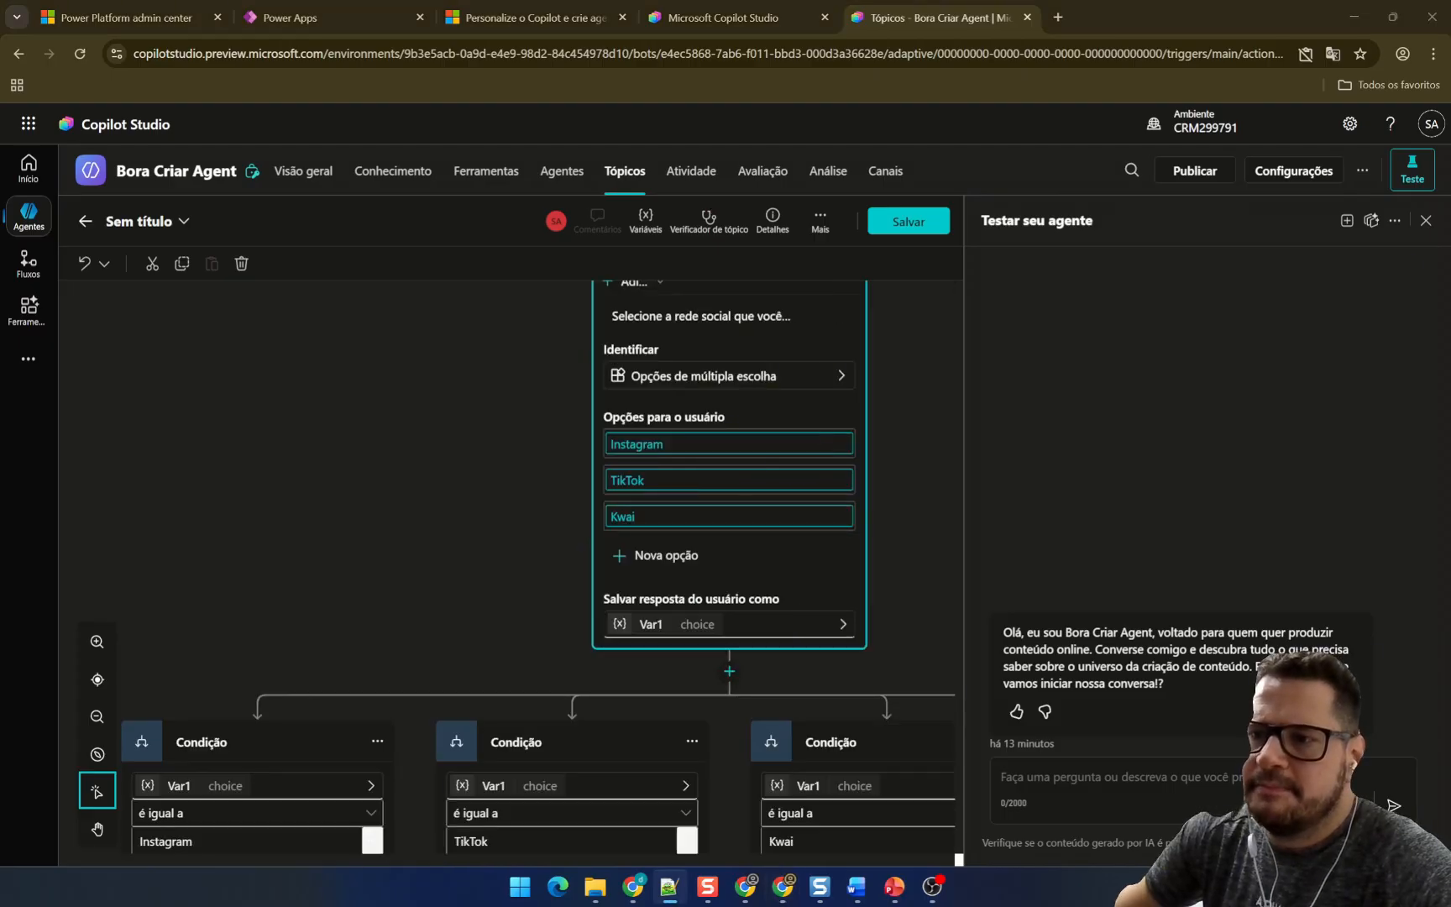
click(668, 555)
scroll(802, 550, down, 1)
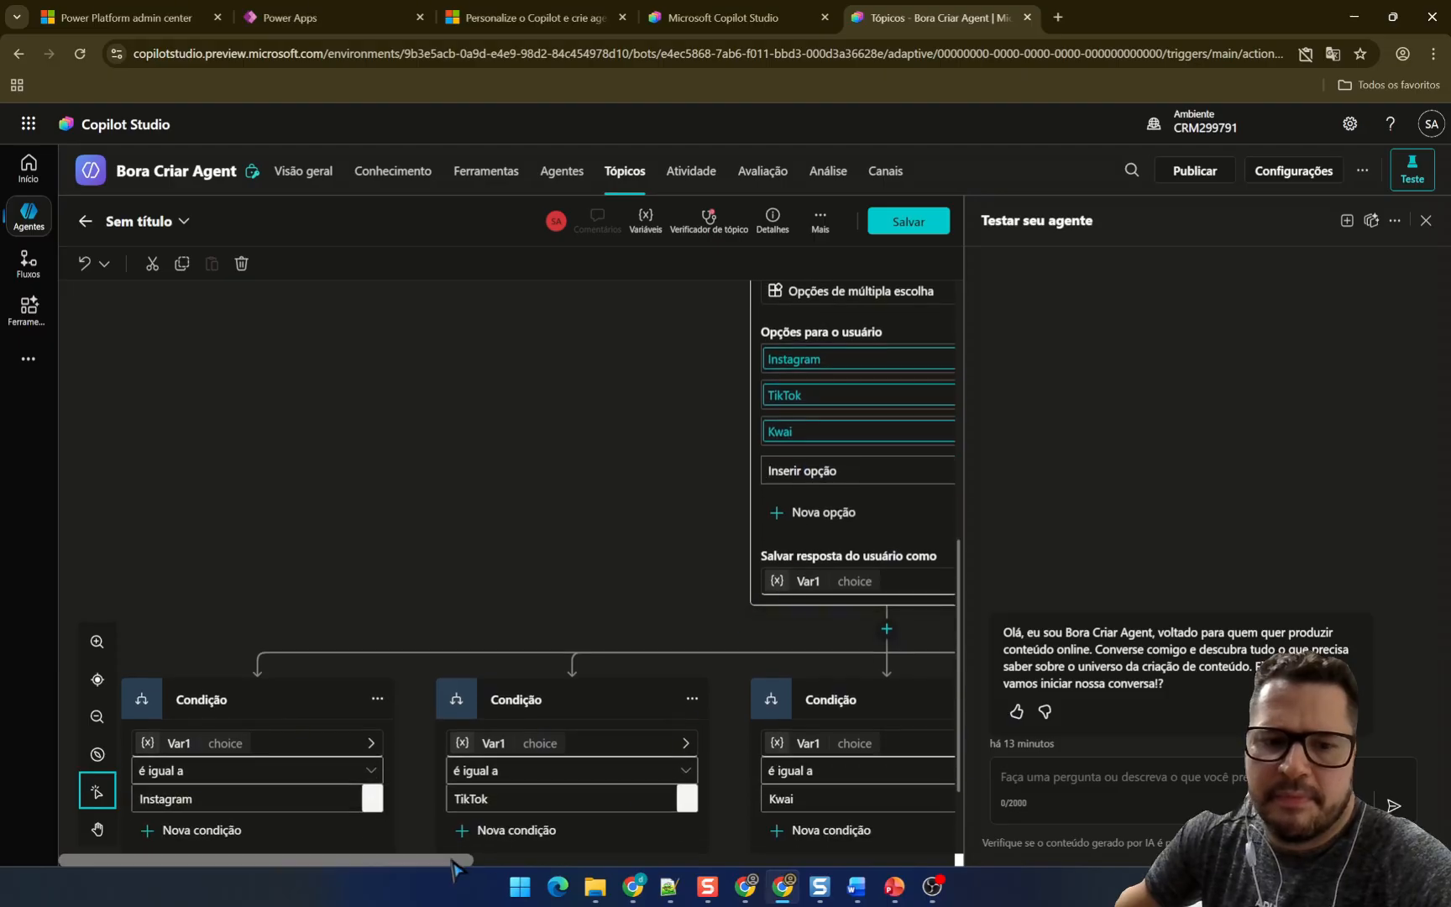
drag(454, 861, 644, 863)
click(328, 471)
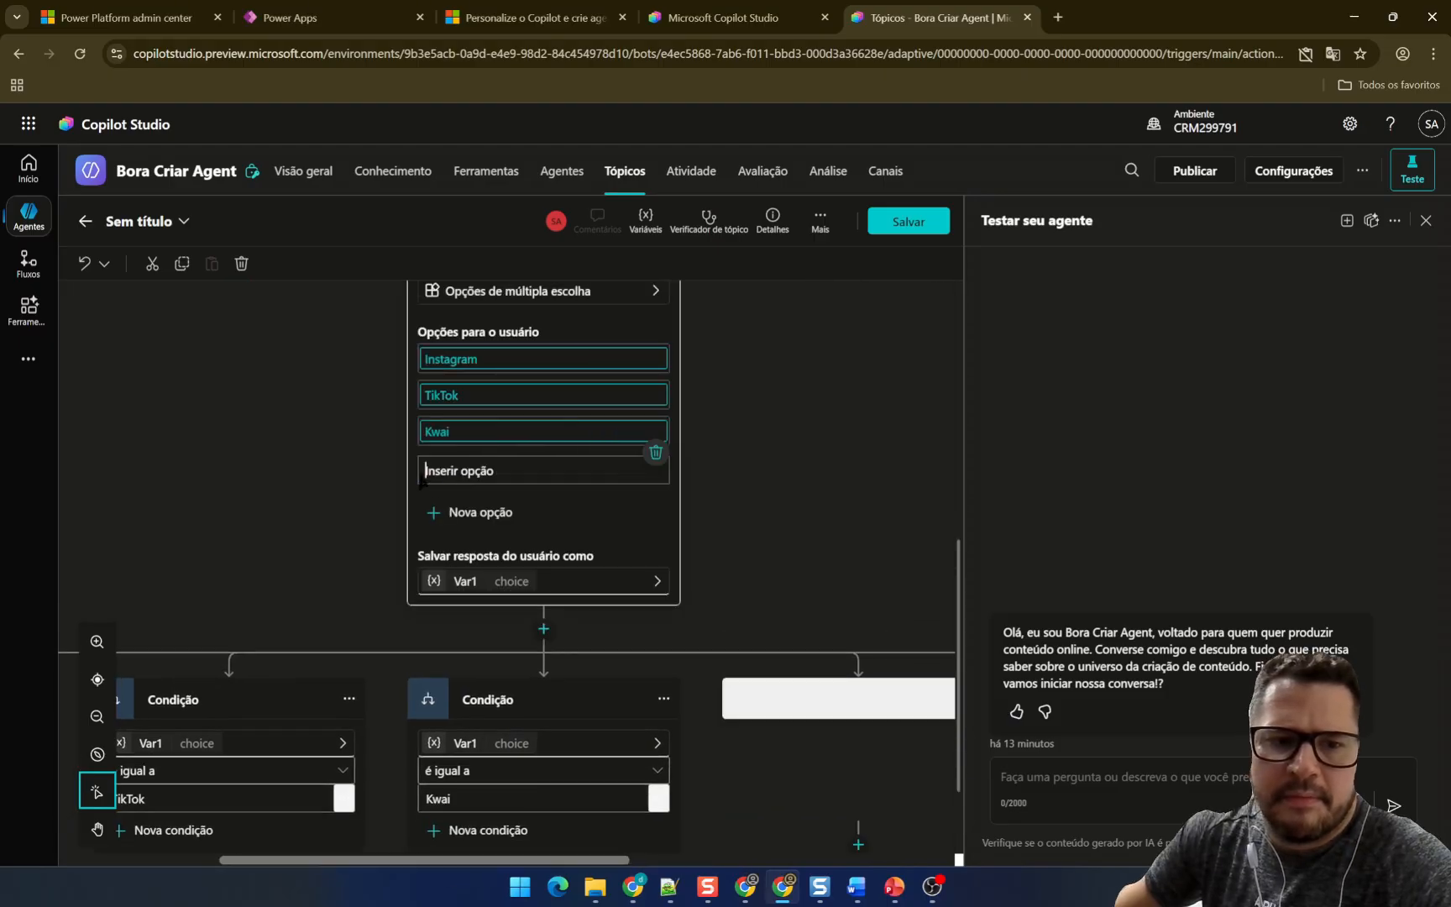
text(Youtube)
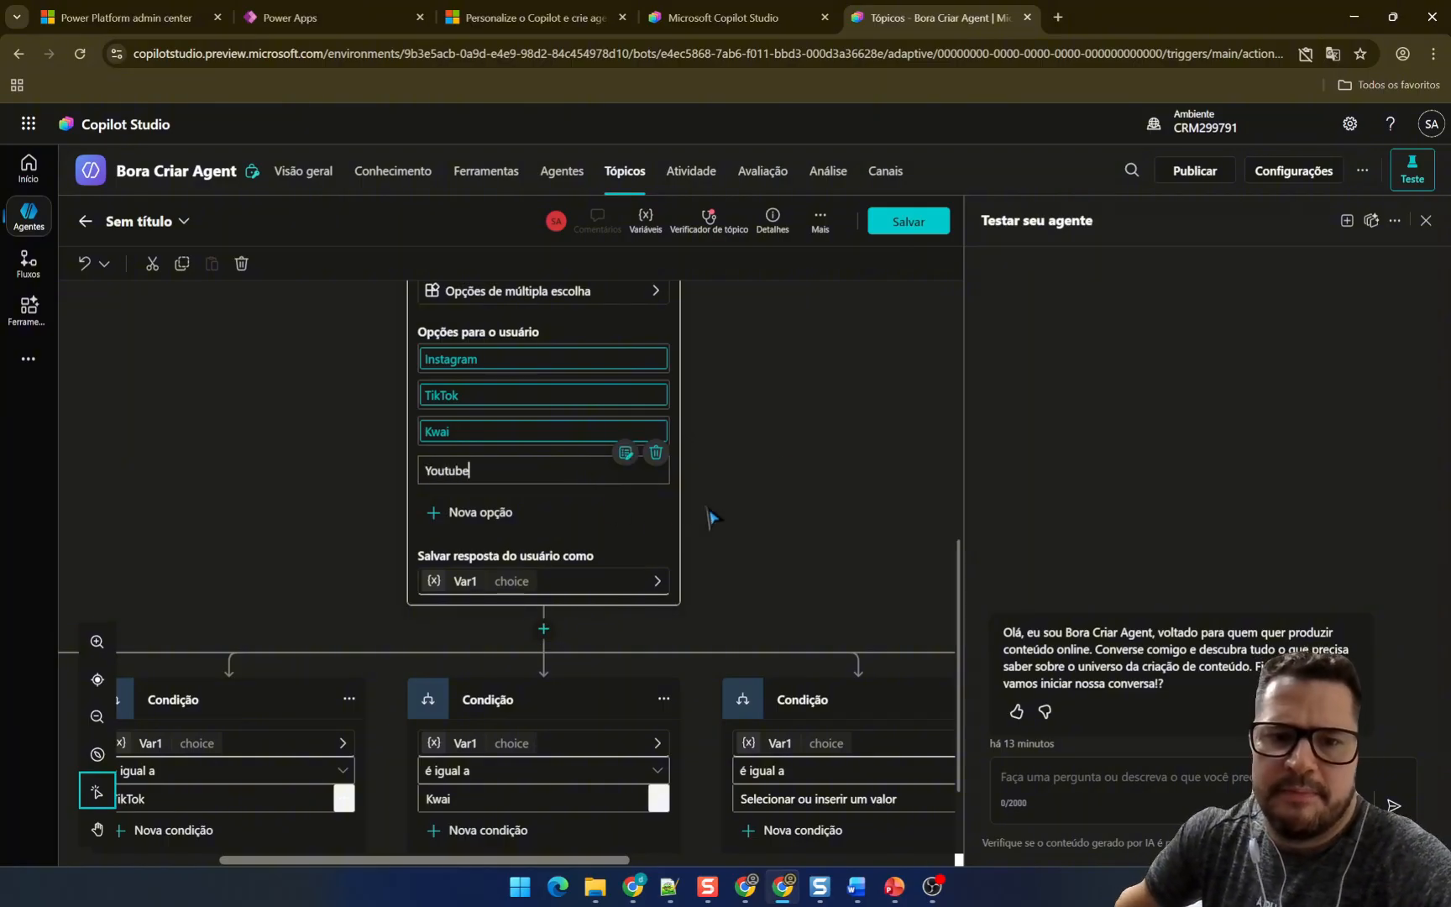
click(778, 464)
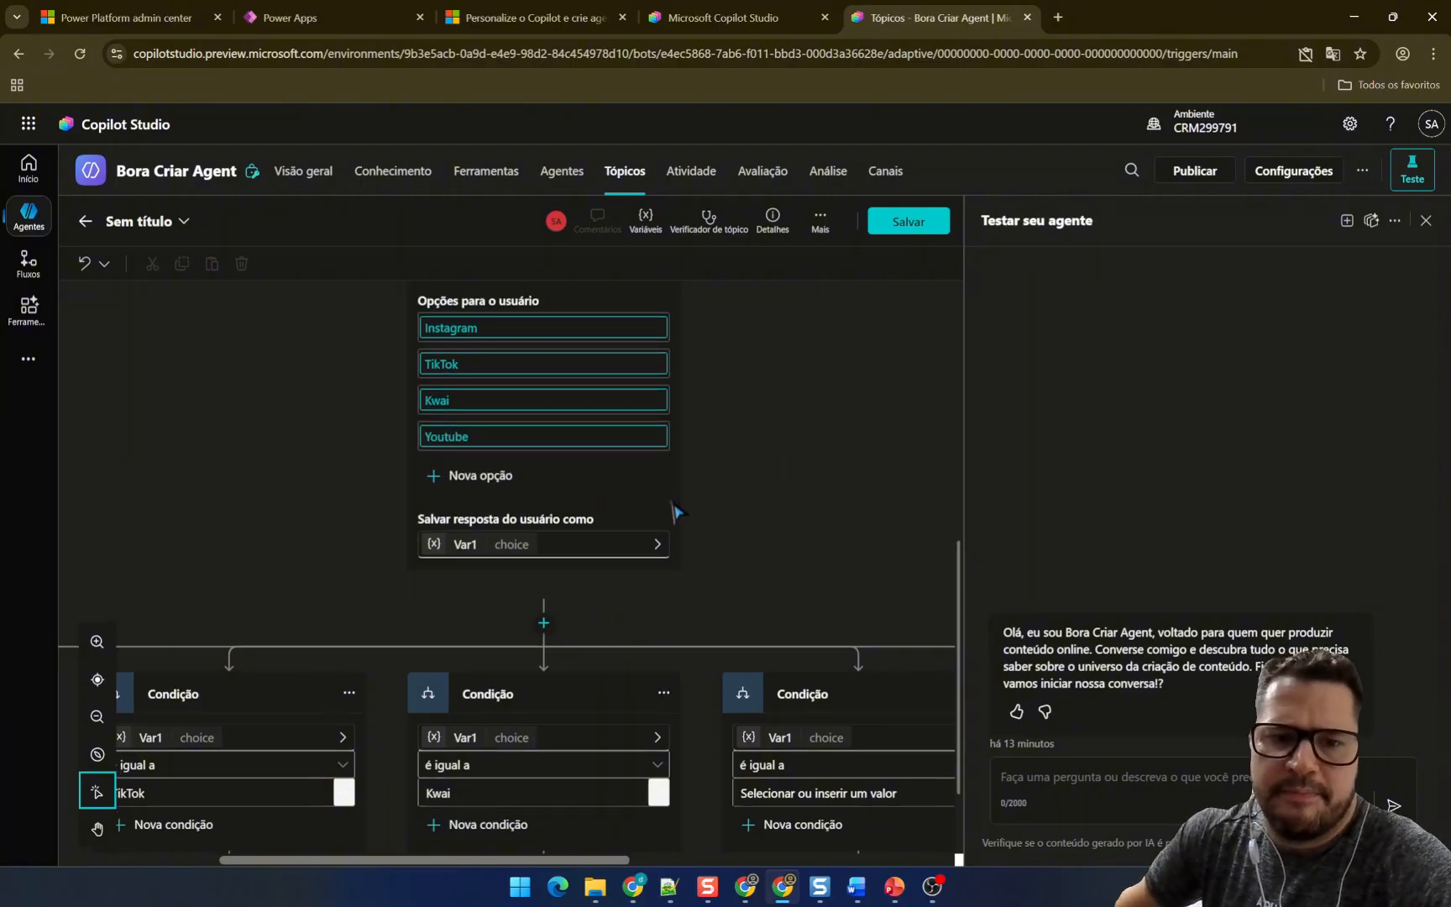
- Rename the variable that stores the user's answer to the question as "RedeSocialInformada"
scroll(746, 472, down, 1)
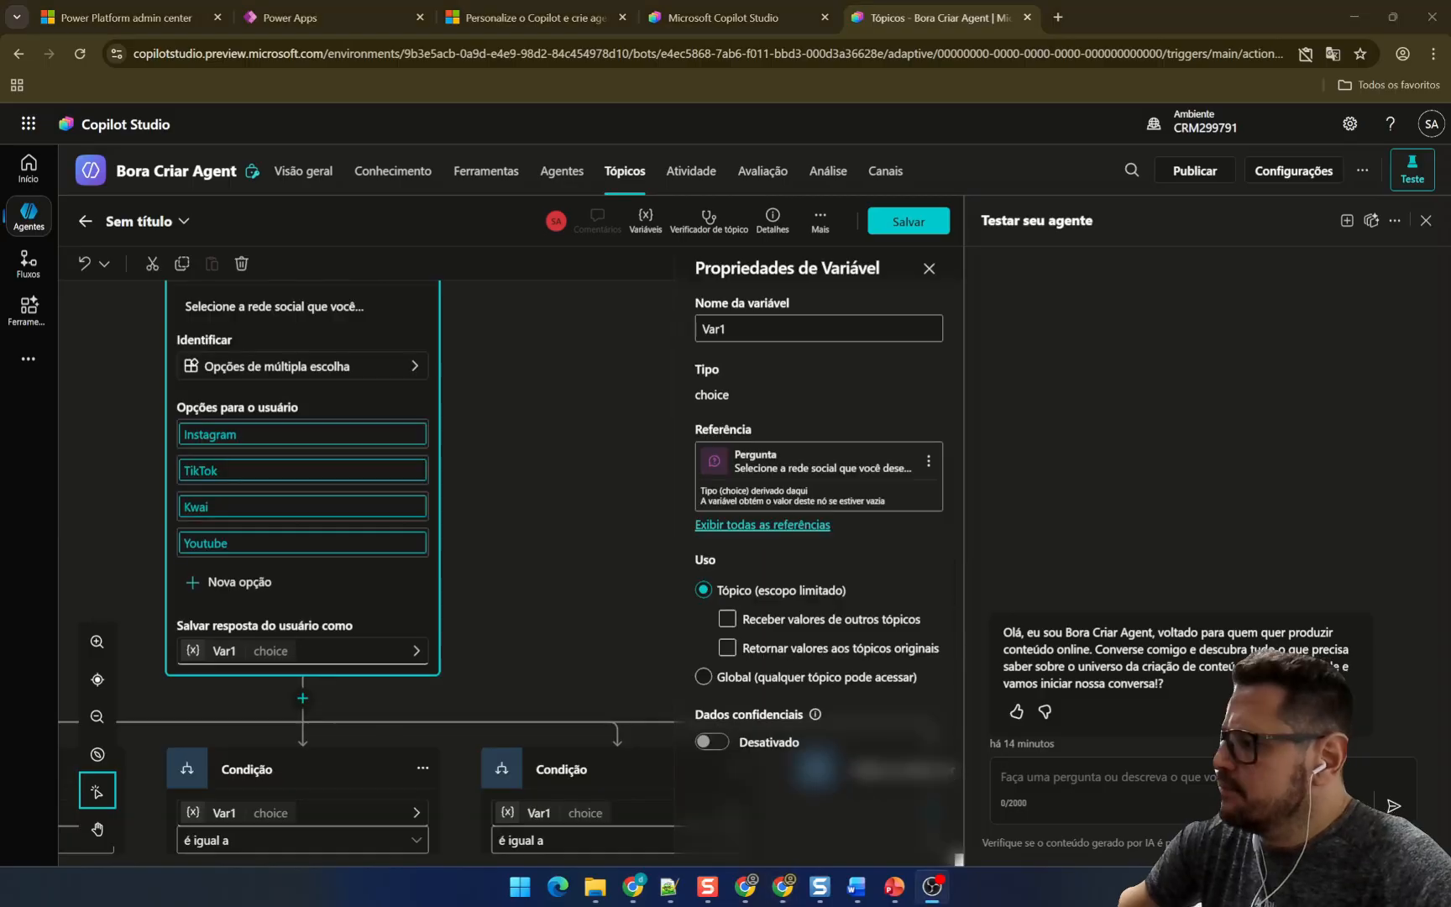
scroll(455, 526, down, 1)
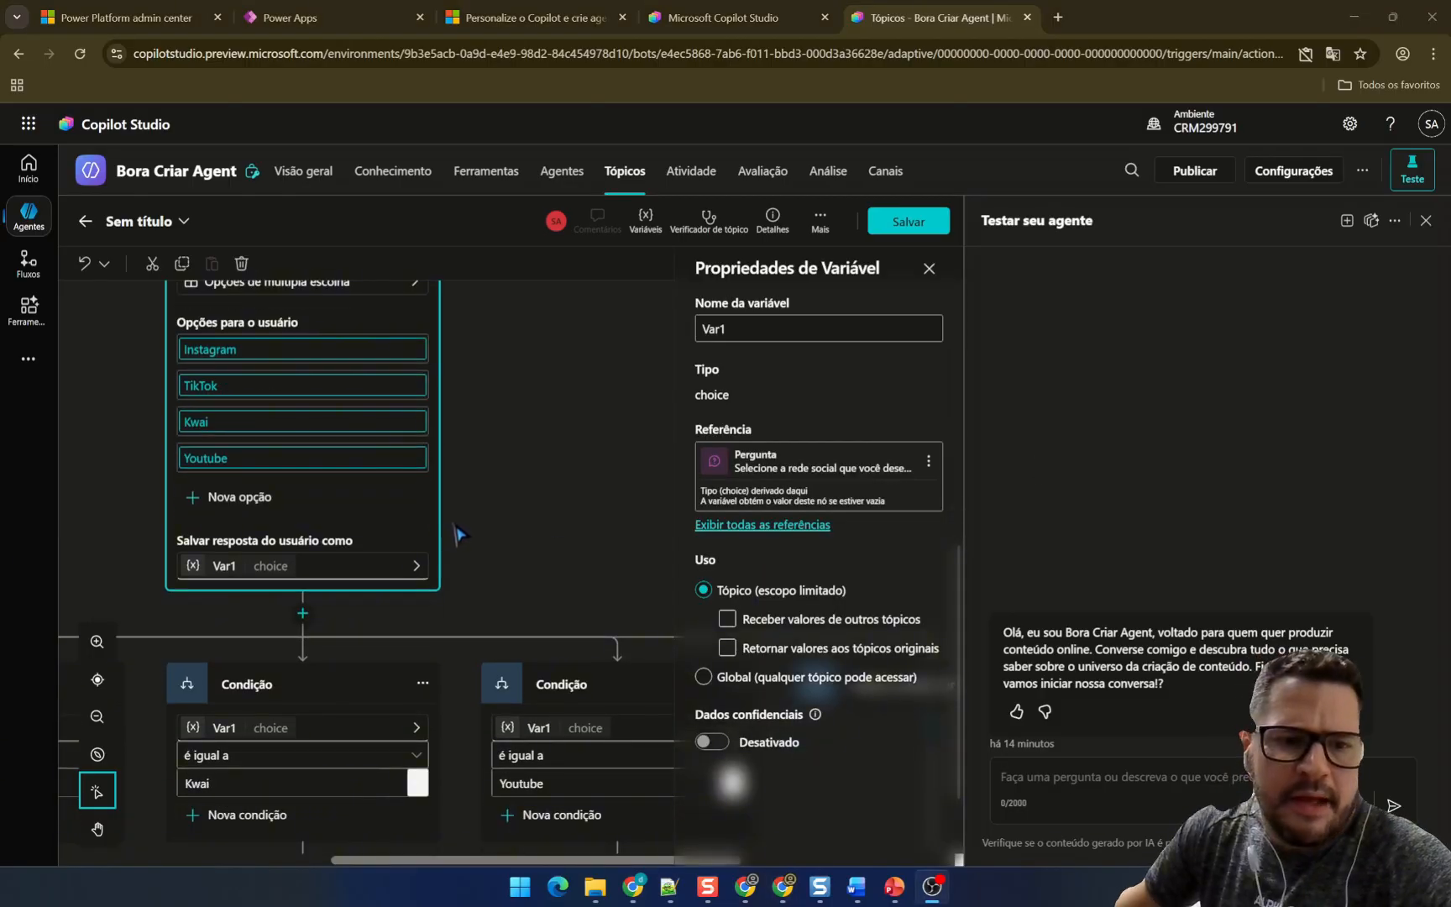
click(615, 450)
scroll(485, 460, down, 1)
scroll(484, 461, up, 1)
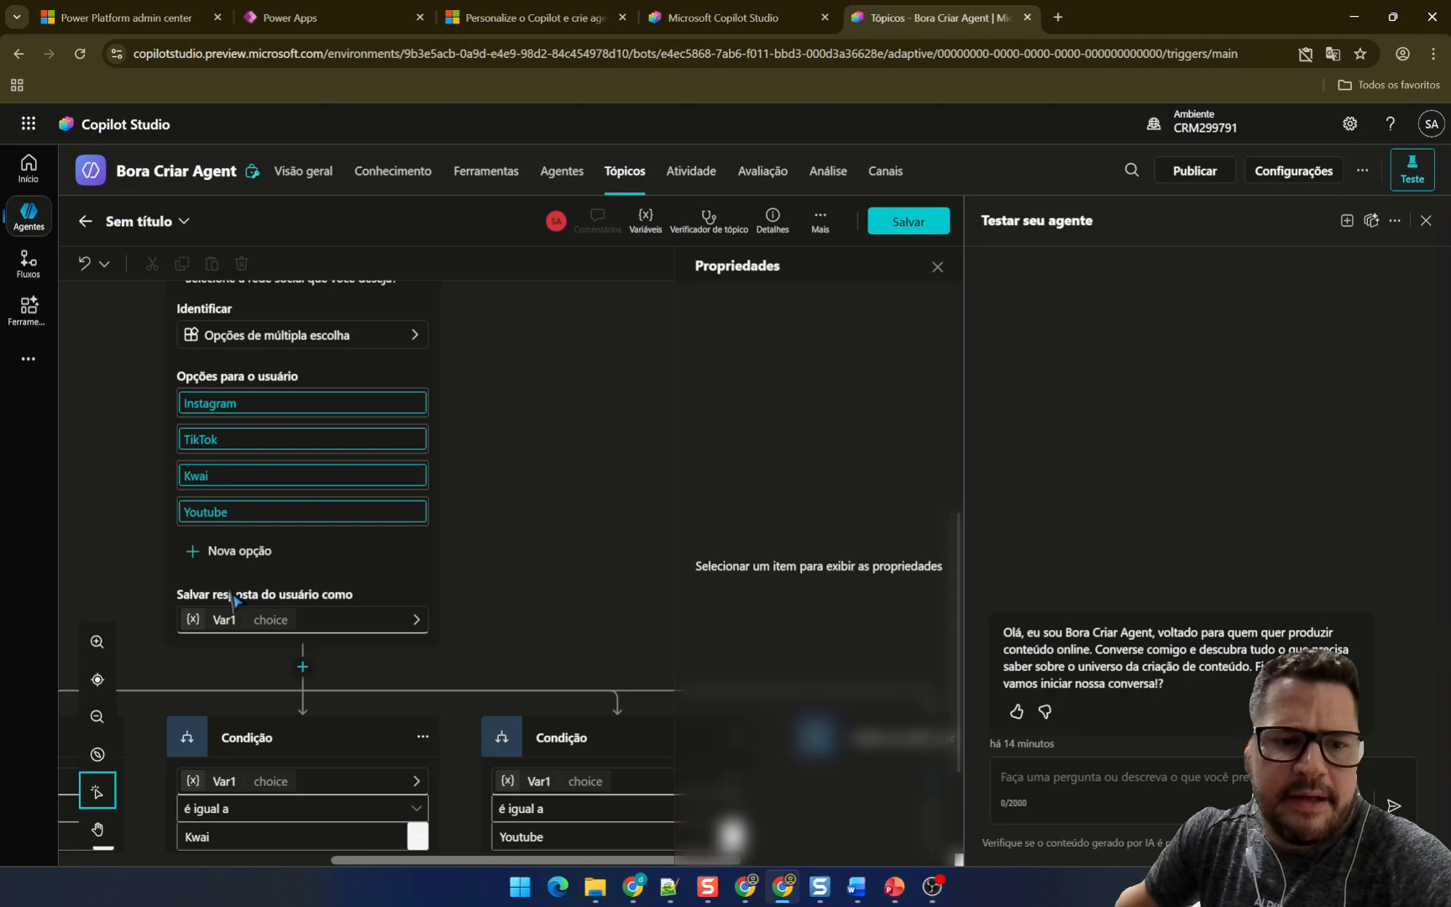
click(270, 625)
scroll(667, 468, up, 4)
scroll(669, 475, down, 5)
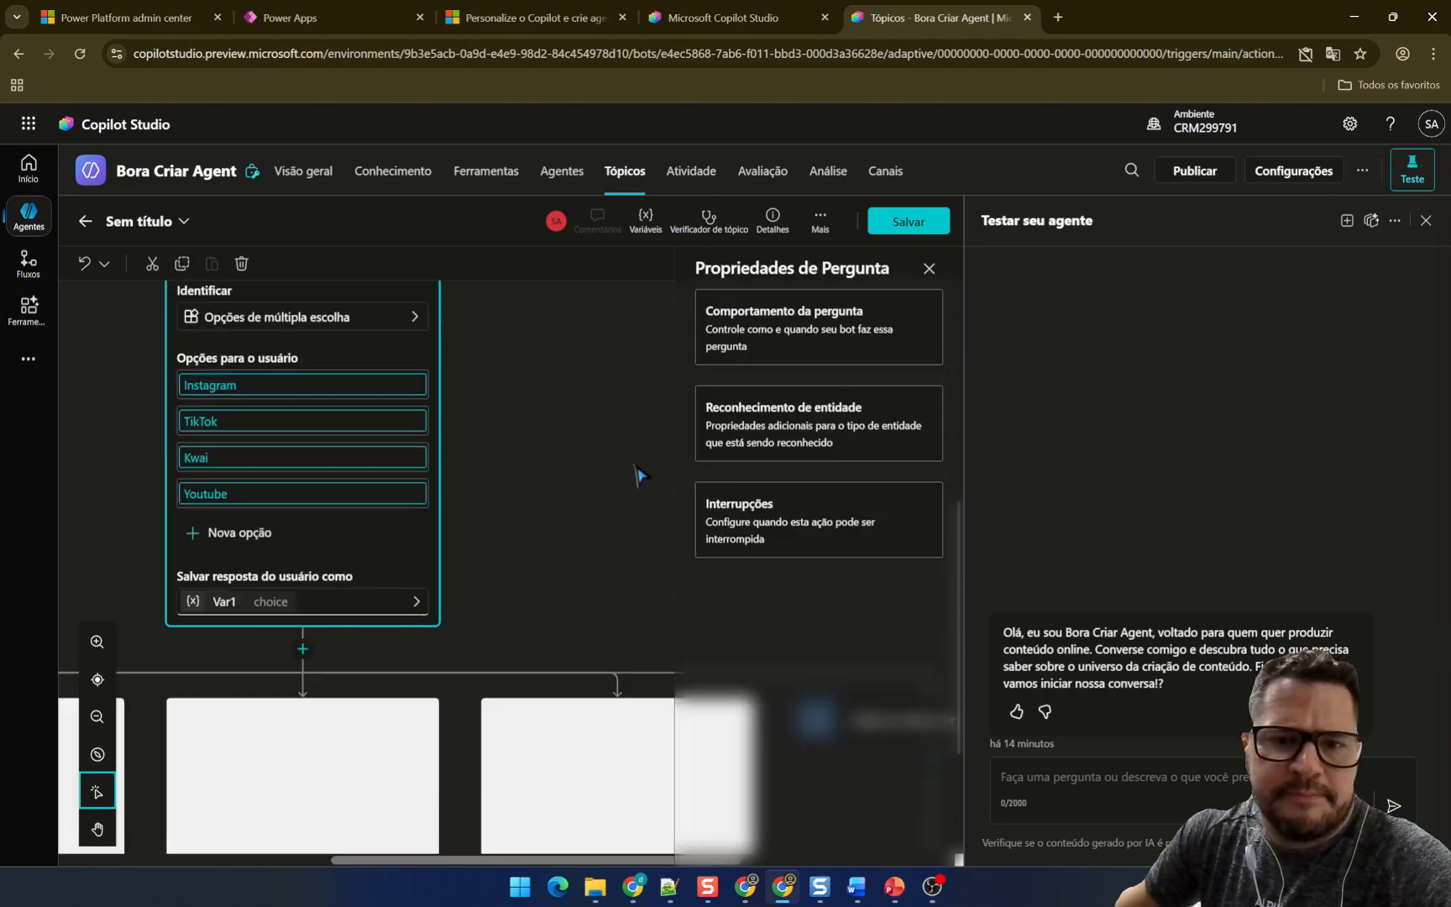
click(266, 568)
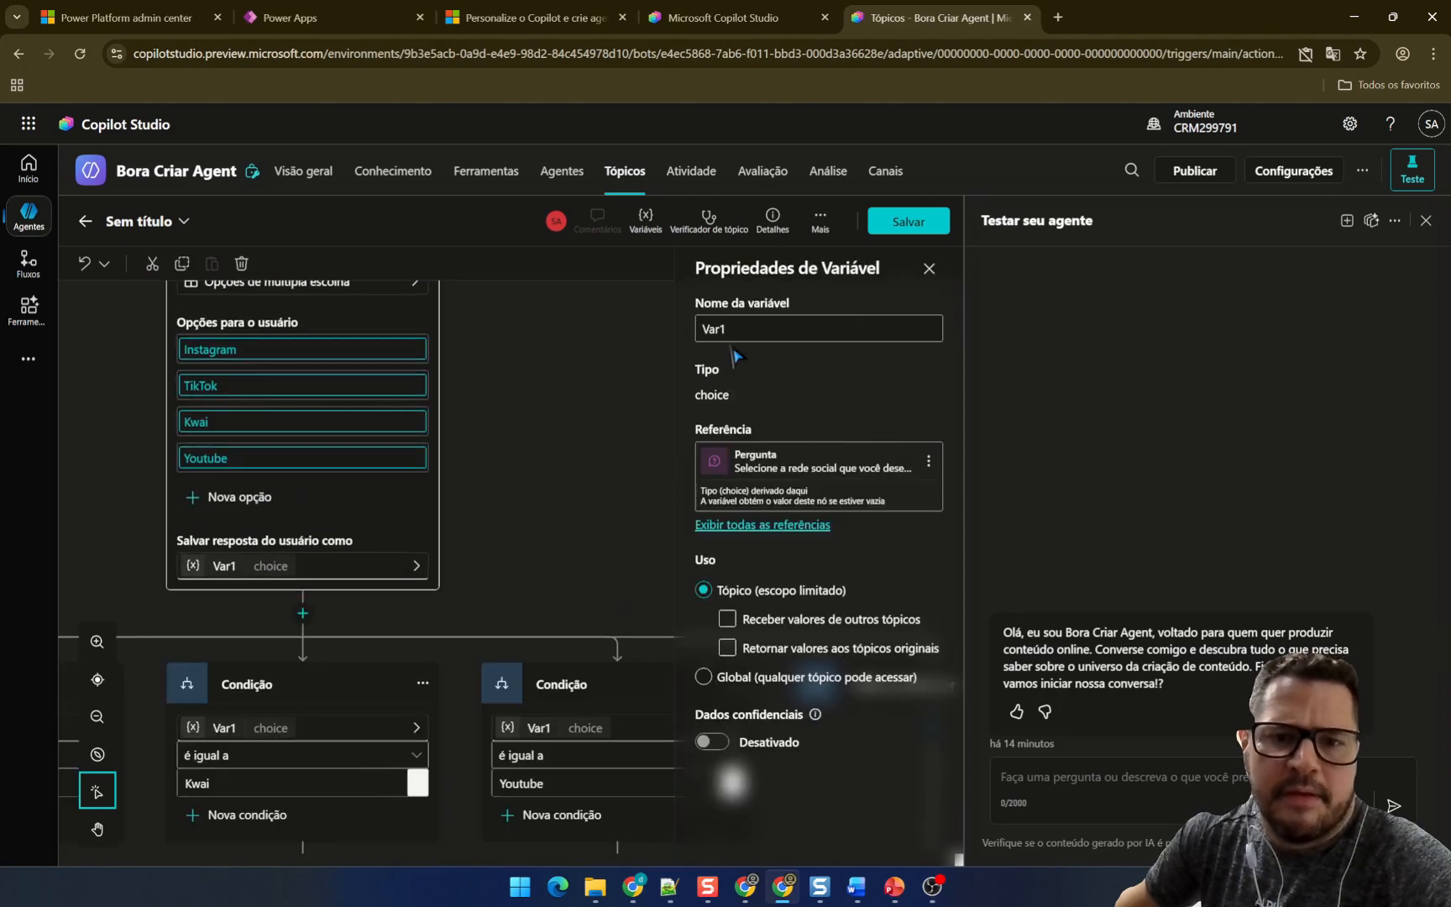
text(Re)
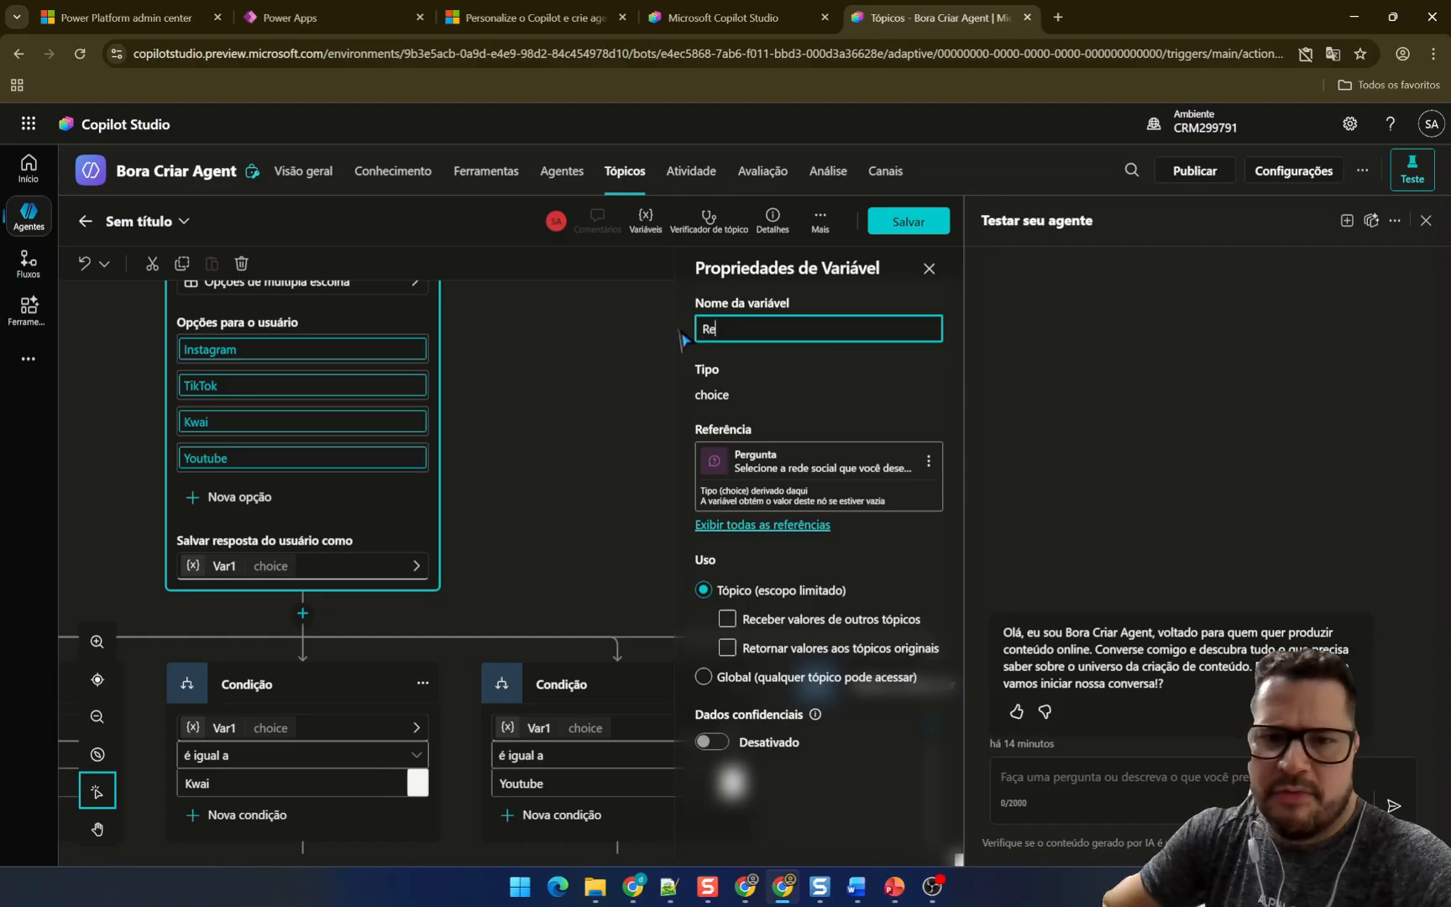
text(deSocialInformada)
key(Return)
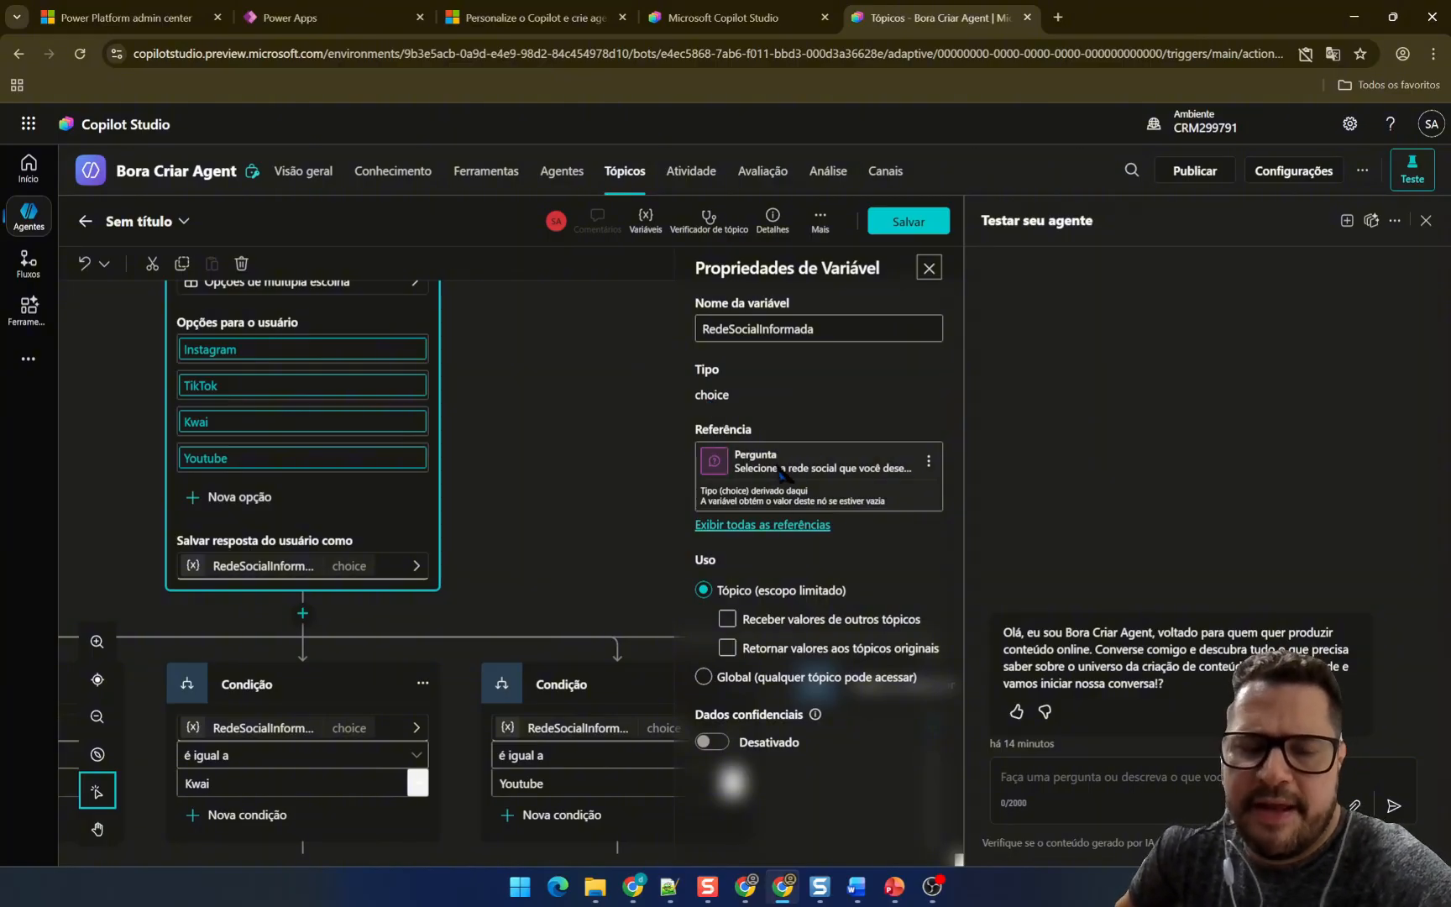
- Try Global usage for the answer variable, return it to Tópico (escopo limitado), and dismiss the topic's save dialog
scroll(542, 494, up, 2)
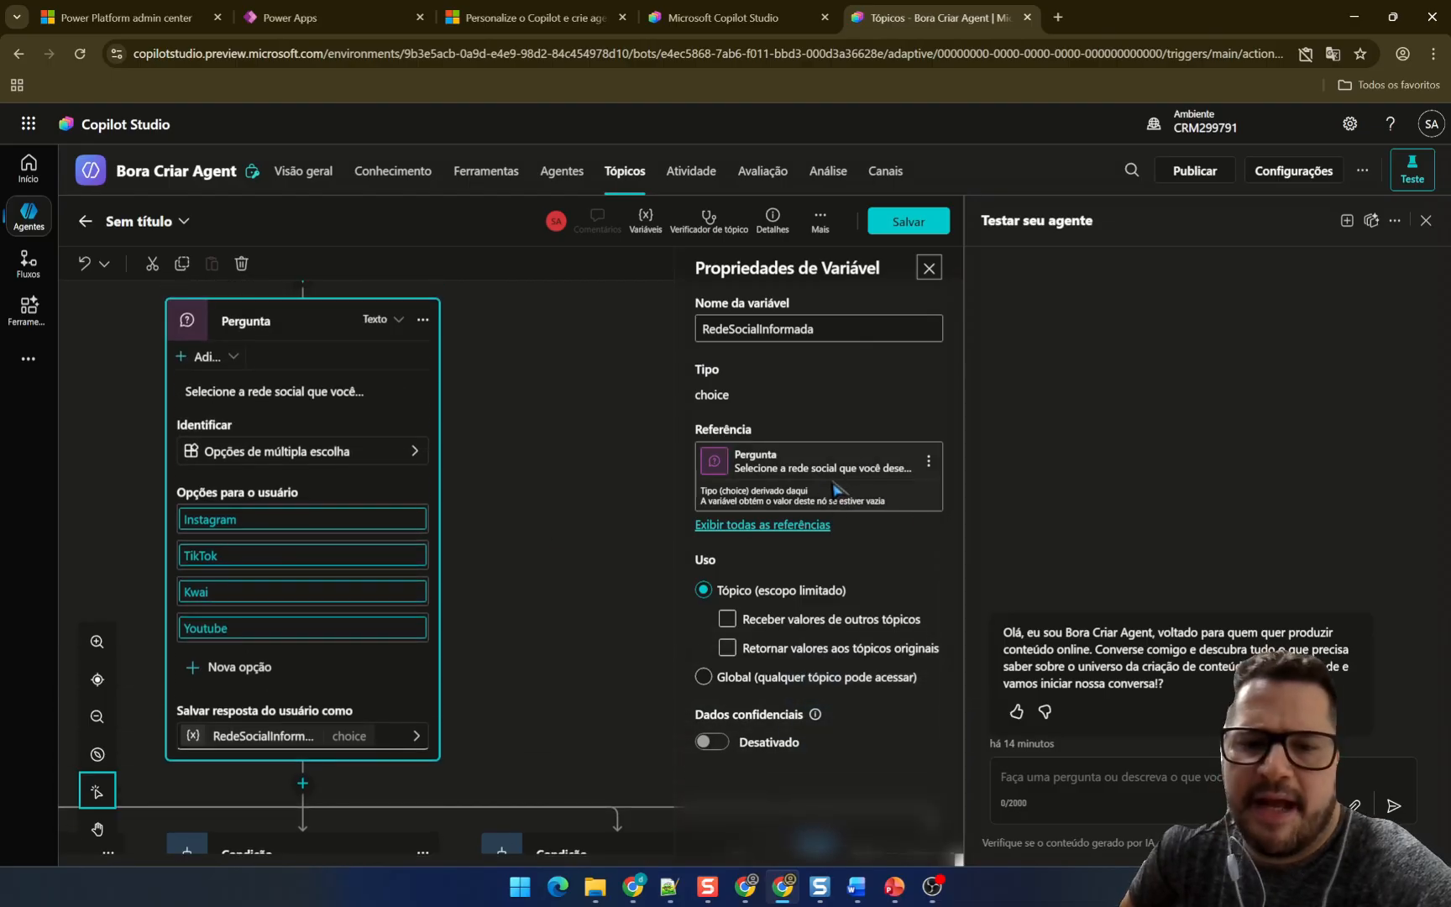
click(783, 648)
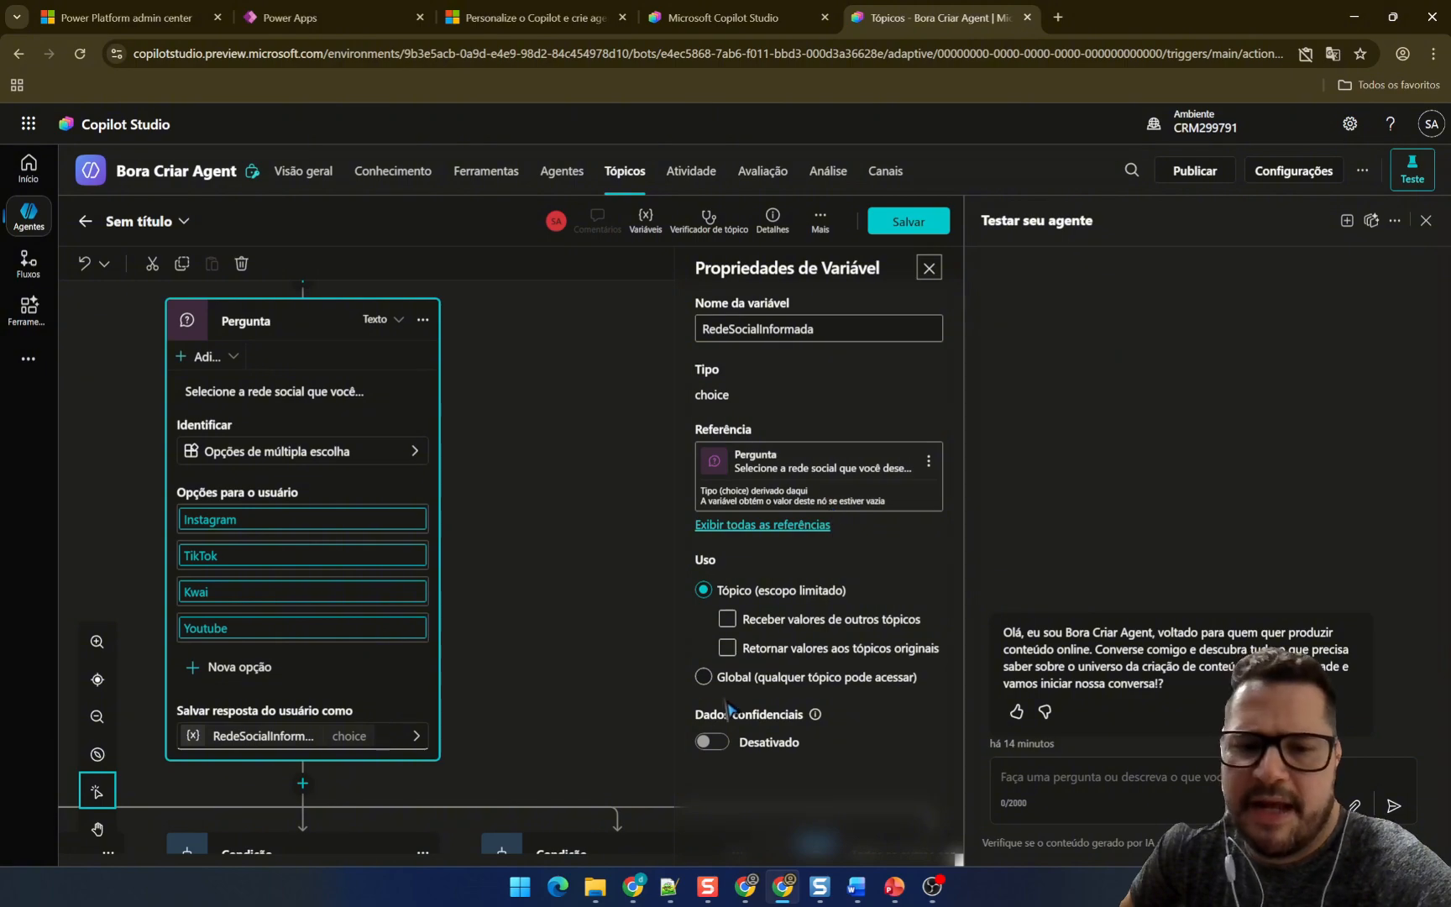
click(710, 681)
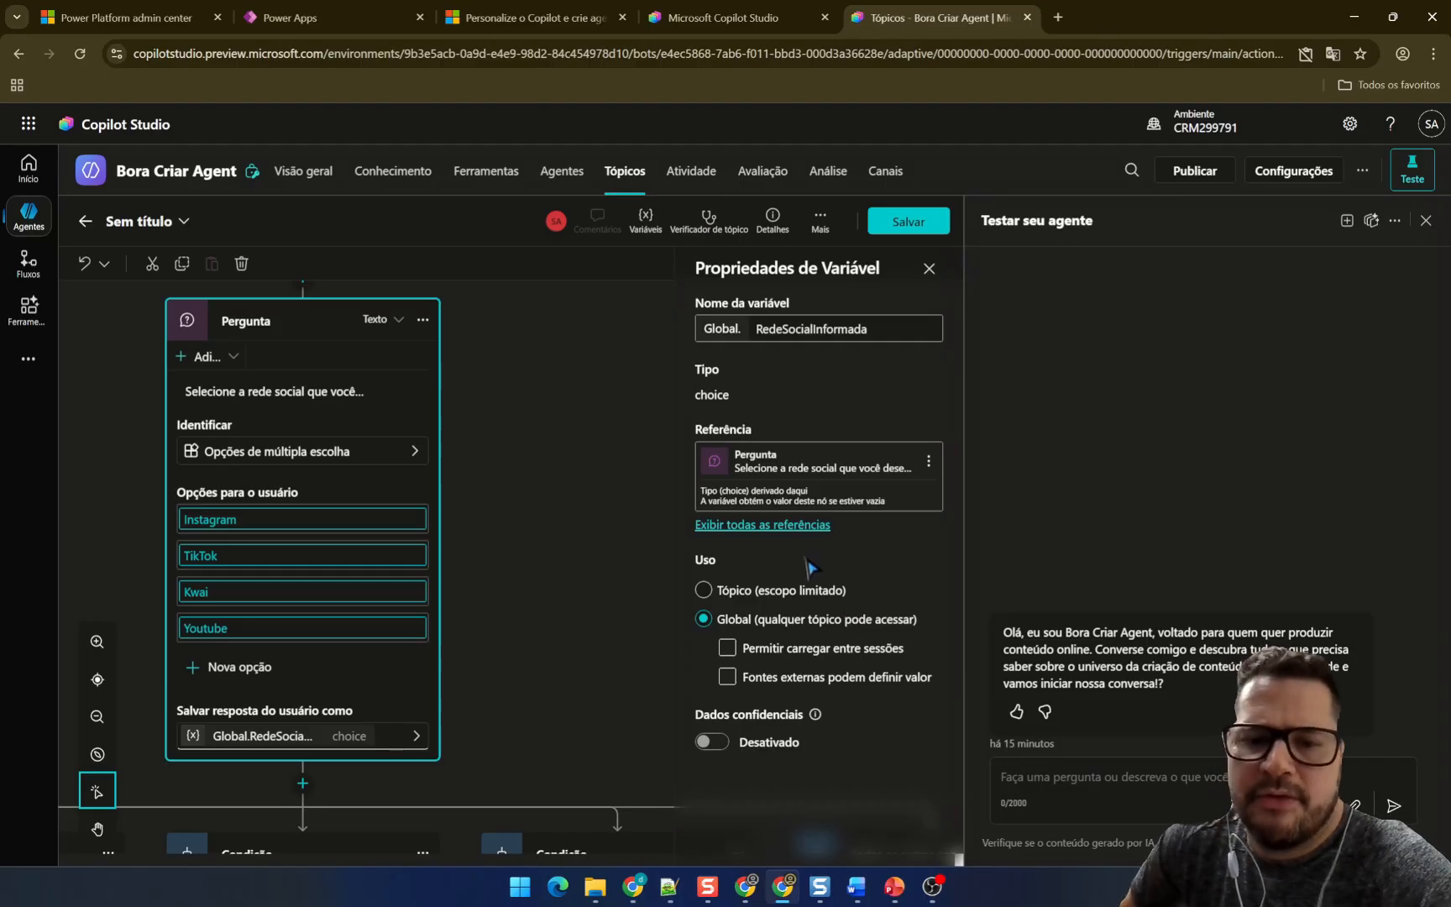
click(703, 592)
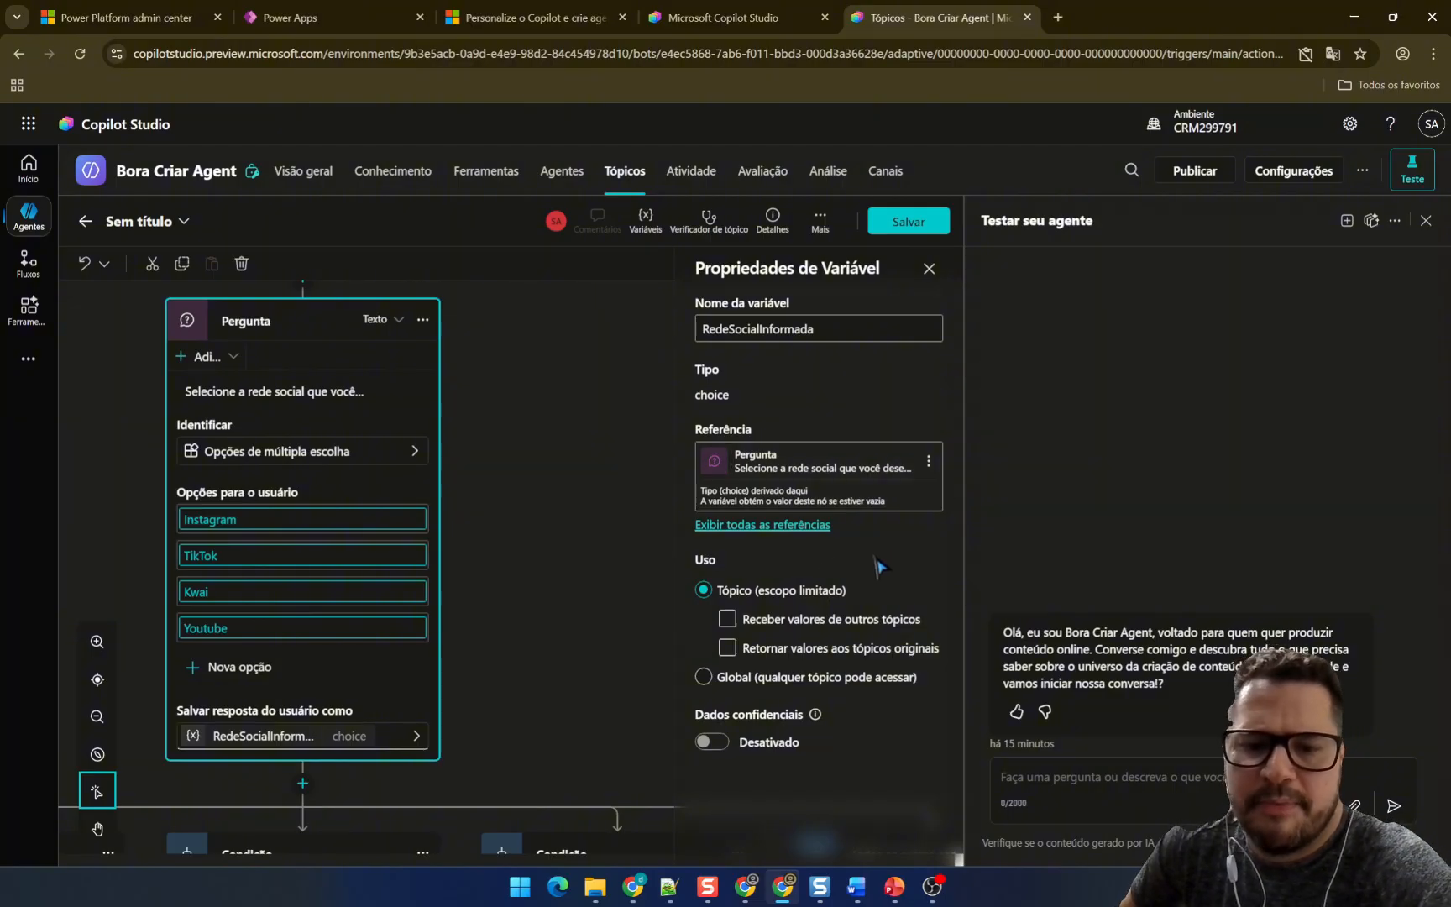
click(910, 223)
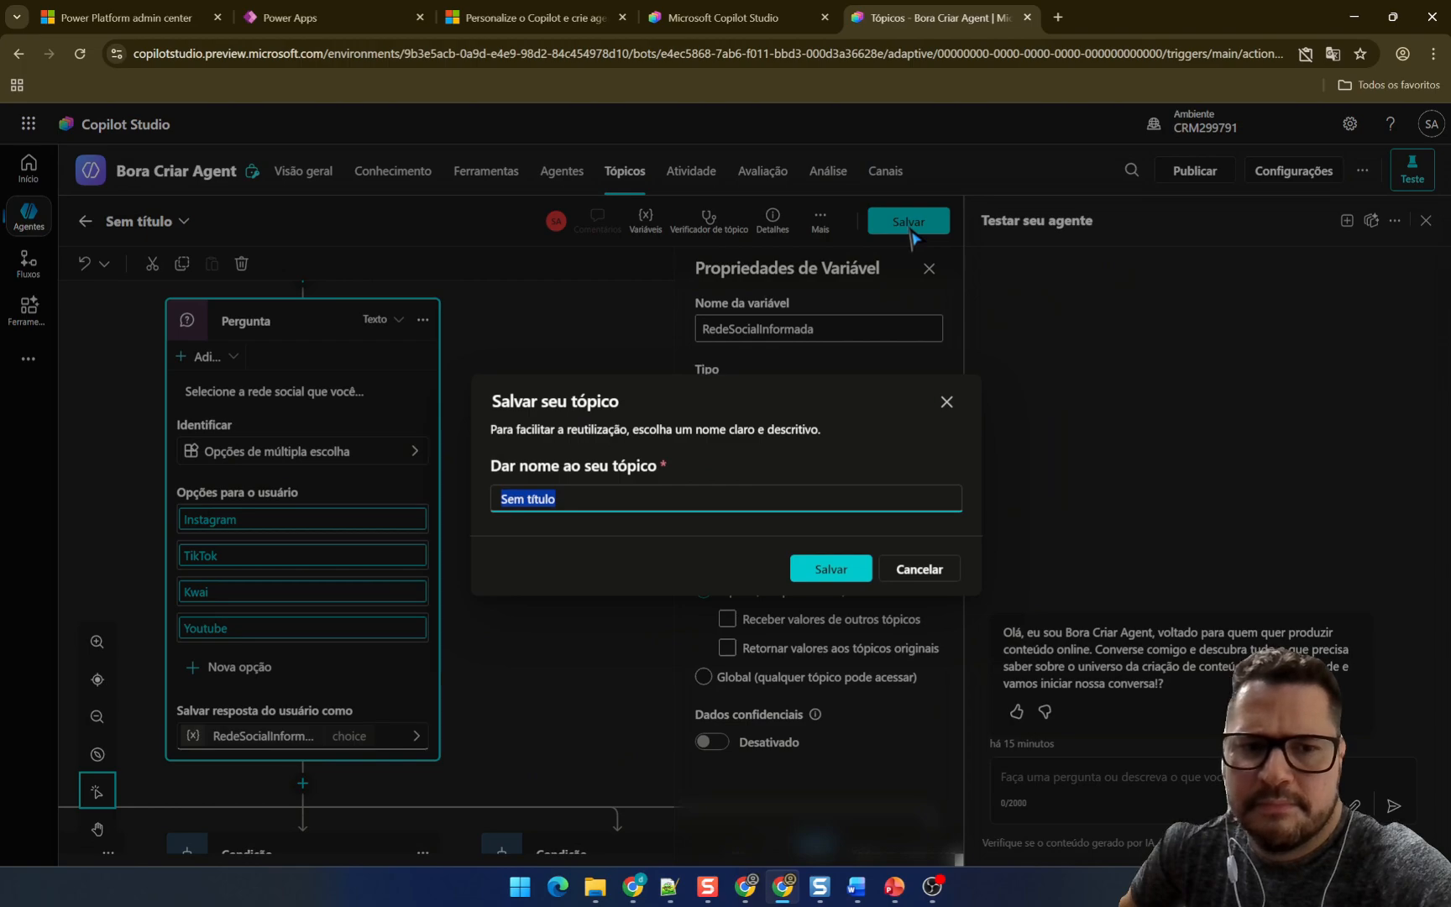
click(920, 569)
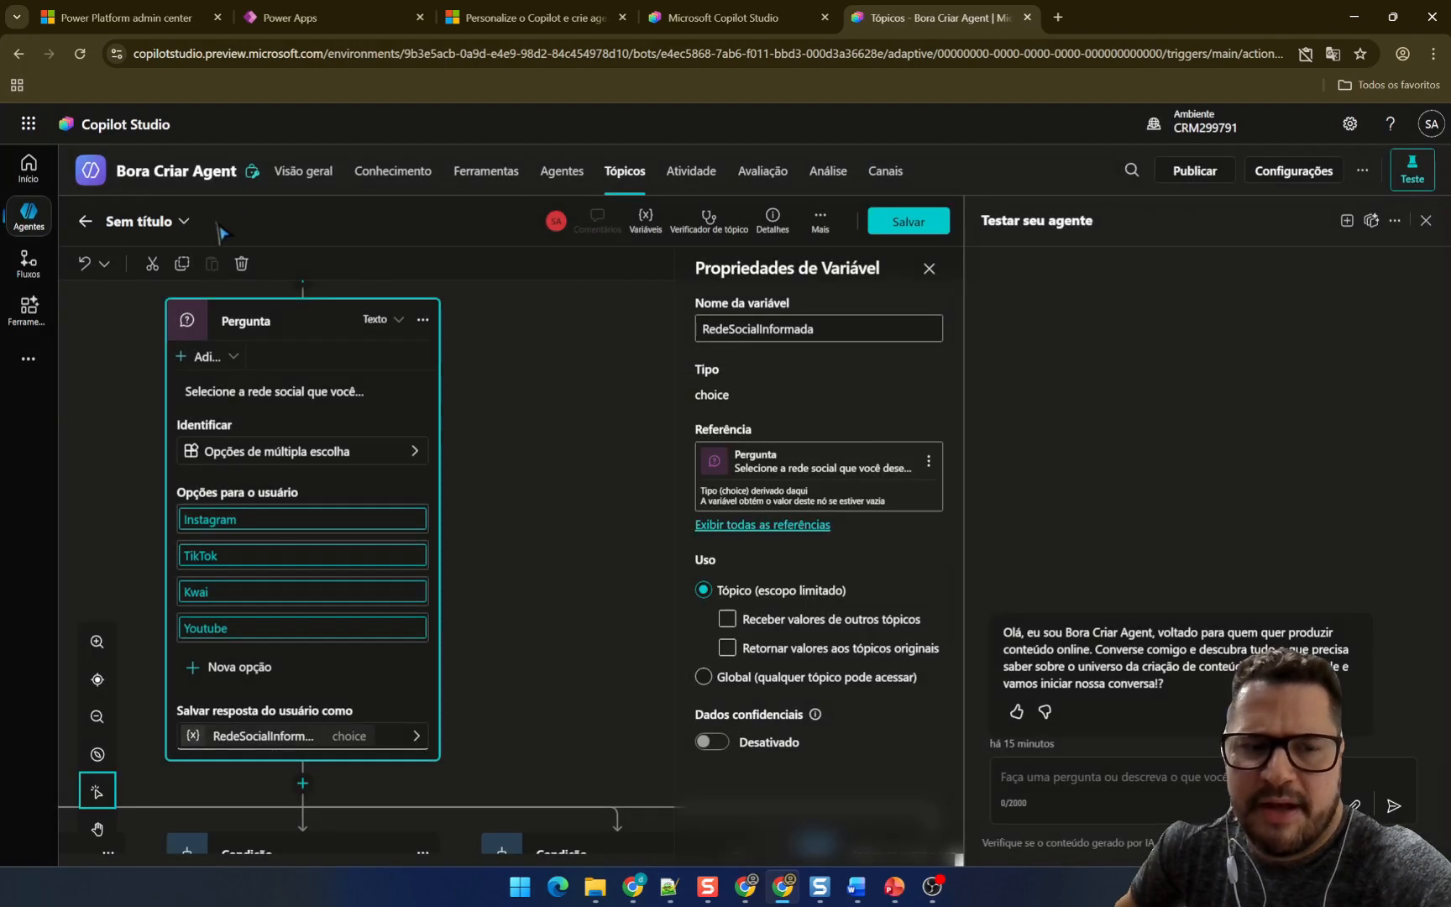
- Close the variable properties and examine the condition branches for the social network options
click(931, 269)
click(736, 497)
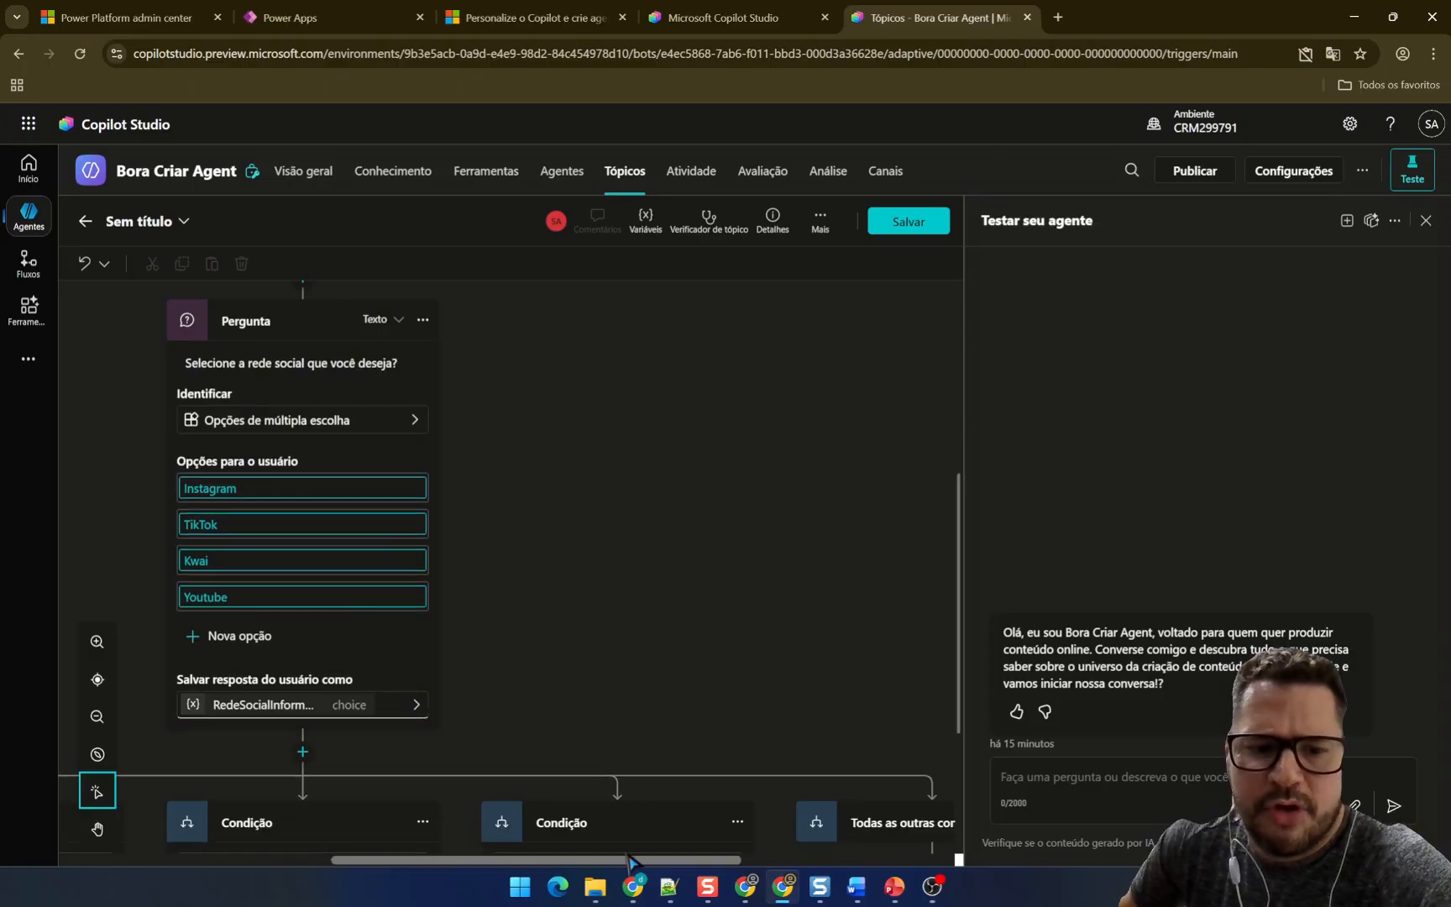
drag(629, 861, 525, 860)
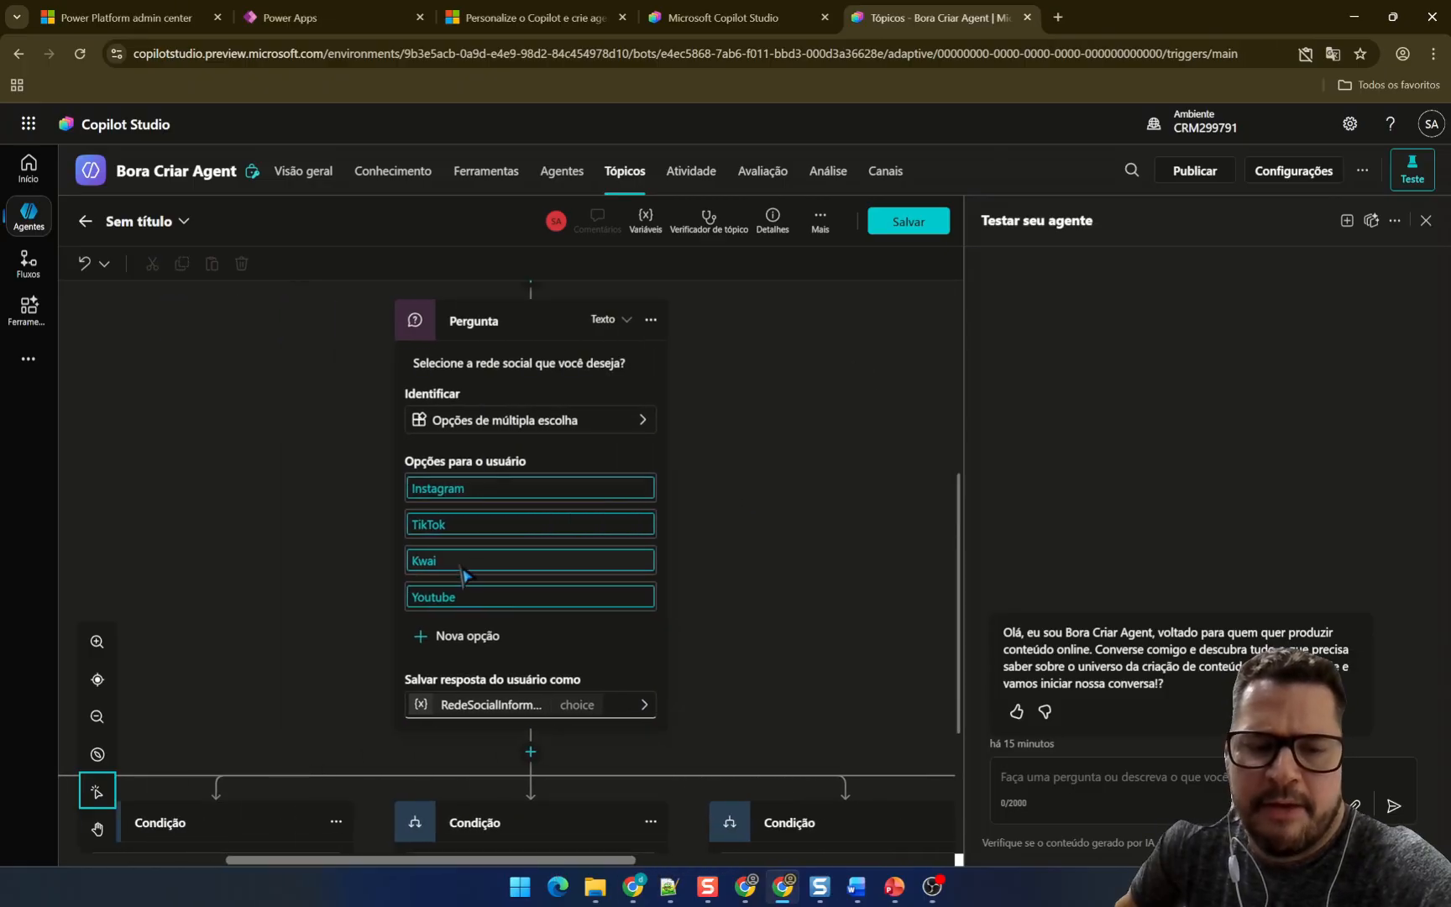
scroll(788, 453, down, 3)
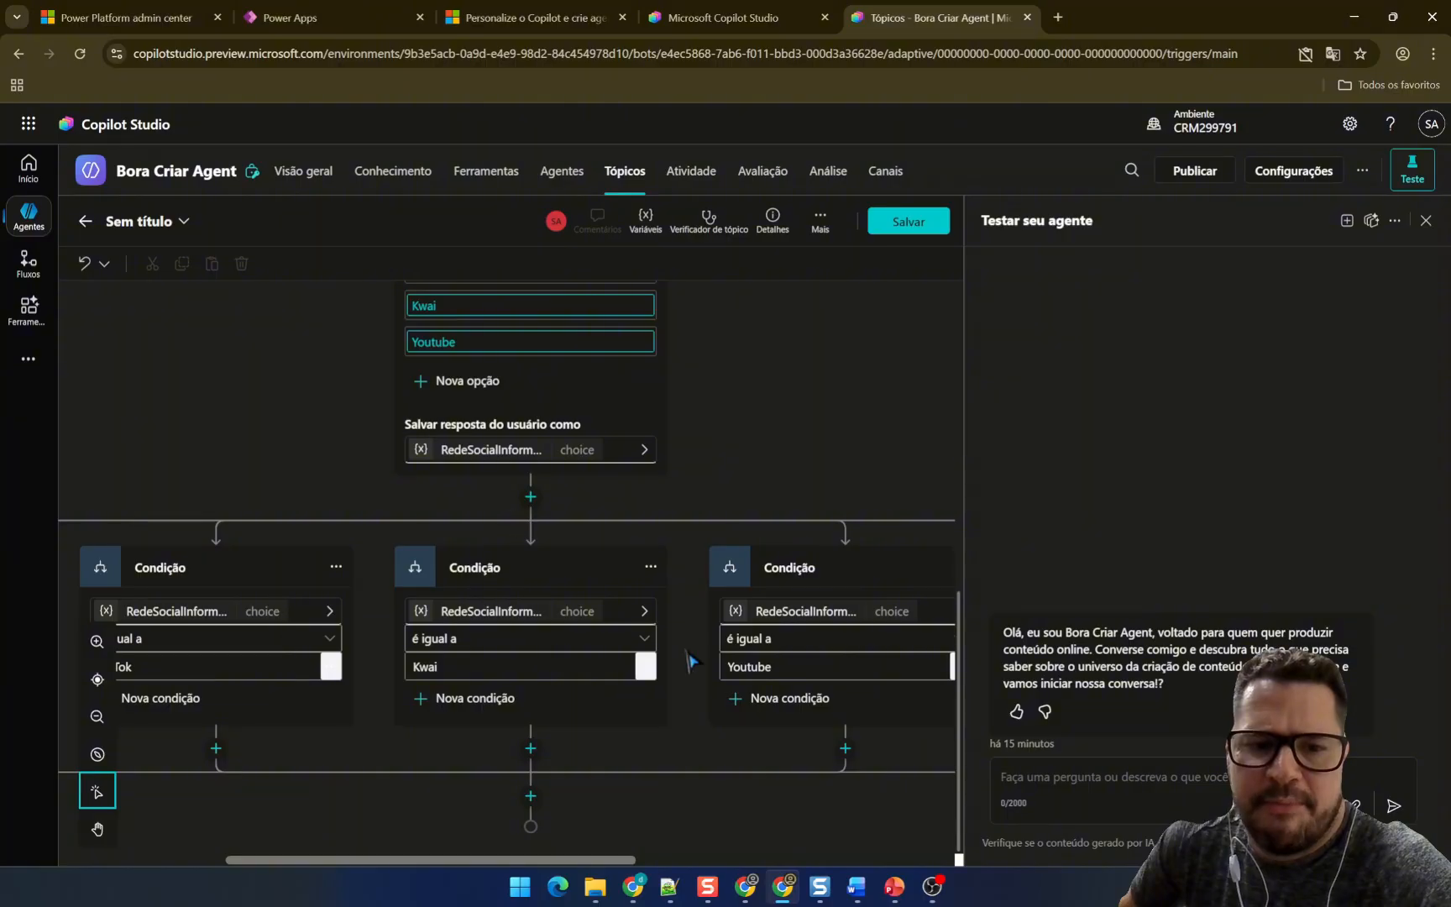
drag(537, 861, 286, 865)
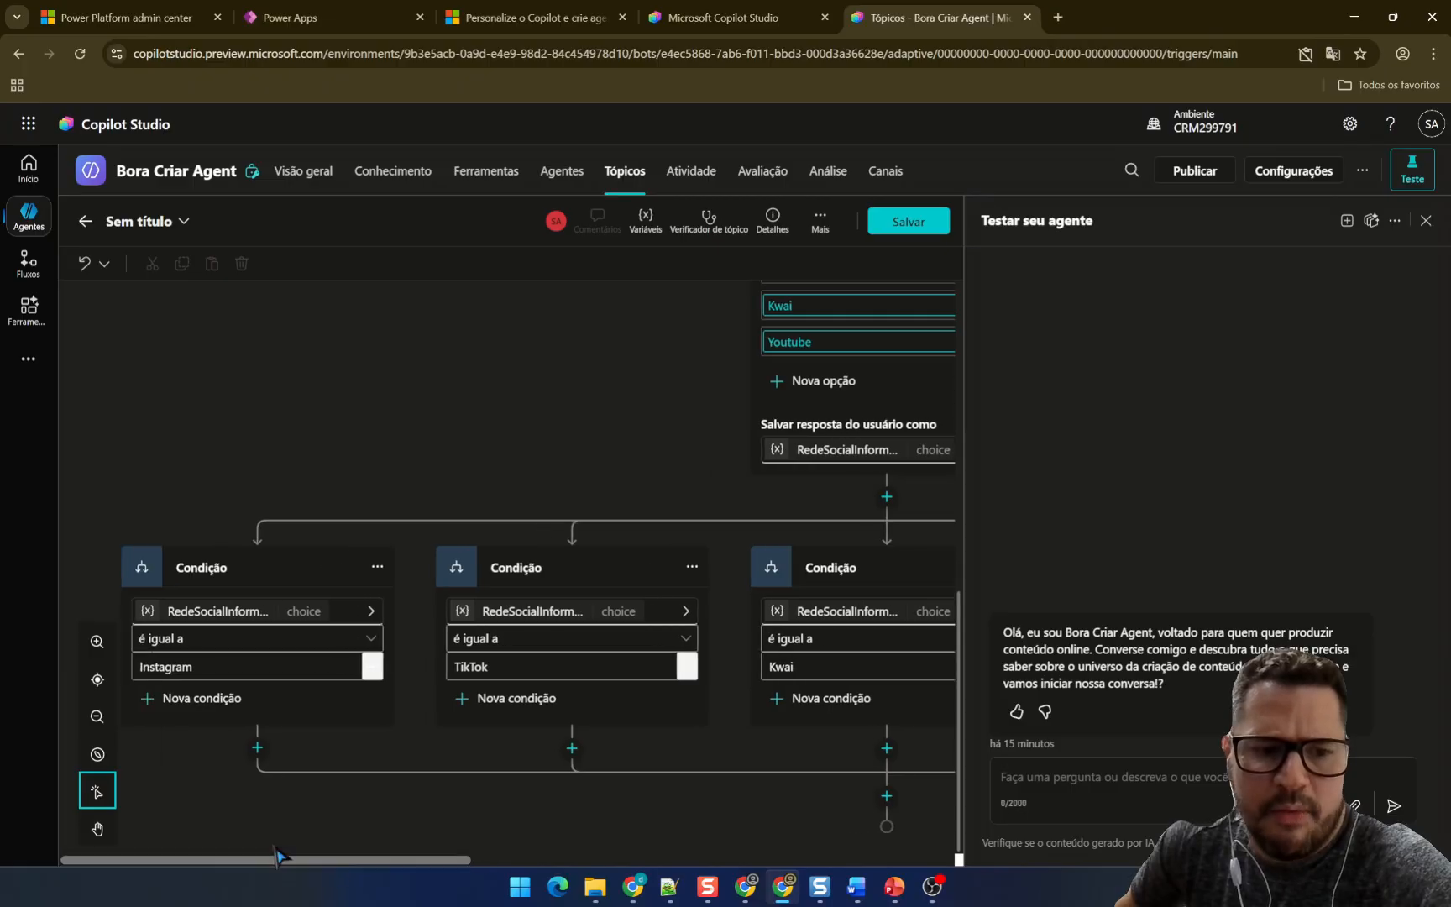
drag(391, 861, 561, 865)
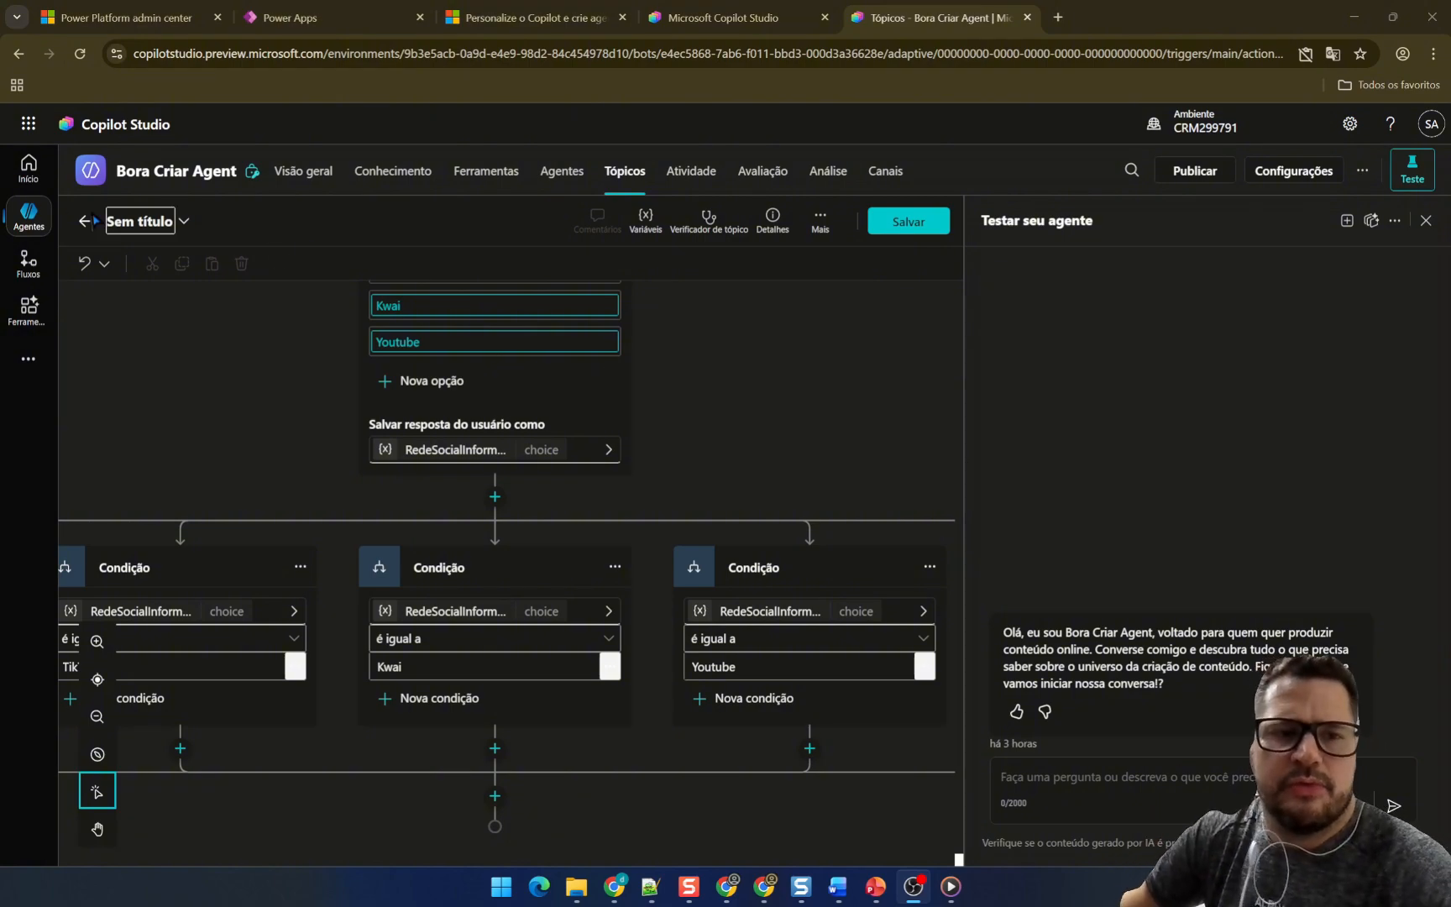
- Name the topic "Escolha da Rede Social" and save it
mouse_move(29, 217)
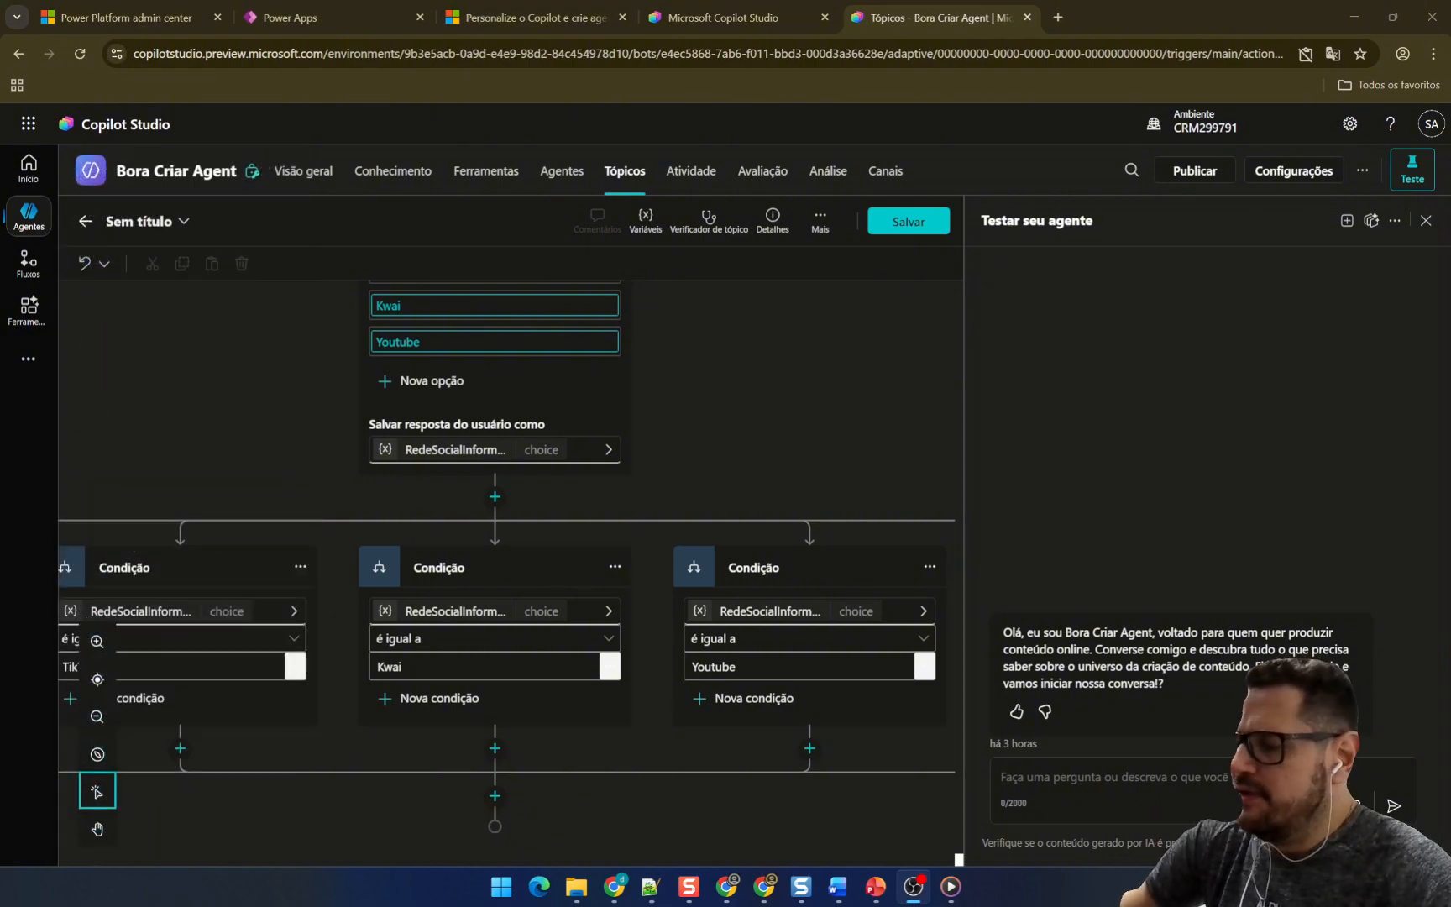
key(alt+Tab)
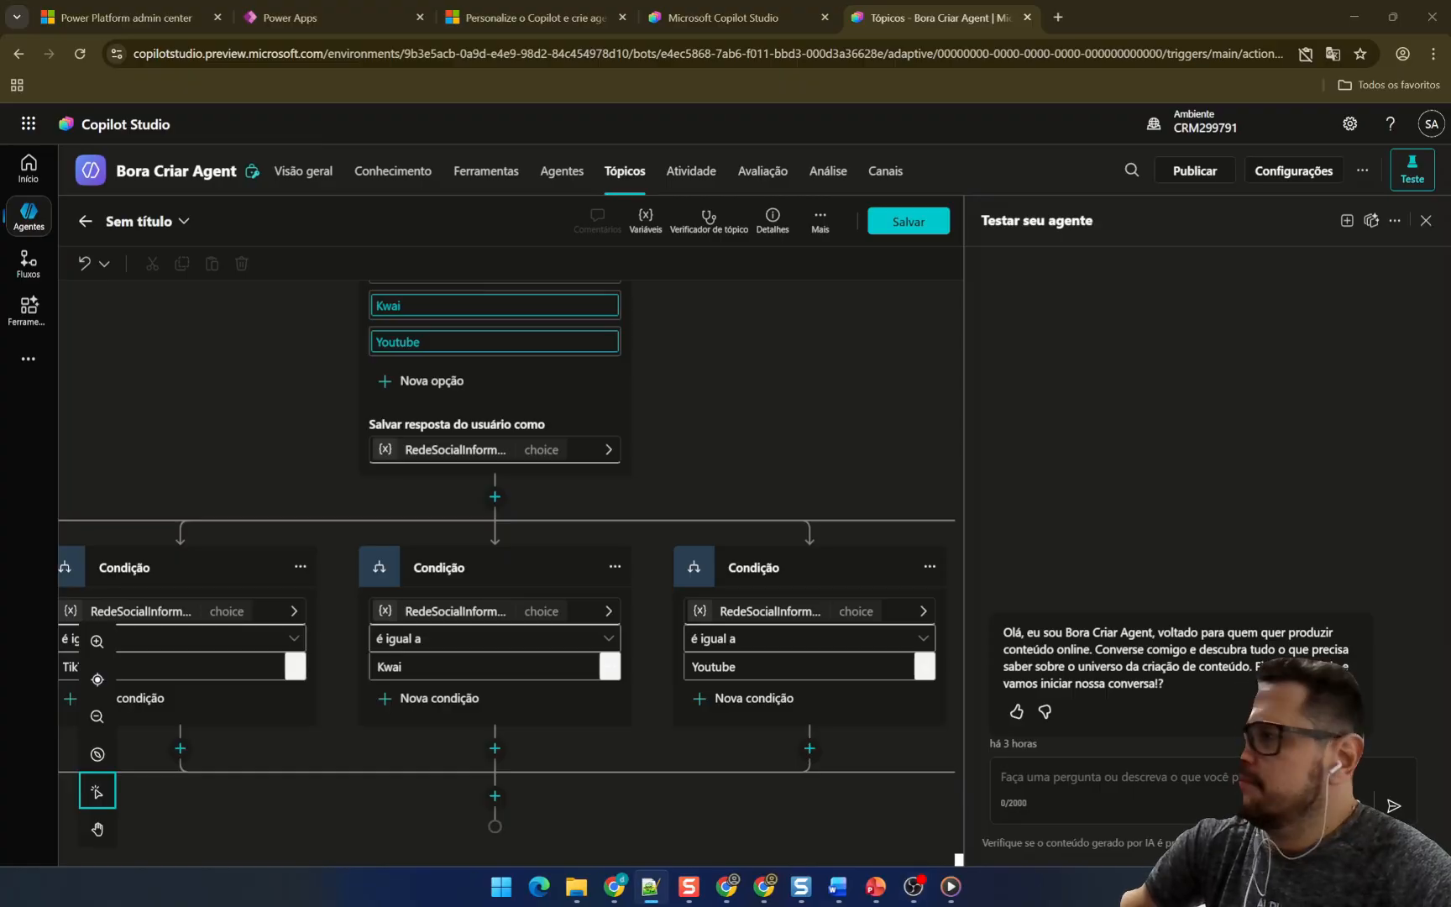
click(126, 222)
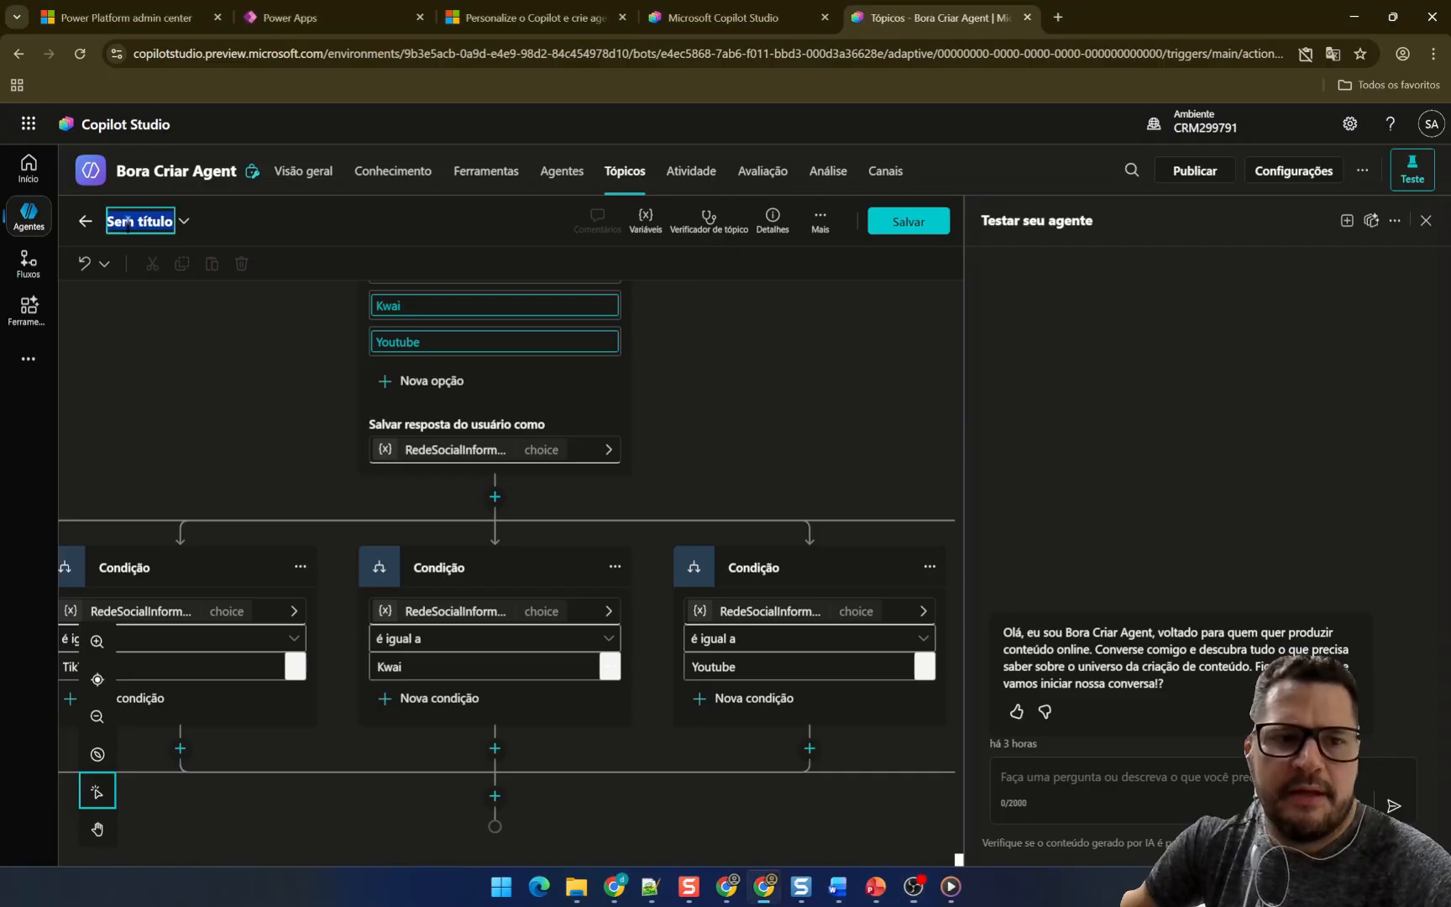
text(Escolha da Rede Social)
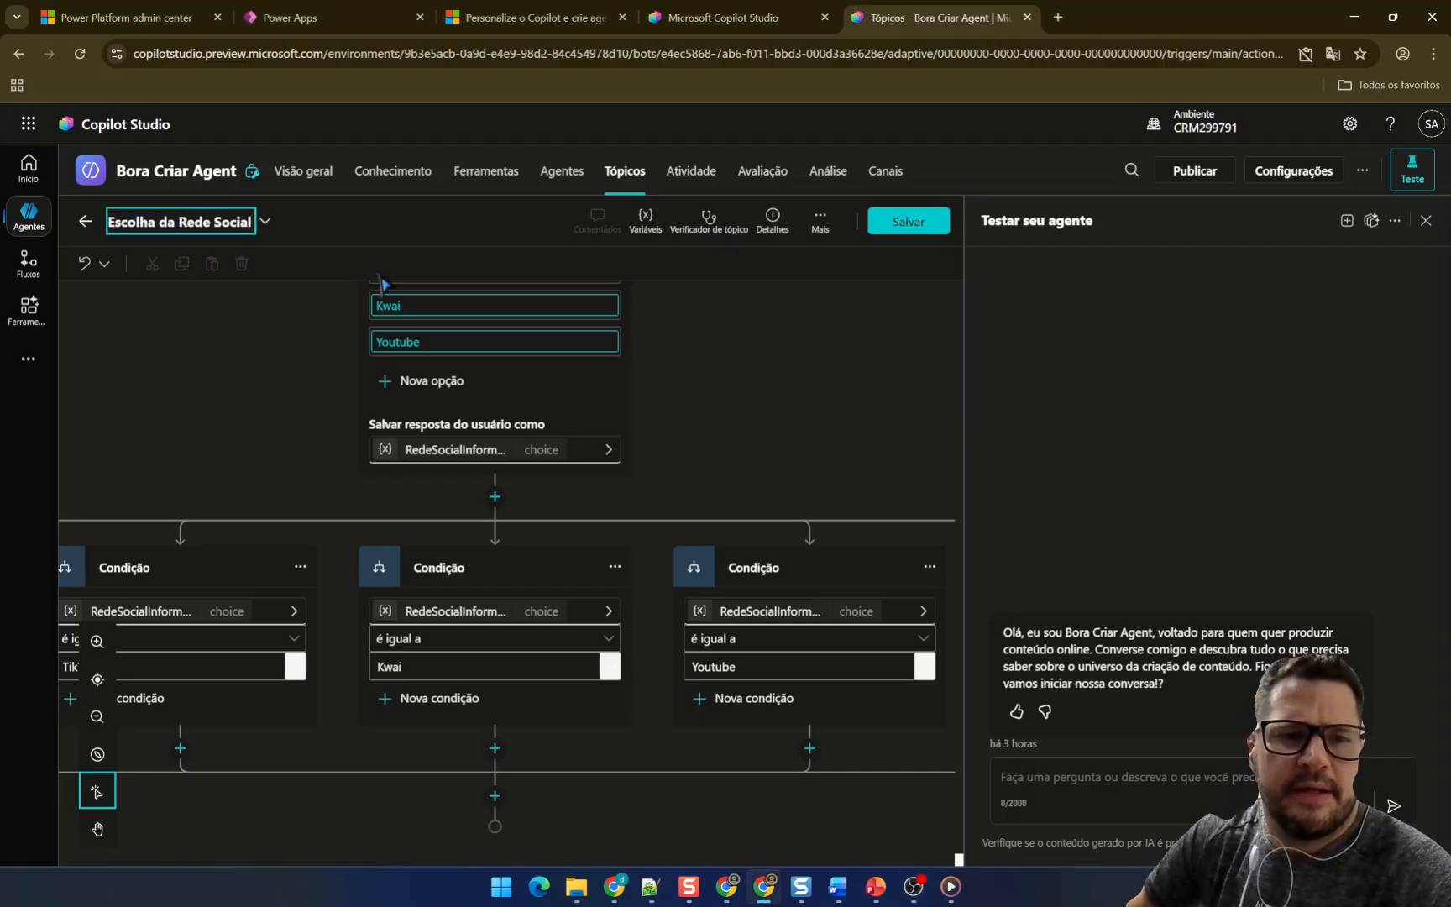
click(924, 223)
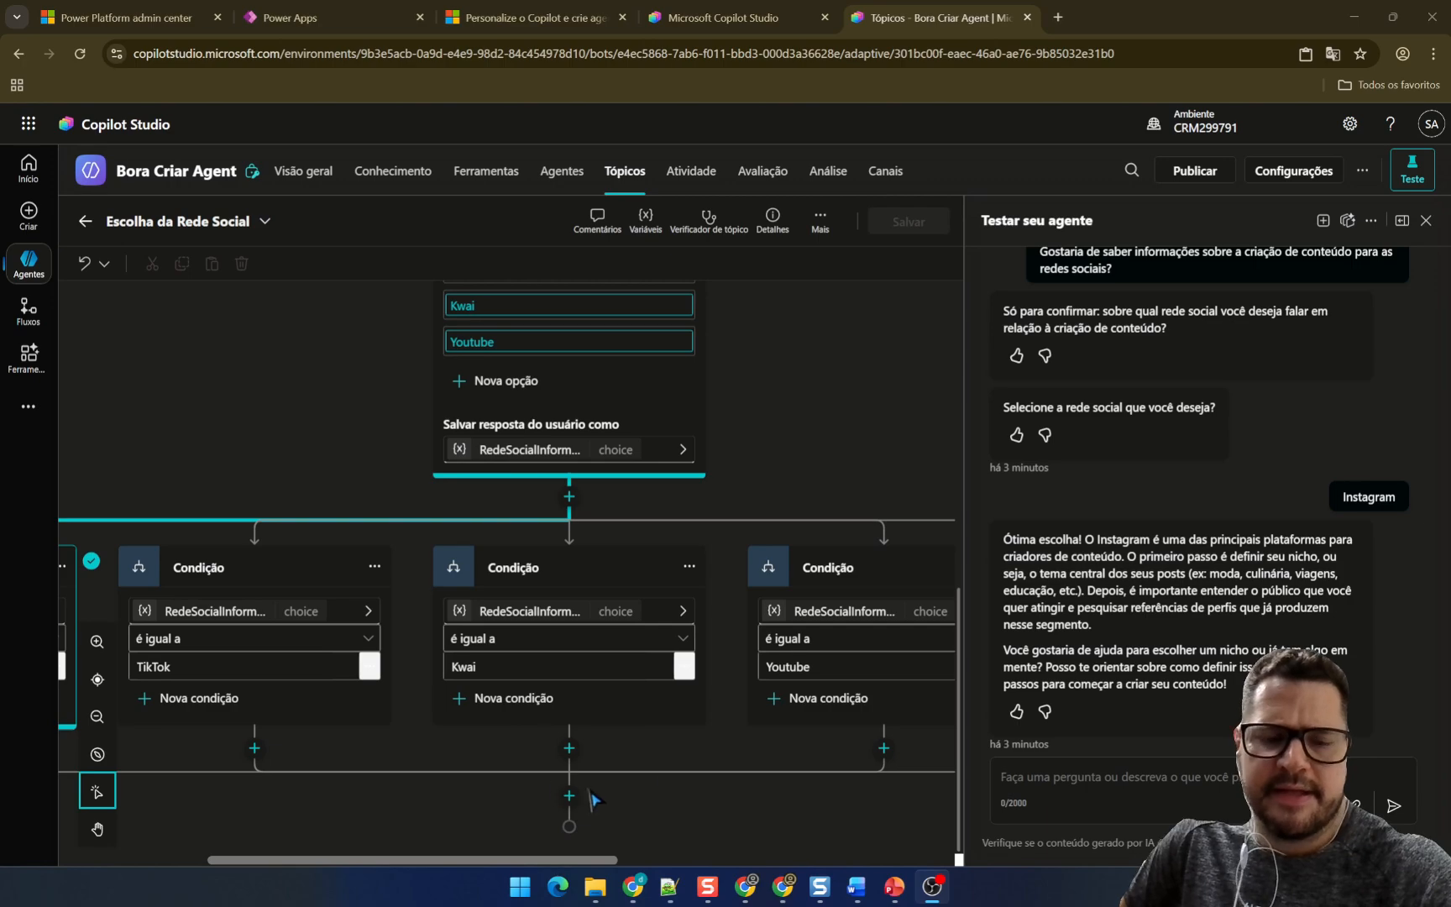
- Add a message after the condition branches reading "Perfeito! Você quer saber sobre [Variável]. Estou verificando as informações, só um instante, por favor."
drag(594, 861, 637, 861)
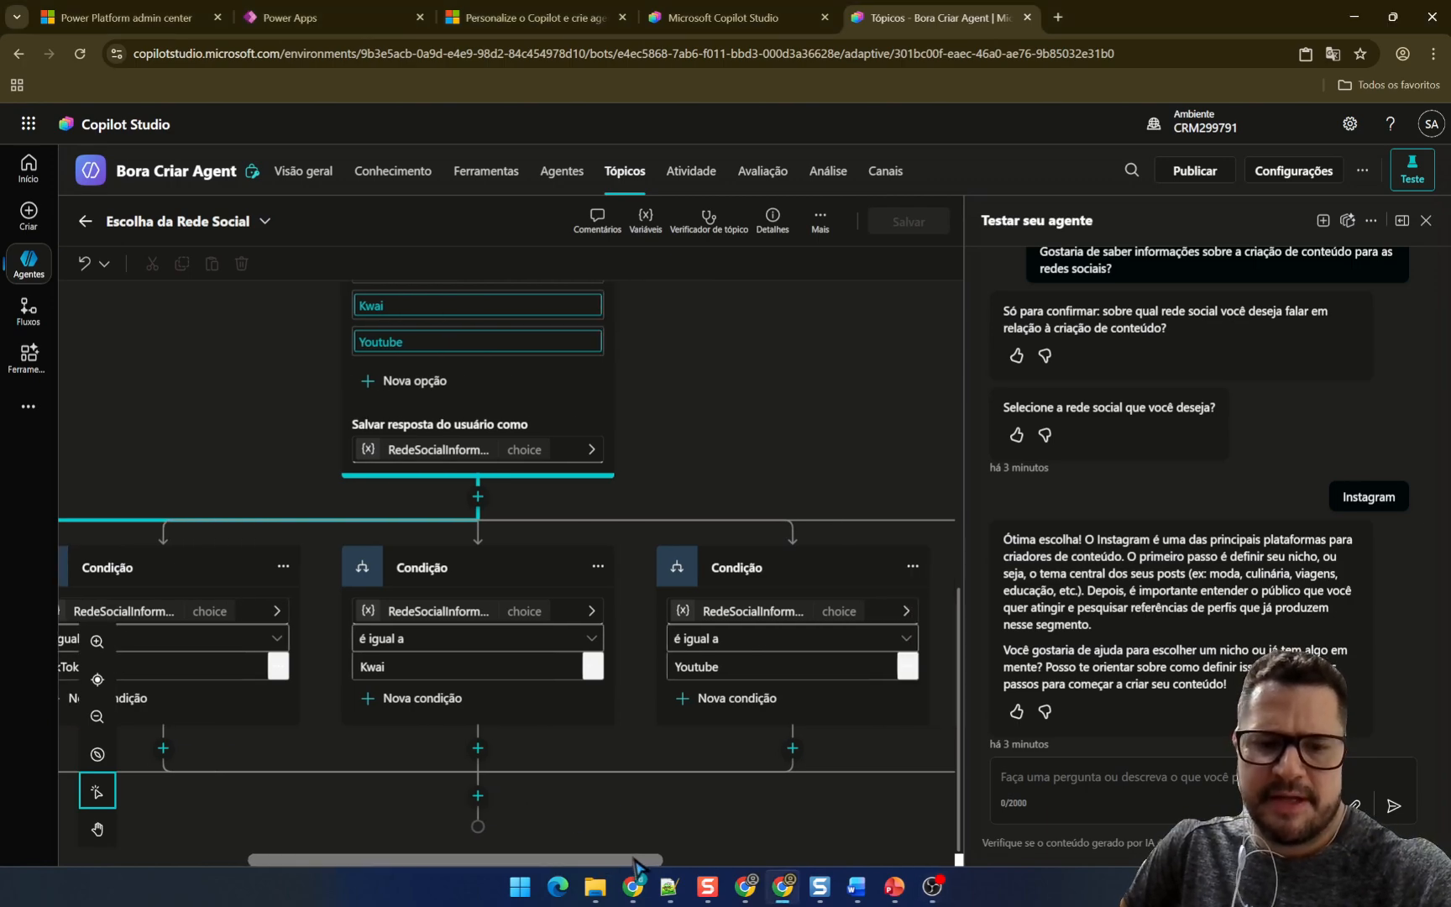
click(478, 796)
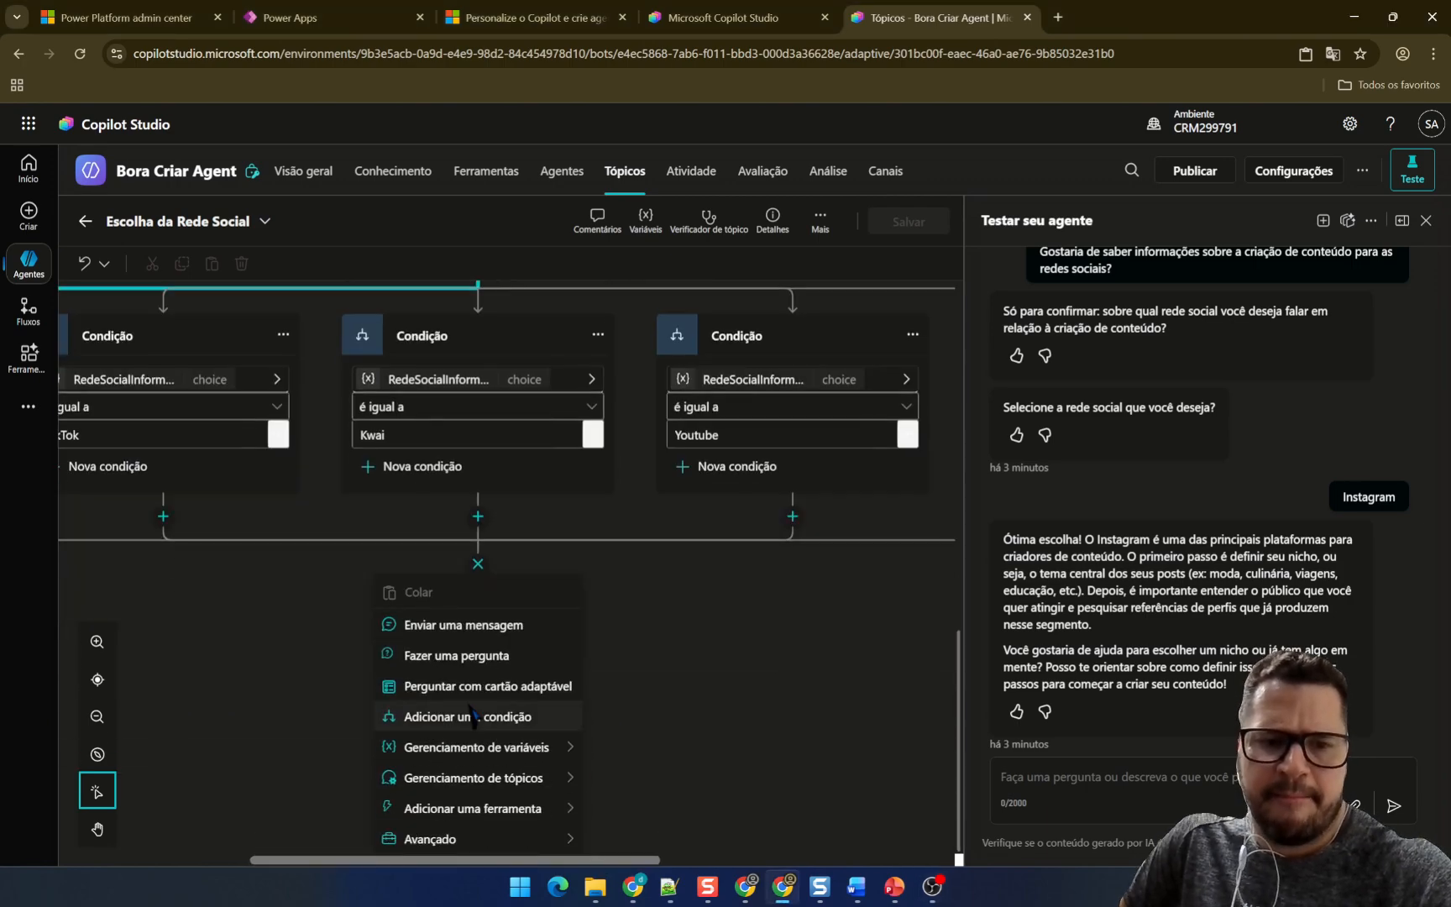
click(461, 632)
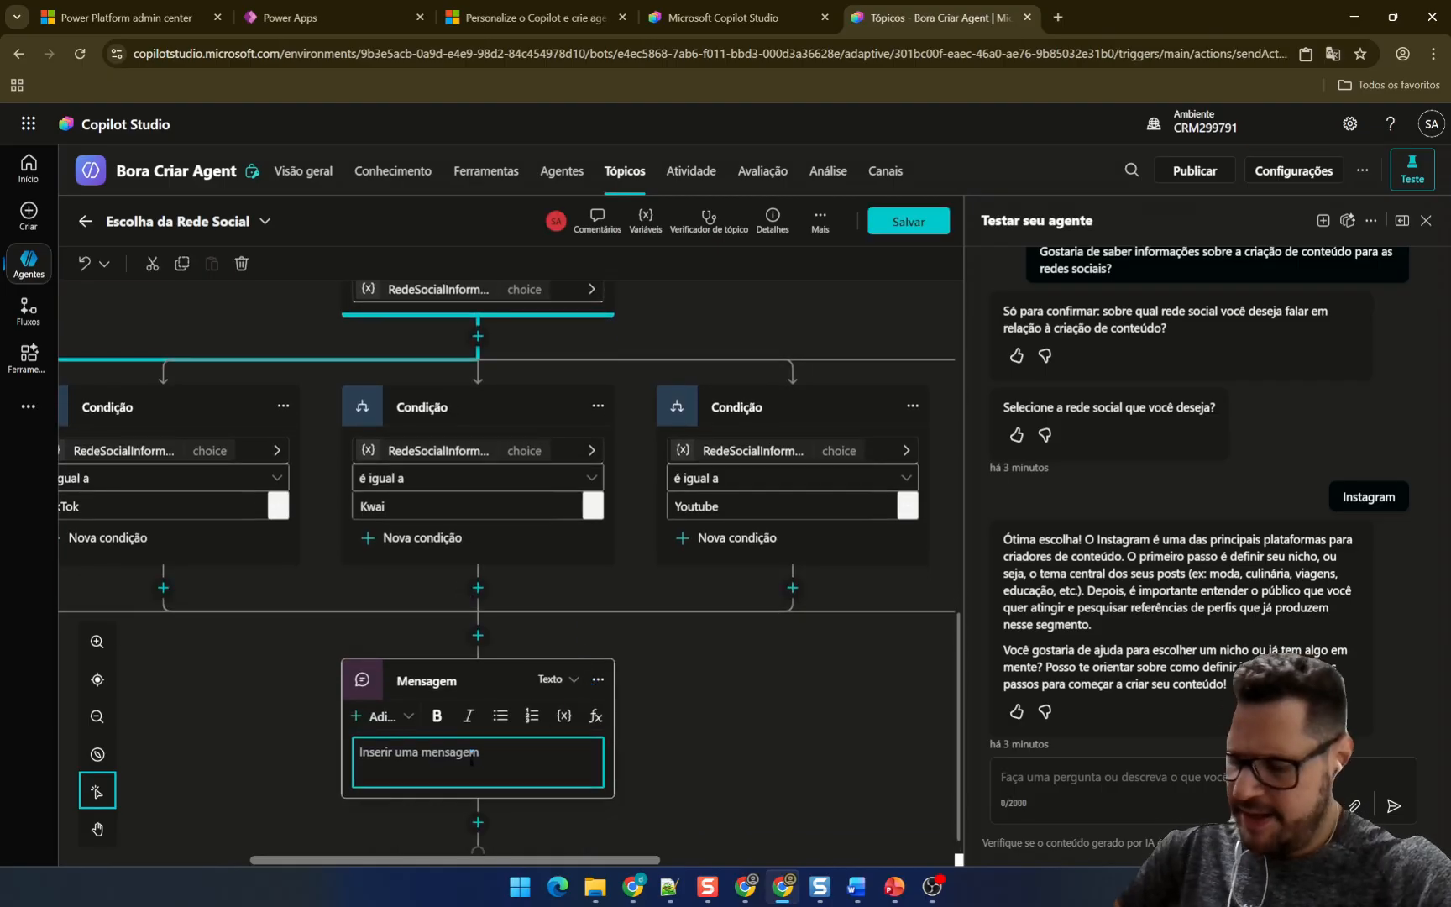
text(Perfeito! Você quer s)
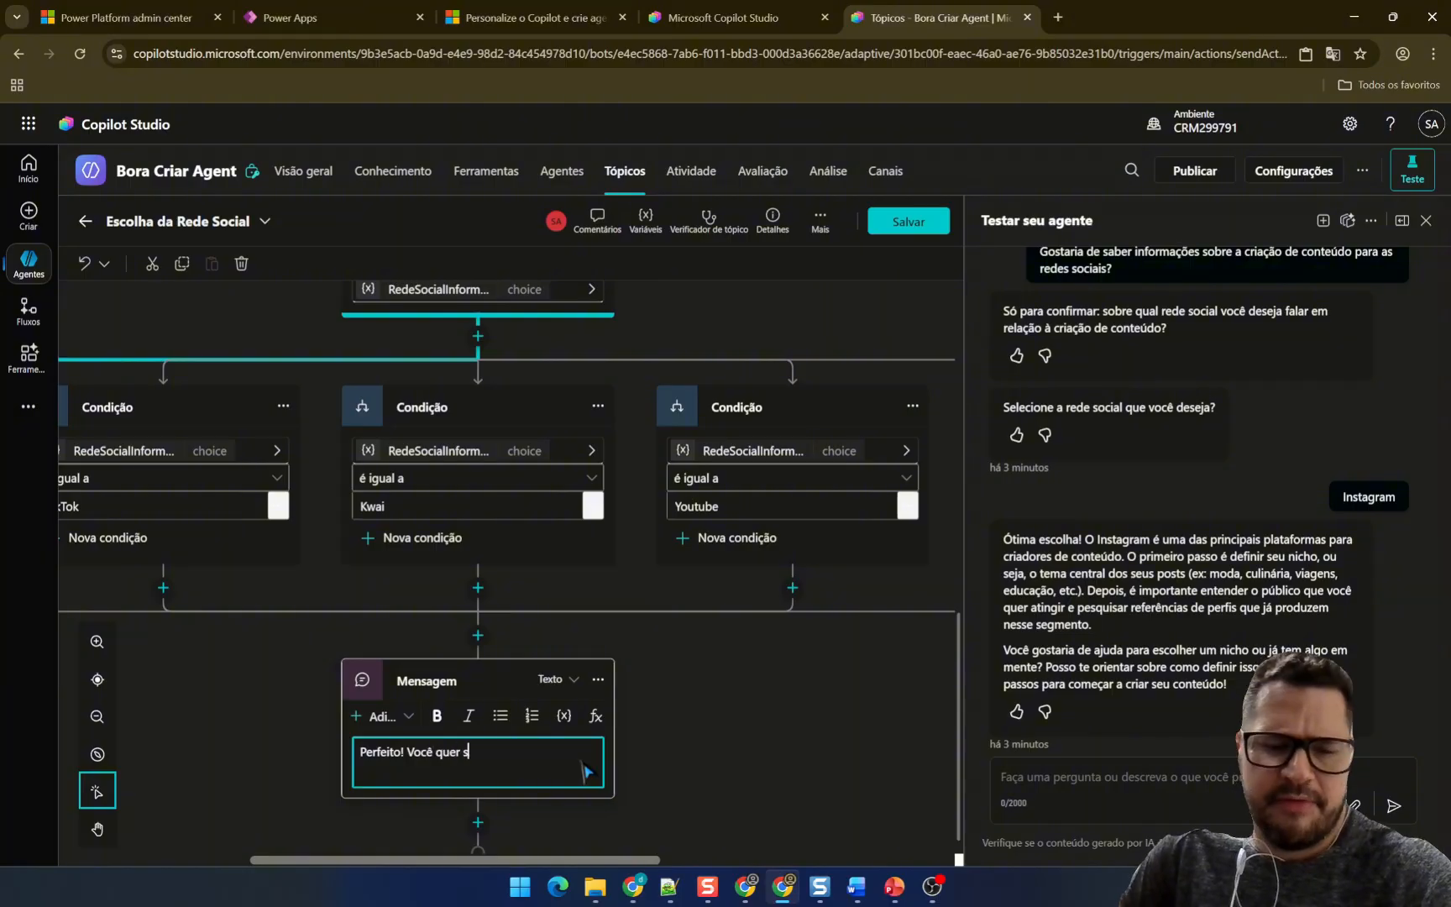
text(aber sobre [Variável]. )
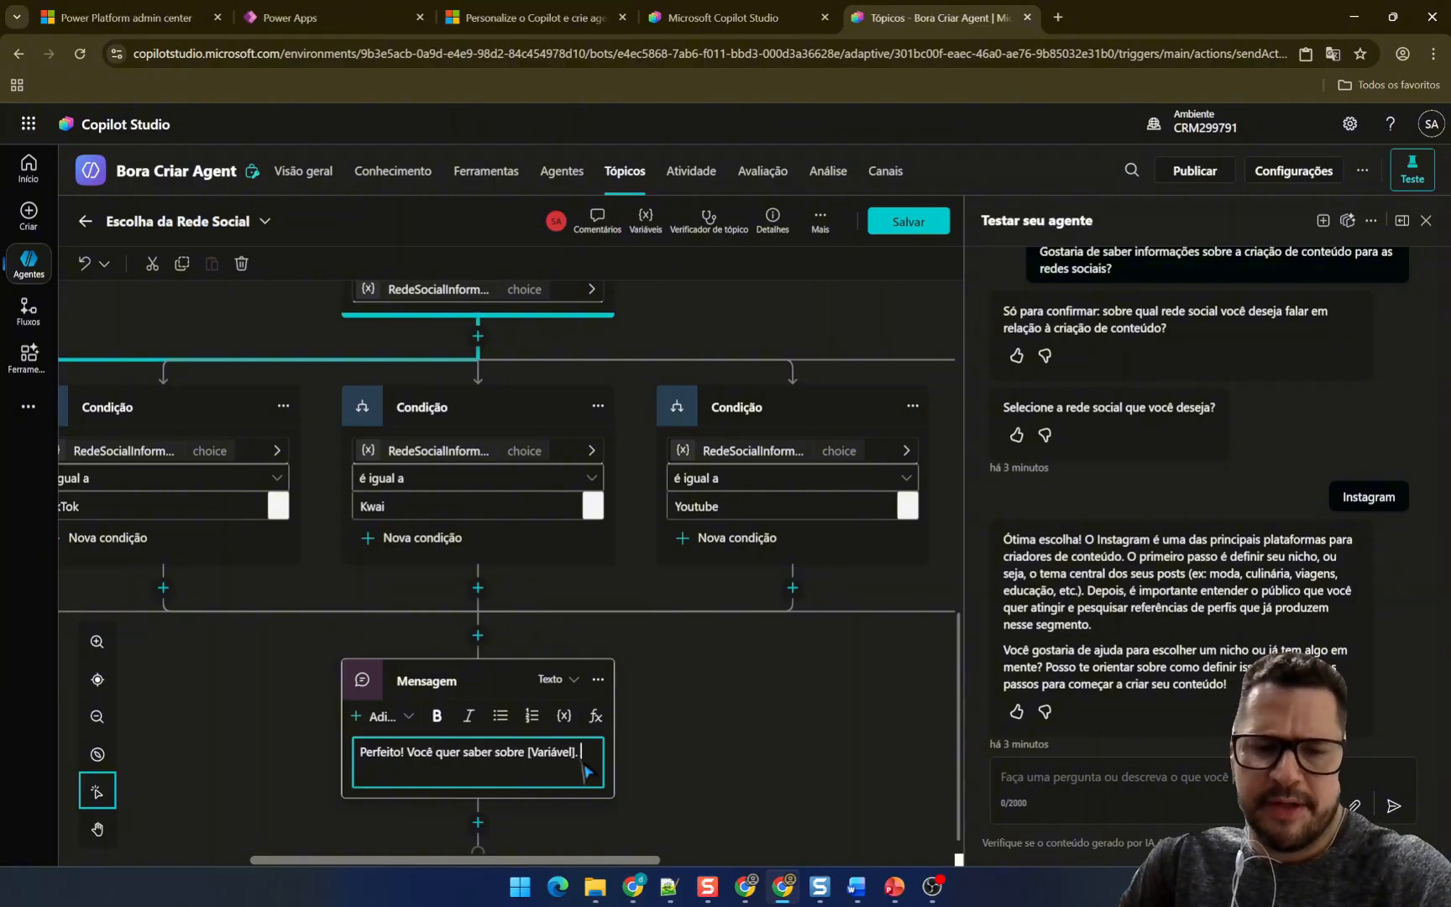
text(Estou verificando as informaçõe)
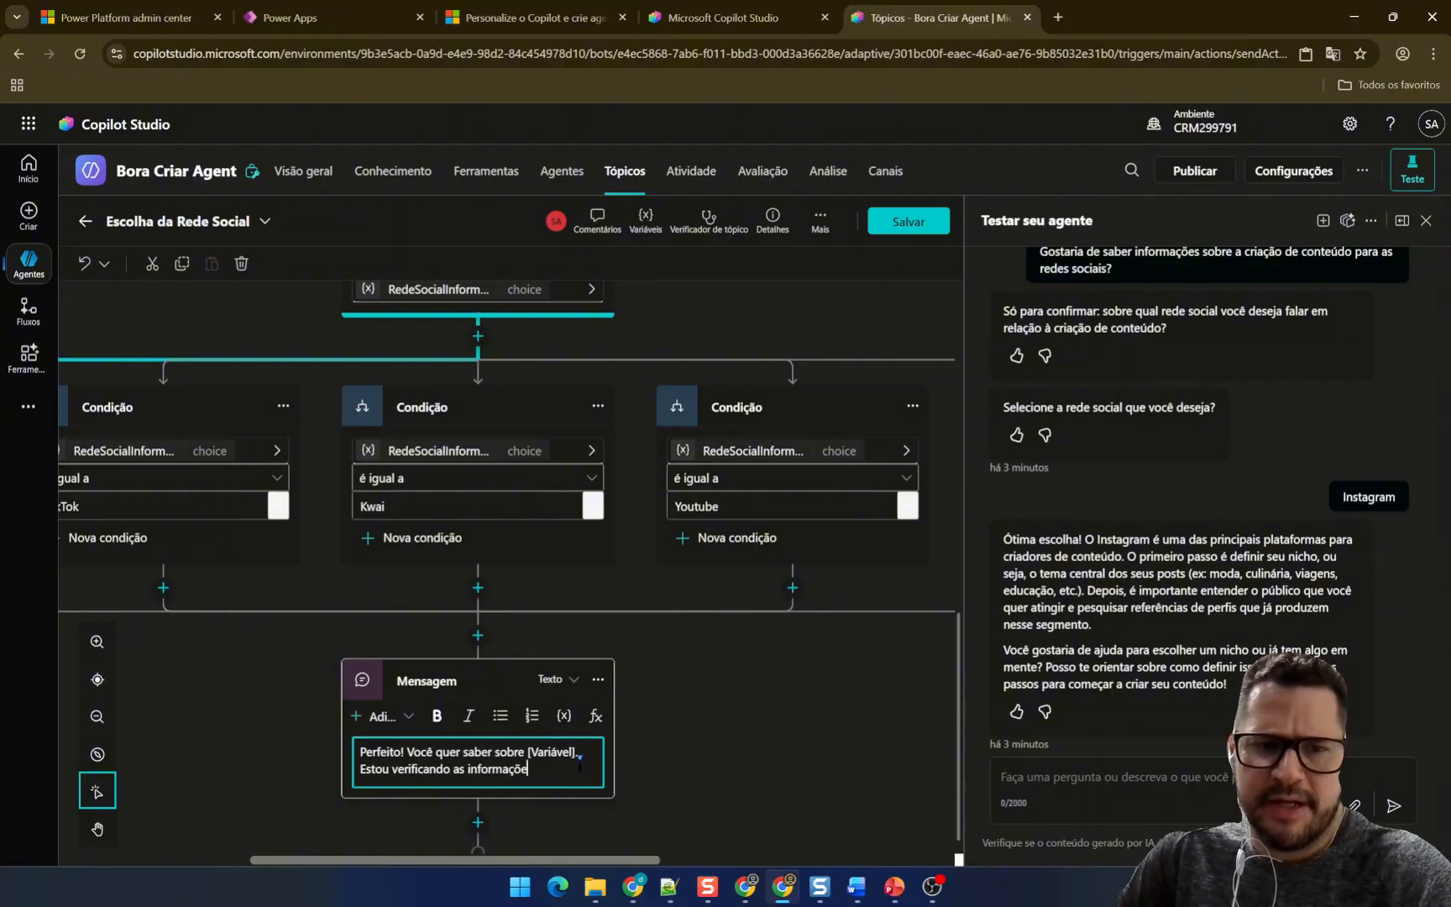
text(s, só um instante, por favor.)
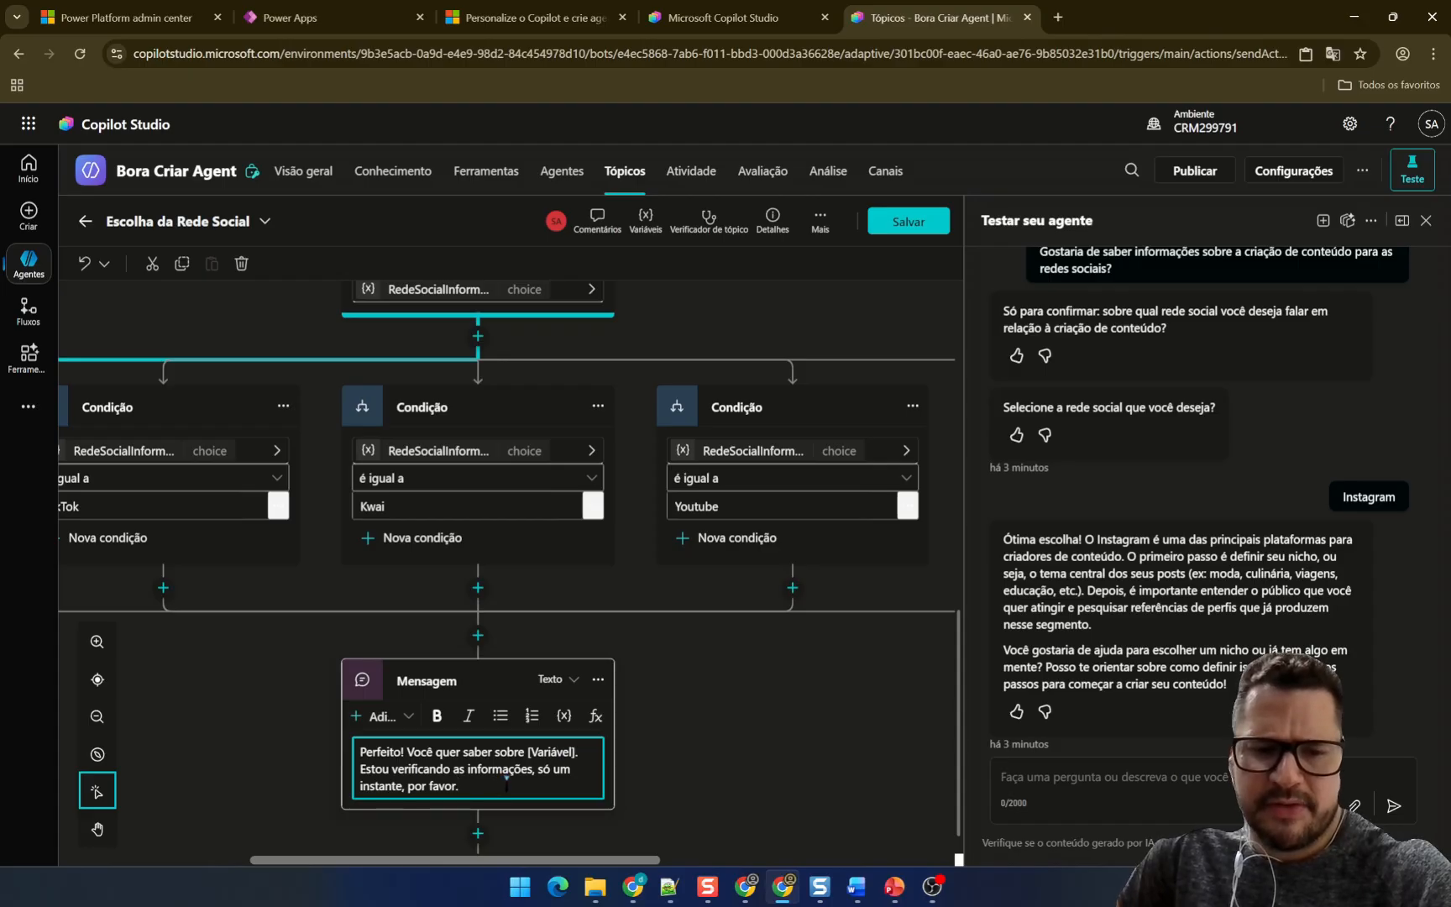
- Replace the "[Variável]" placeholder in the new message with the RedeSocialInformada variable and leave the message editor
click(586, 756)
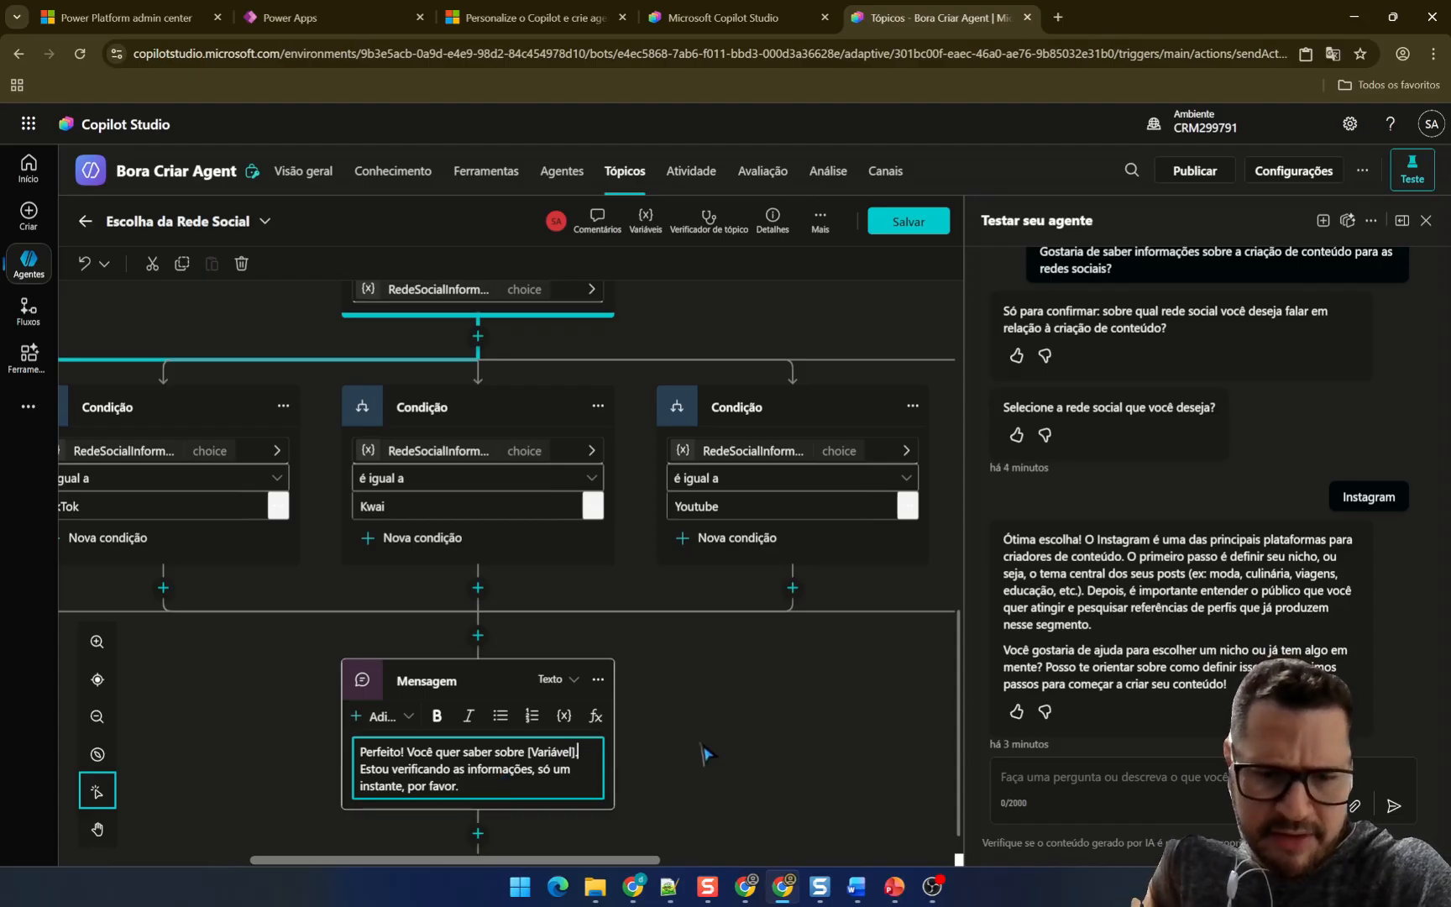
key(Left)
key(shift+Left)
key(shift+Left)
key(shift+Left)
key(shift+Left)
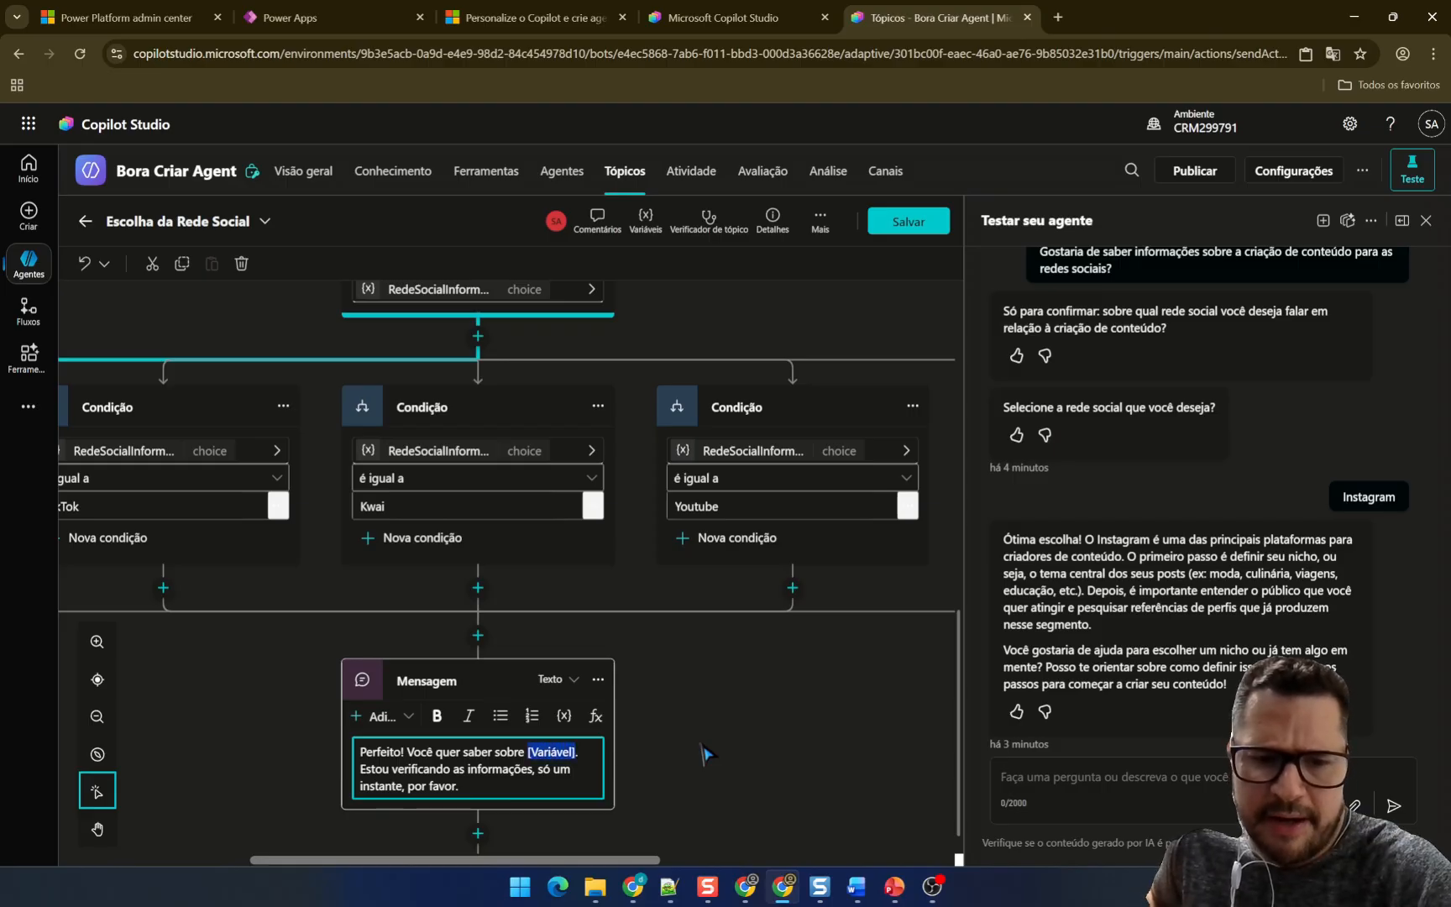
key(BackSpace)
key(Delete)
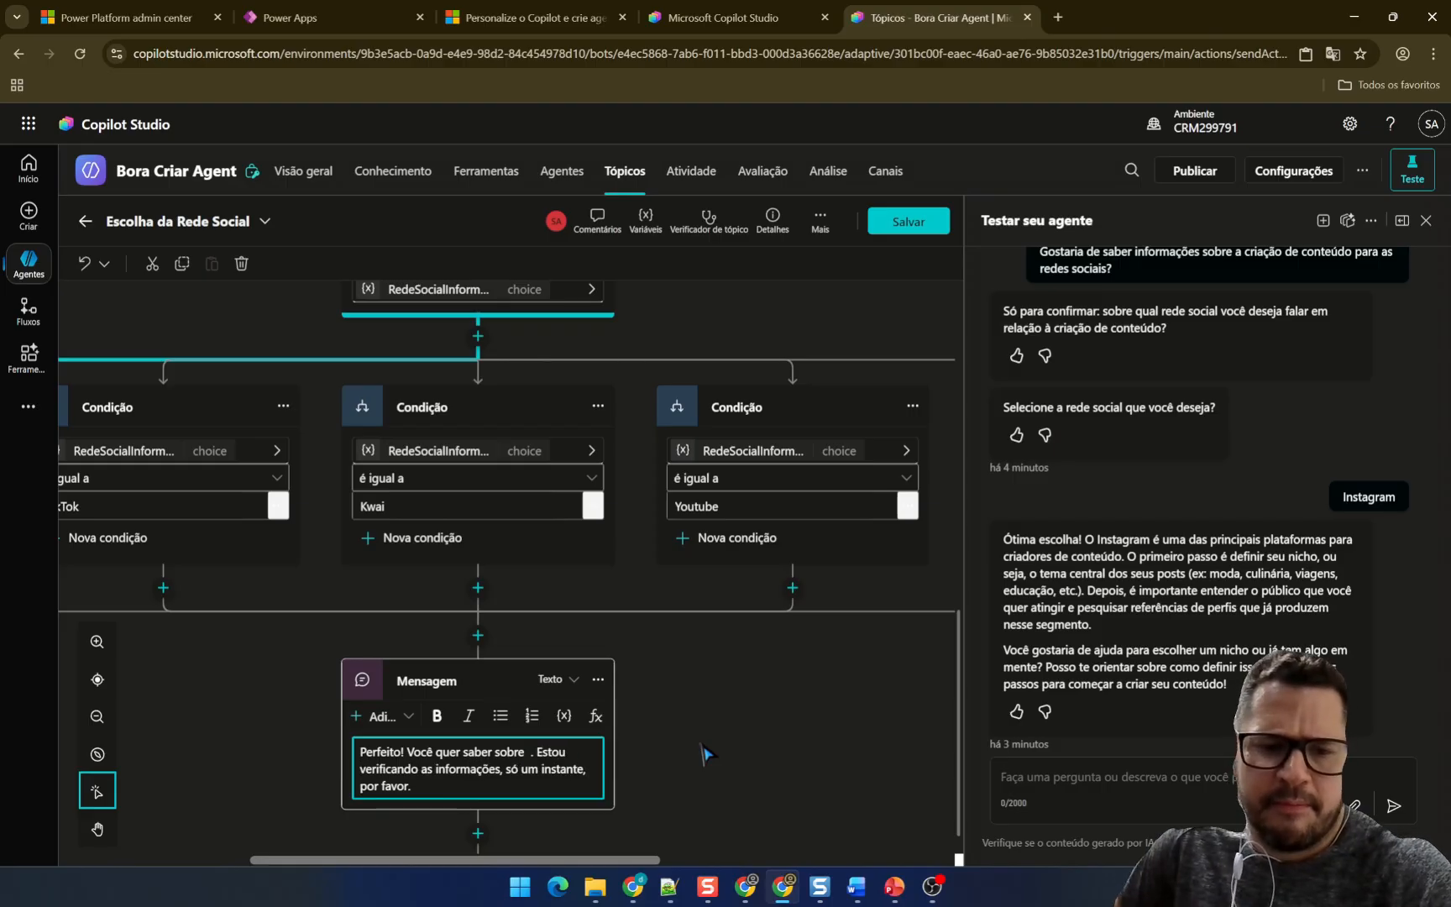
click(564, 717)
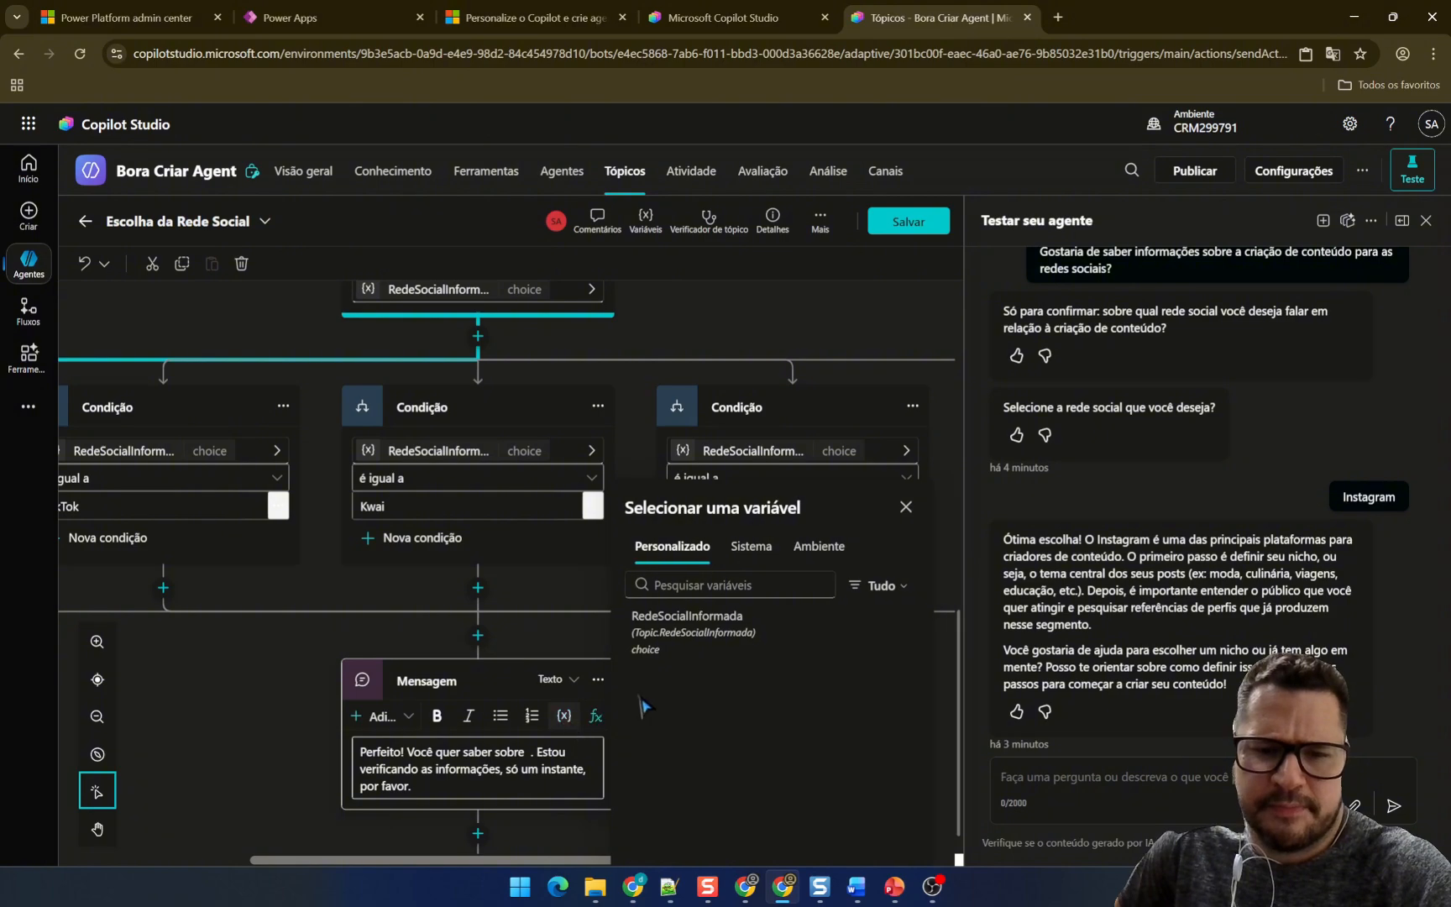
click(687, 628)
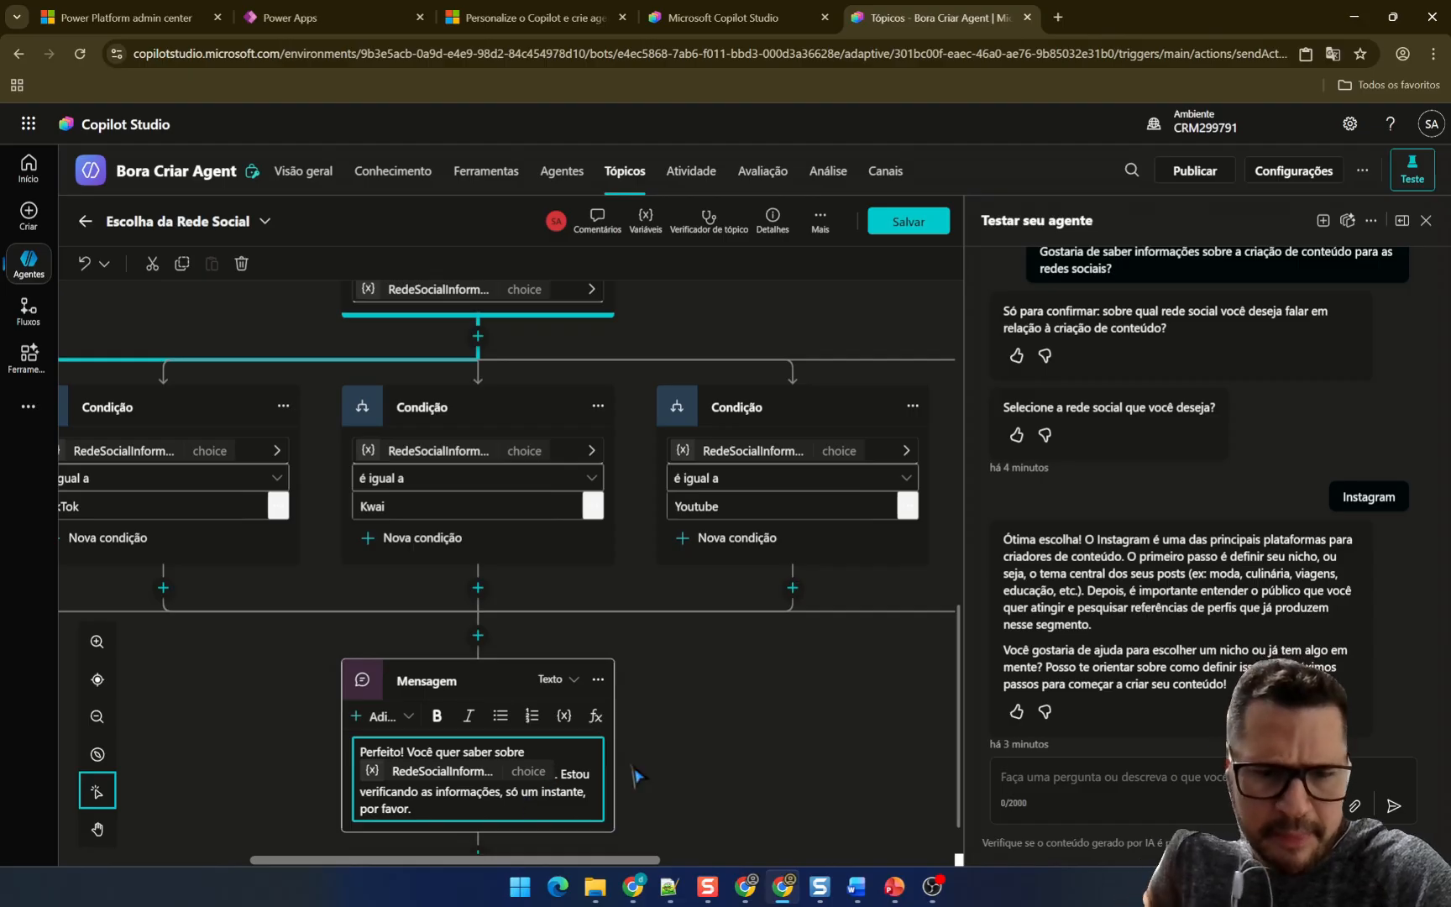
key(BackSpace)
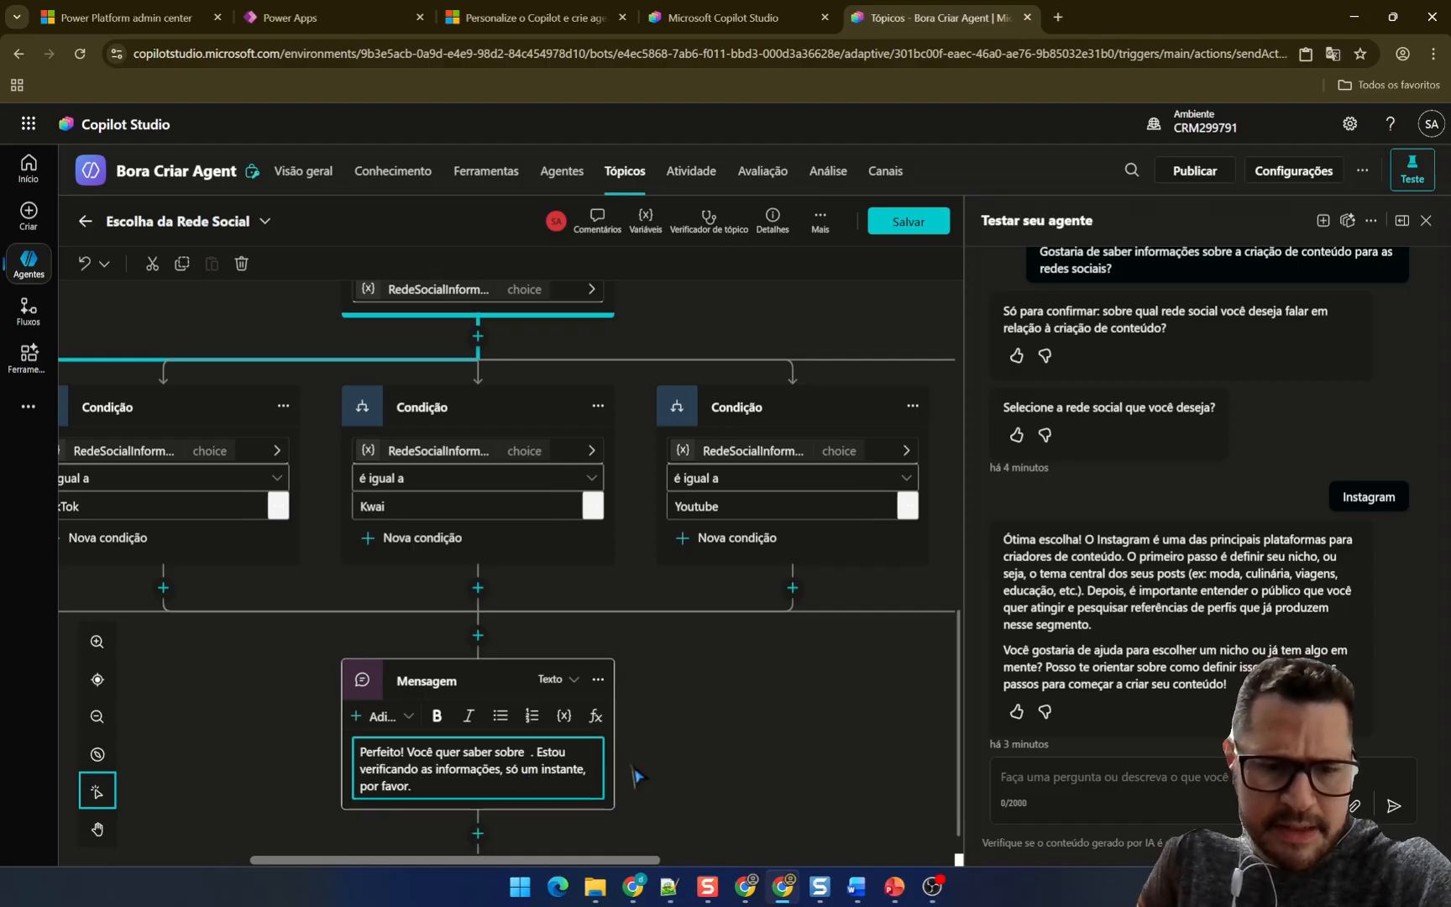
key(ctrl+z)
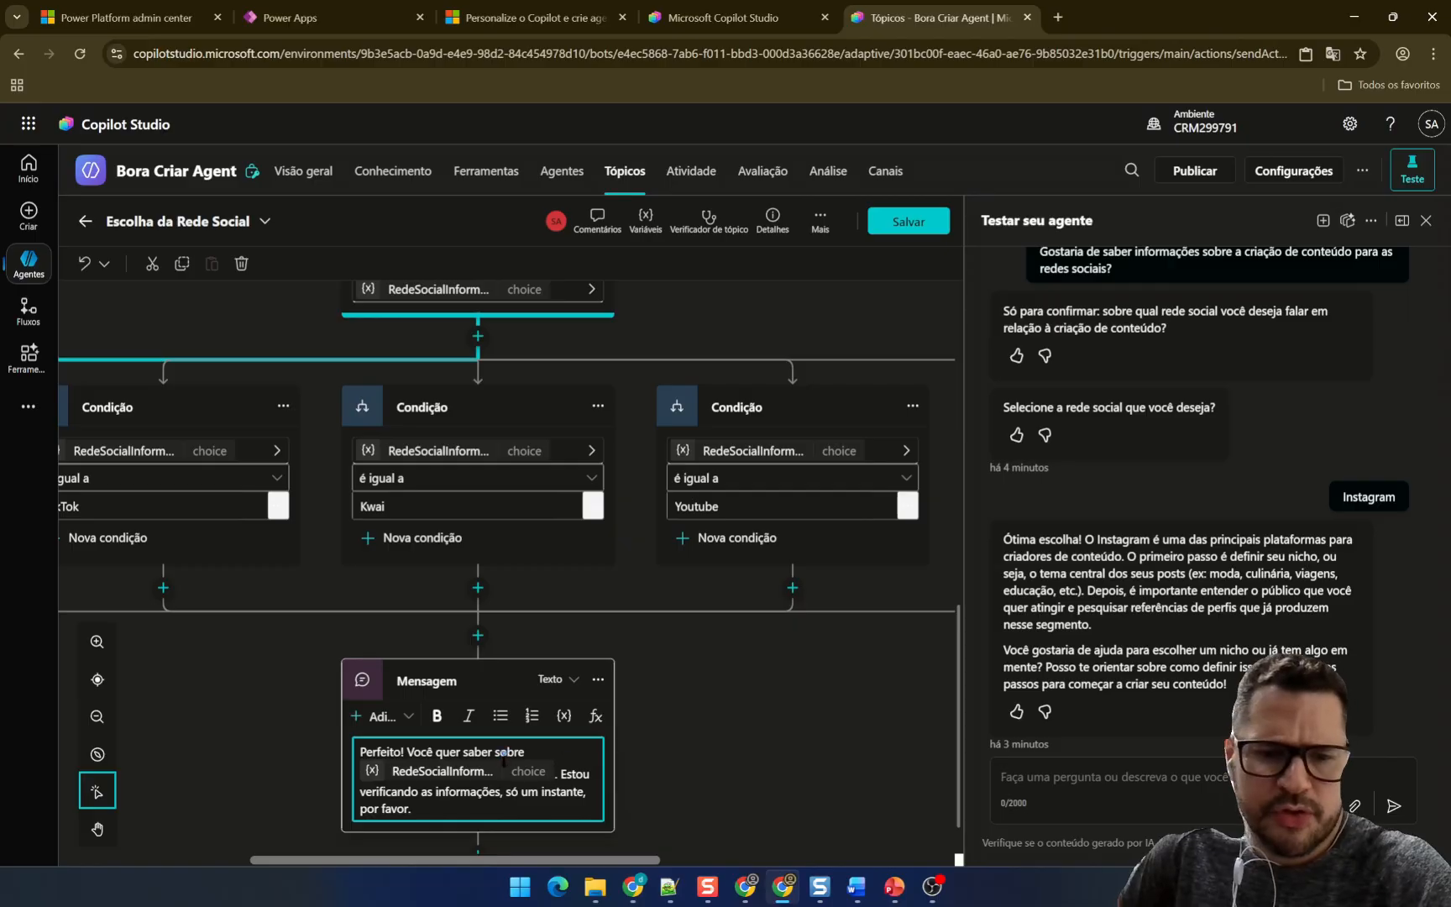
scroll(636, 776, down, 1)
click(663, 773)
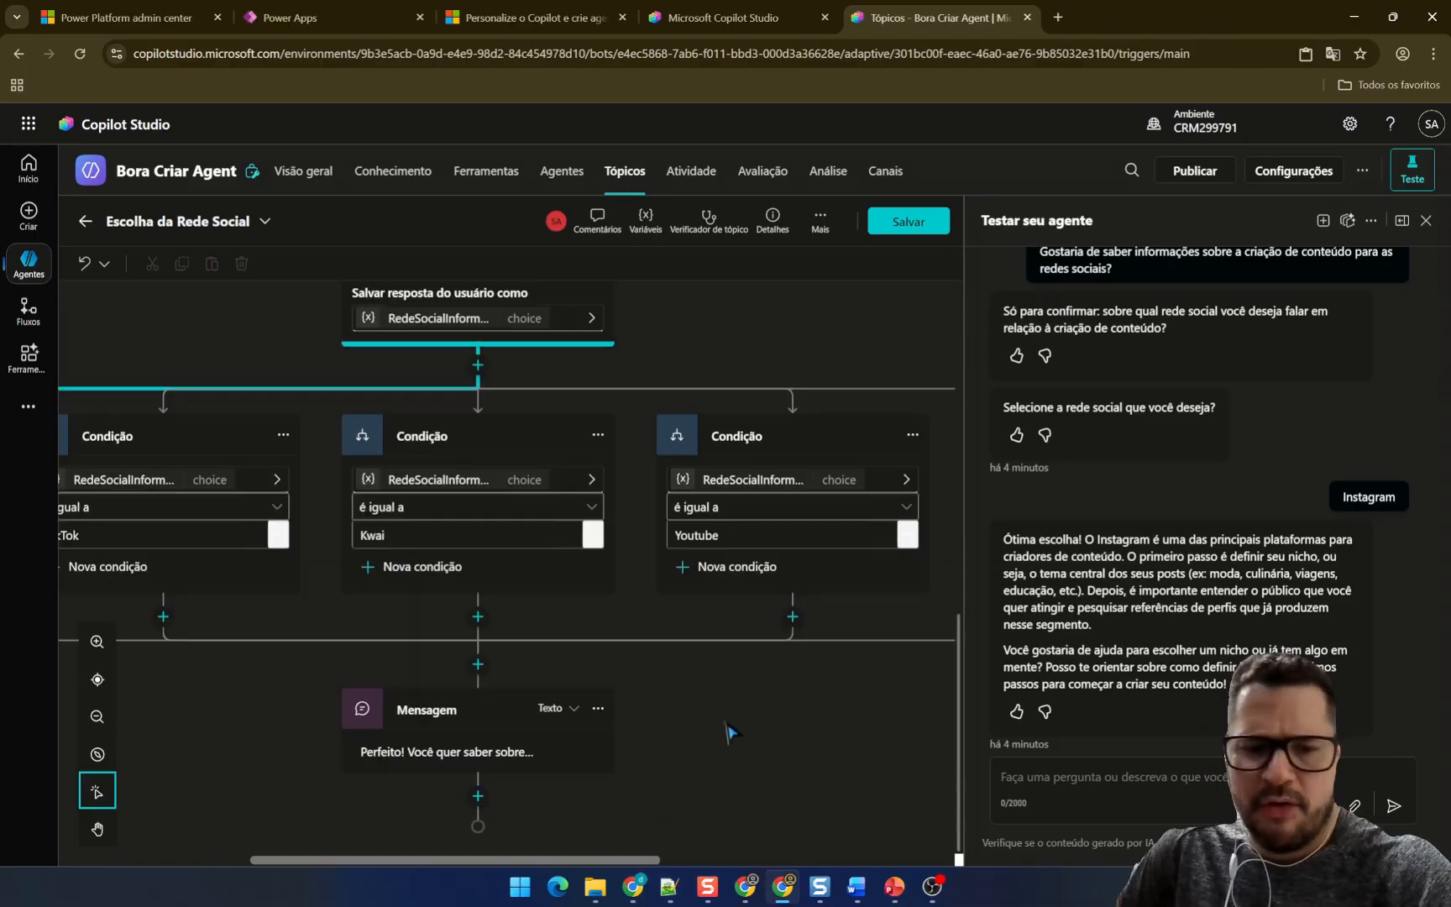
- Add a generative answers node (Respostas generativas) directly below the "Perfeito!" message
click(478, 796)
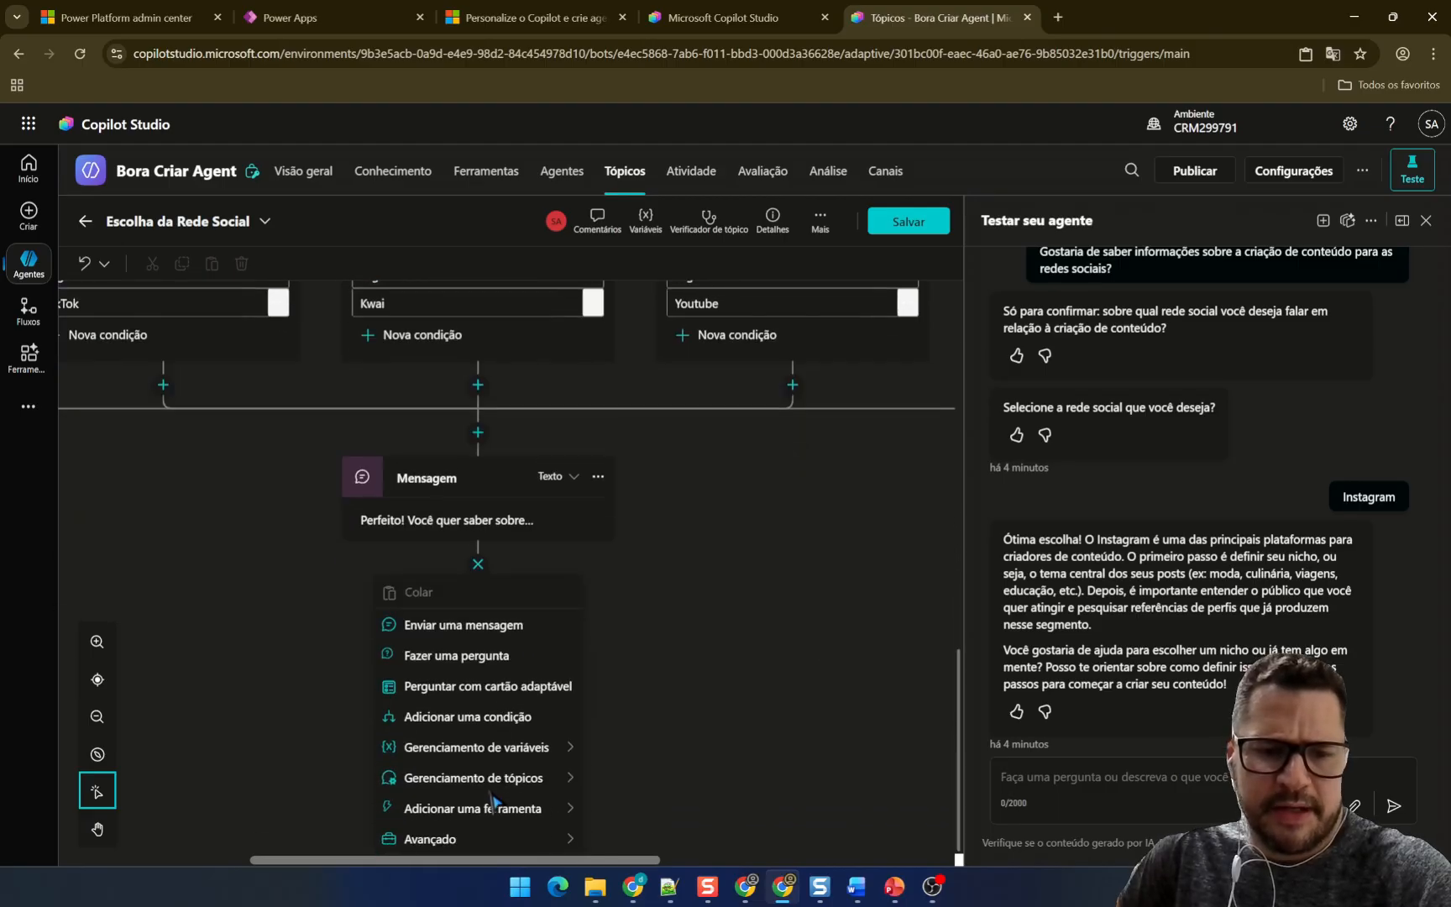
mouse_move(538, 836)
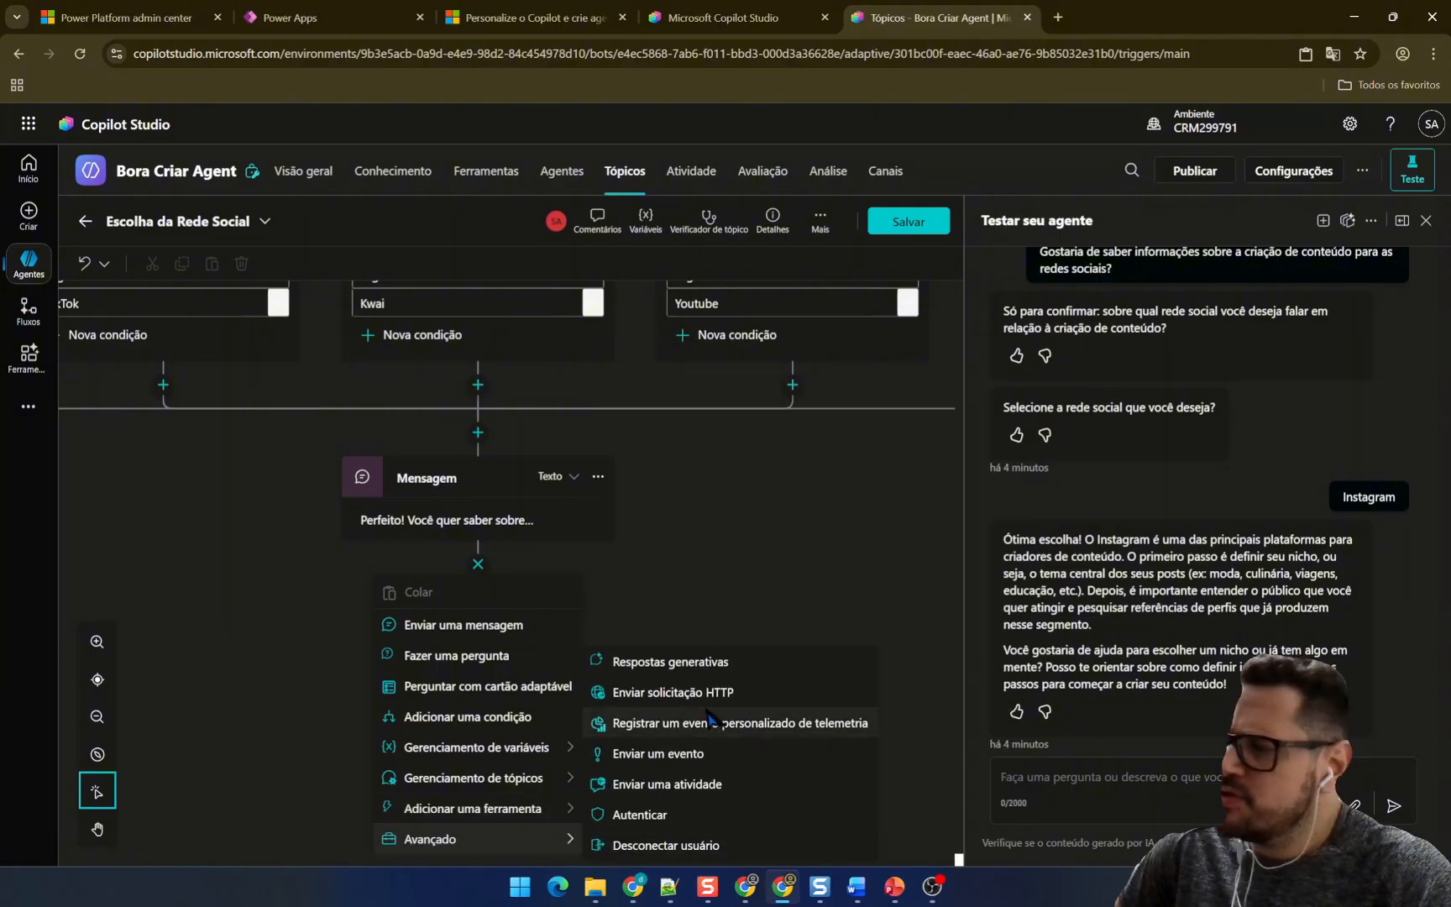
click(681, 670)
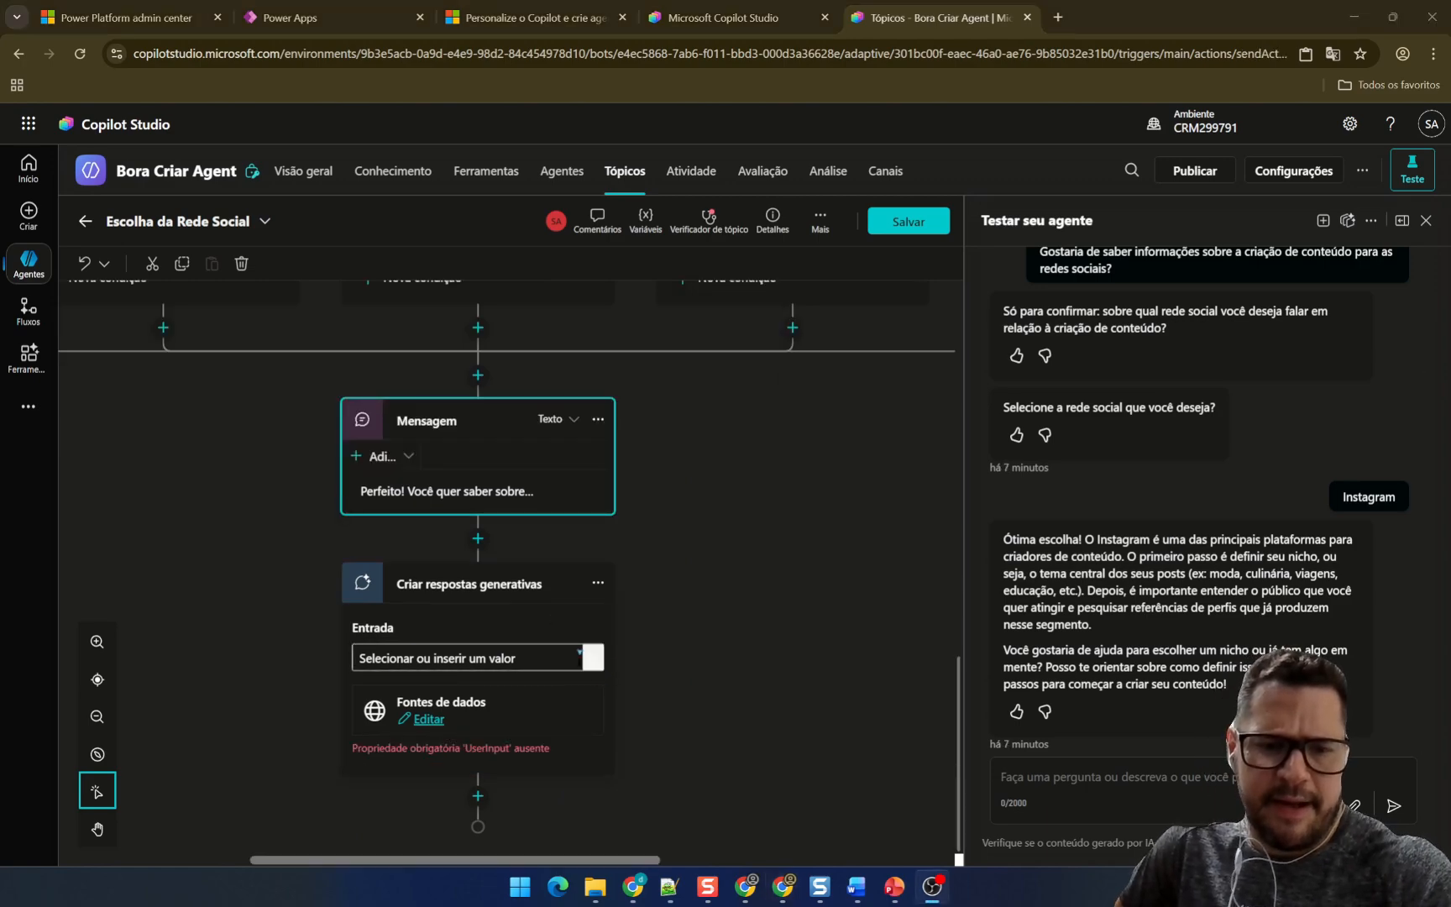
- Set the generative answers input to the formula "Retorne Informações sobre a rede social " & Topic.RedeSocialInformada
click(593, 657)
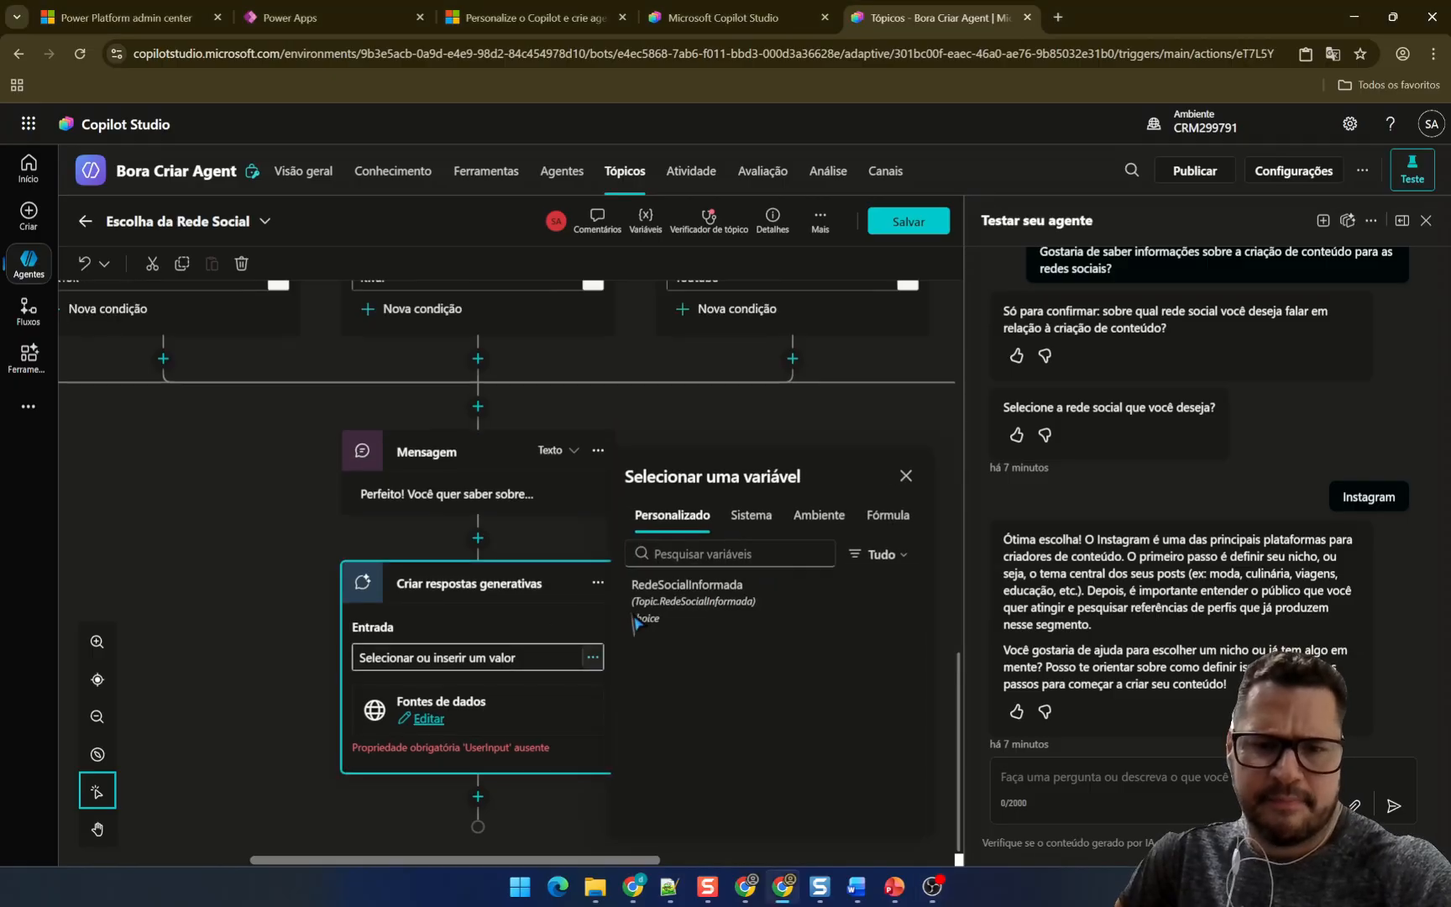
click(890, 519)
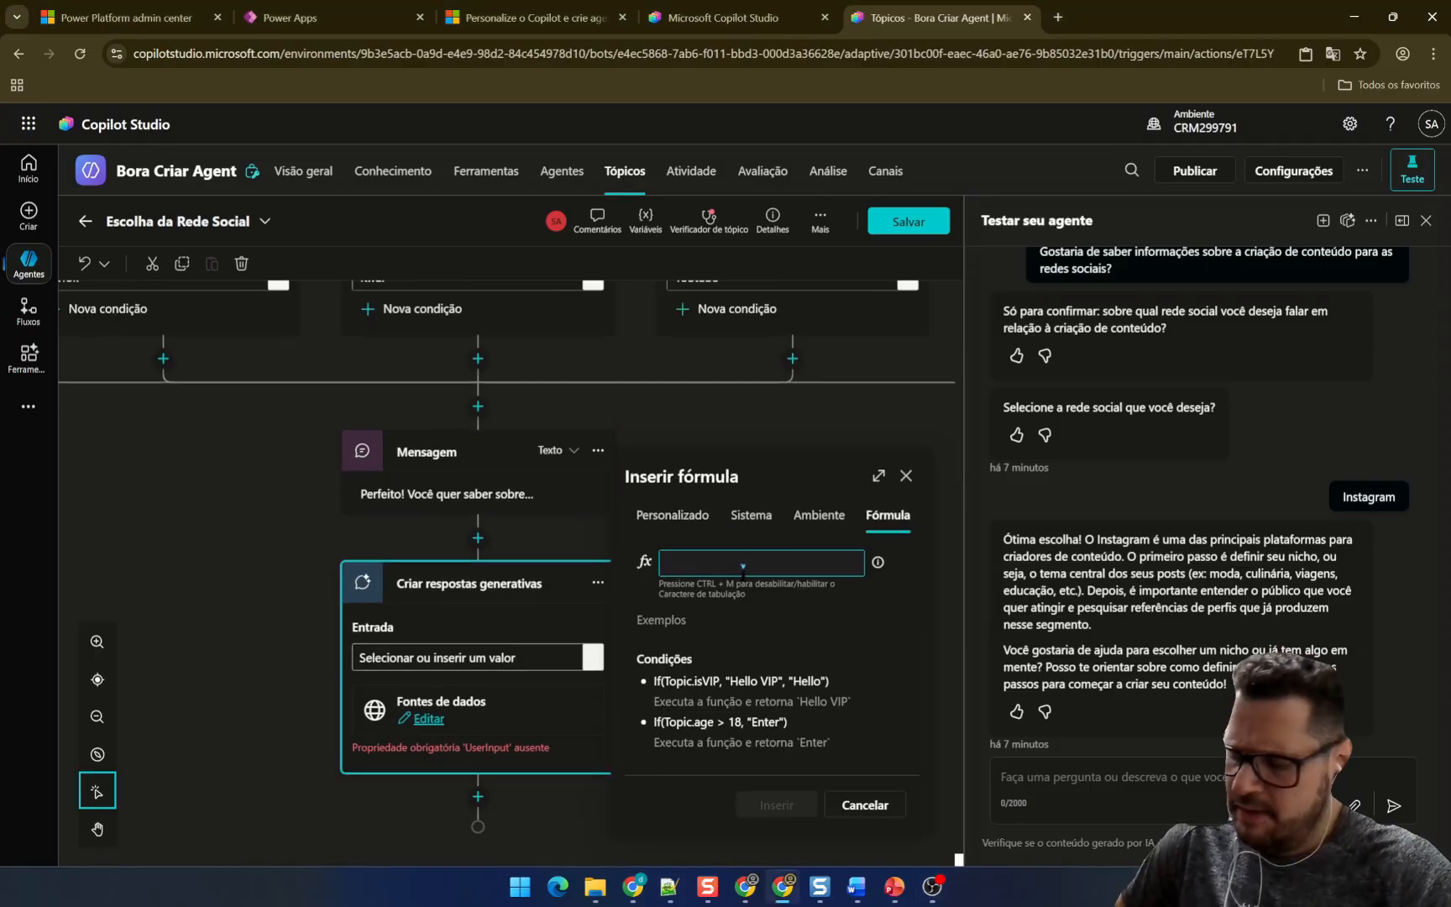
text("Ret)
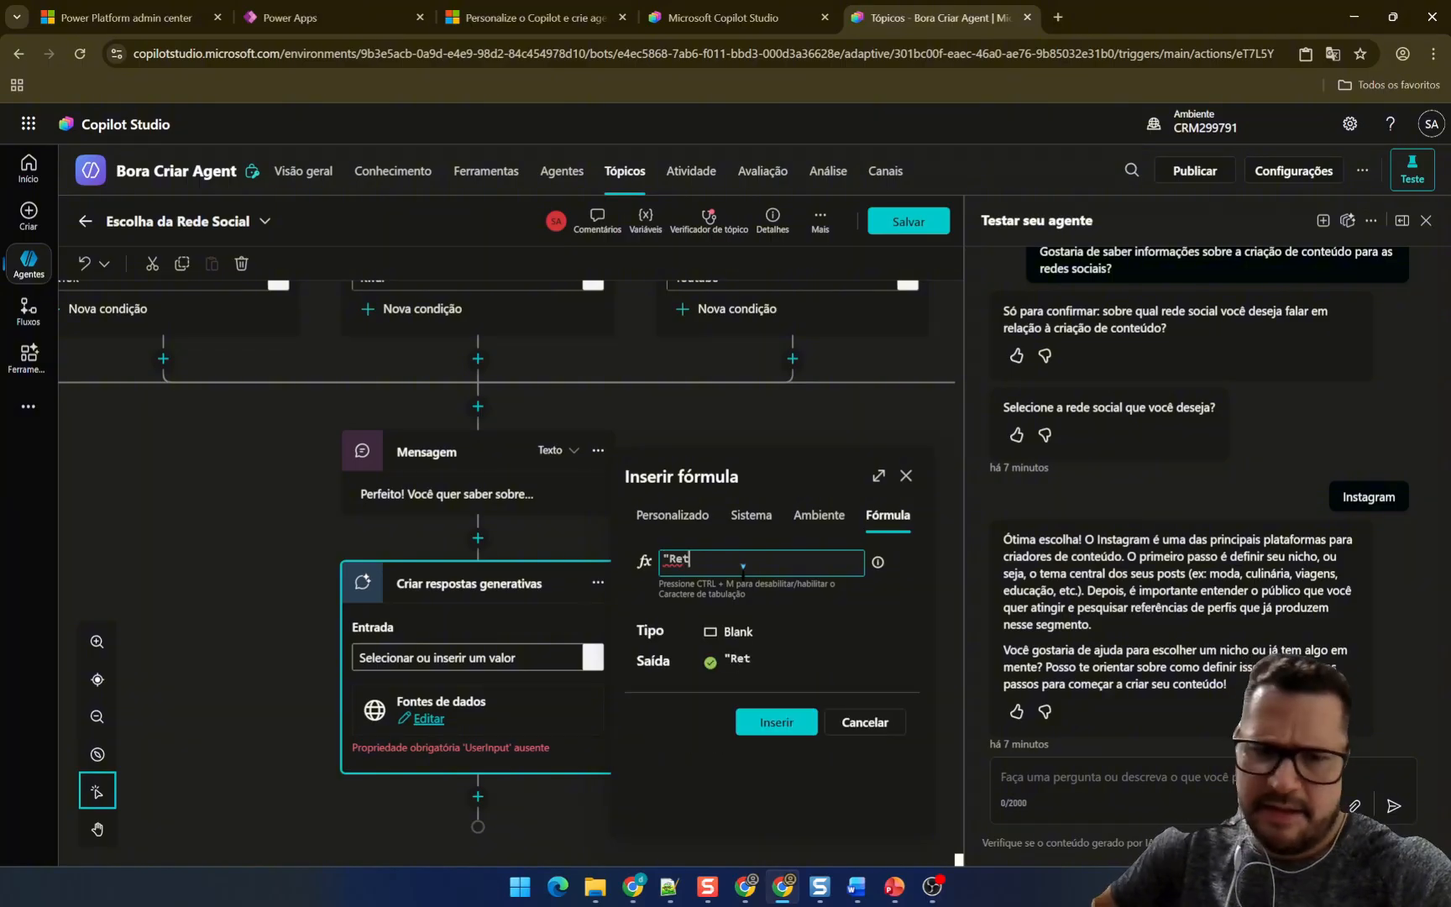
text(orne Informações sobre a re)
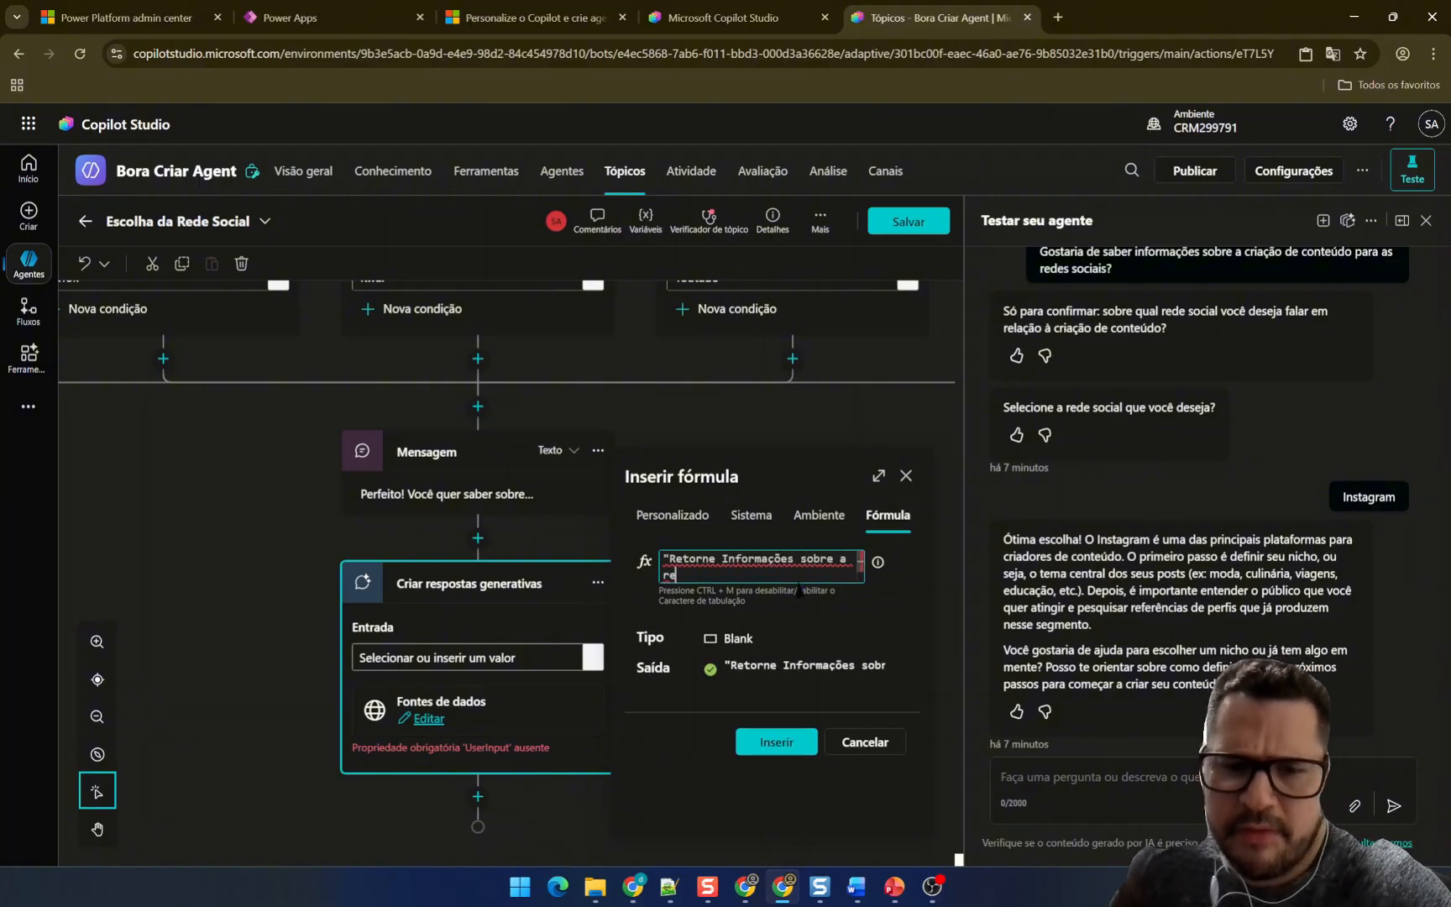
text(de social " & Topic.RedeSocialInformada)
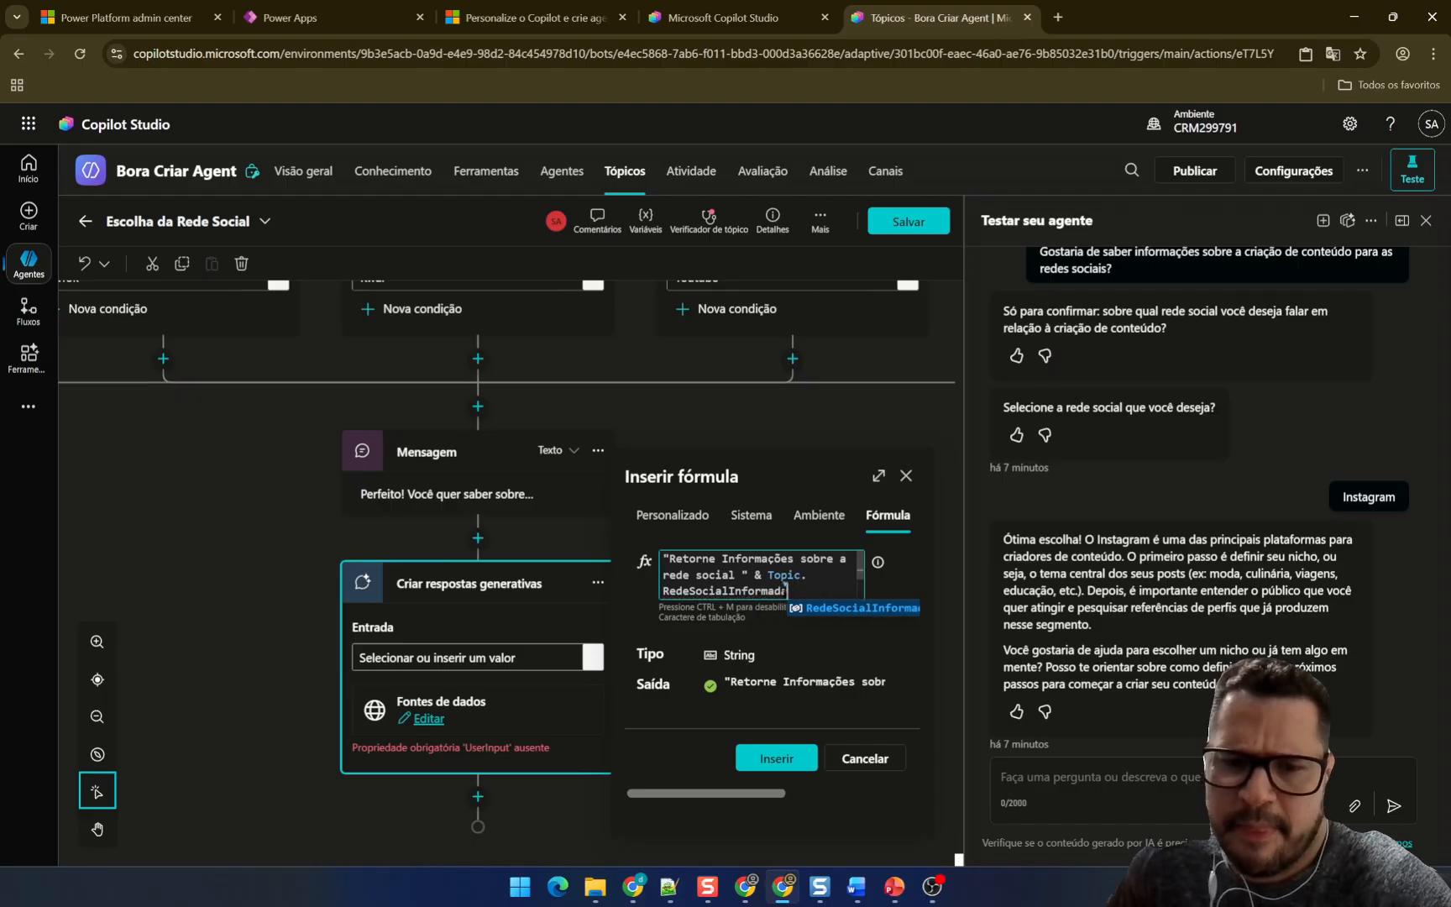
click(830, 610)
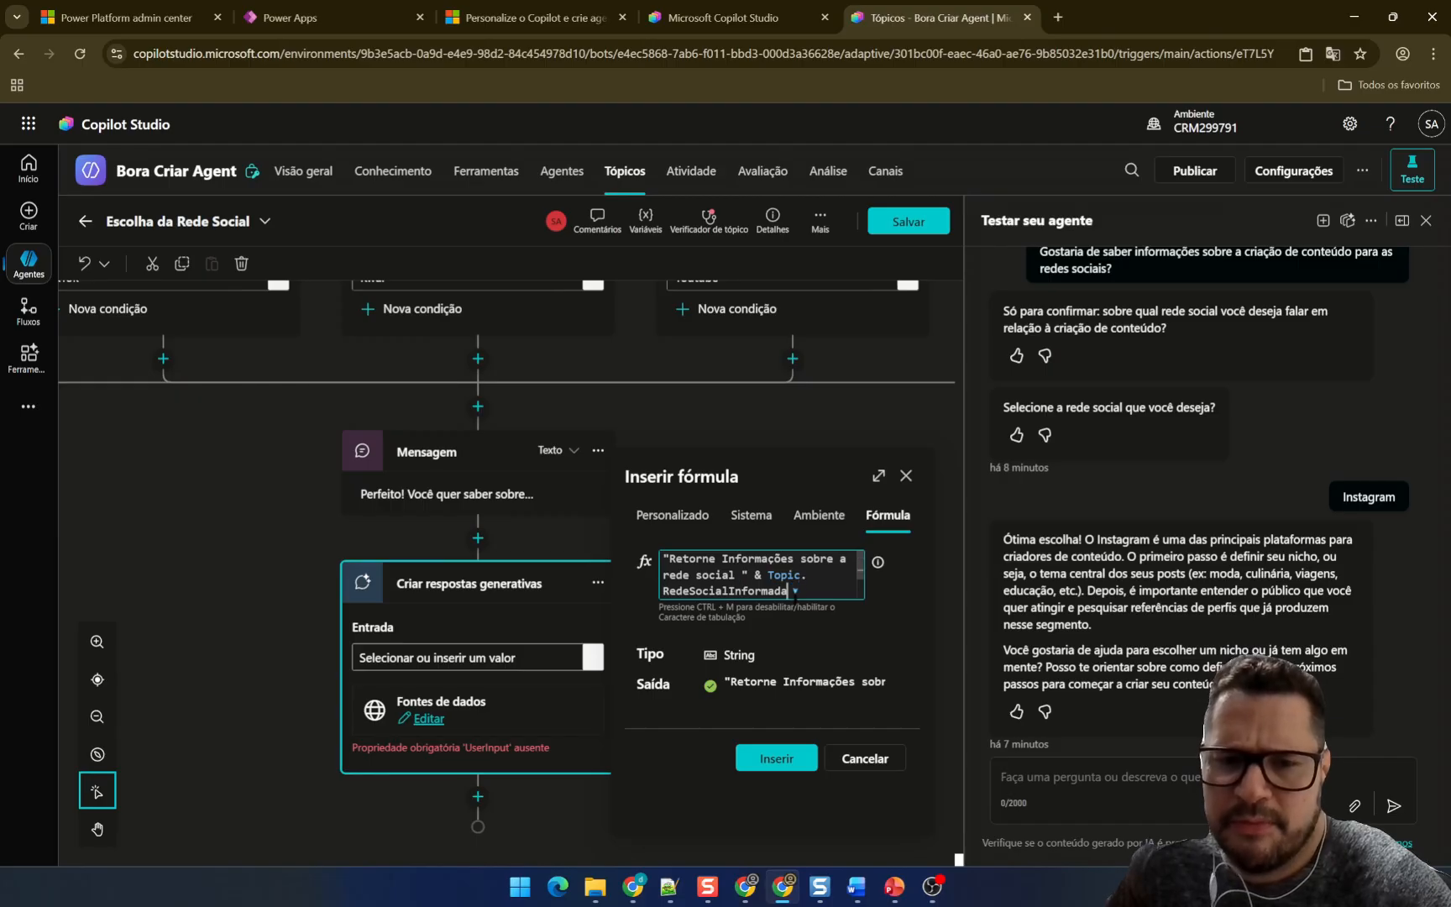
double_click(790, 590)
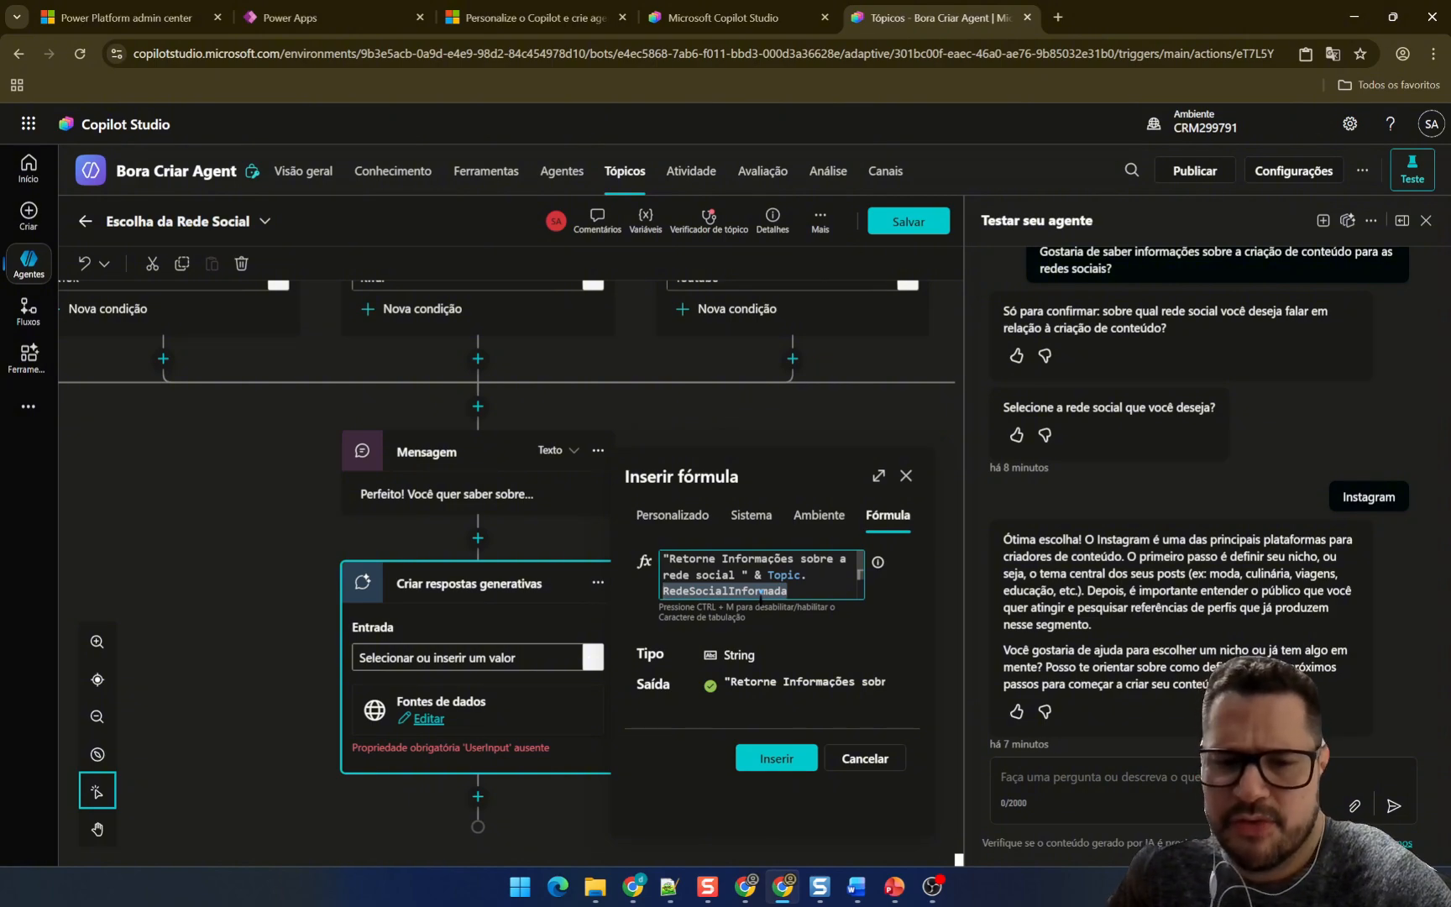
click(789, 758)
click(768, 661)
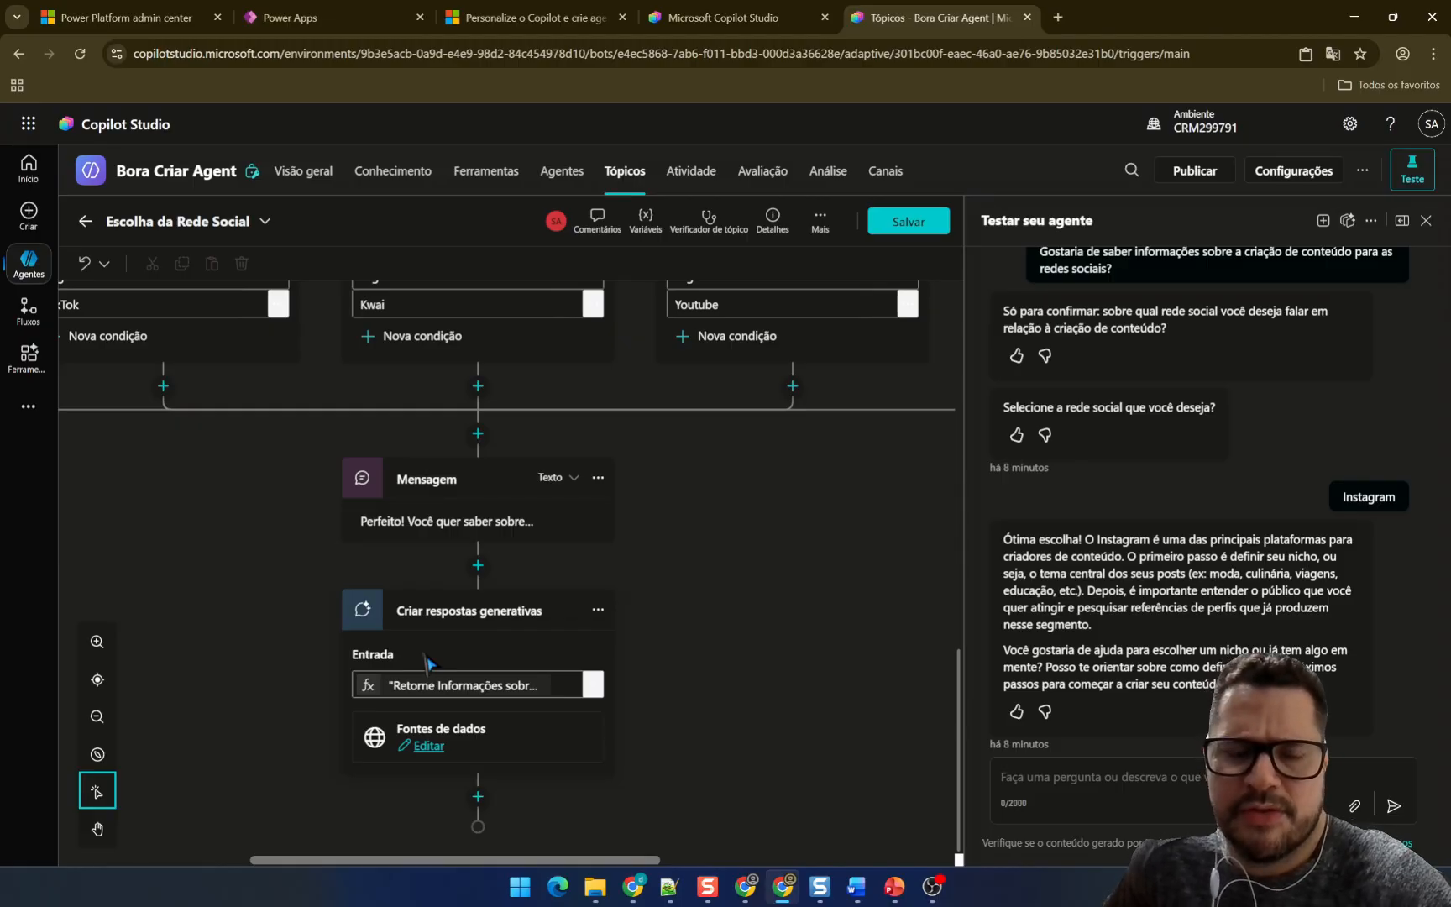
- Save the topic with its new message and generative answers node
scroll(546, 650, up, 4)
scroll(546, 650, down, 4)
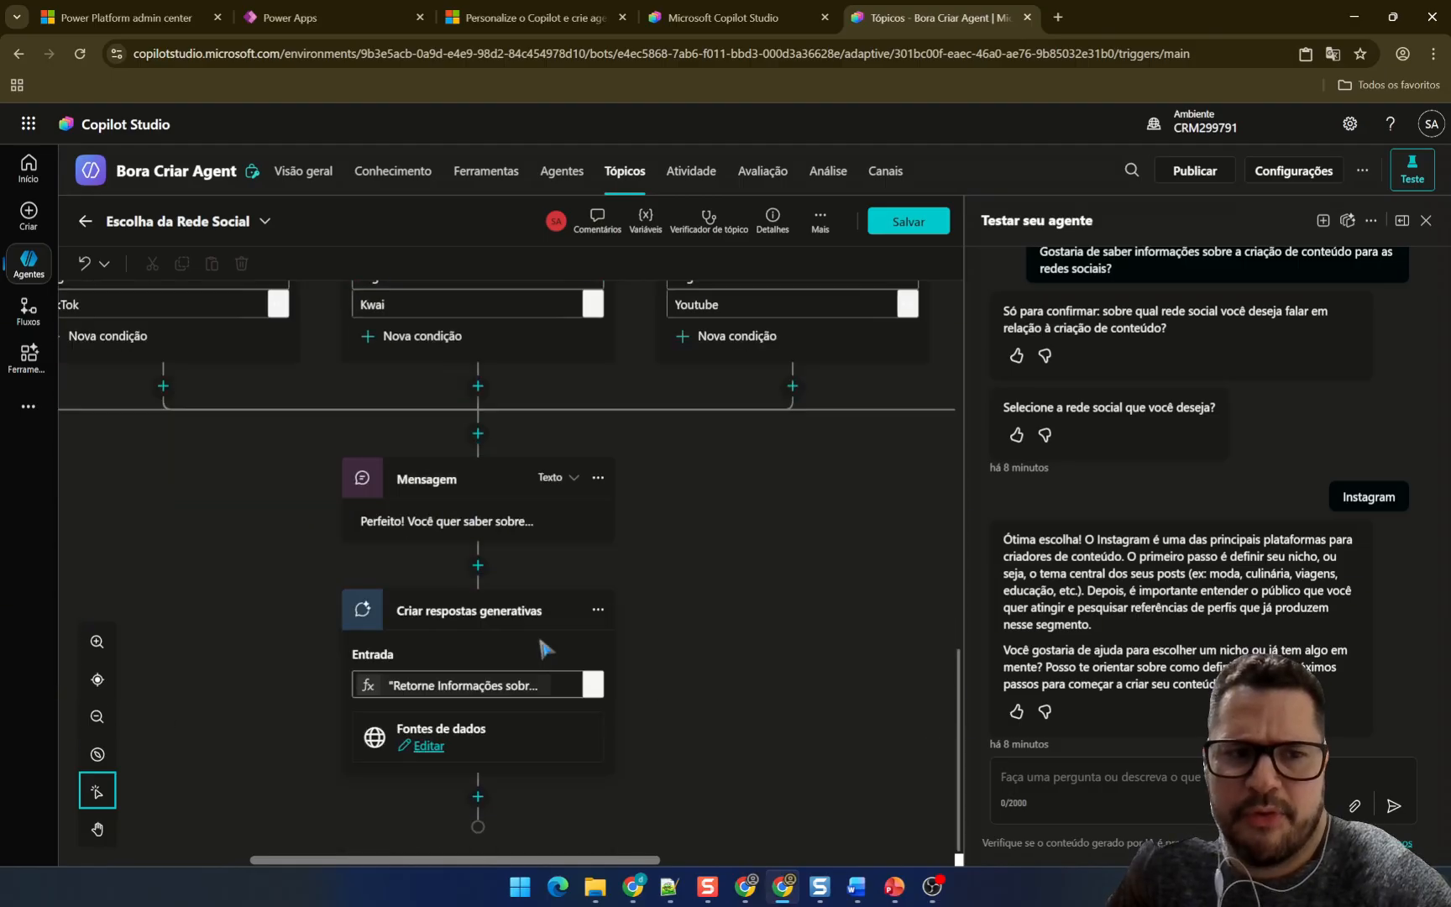
click(927, 225)
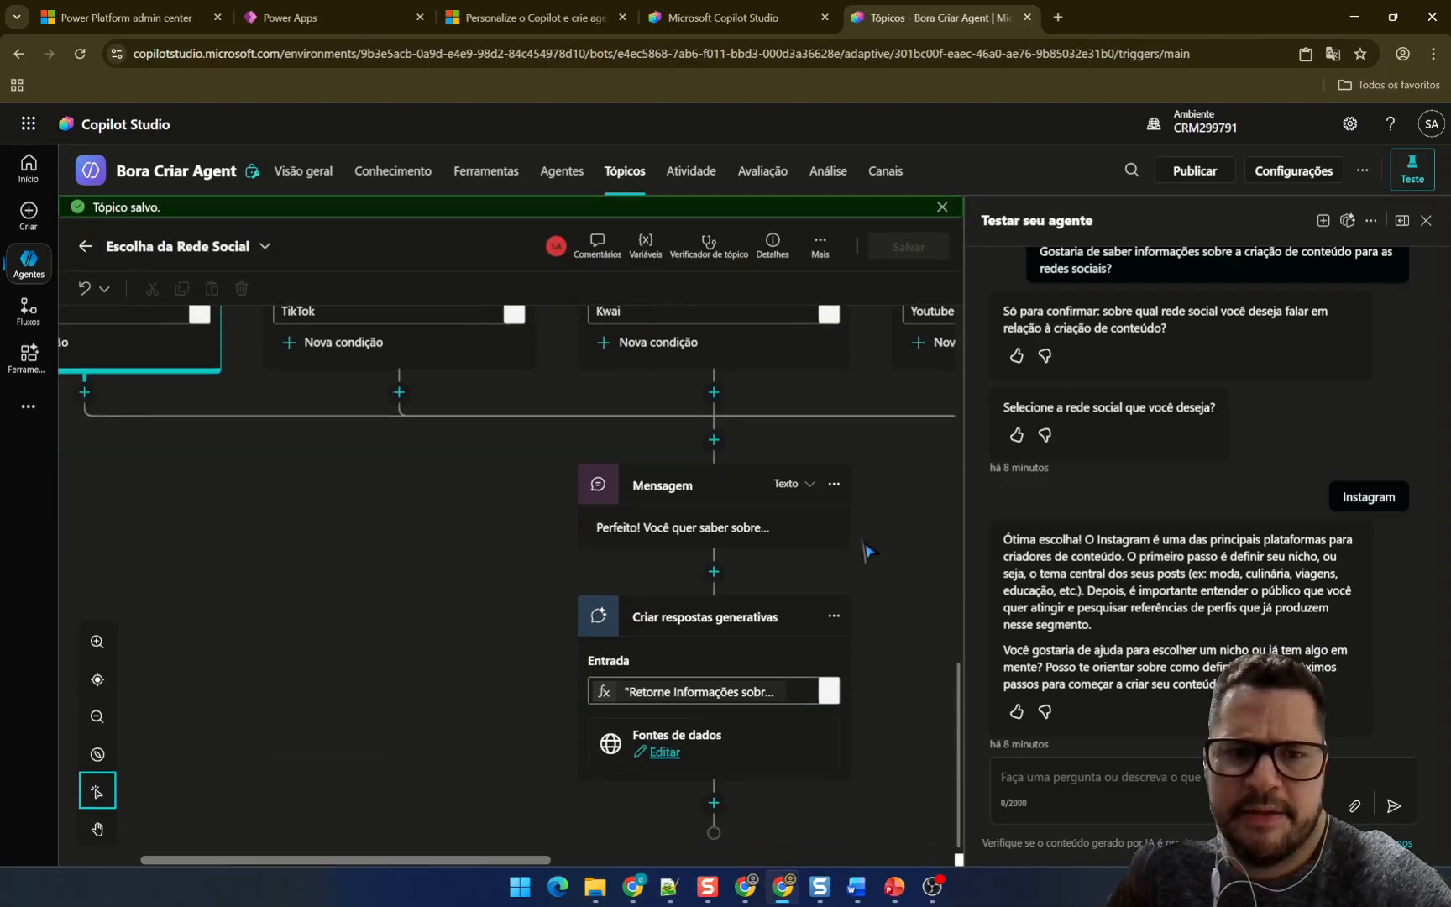
- Change the trigger at the start of the topic from the agent's choice to "O usuário diz uma frase"
scroll(868, 551, down, 3)
drag(482, 861, 568, 860)
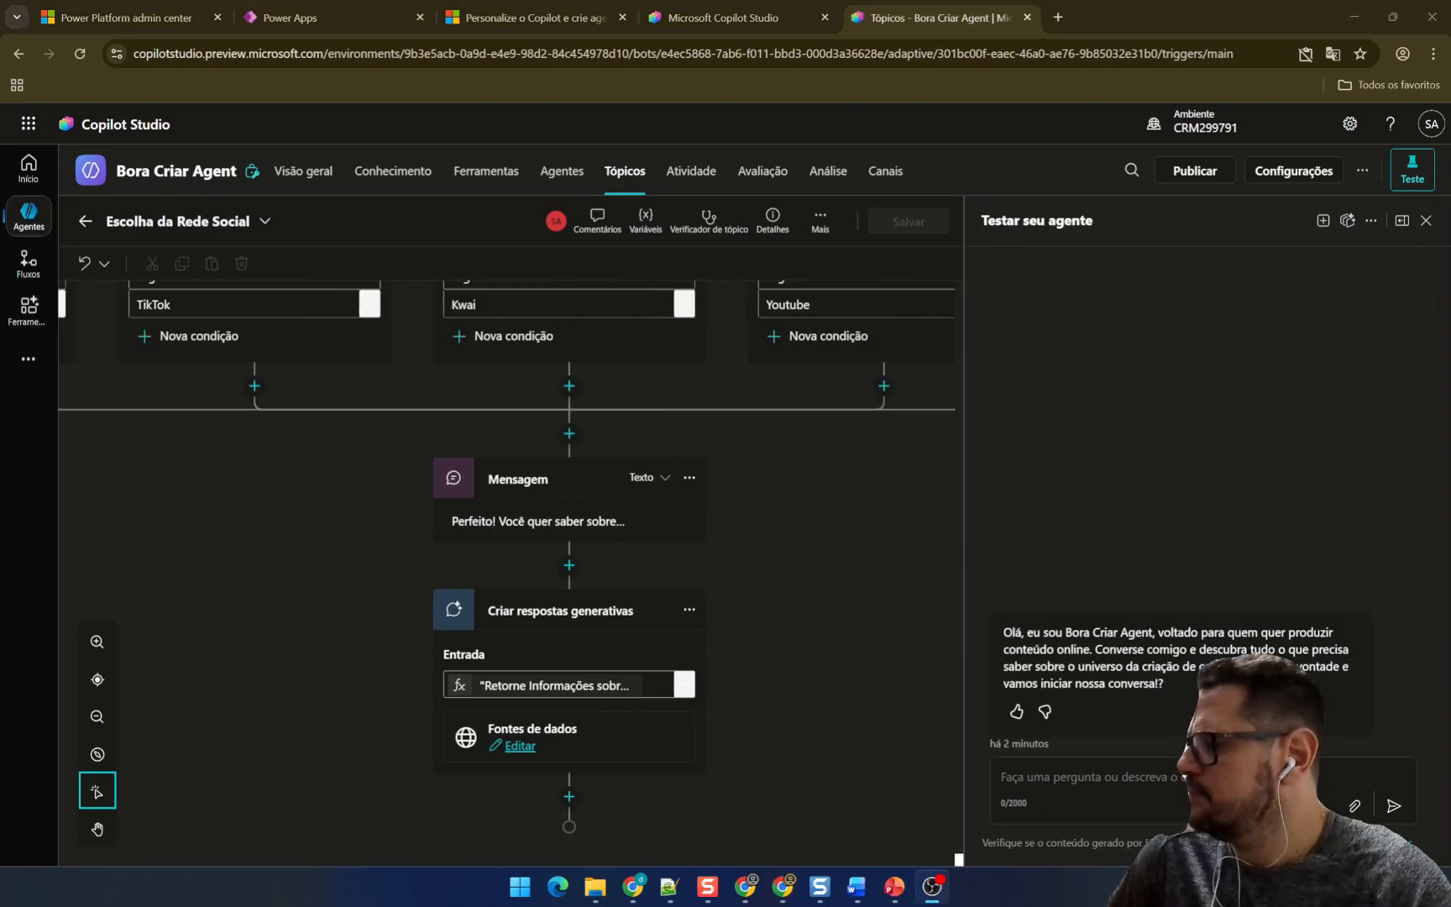
scroll(724, 617, up, 10)
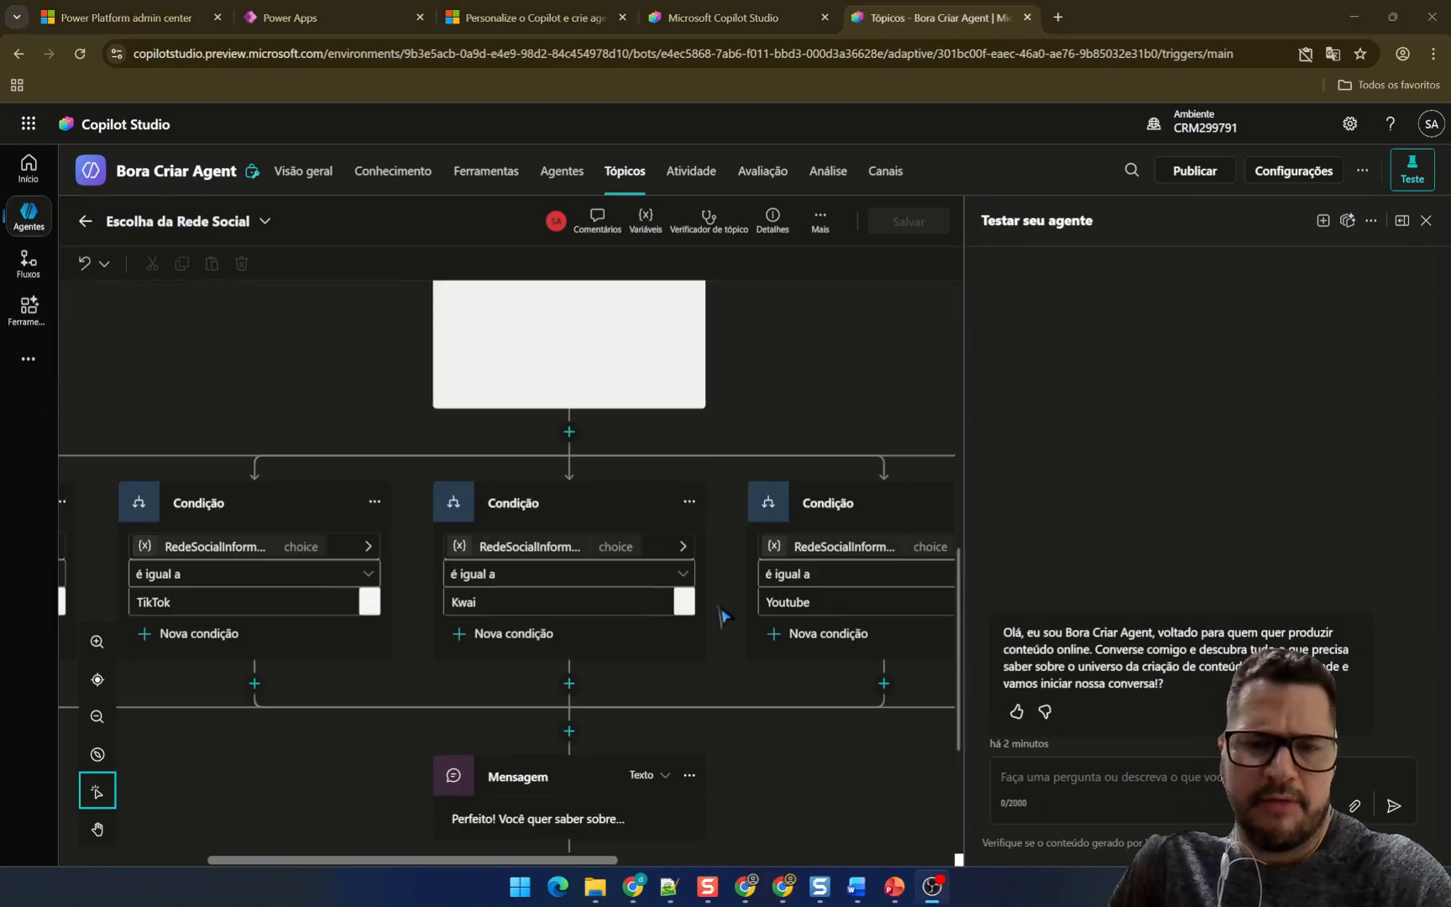
scroll(724, 618, up, 3)
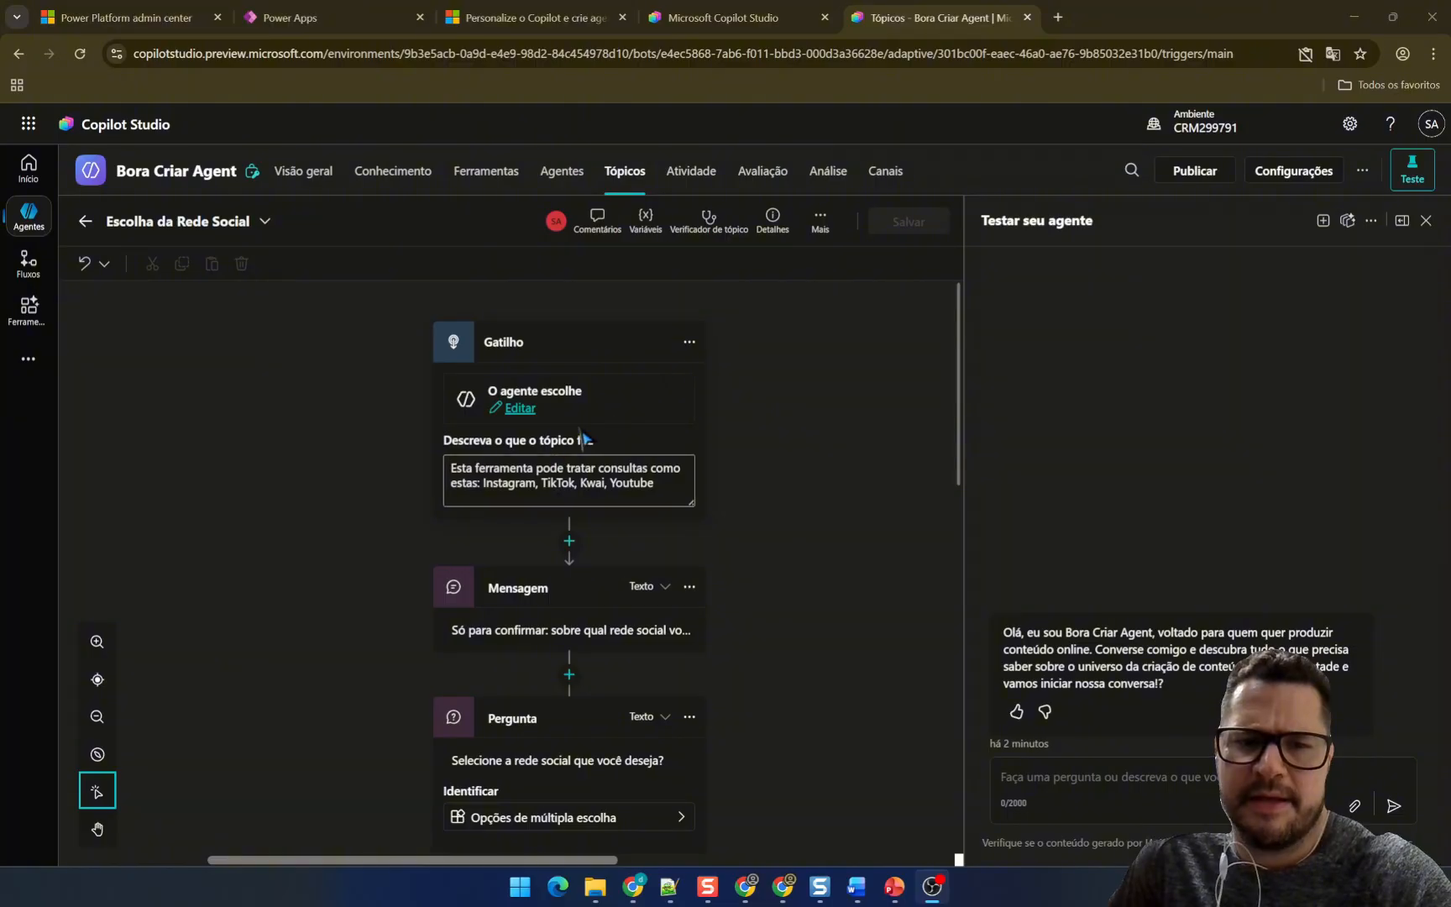
click(526, 415)
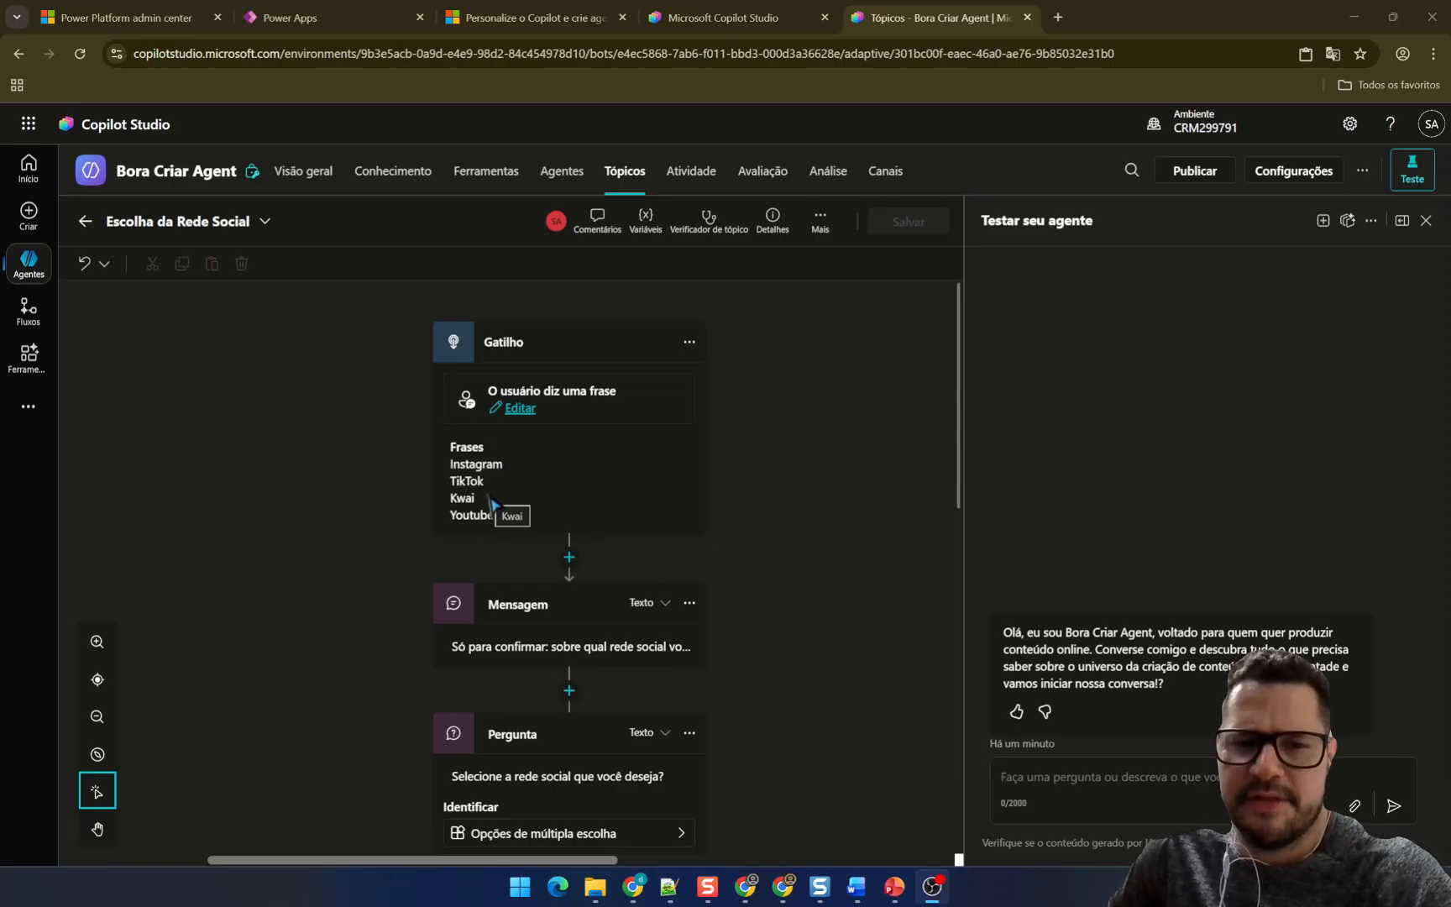
- Review the topic's flow from the trigger through the message, question and conditions to the "Perfeito!" message and generative answers node
scroll(709, 452, down, 2)
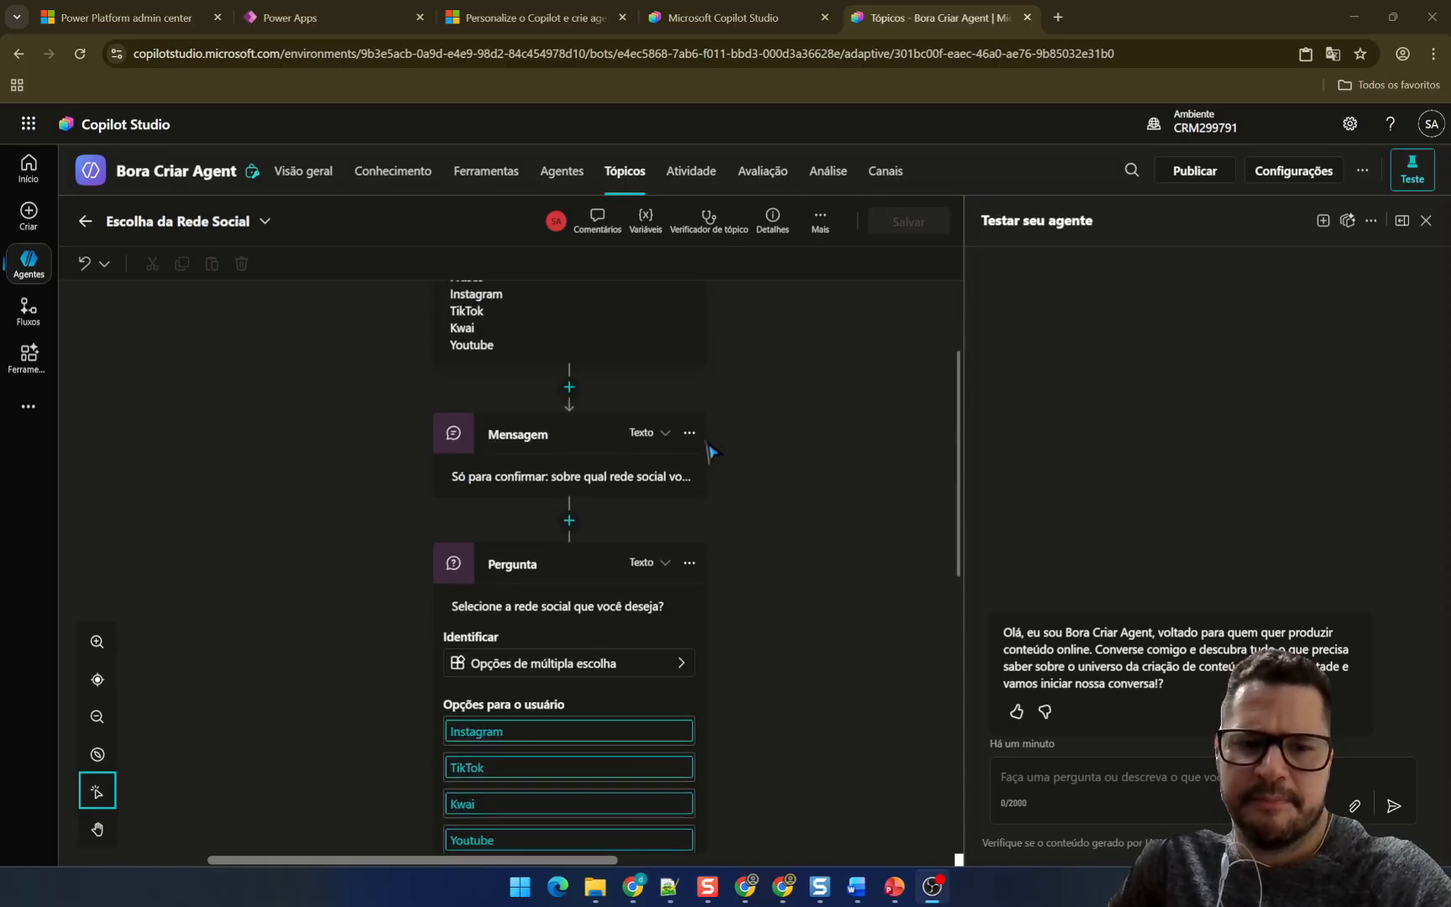
scroll(709, 452, down, 1)
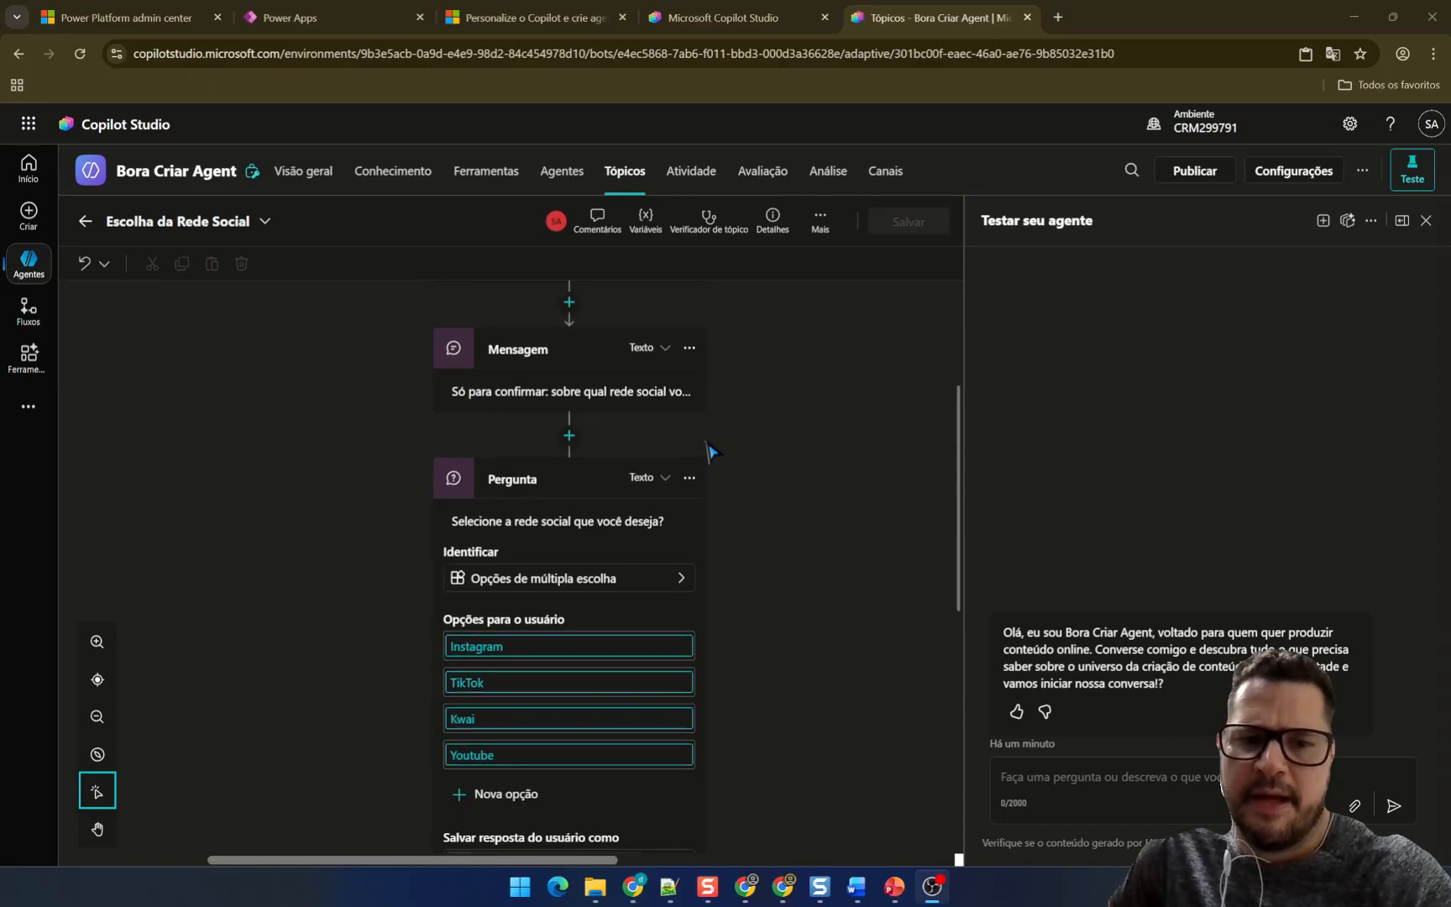
click(614, 403)
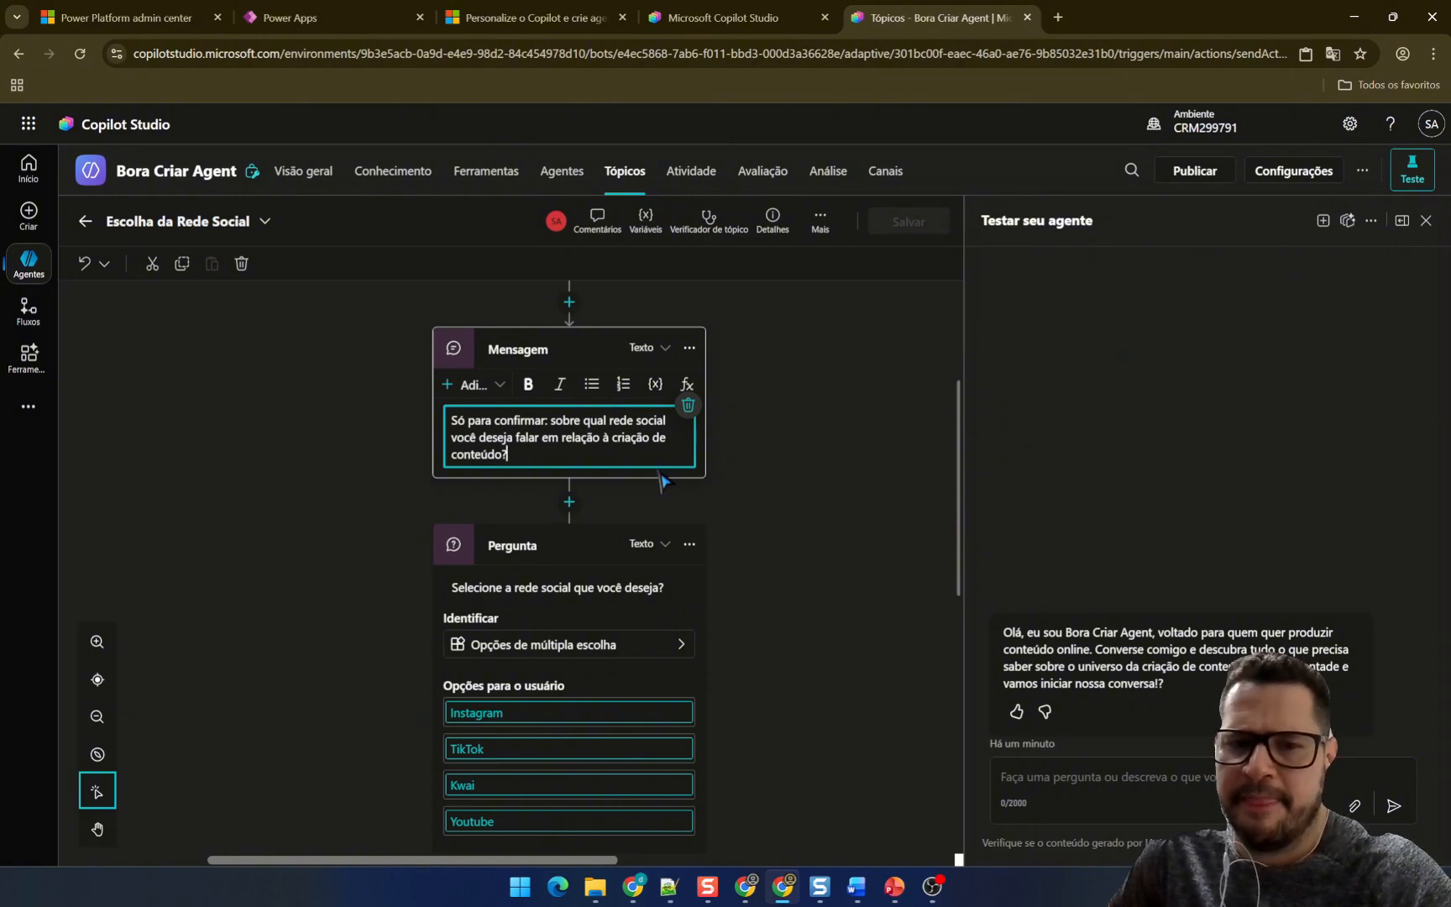
scroll(610, 427, down, 3)
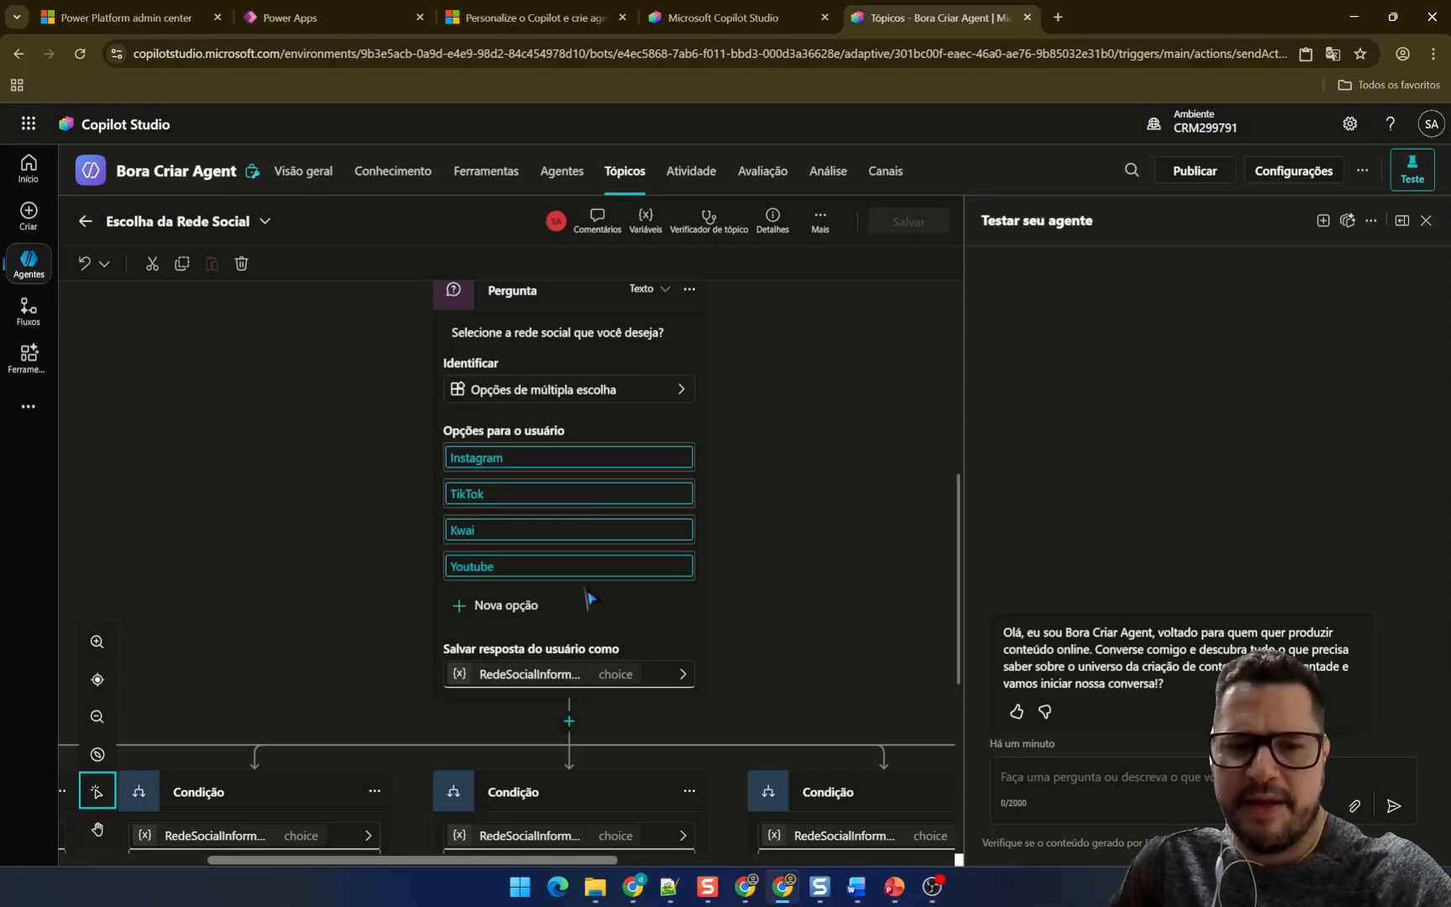
scroll(588, 598, down, 1)
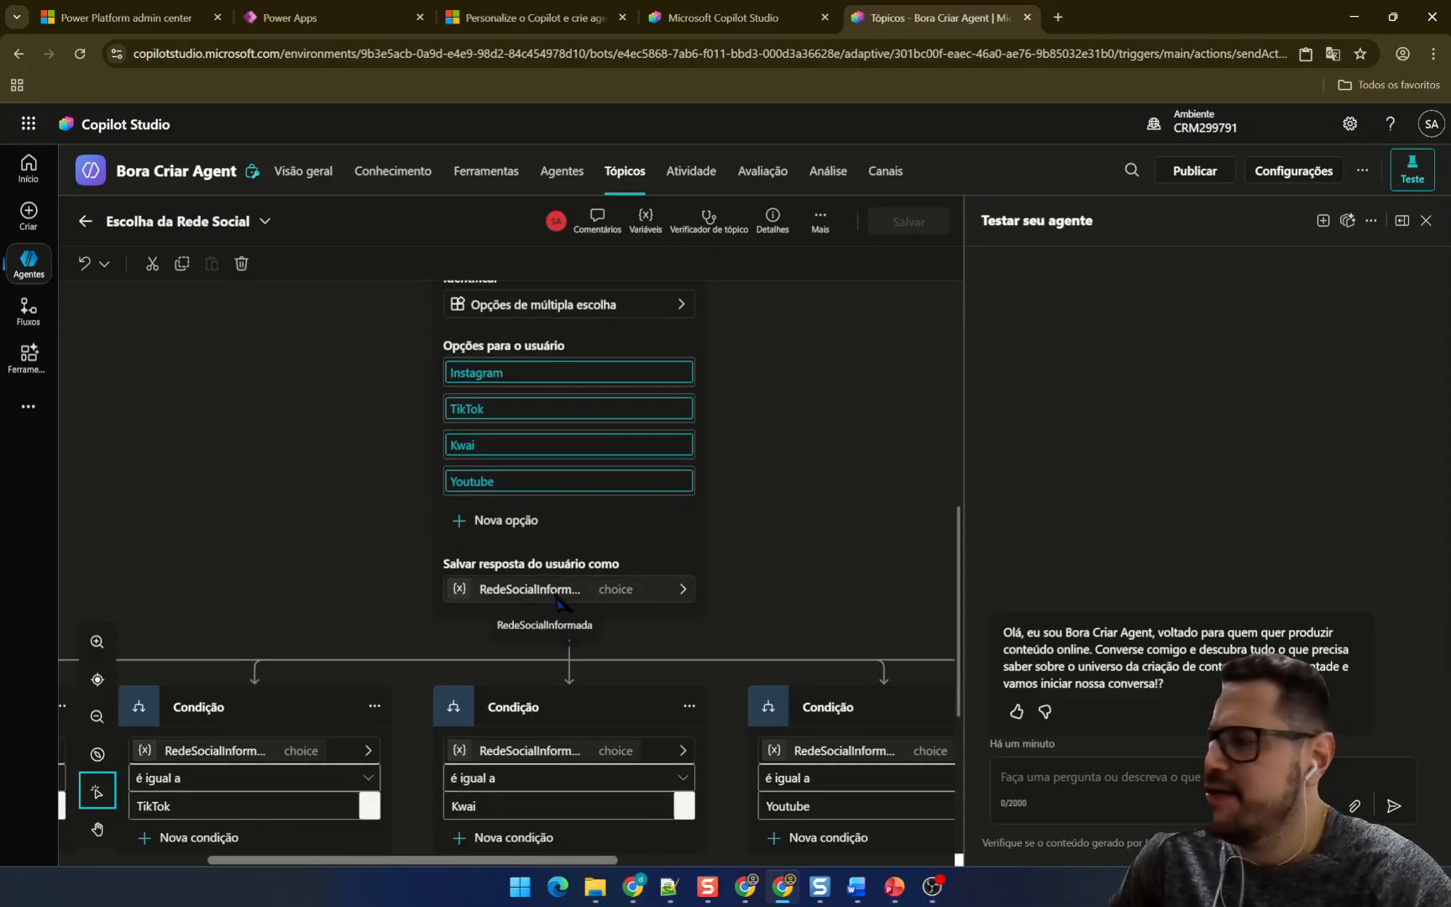
scroll(659, 478, down, 2)
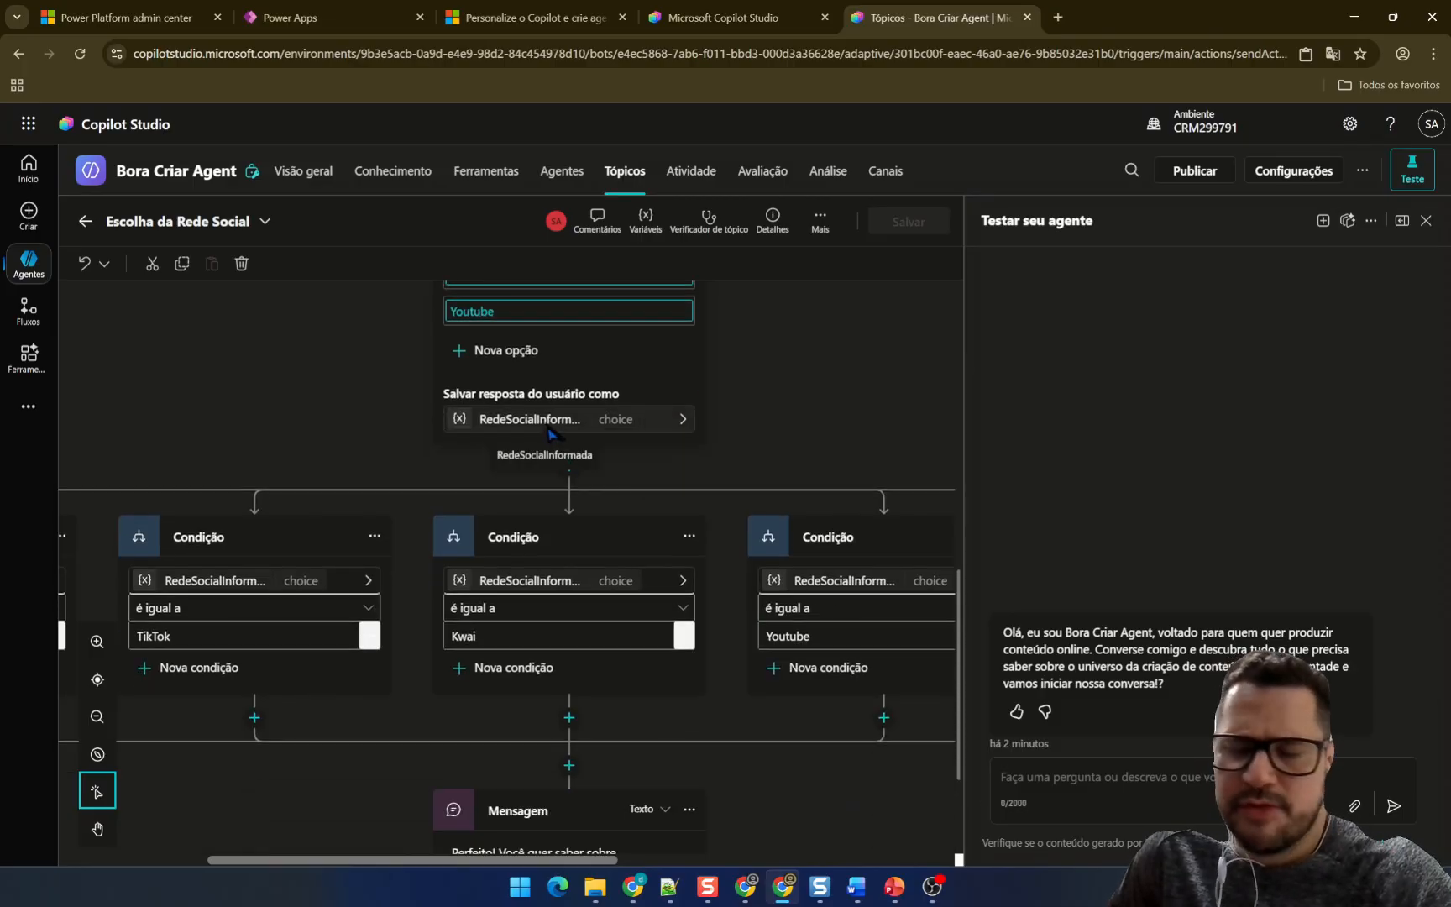
scroll(550, 433, down, 2)
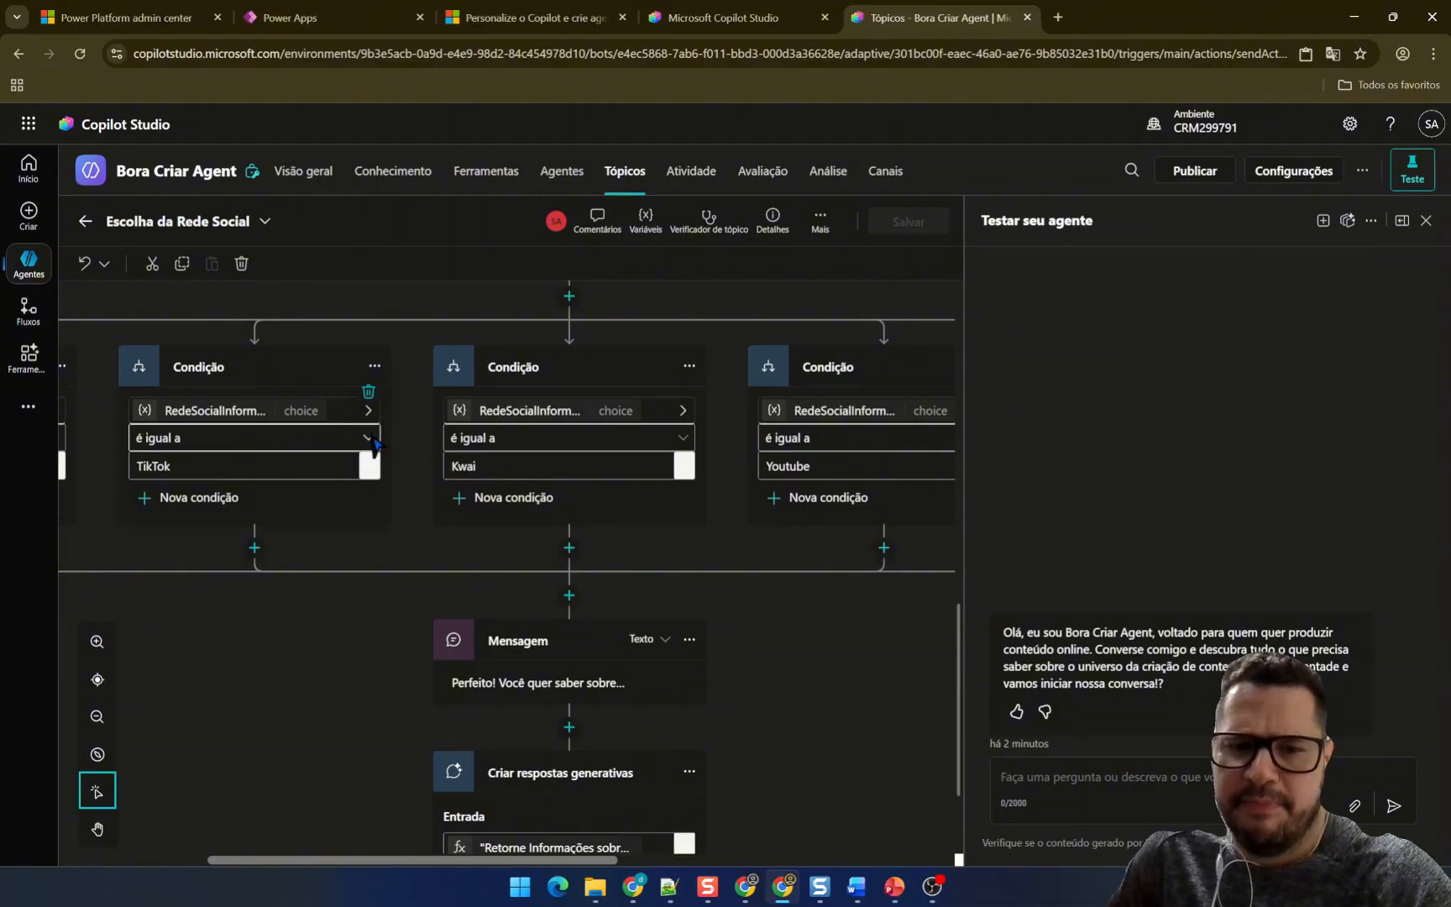
mouse_move(327, 861)
mouse_down()
mouse_move(646, 861)
mouse_move(286, 861)
mouse_move(353, 861)
mouse_up()
scroll(523, 574, down, 2)
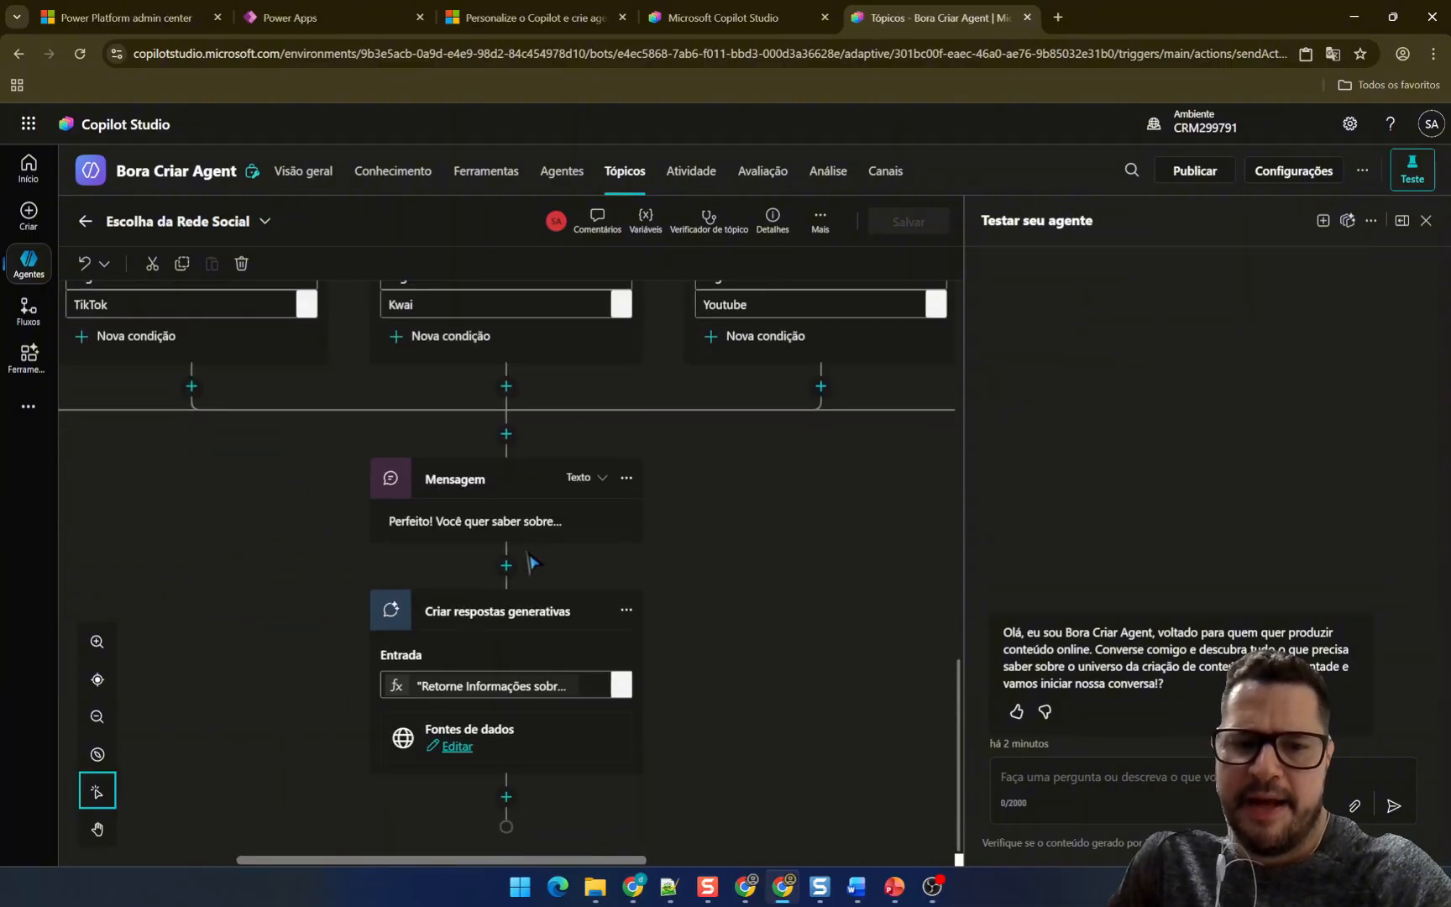
click(487, 529)
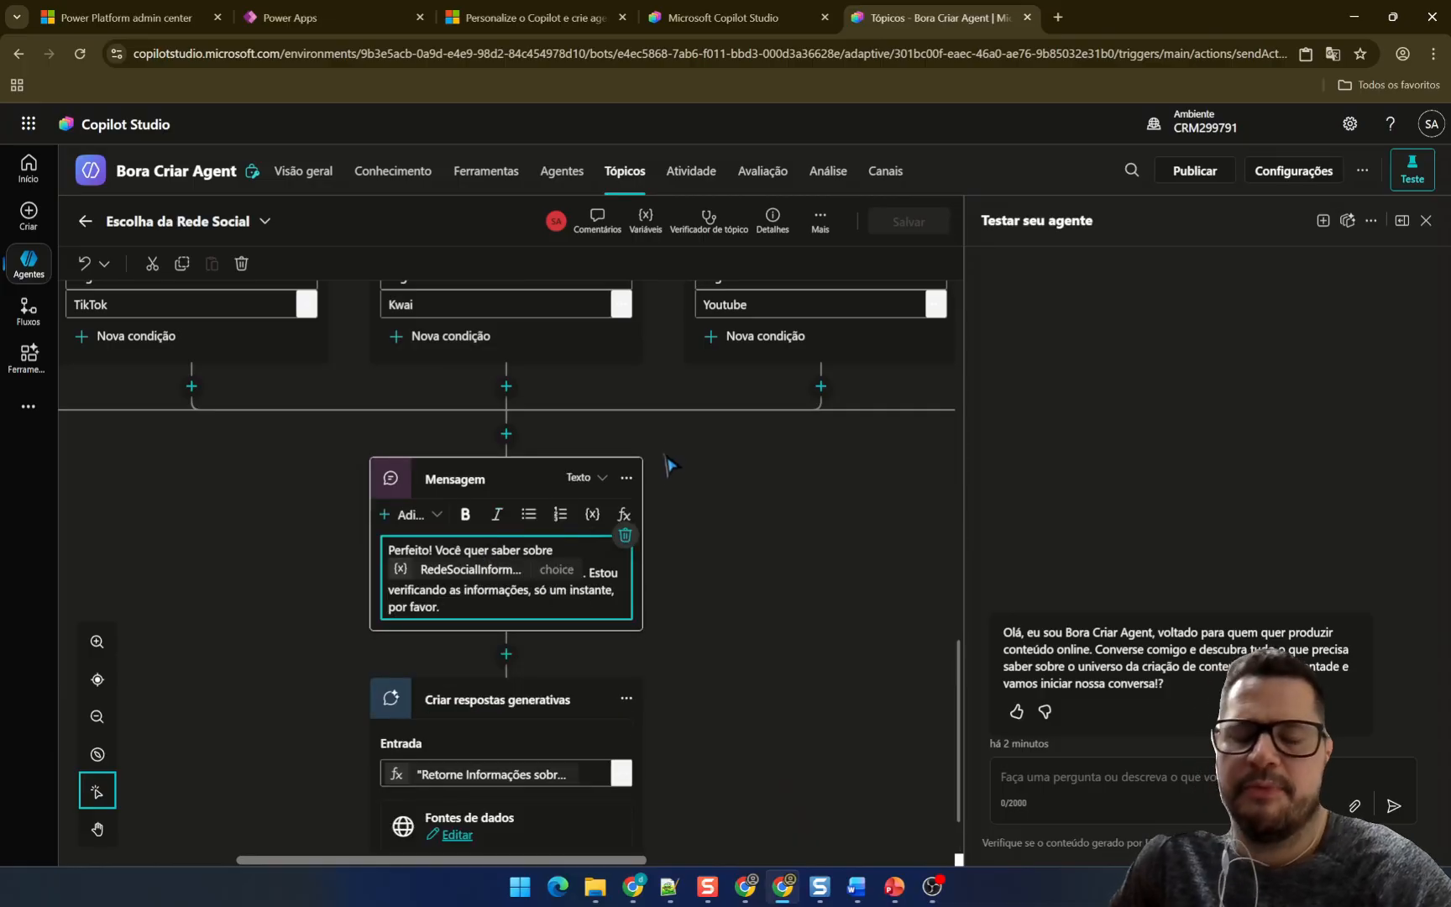
scroll(729, 473, down, 1)
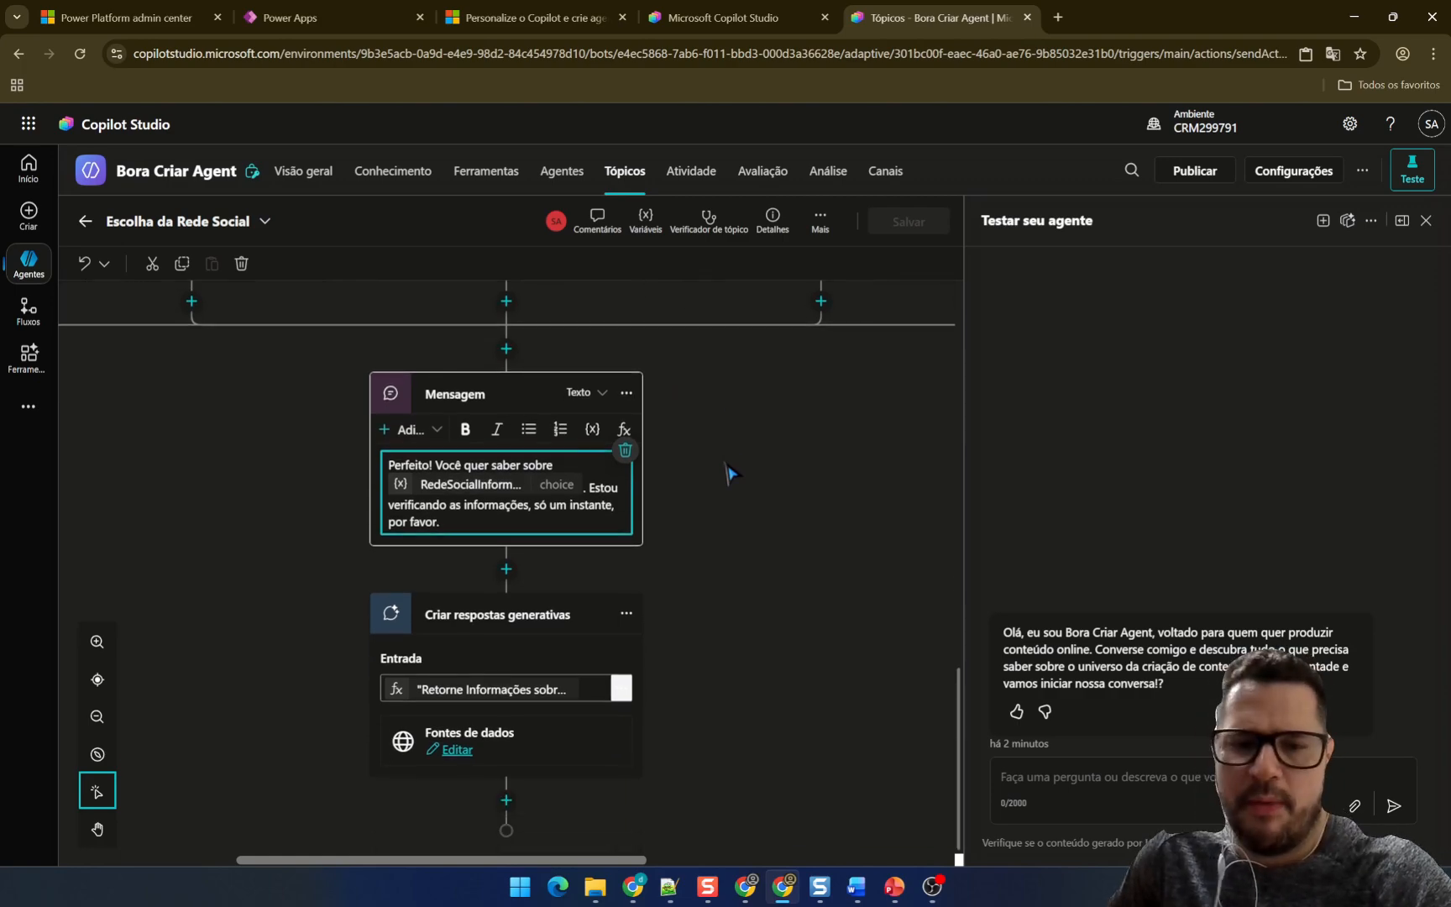
scroll(729, 475, down, 1)
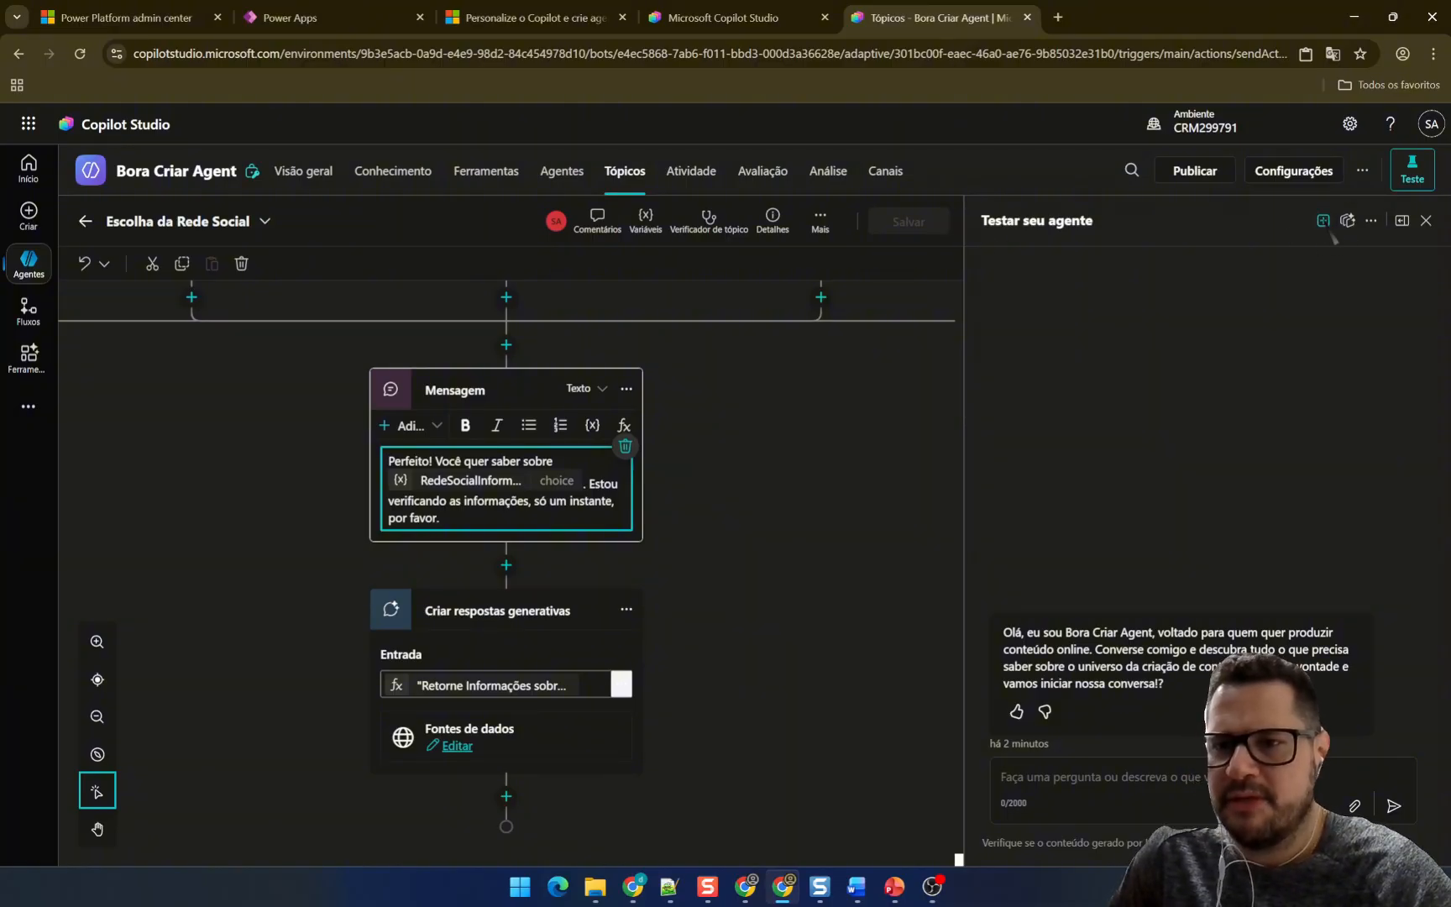
- Start a new test conversation and ask "Gostaria de saber informações sobre a criação de conteúdo para a rede social?"
click(1308, 389)
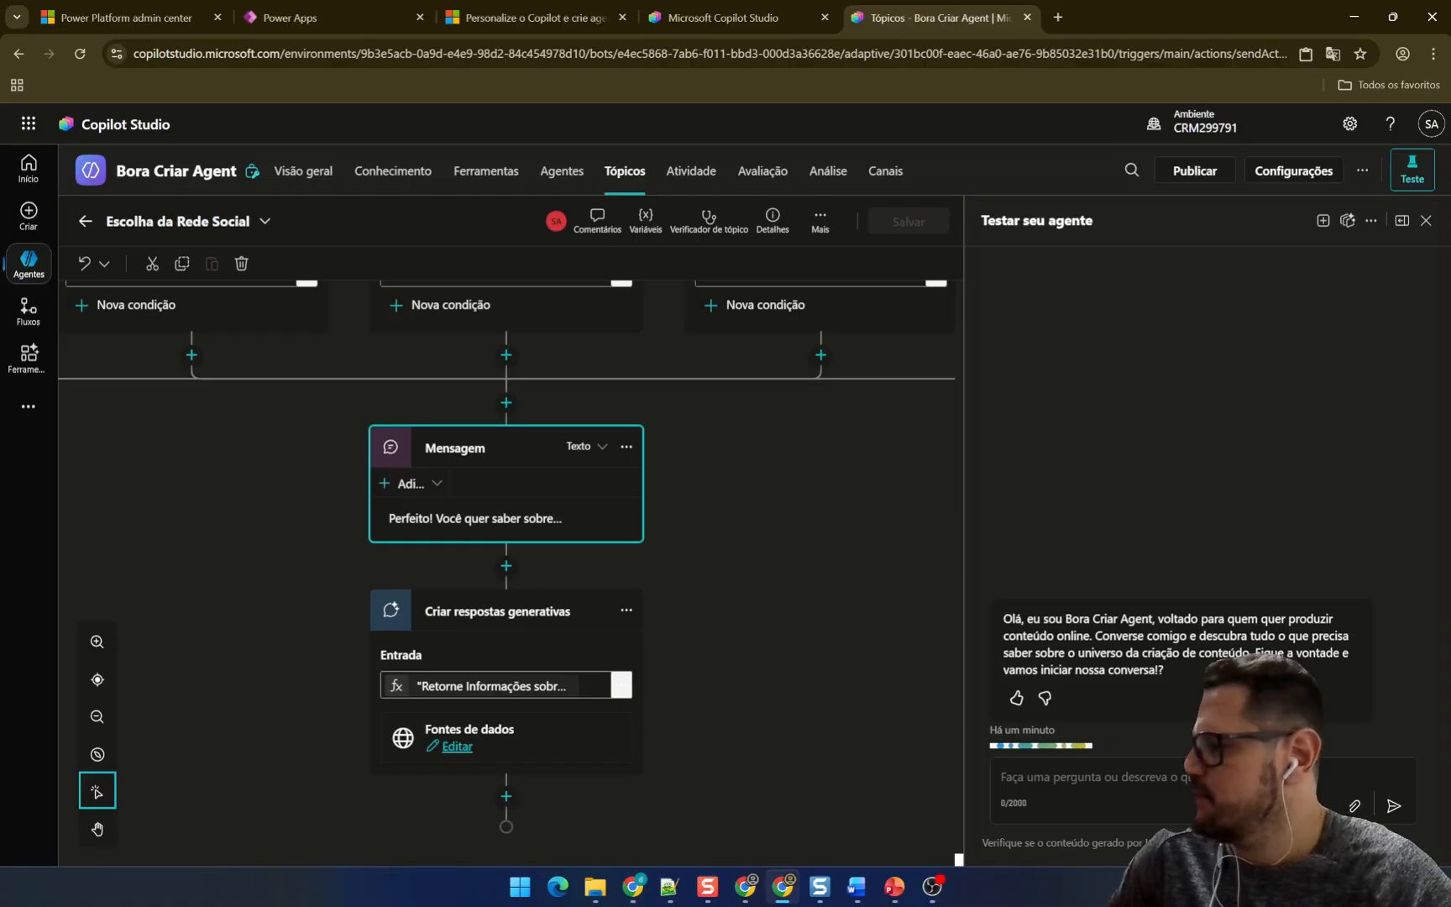
scroll(504, 571, up, 5)
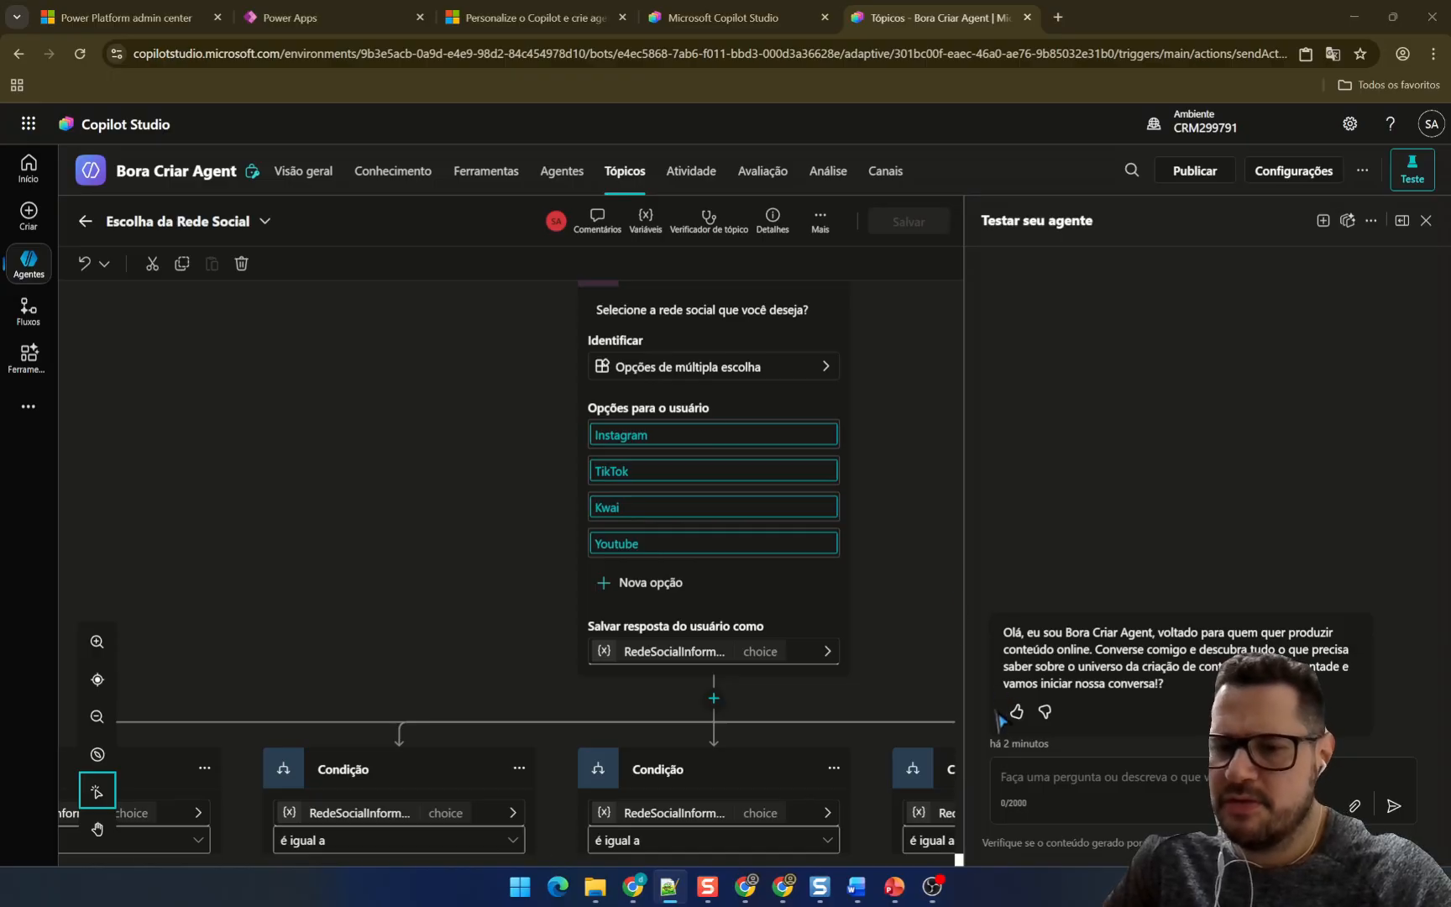
click(1041, 777)
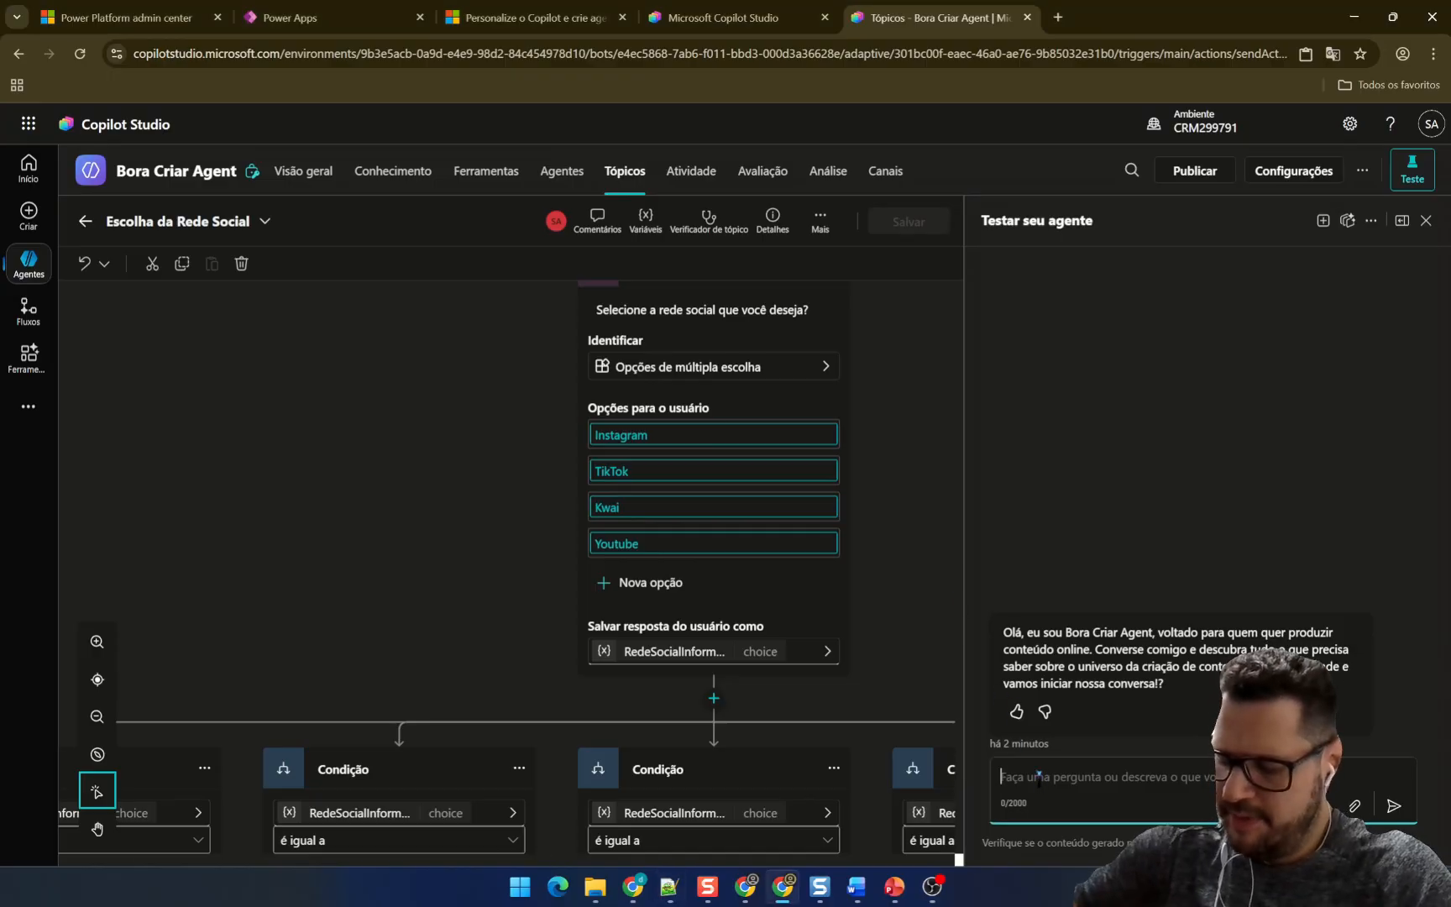
text(Gostaria de saber informa)
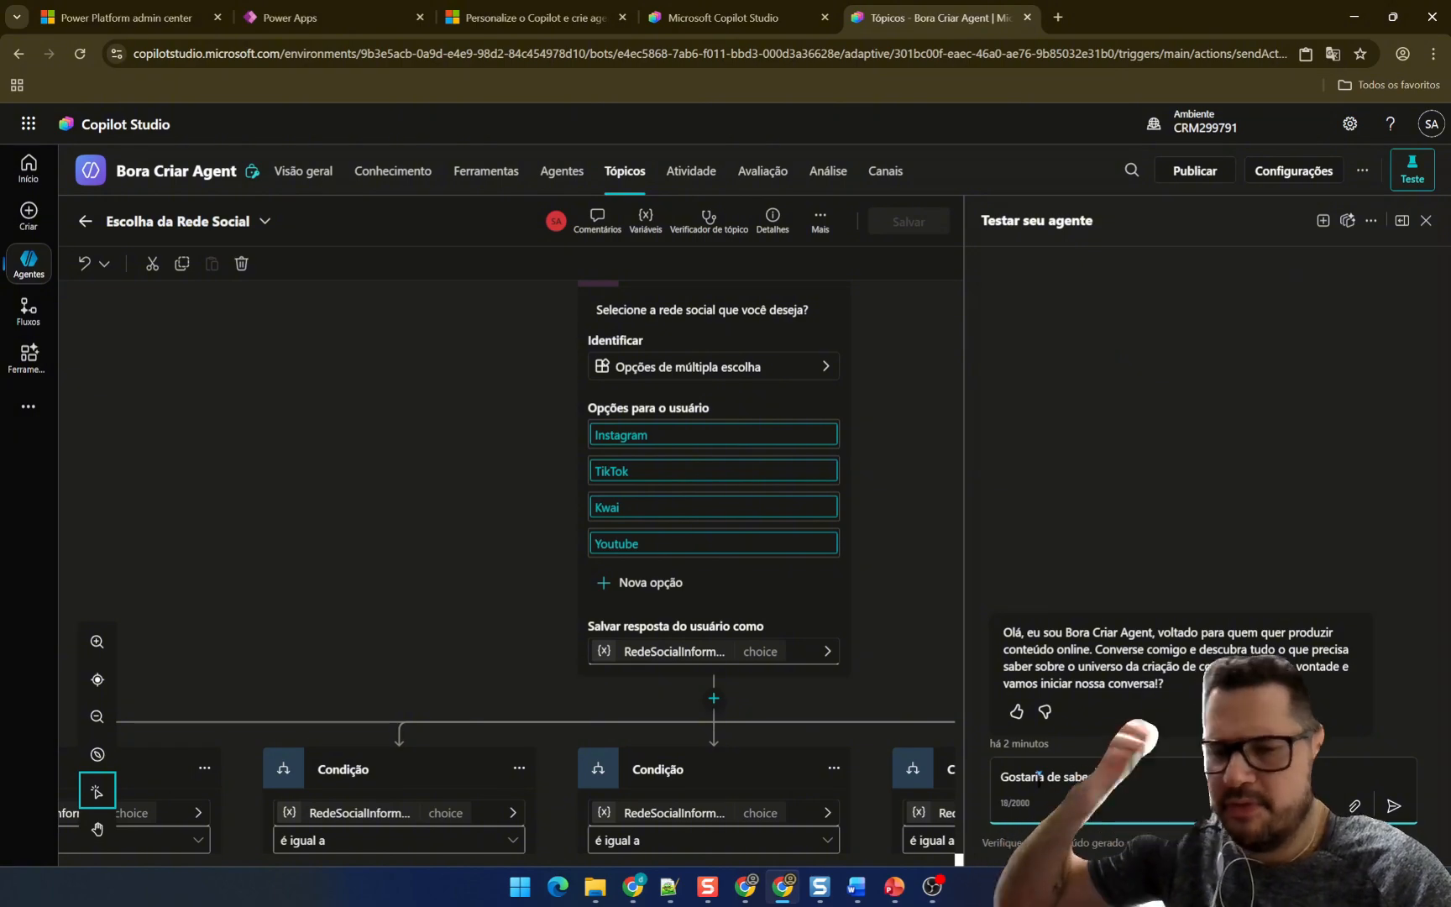
text(ções sobre a criação)
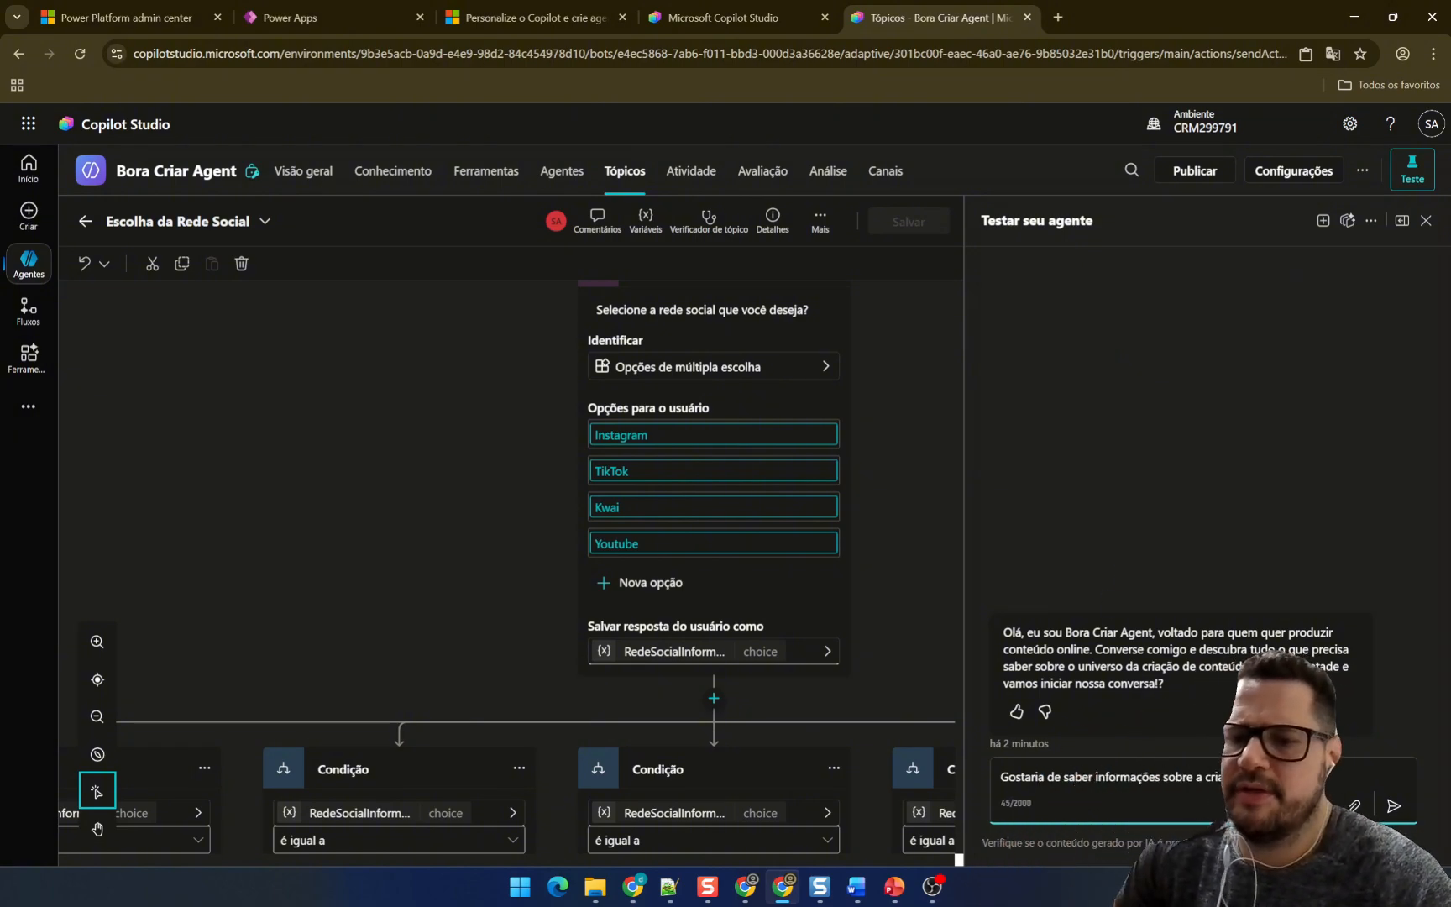
text( de conteúdo para a rede social?)
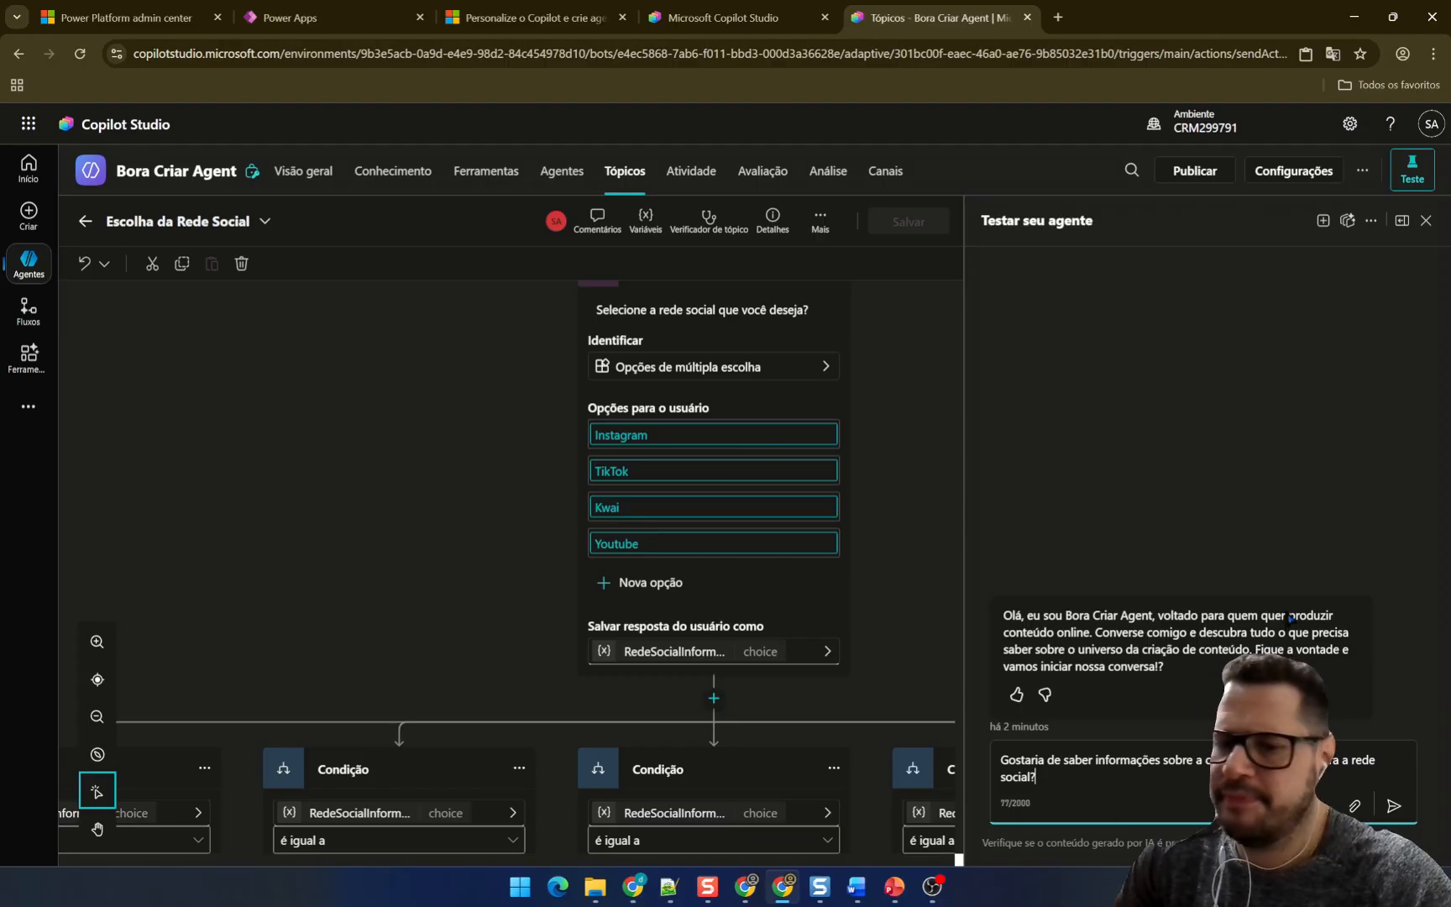
key(Return)
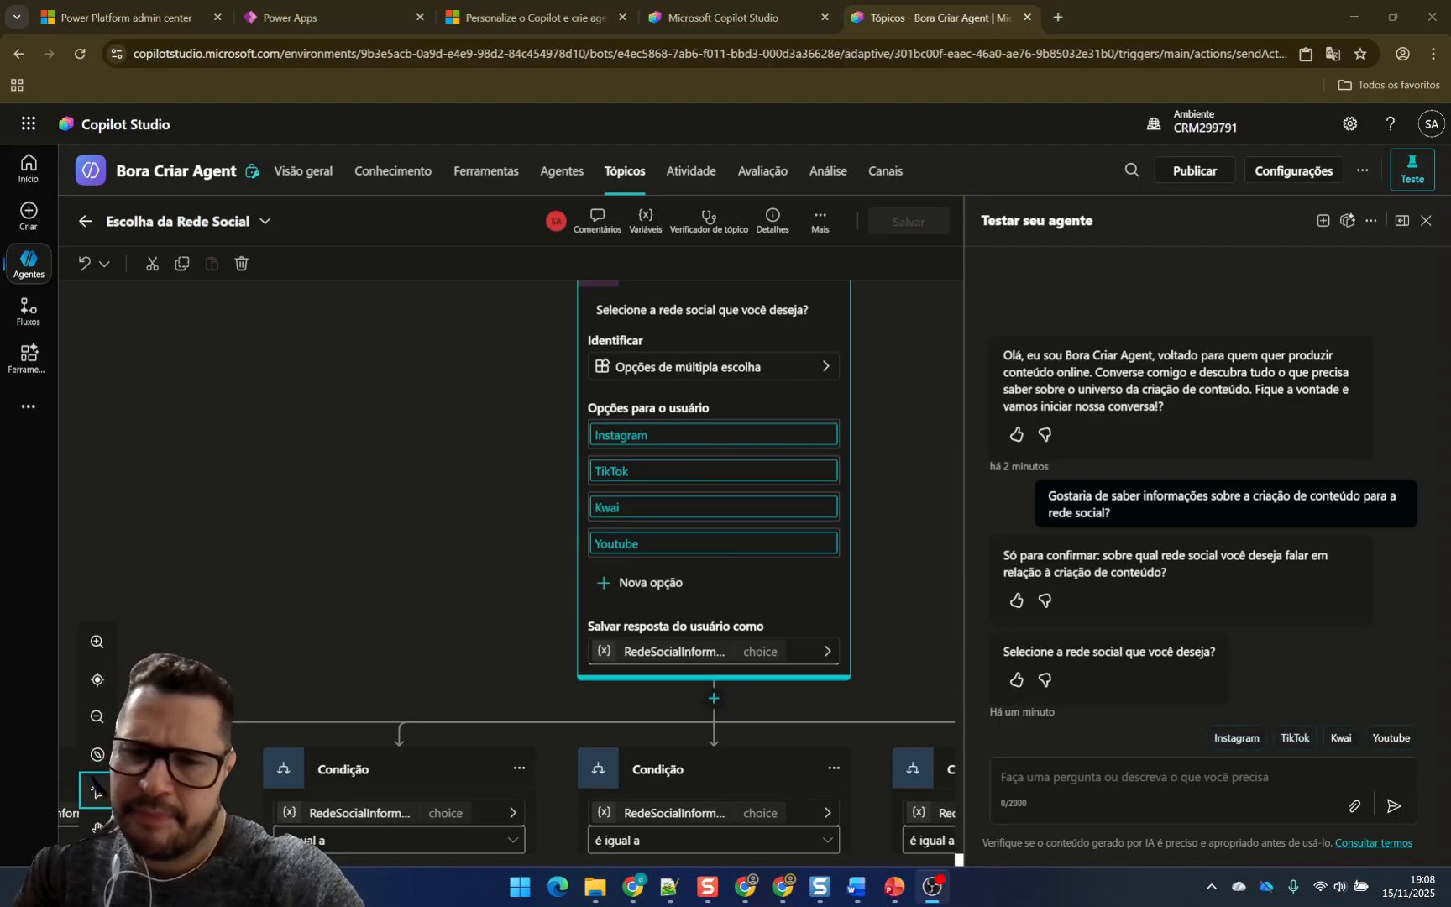
- Choose Youtube as the social network in the test chat and examine the agent's replies alongside the executed topic path
scroll(451, 638, up, 3)
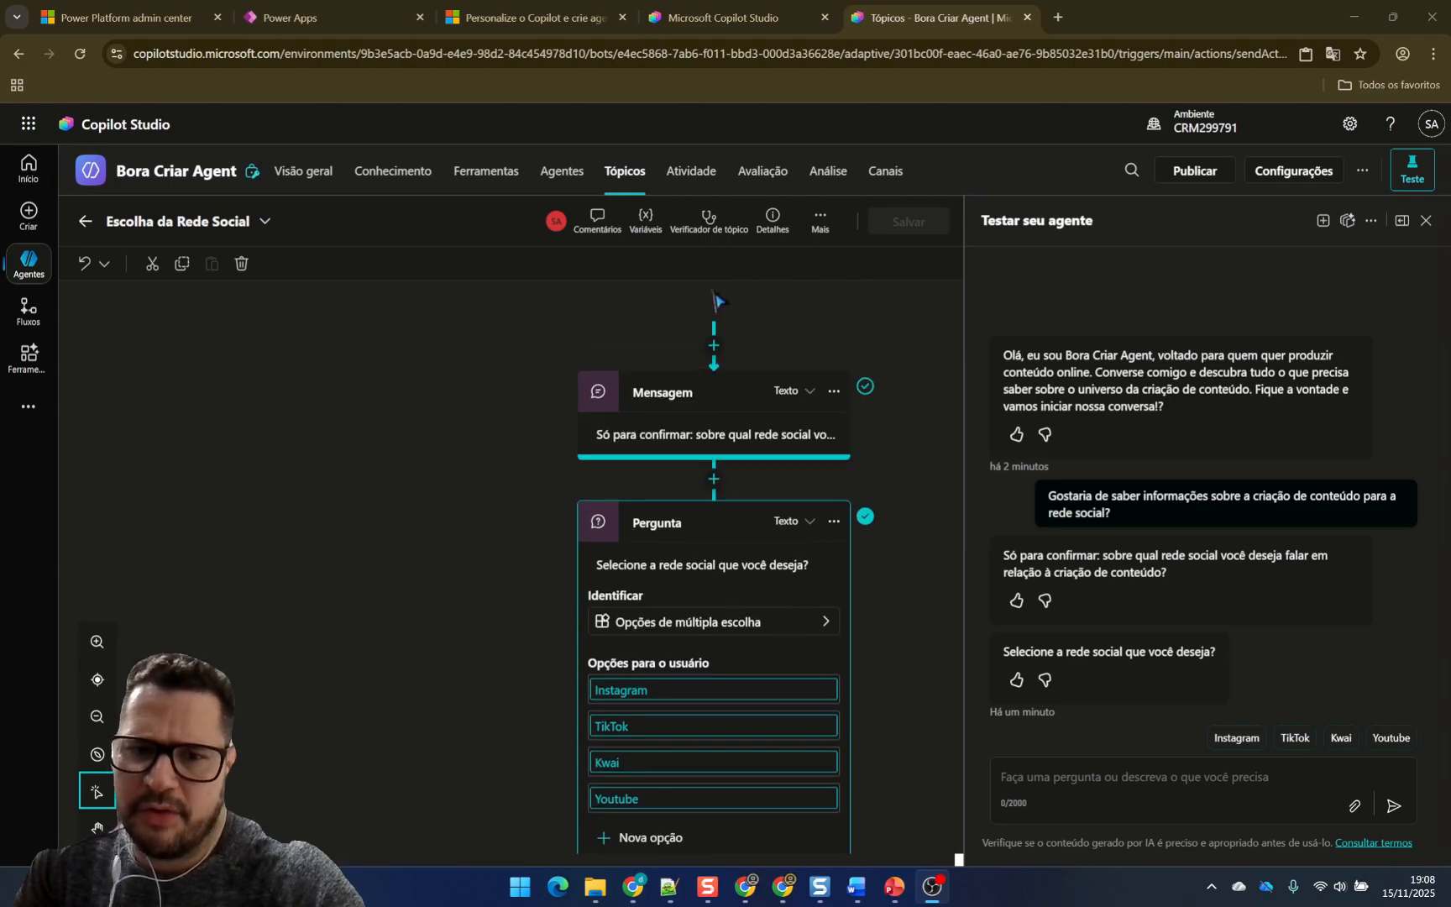
scroll(716, 510, down, 2)
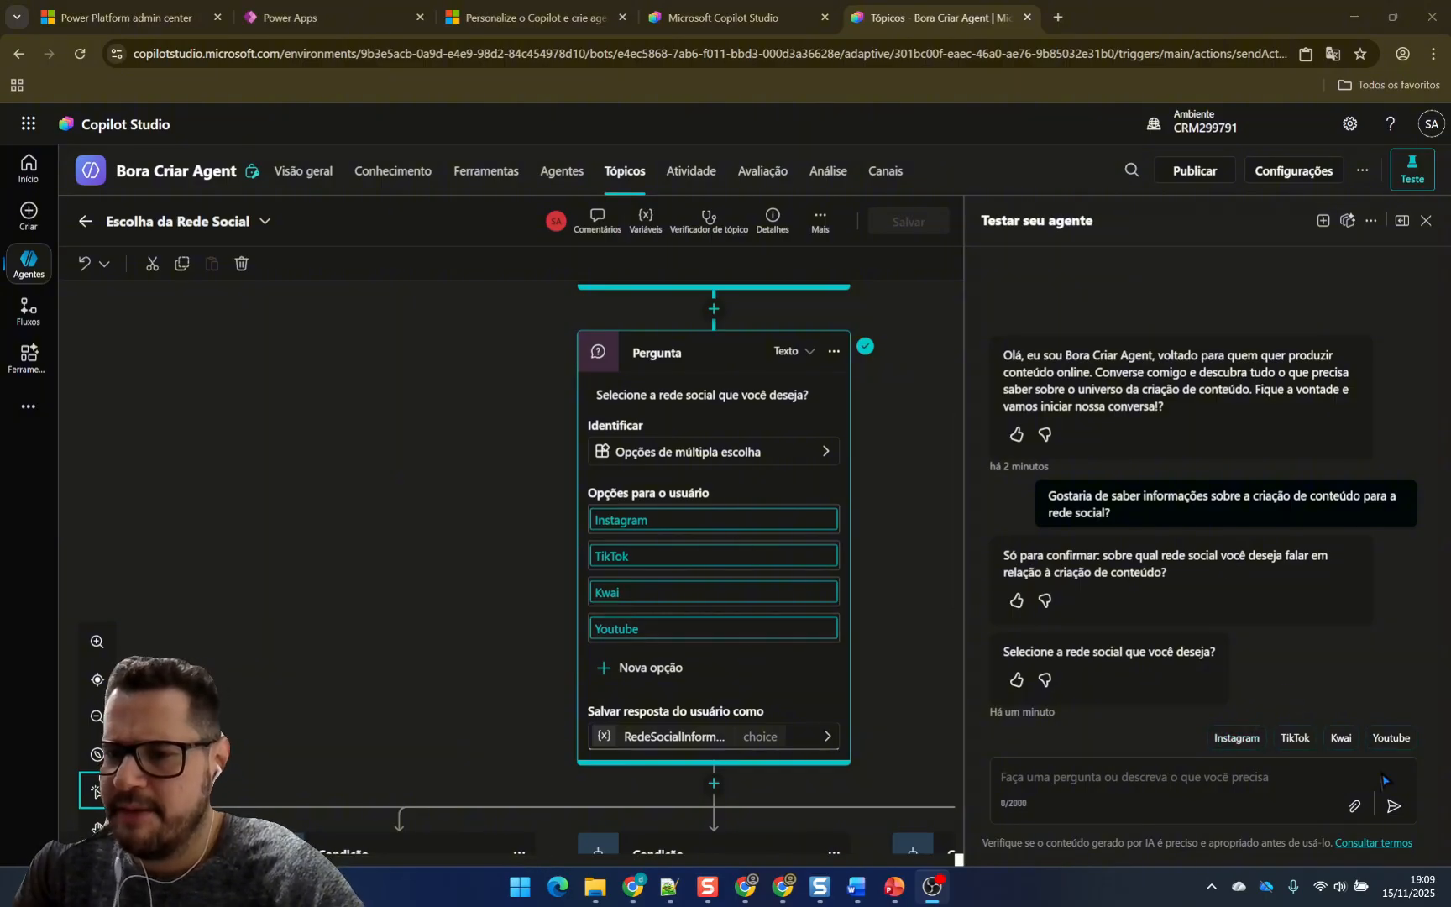
click(1391, 737)
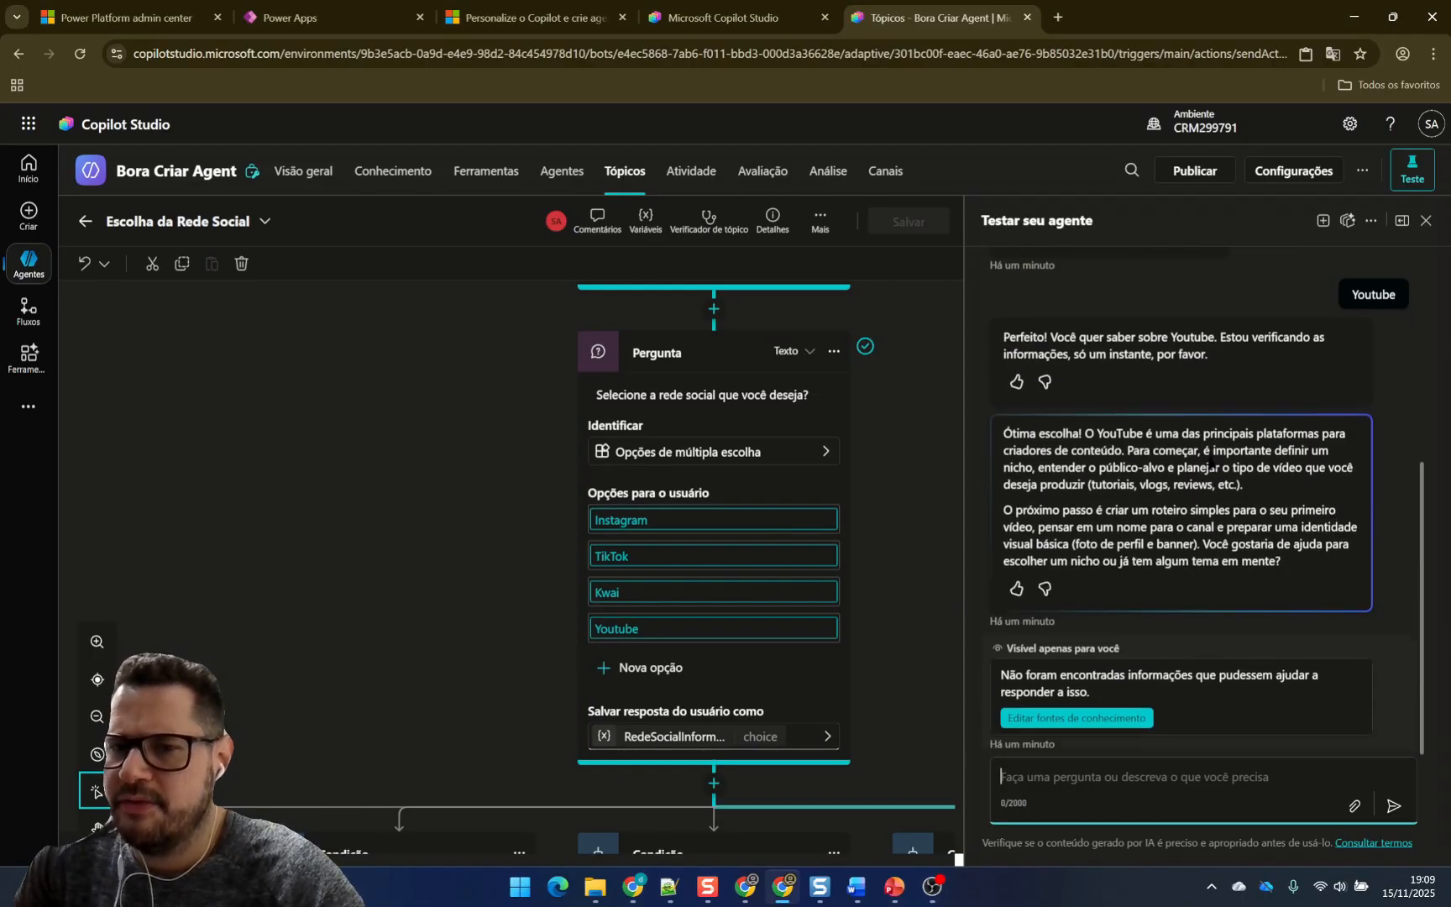
scroll(1060, 431, up, 1)
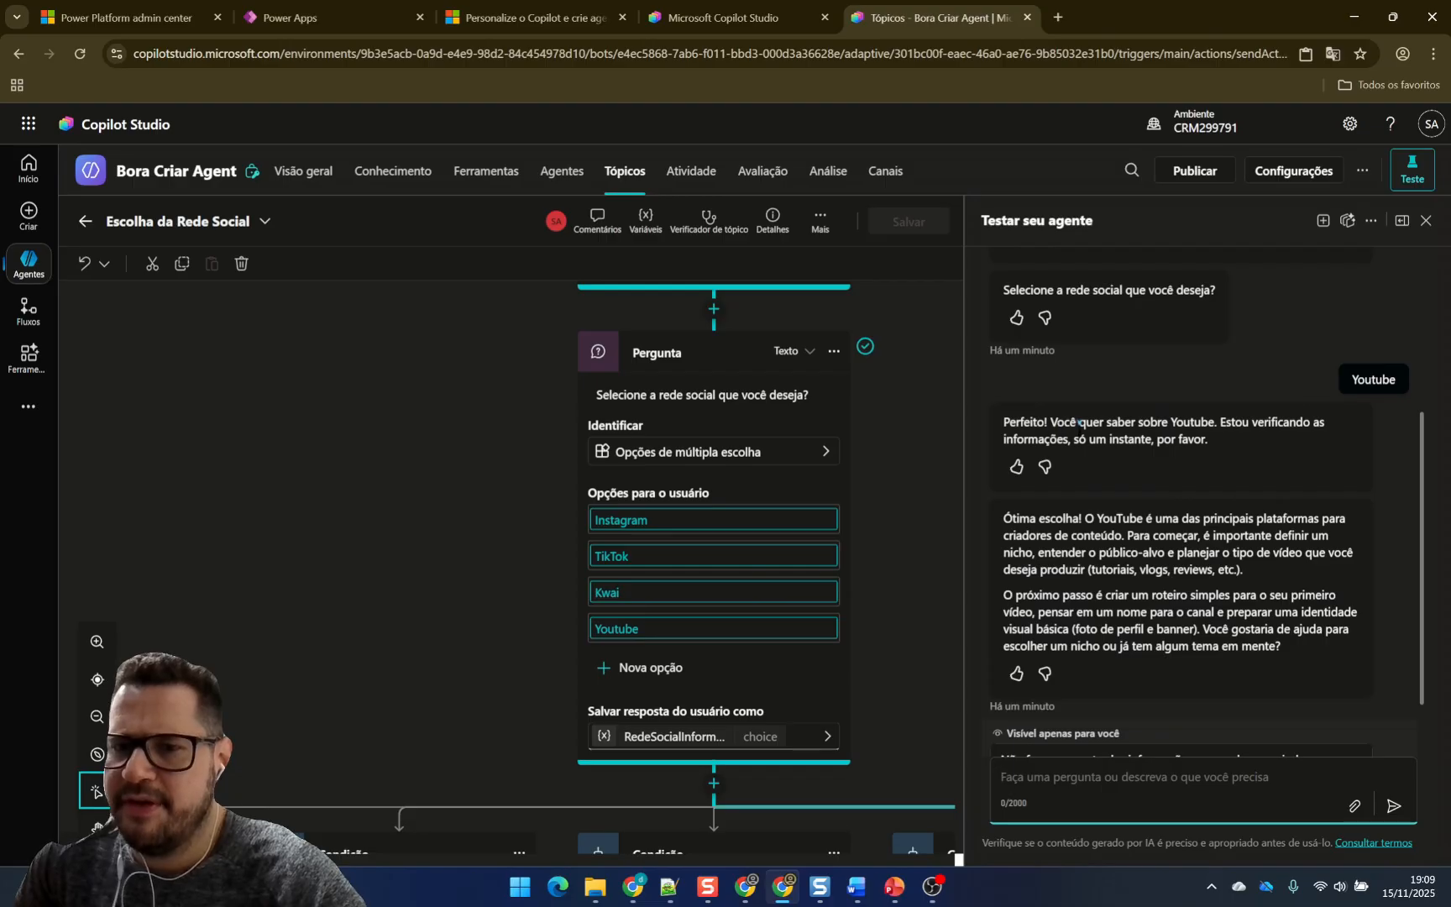
scroll(813, 519, down, 8)
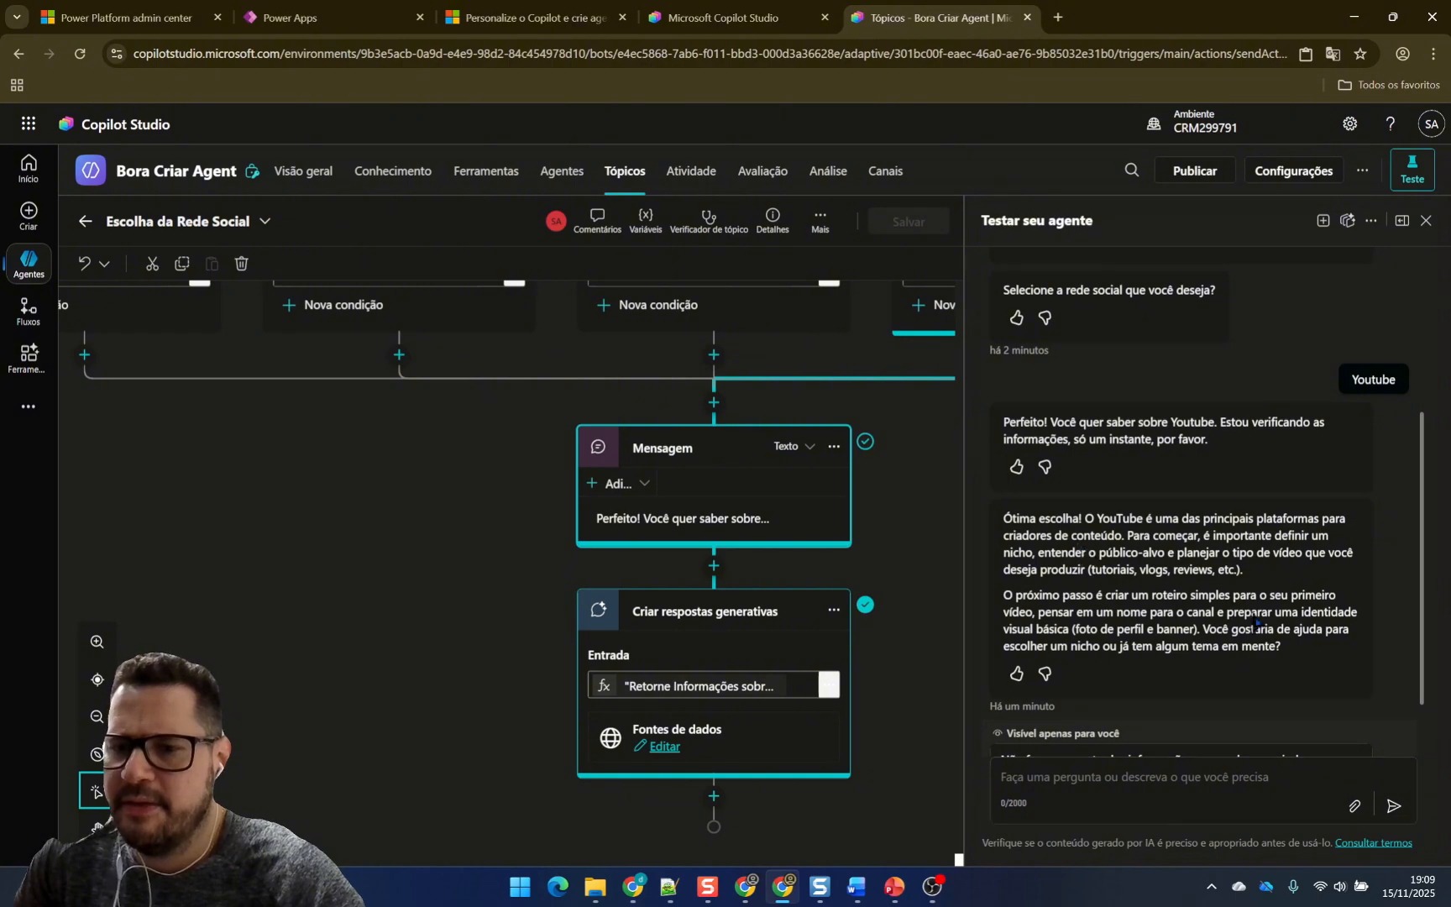
scroll(1258, 591, up, 2)
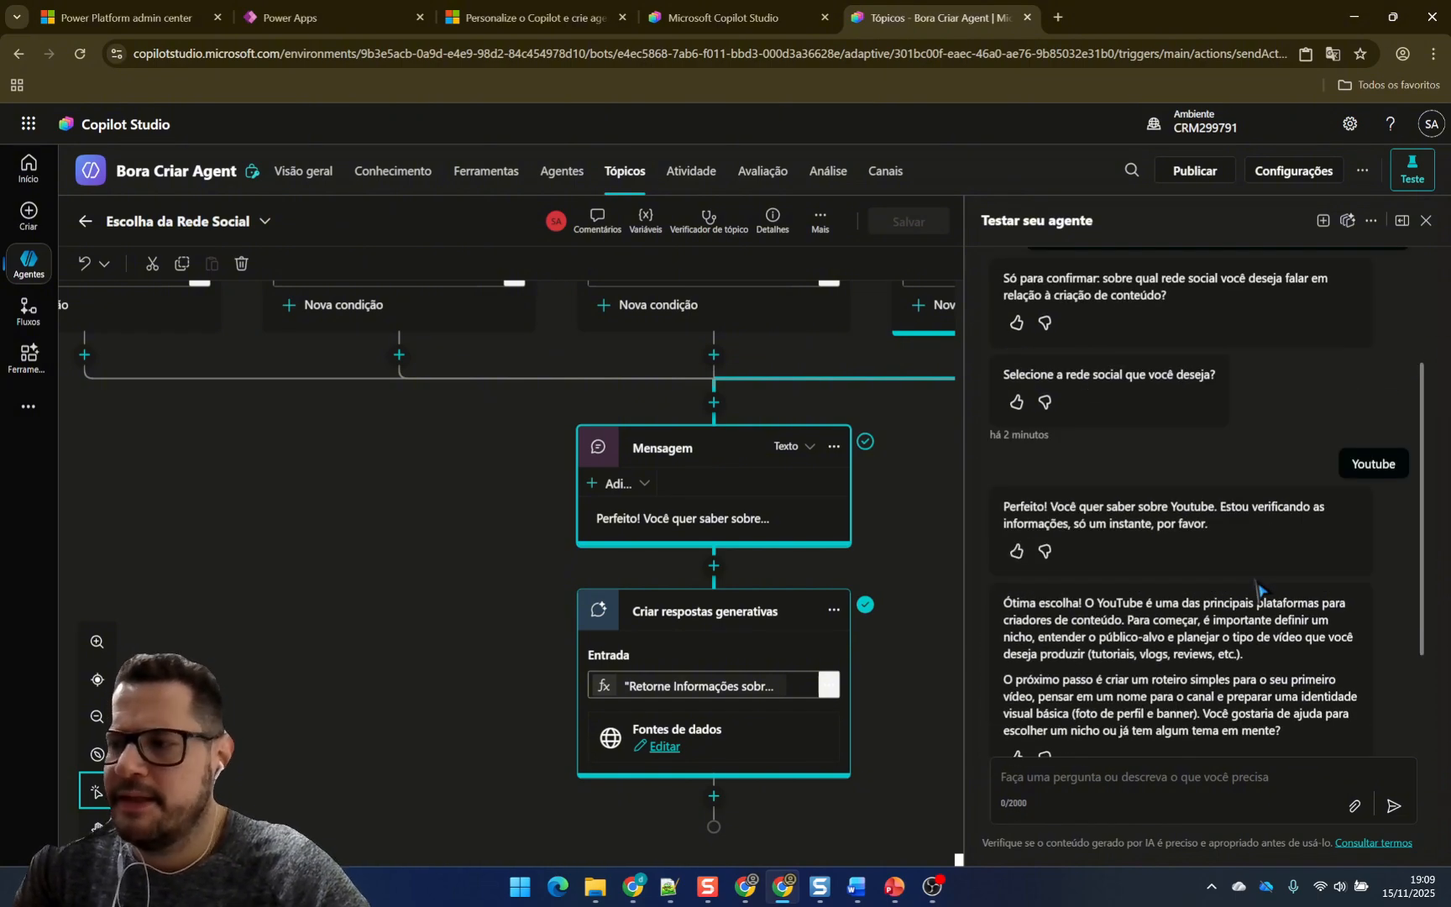
scroll(915, 545, up, 2)
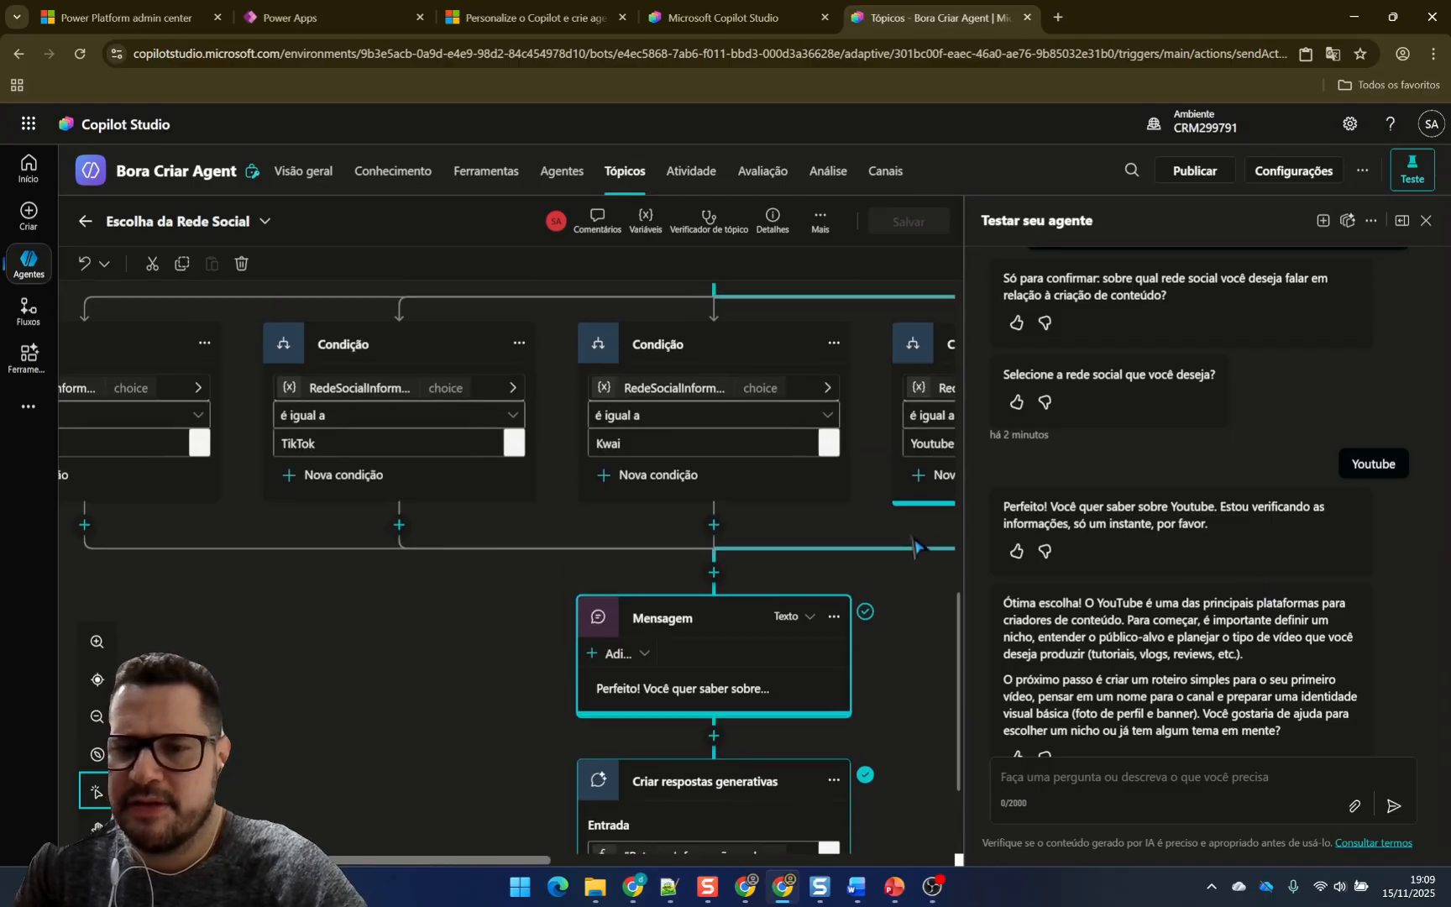
scroll(915, 545, down, 2)
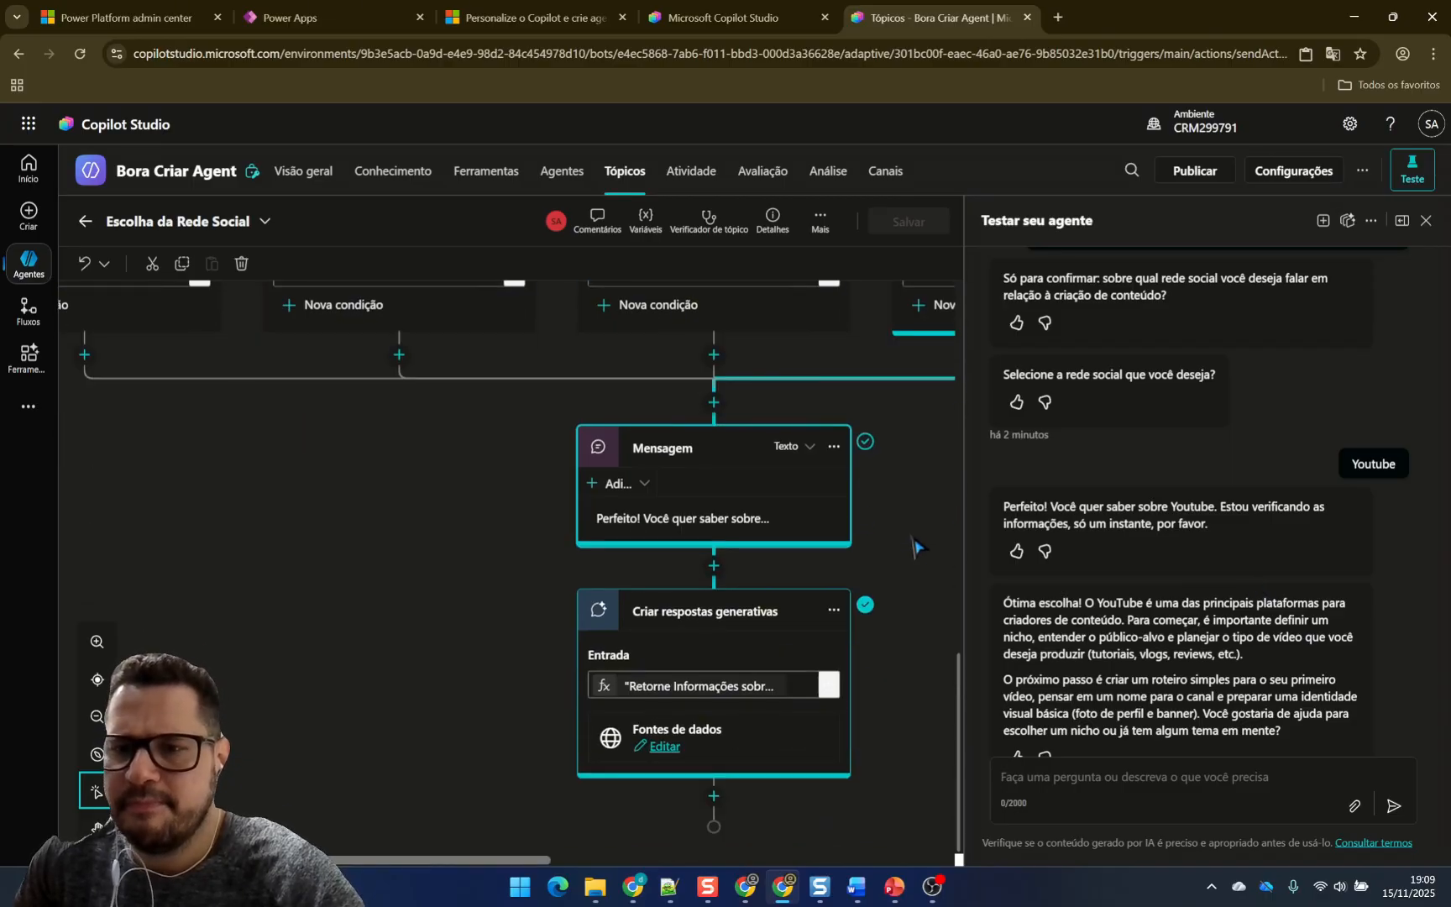
- In a fresh test conversation, ask "Gostaria de saber informações sobre a criação de conteúdo para a rede social?" and choose Instagram
click(1323, 221)
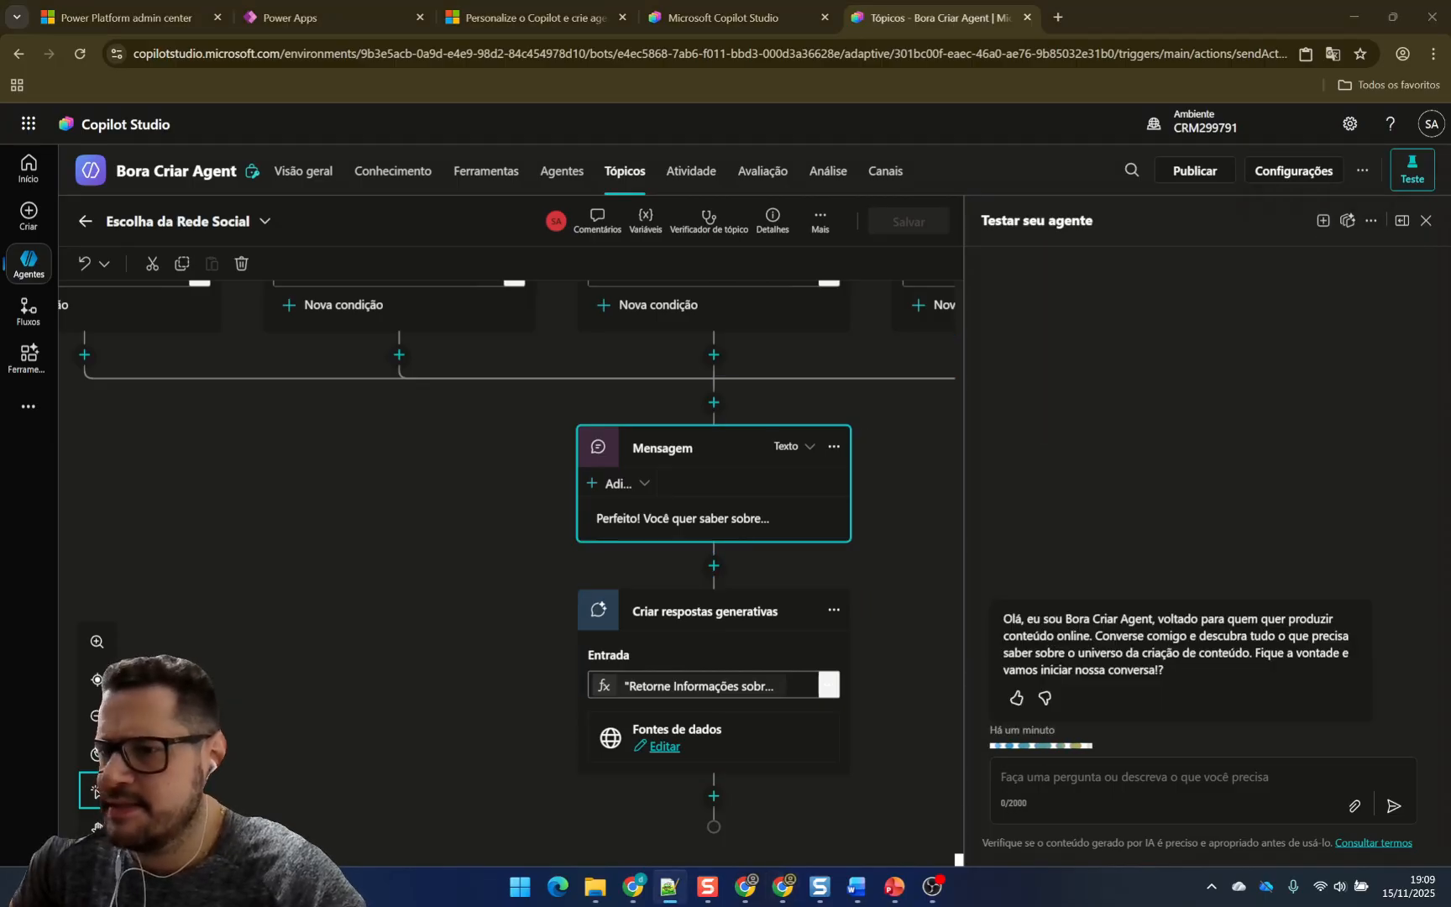
click(1098, 842)
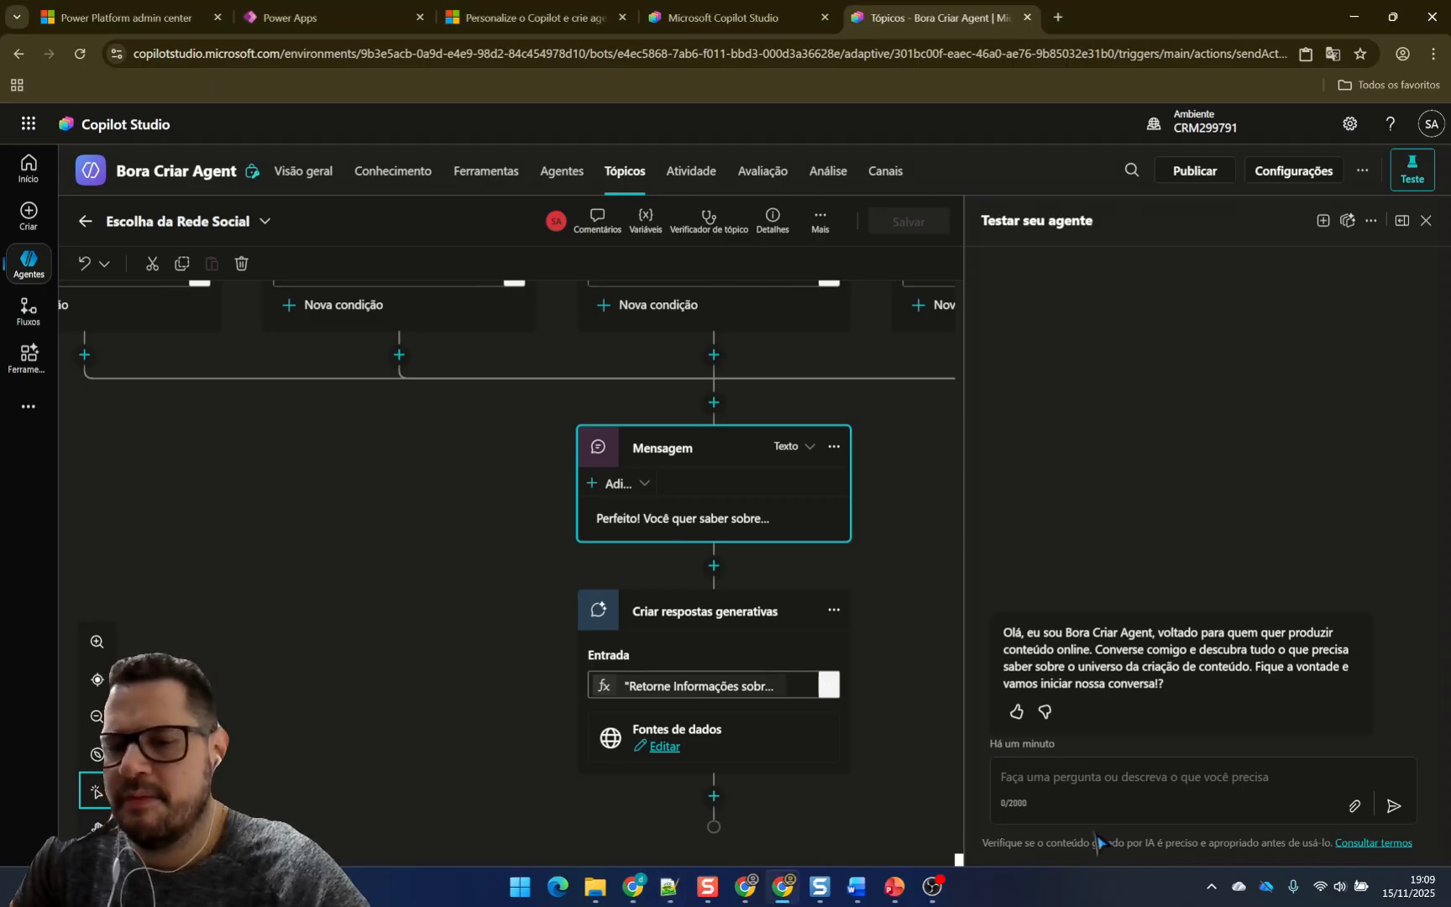
click(1093, 797)
text(Gost)
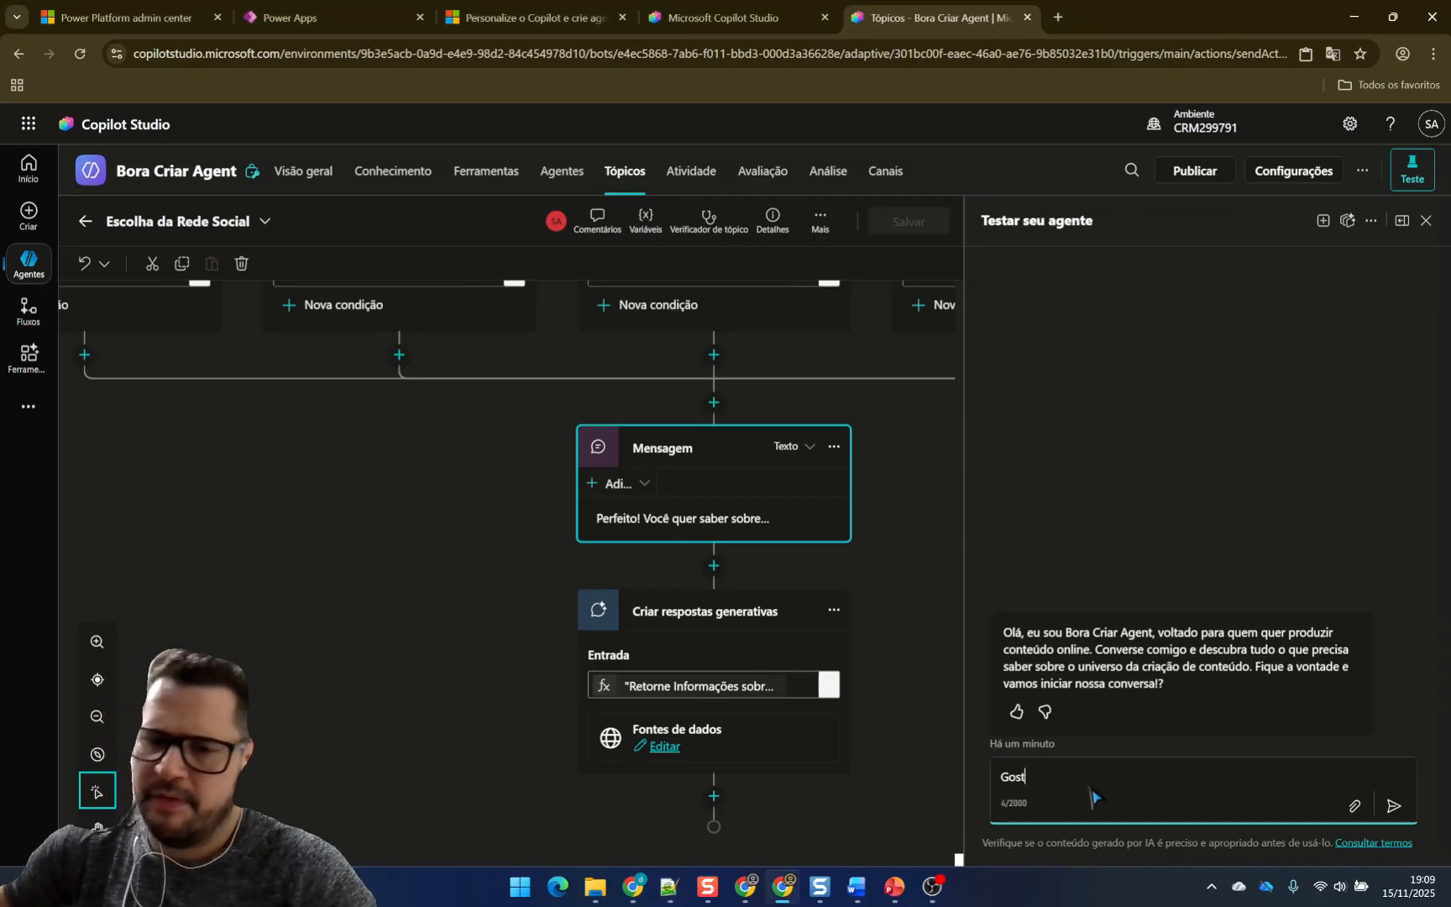
text(aria de saber informações s)
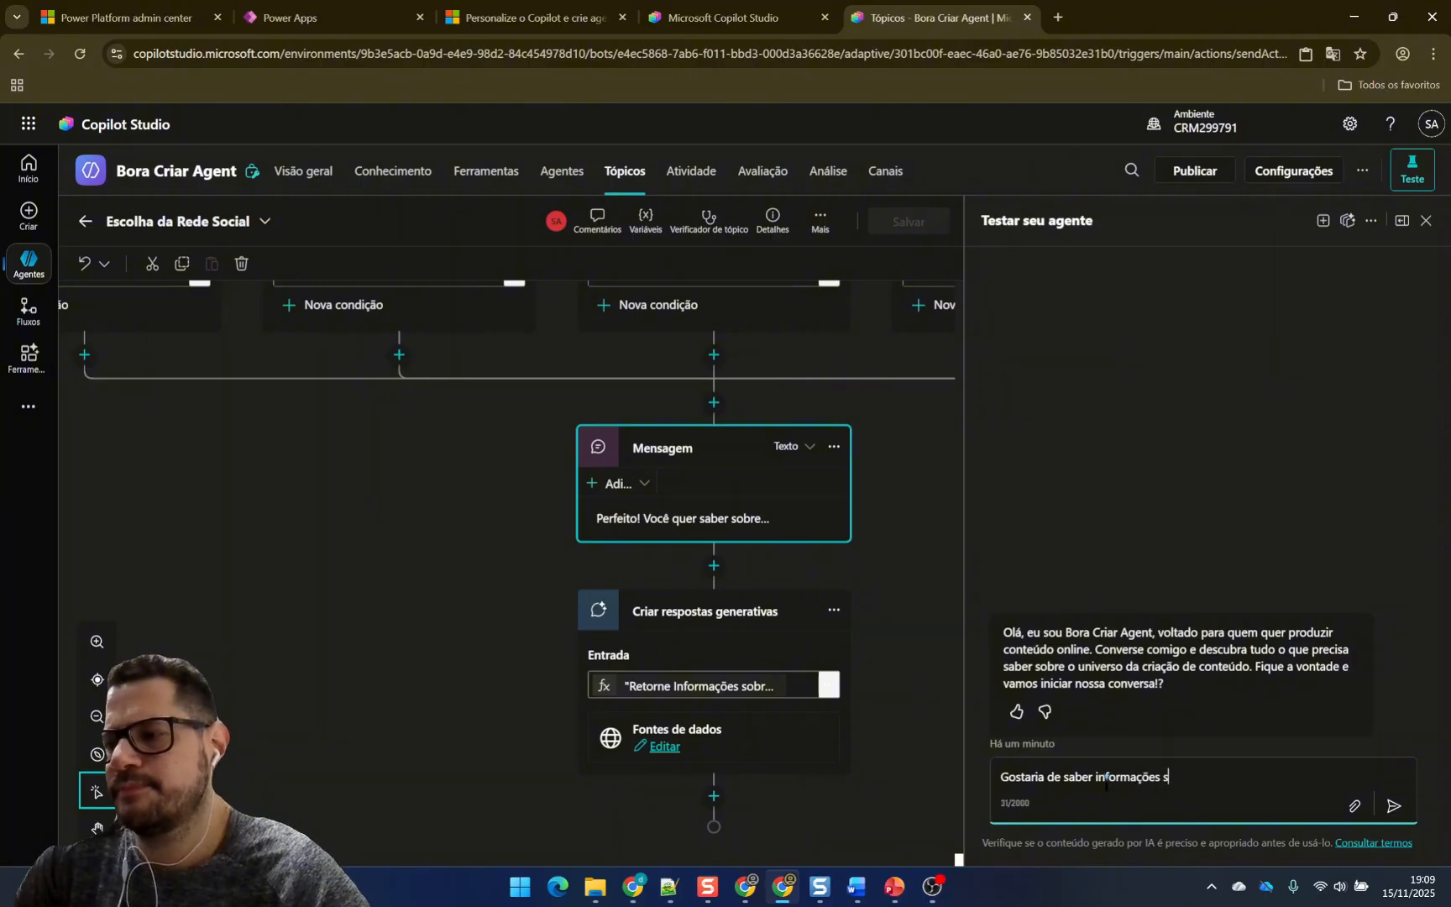
text(obre a criação de conteúdo para a rede socia)
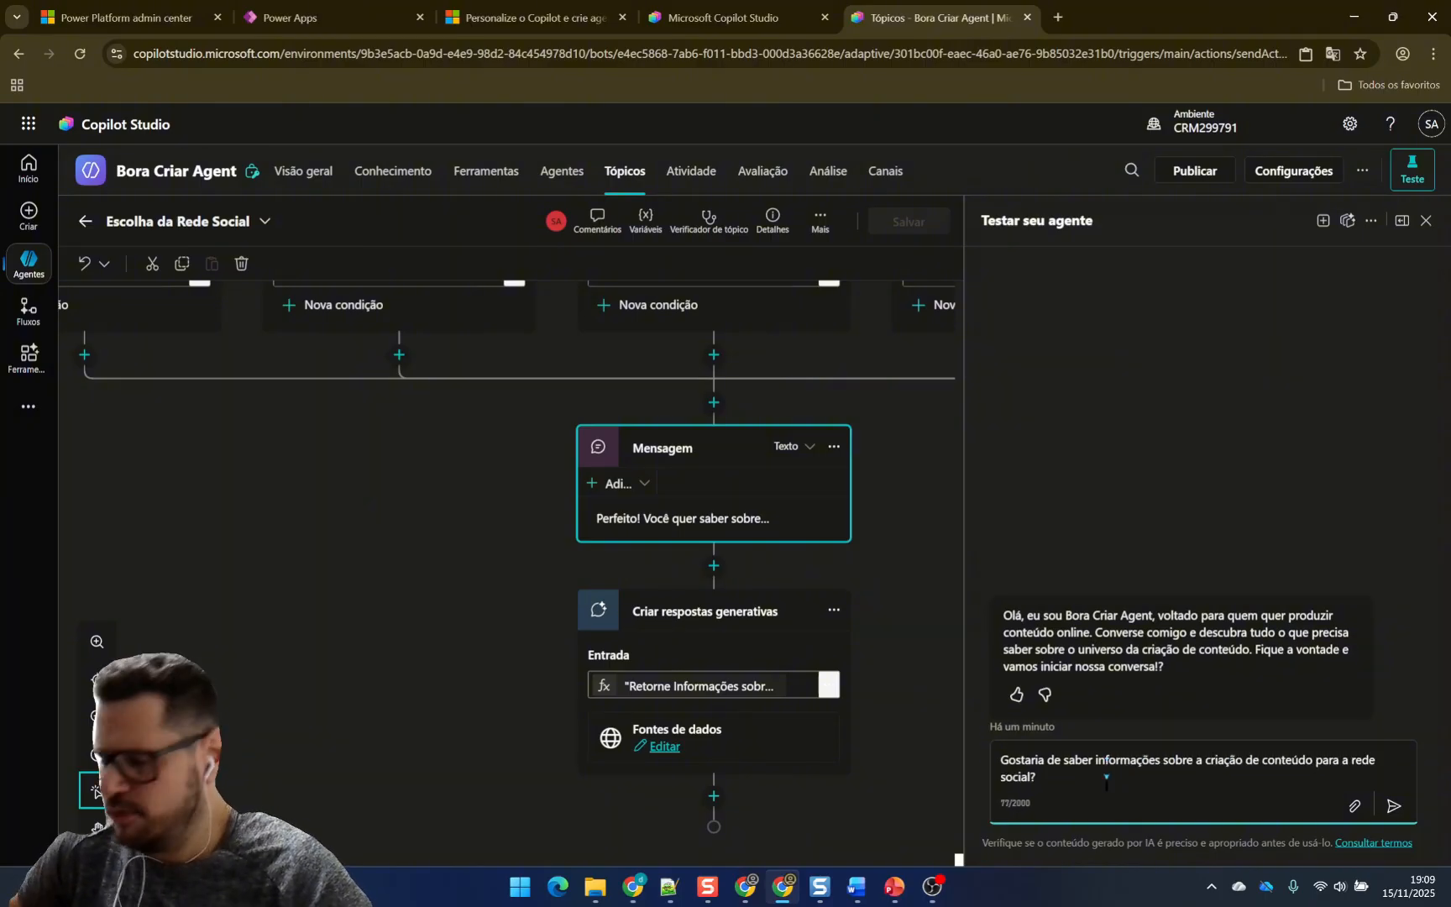
text(l?)
key(Return)
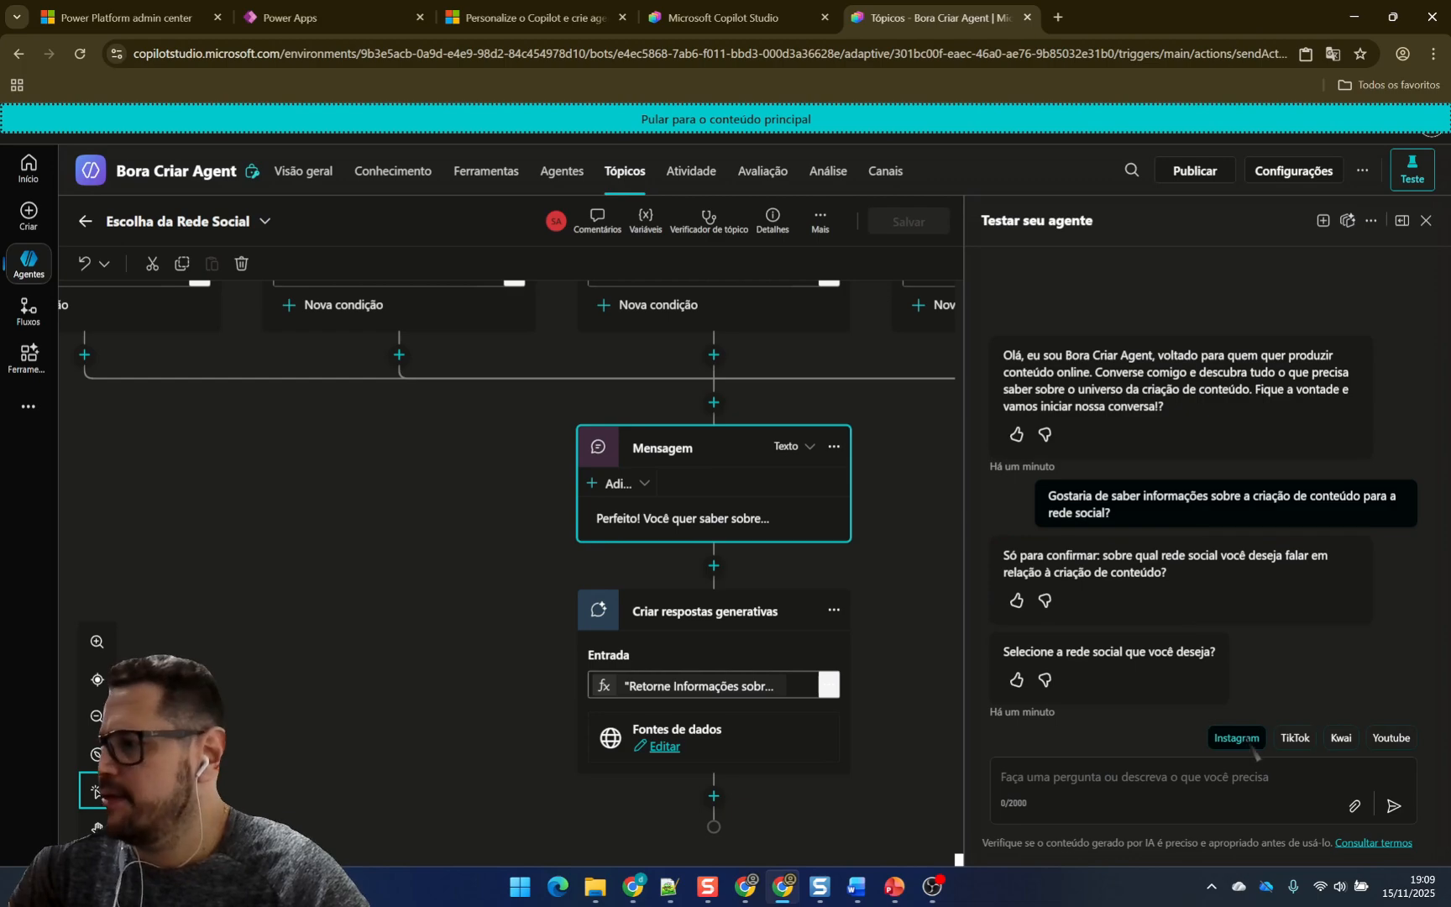
click(1253, 739)
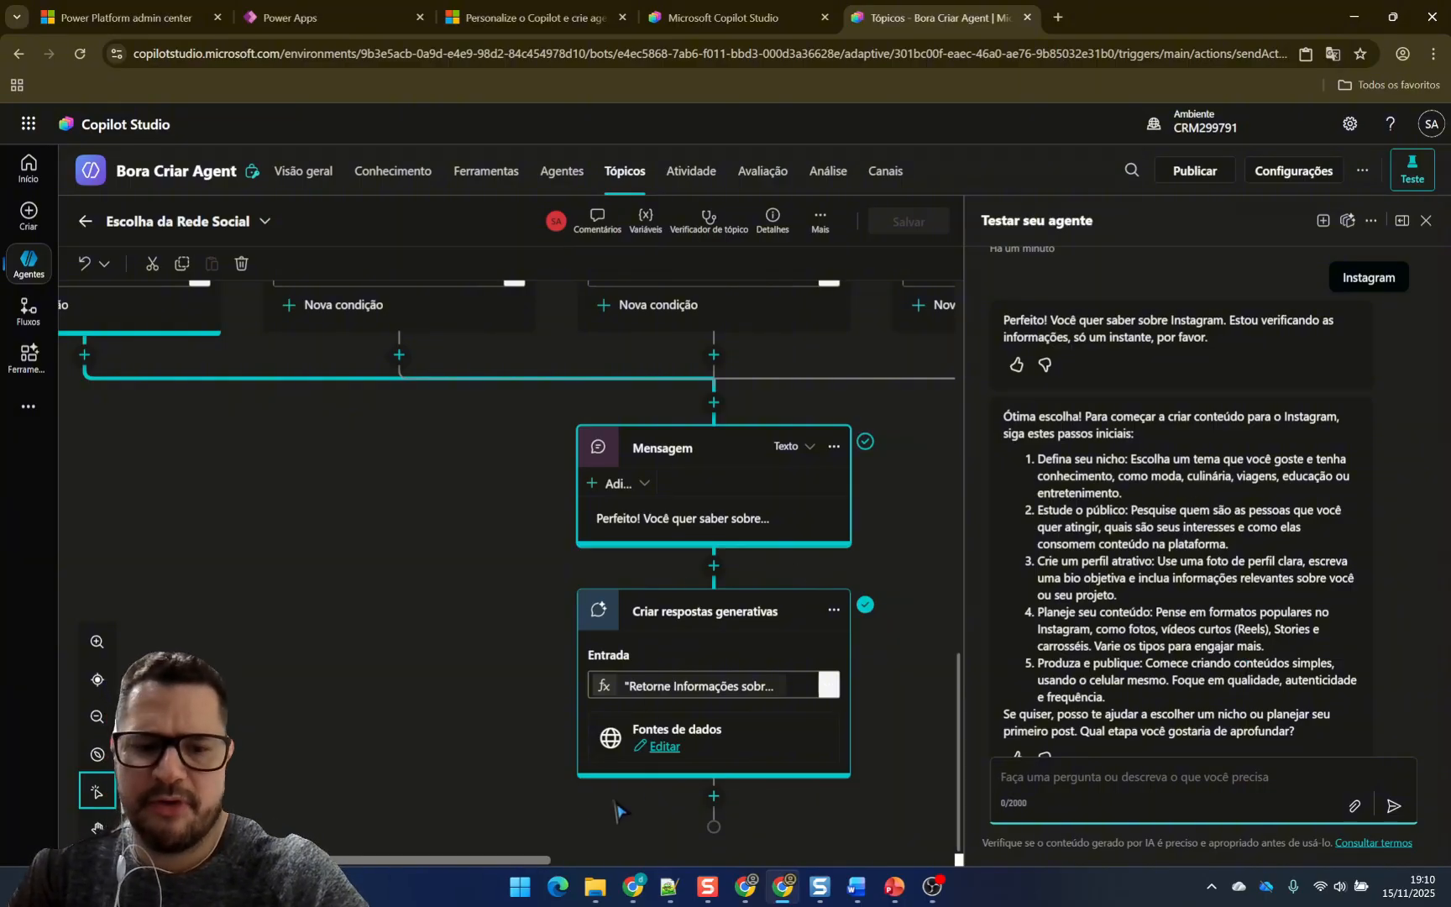
mouse_move(538, 861)
mouse_down()
mouse_move(682, 863)
mouse_move(511, 861)
mouse_move(688, 861)
mouse_move(564, 861)
mouse_up()
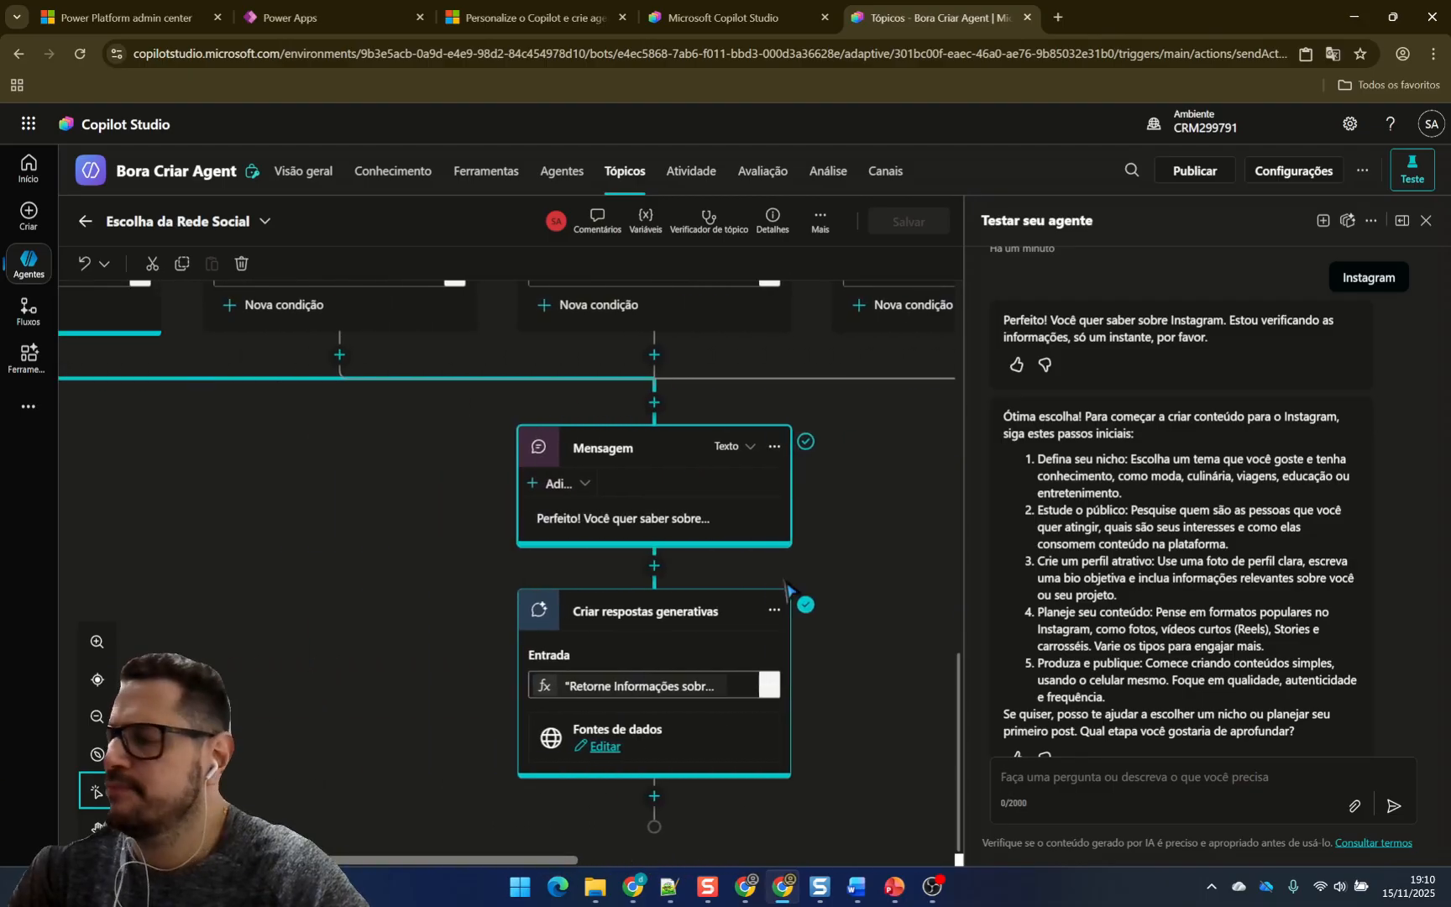
- Open the Visão geral page of the Bora Criar Agent
click(302, 174)
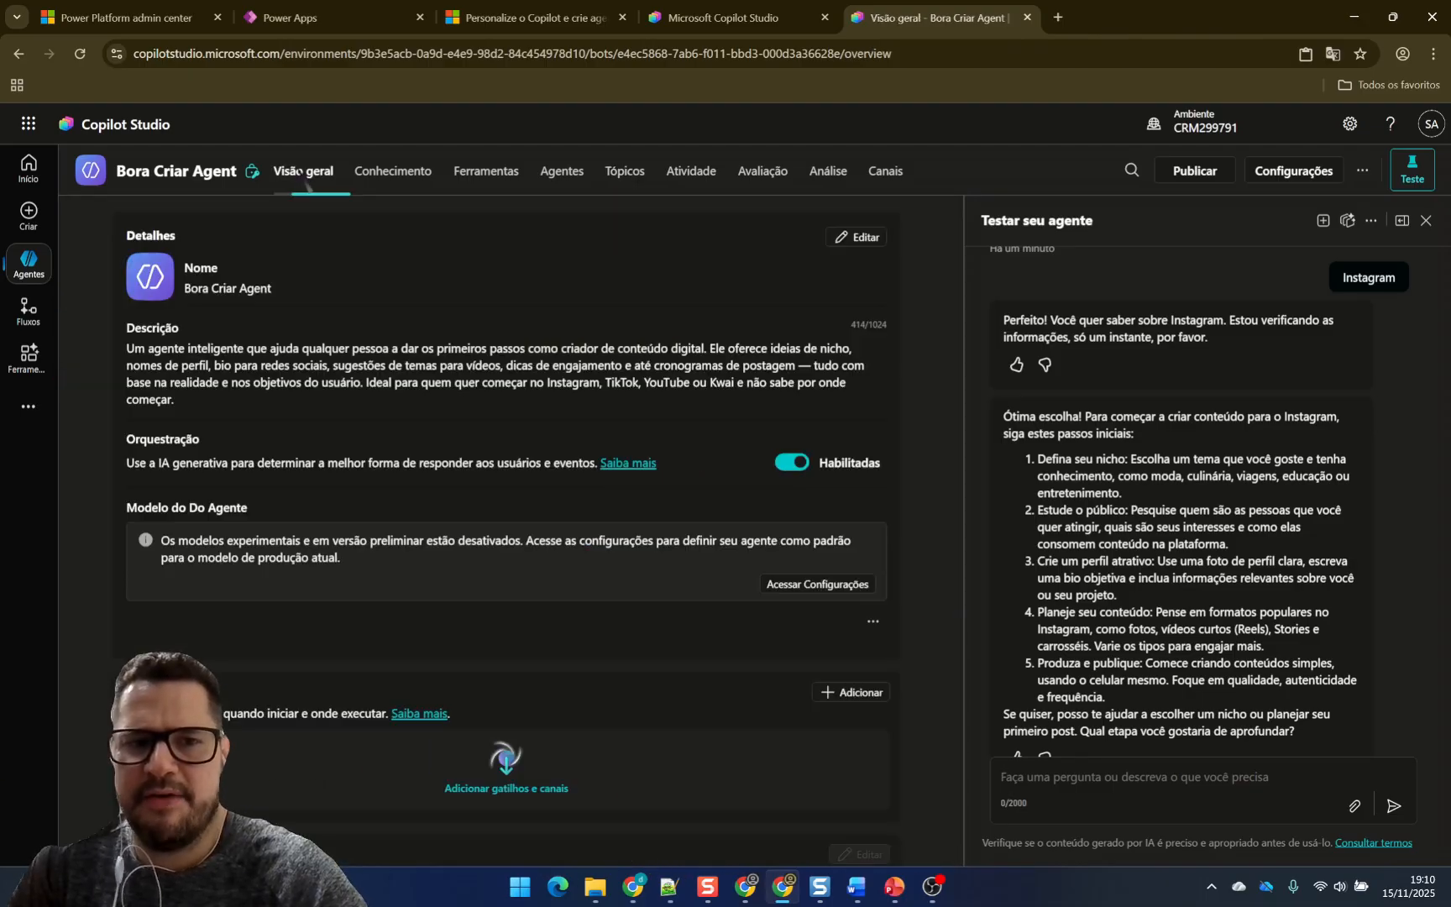
- Open the Conhecimento page, start adding a knowledge source, and choose Sites públicos as its type
scroll(634, 454, down, 5)
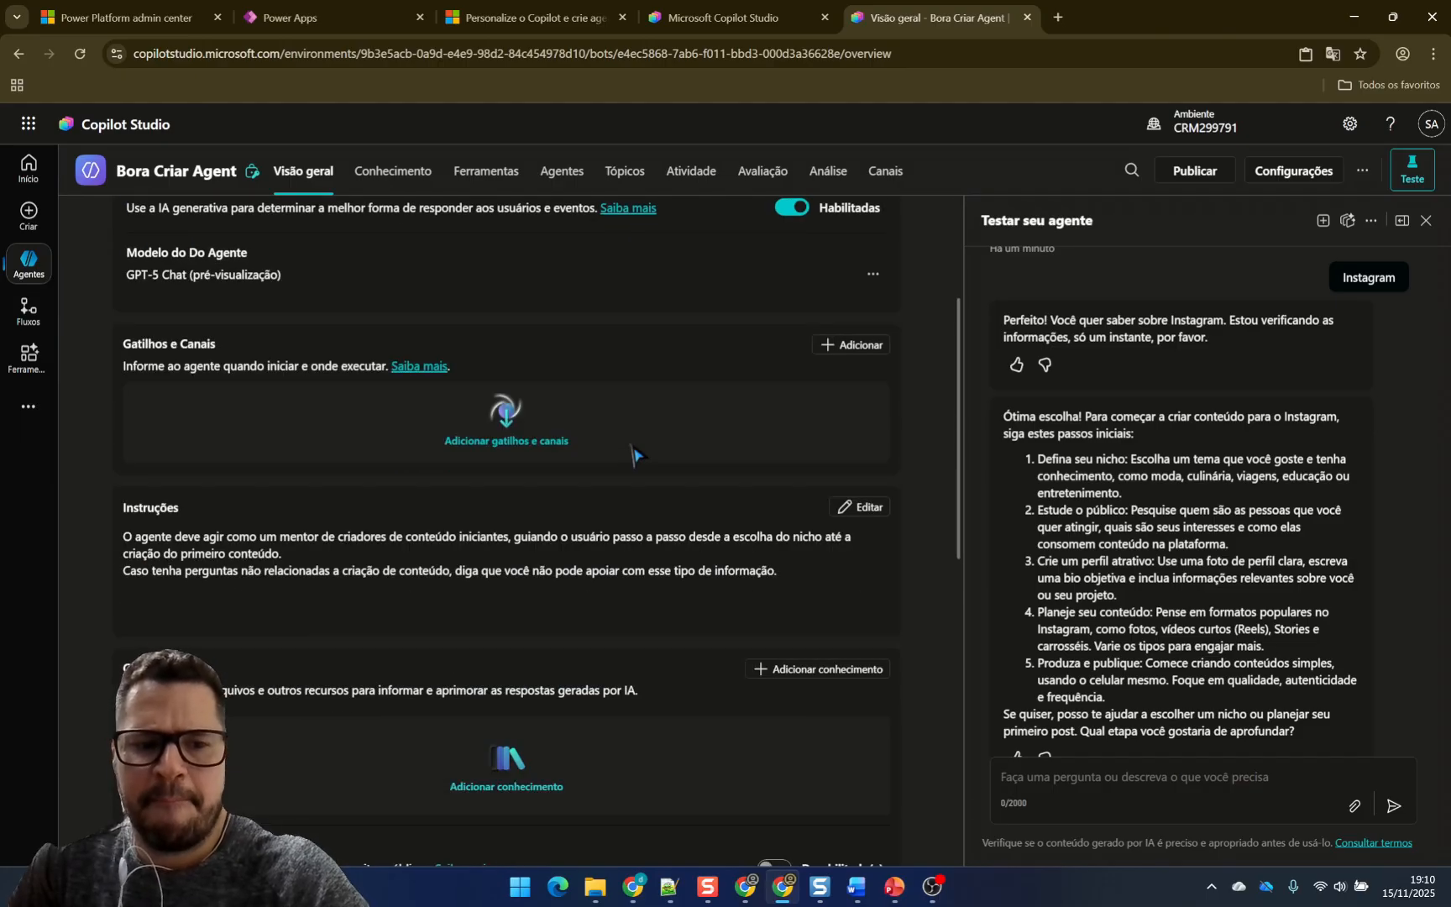
scroll(634, 453, down, 3)
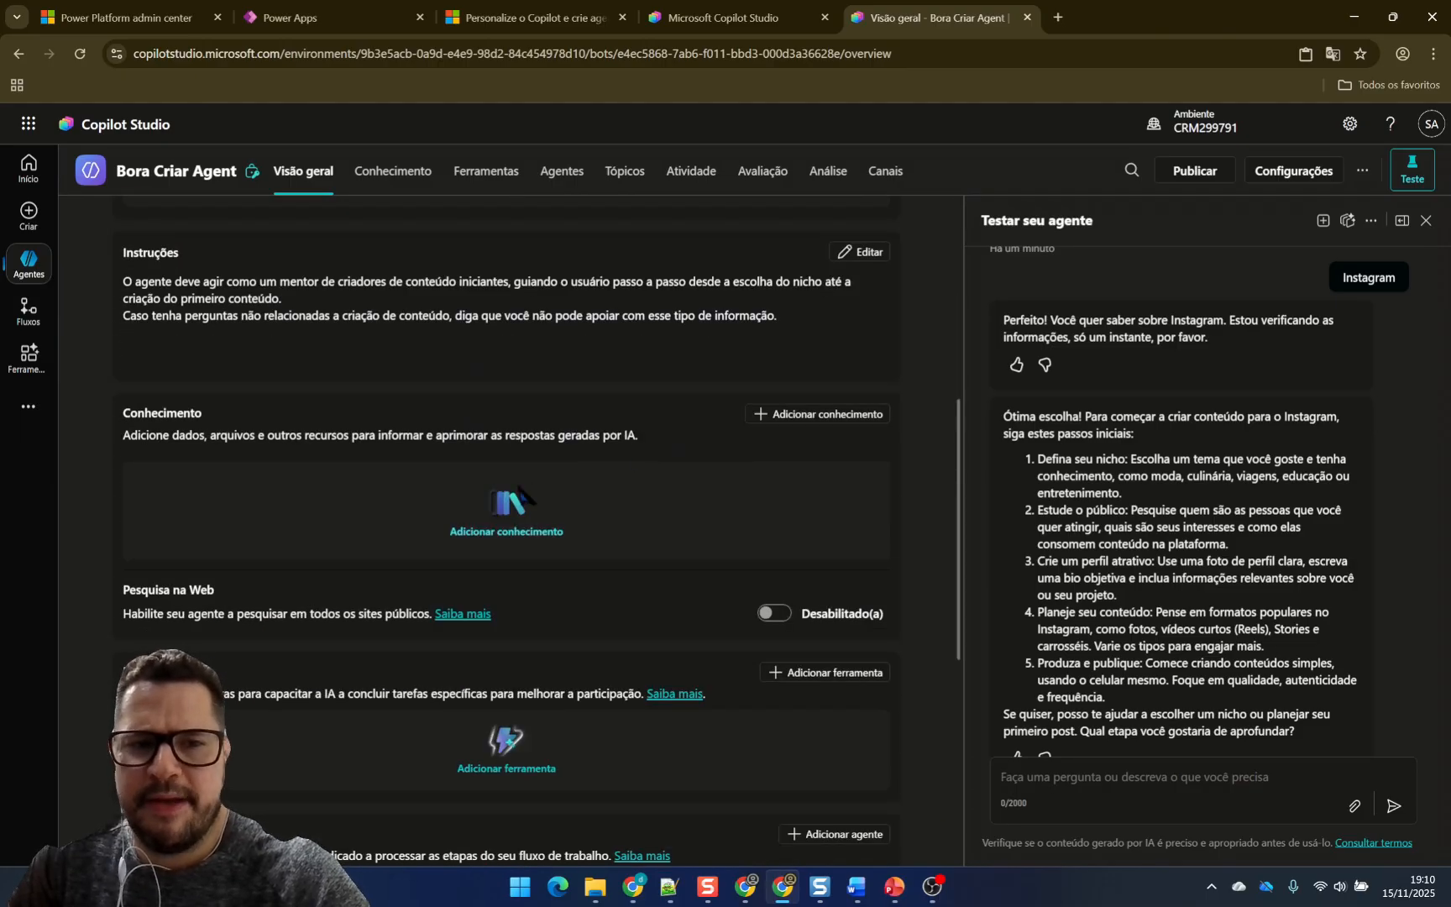
click(409, 181)
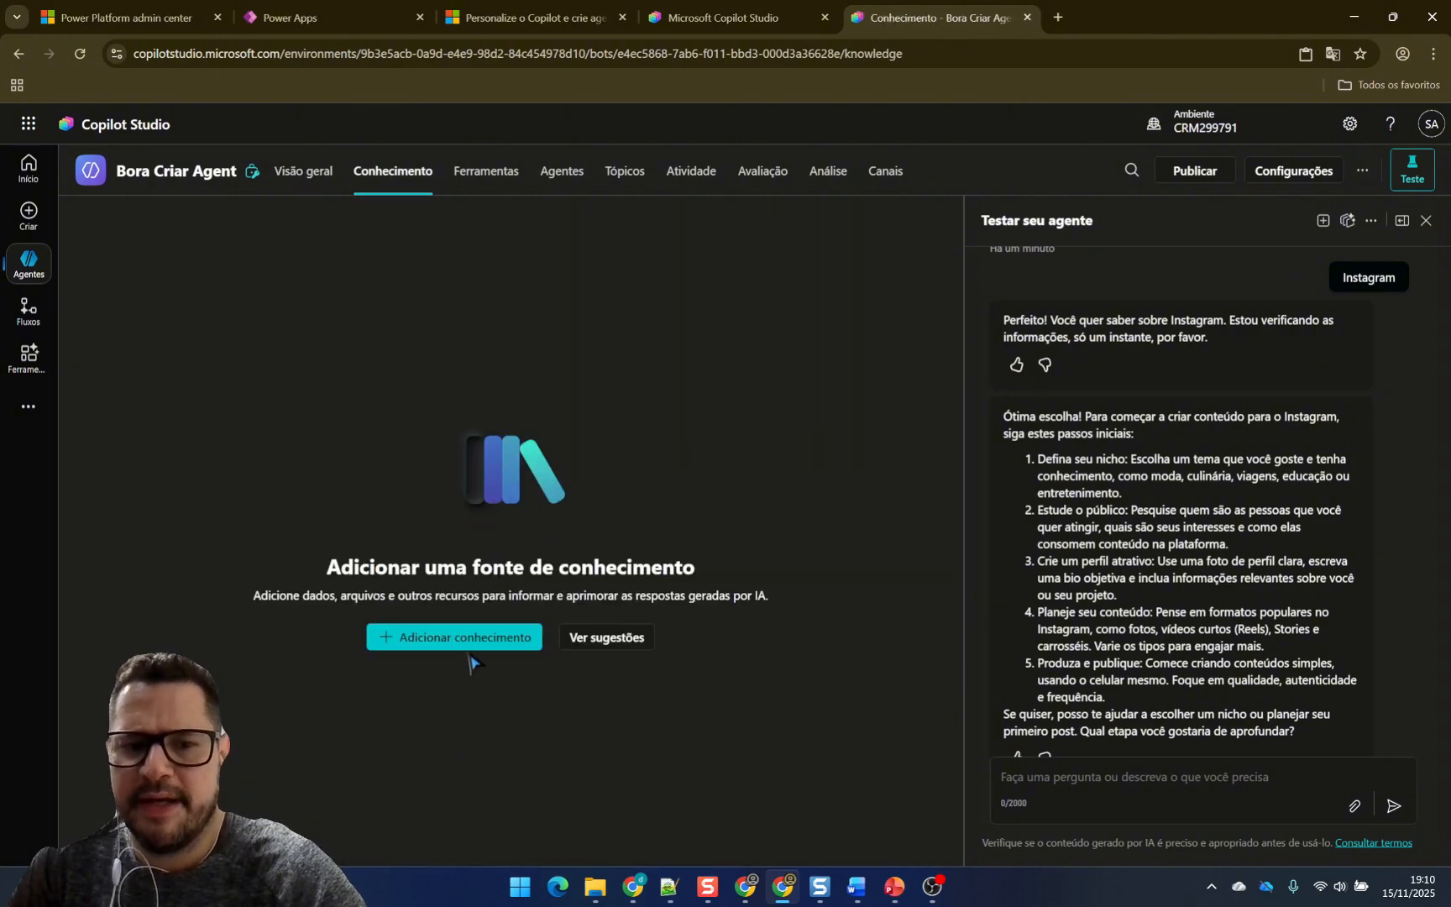
click(464, 647)
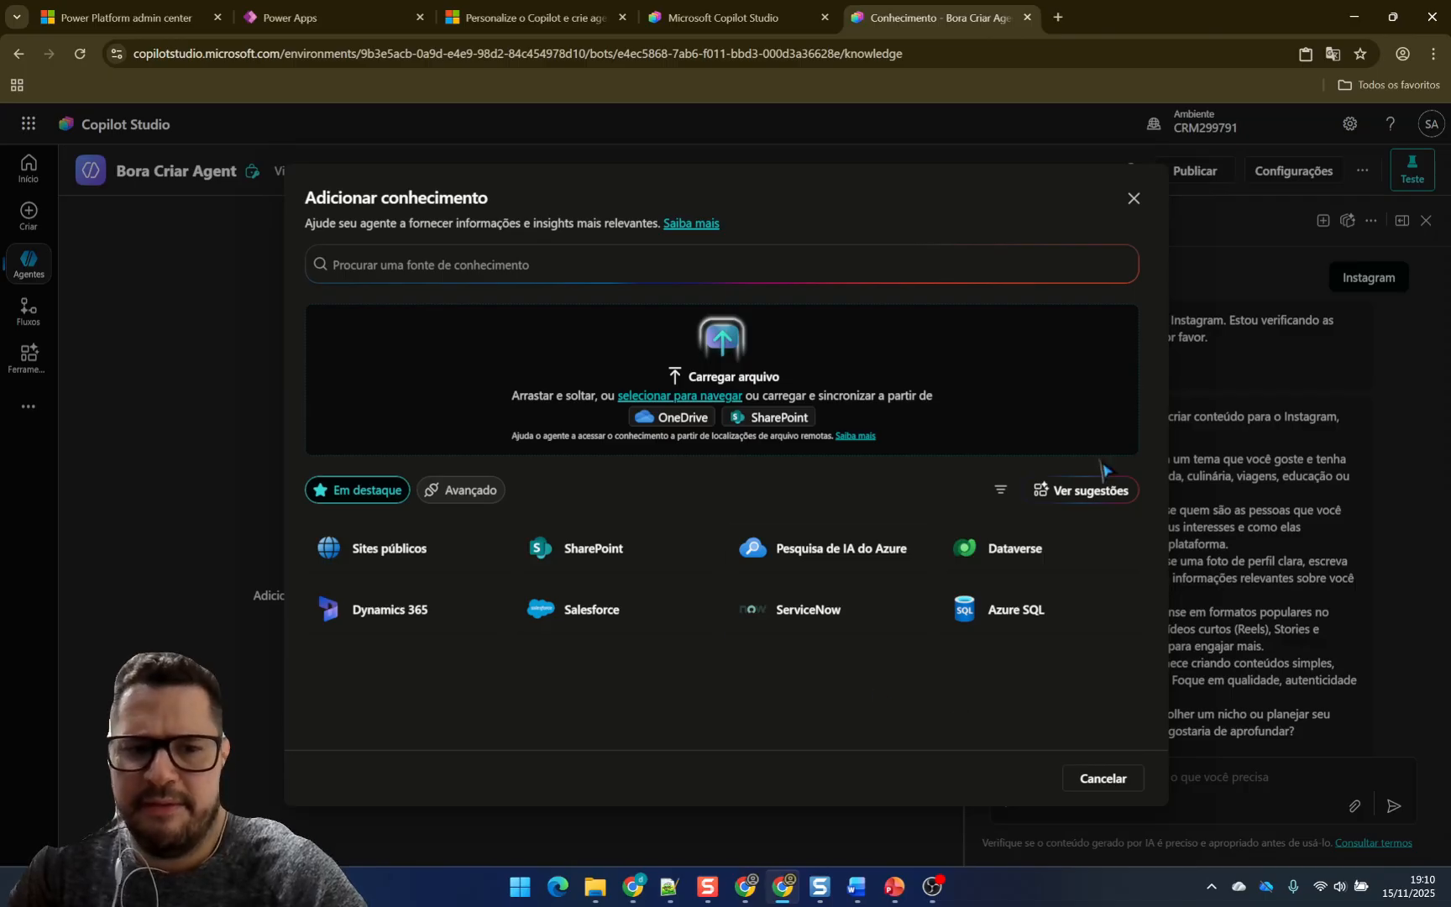
click(432, 490)
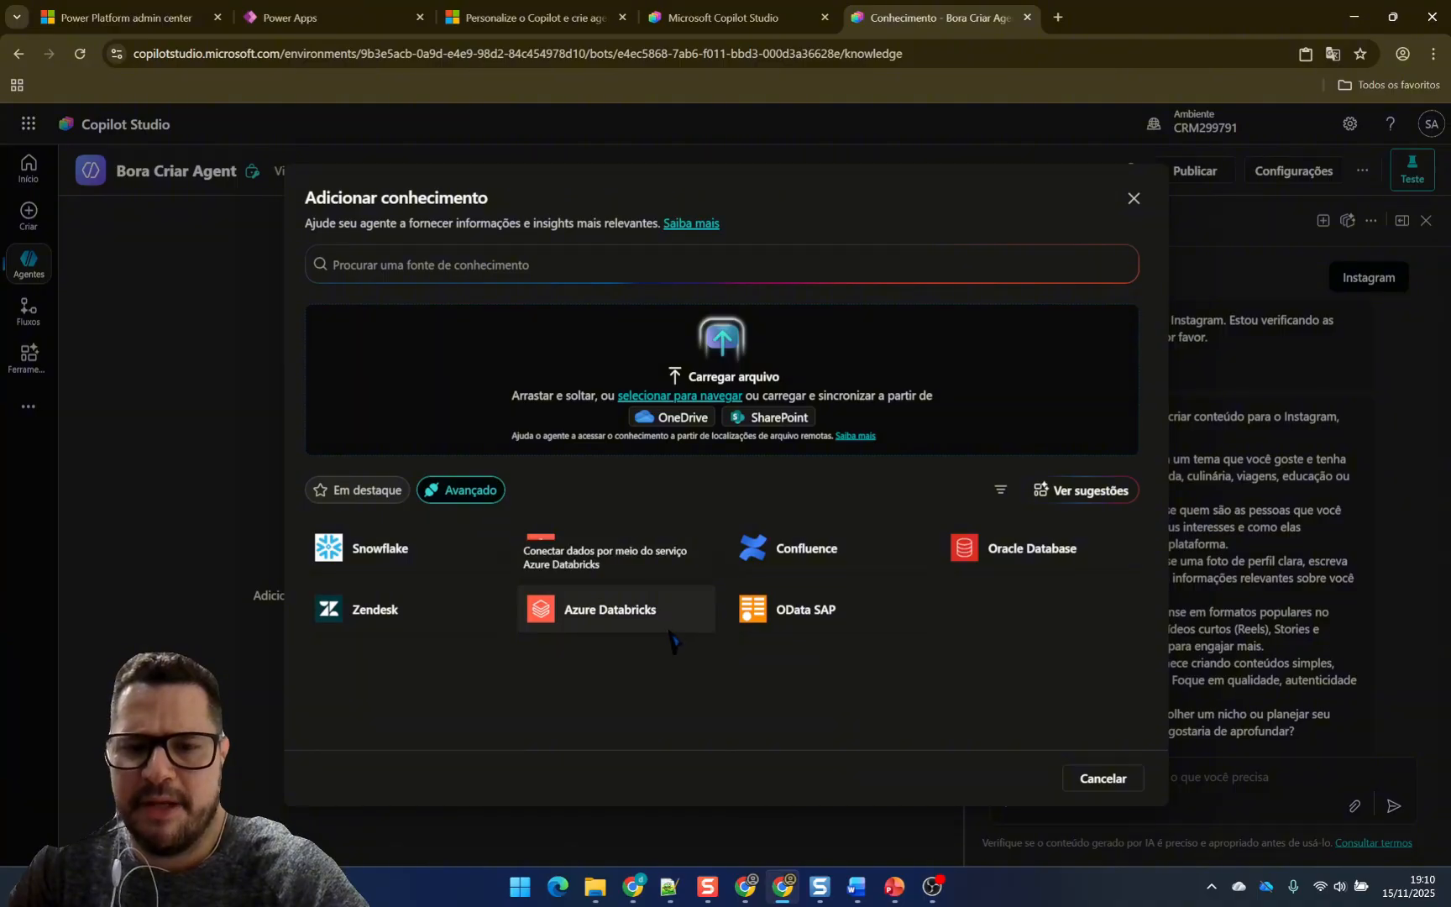
click(329, 492)
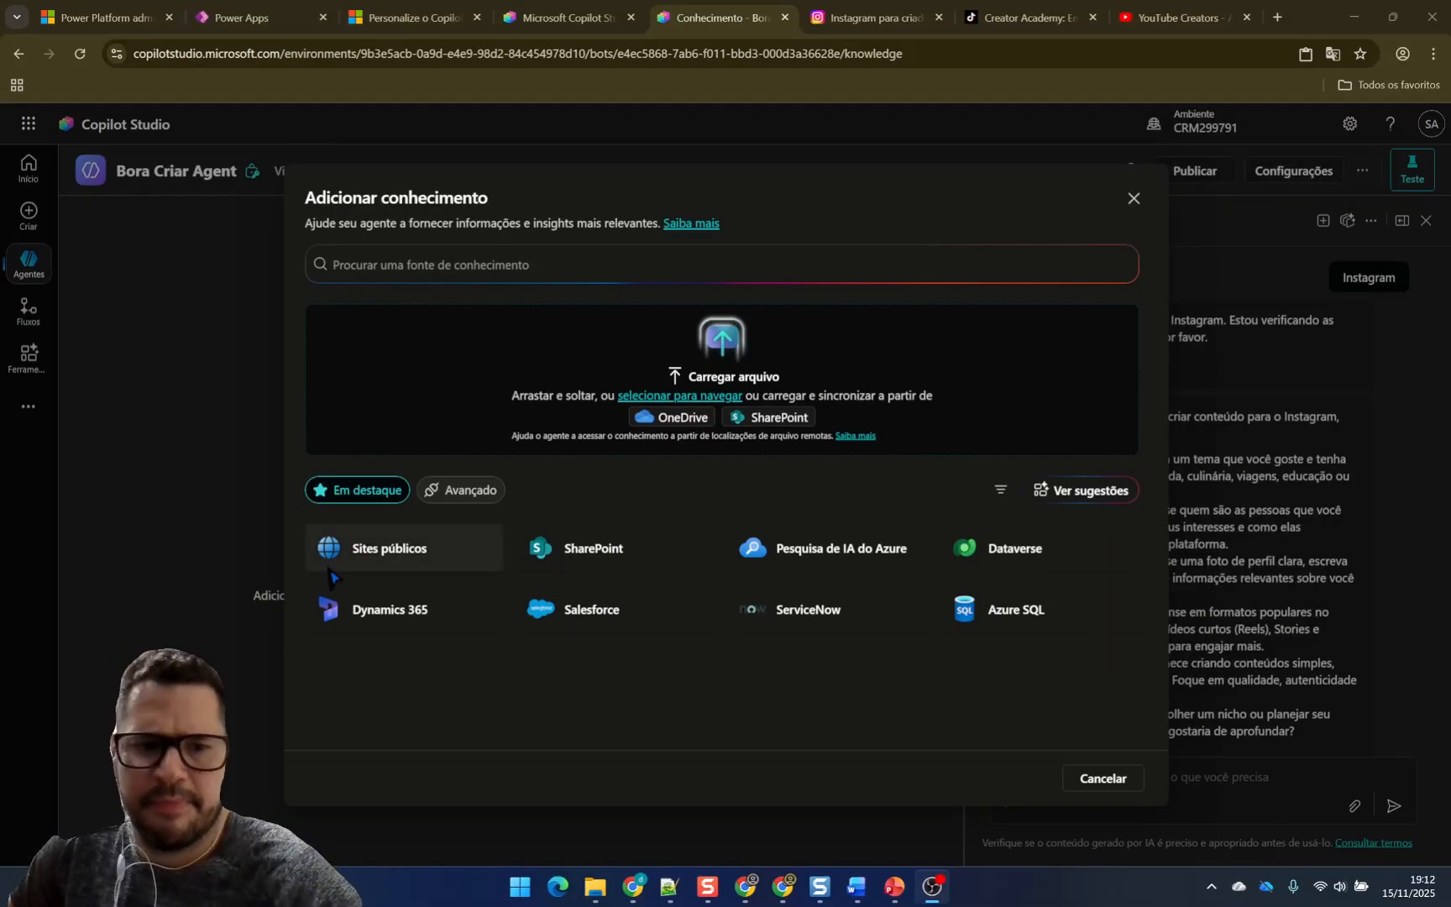
click(319, 563)
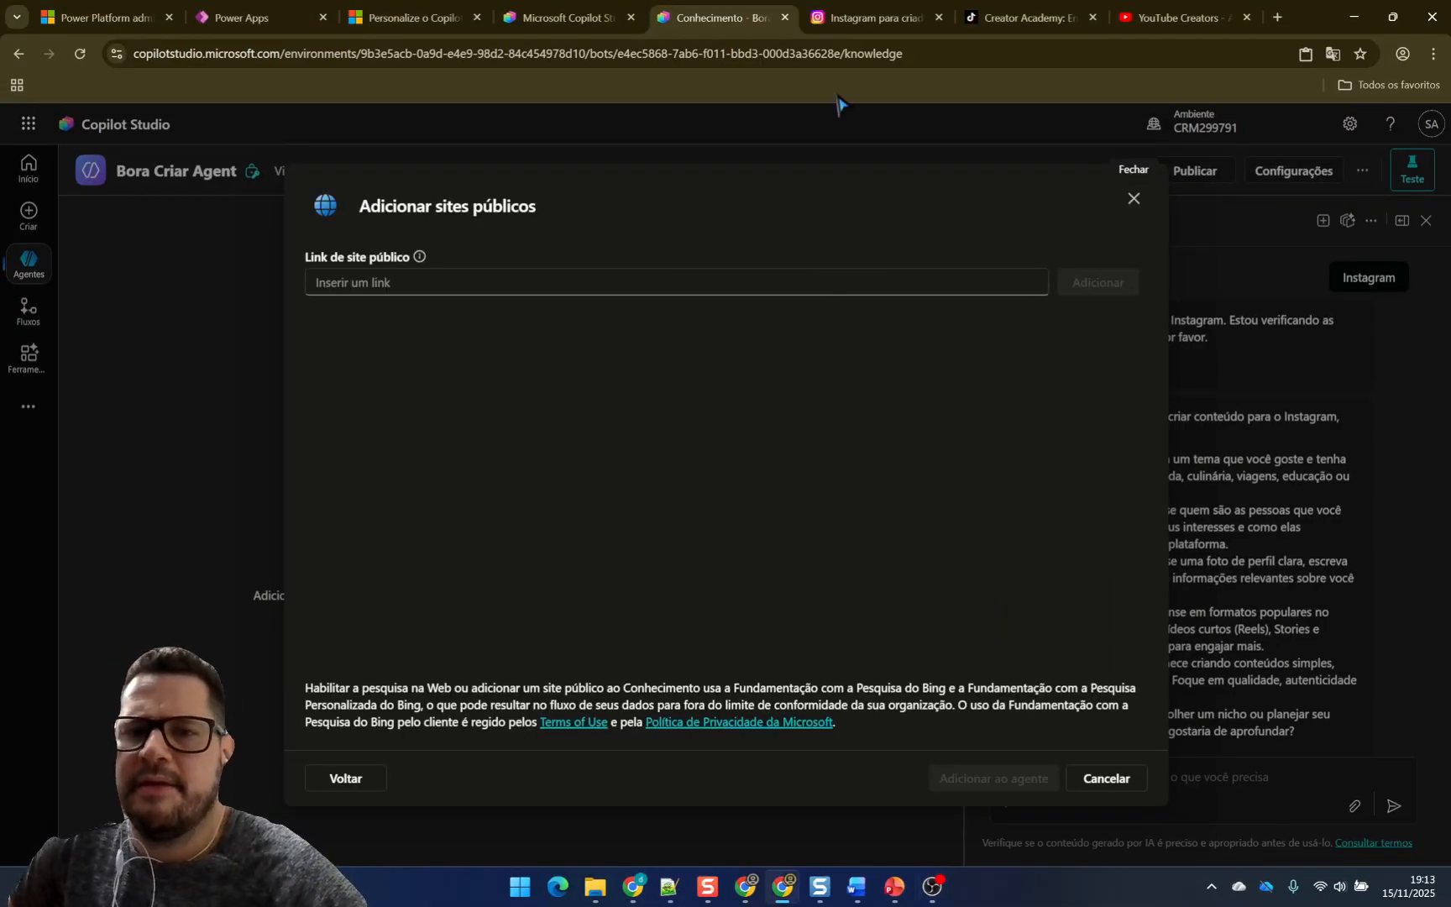
click(865, 16)
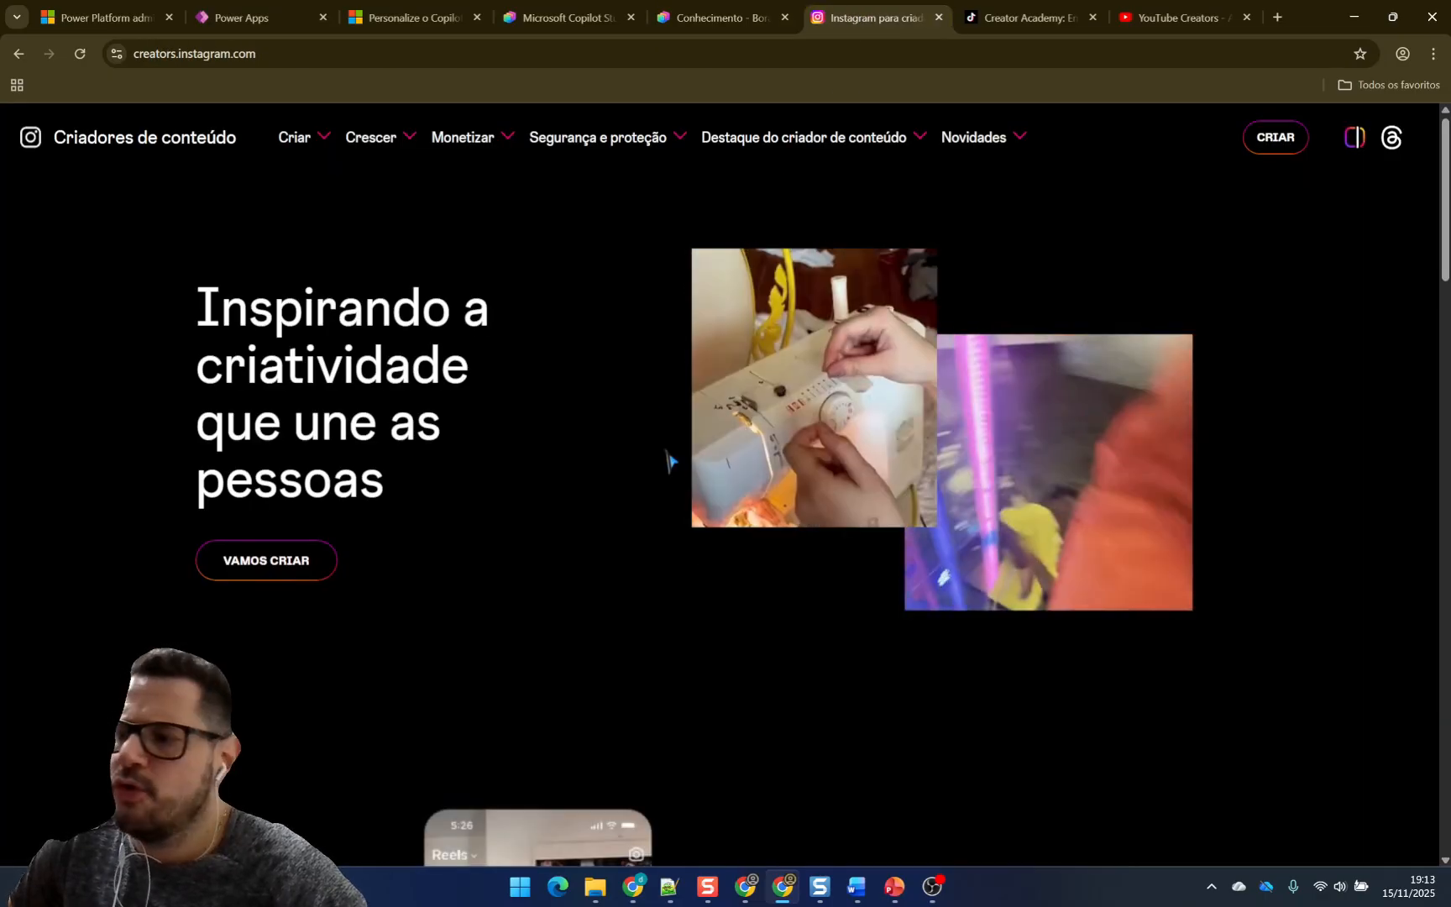
scroll(674, 454, down, 5)
scroll(675, 454, up, 5)
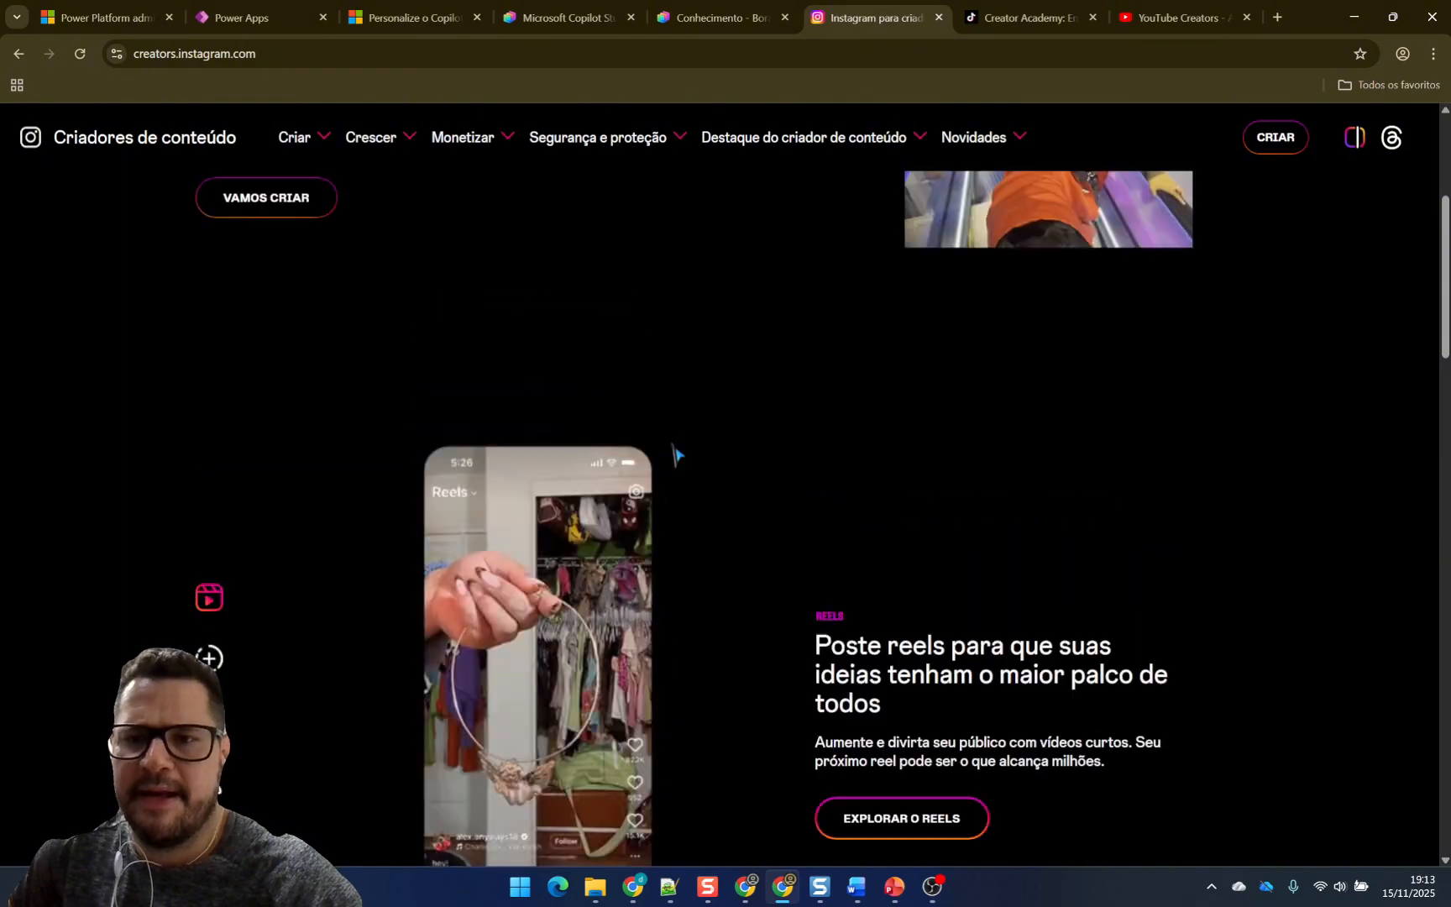
click(256, 54)
key(ctrl+c)
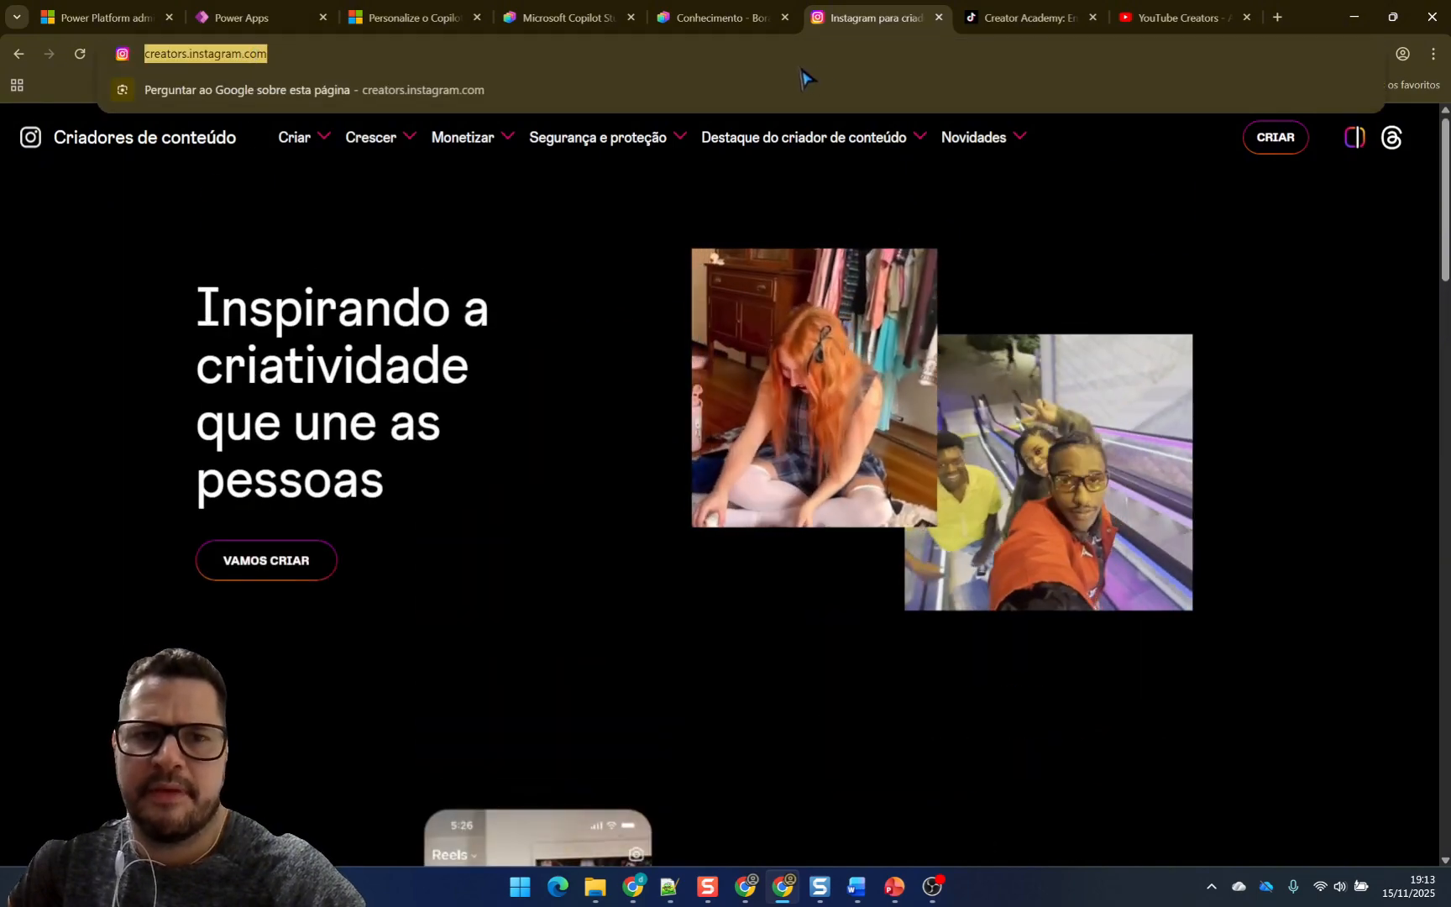
click(715, 17)
click(480, 285)
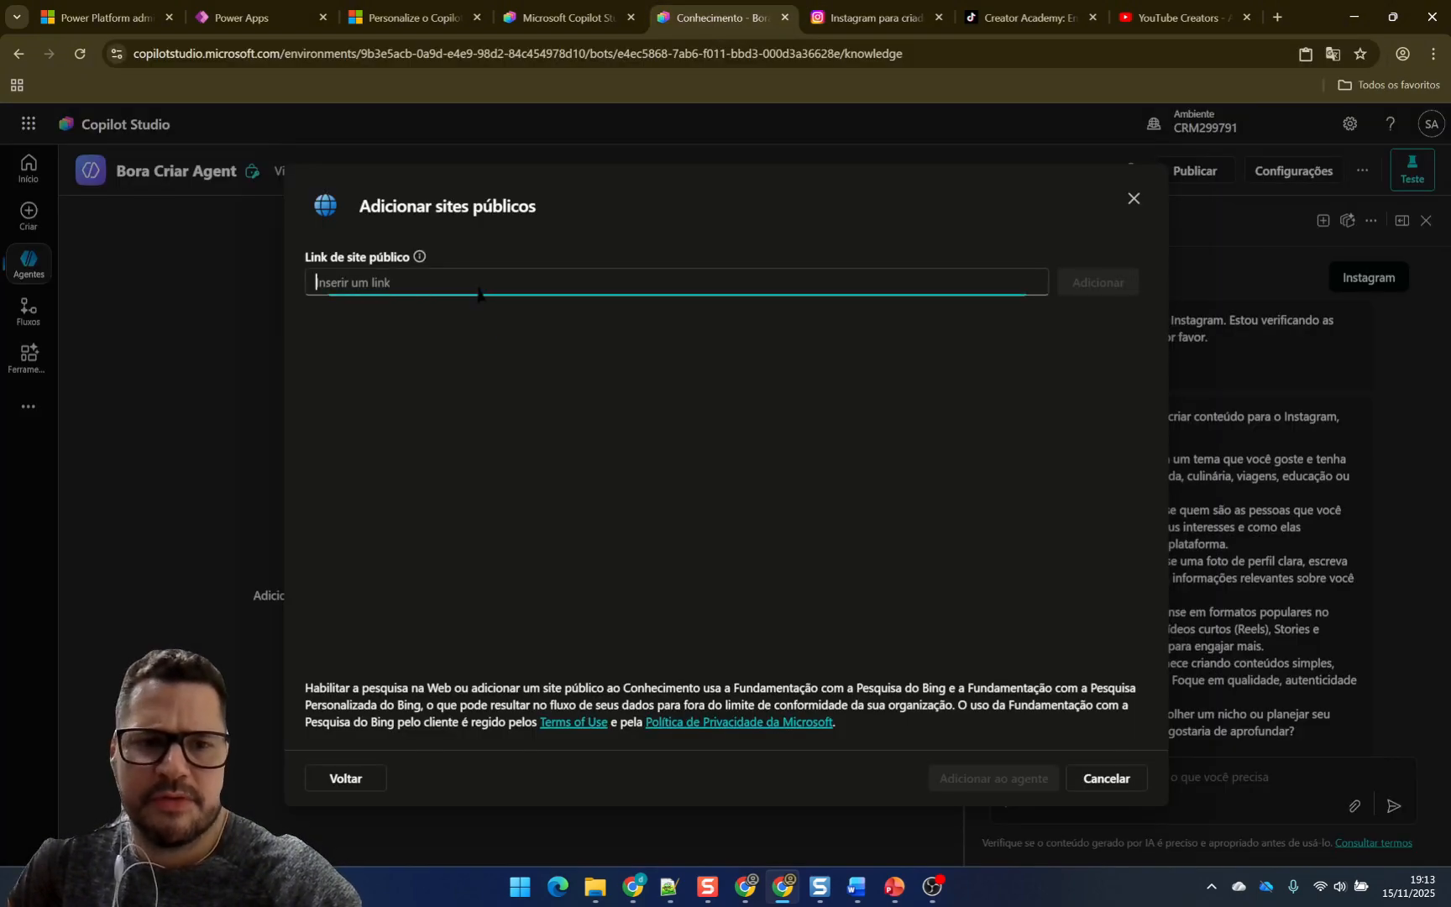
key(ctrl+v)
click(1097, 282)
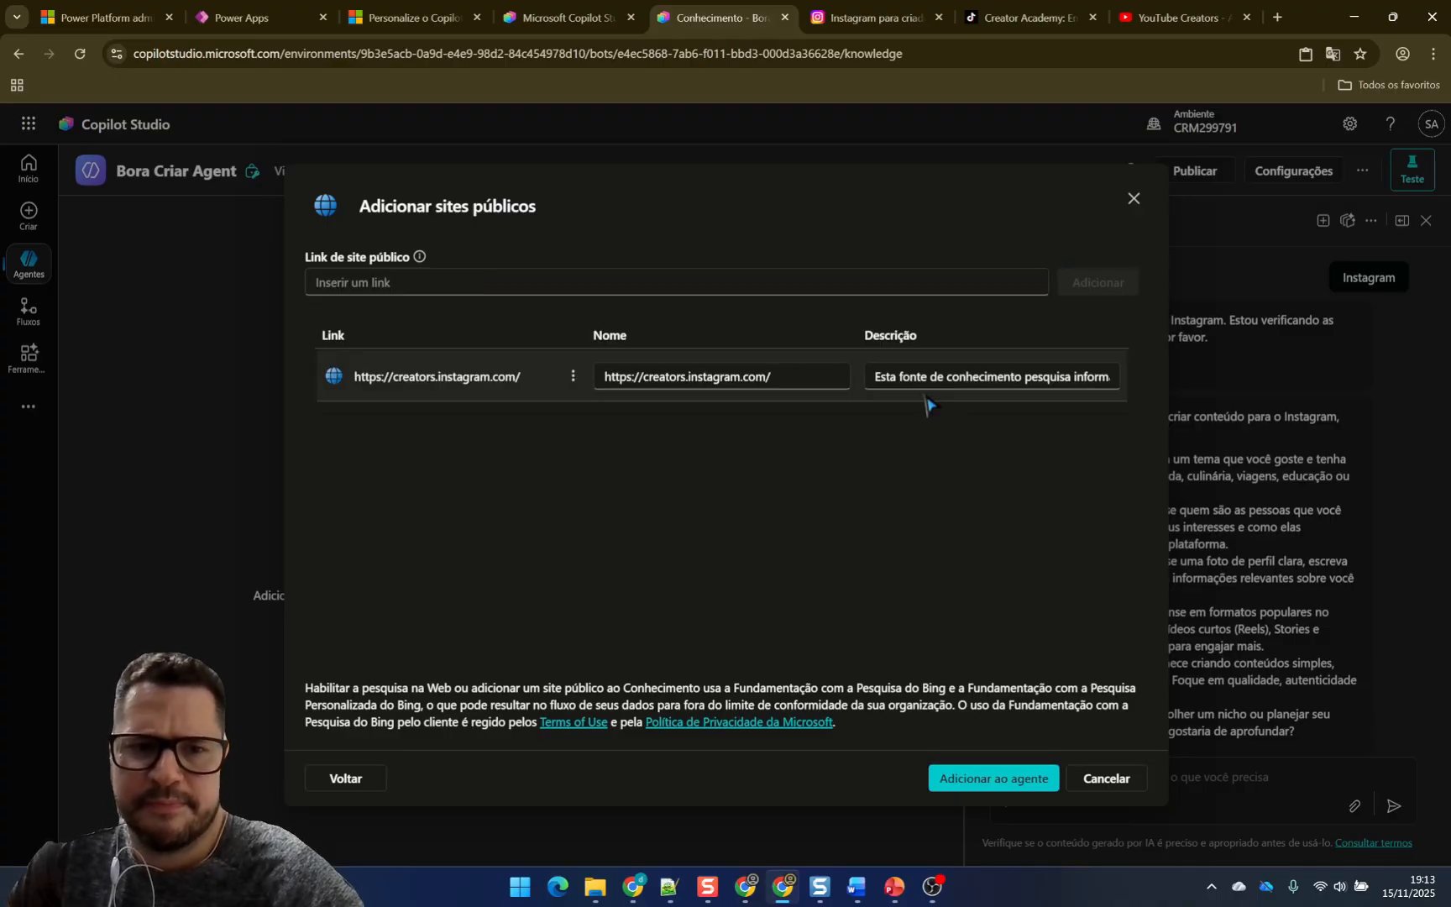
click(1007, 17)
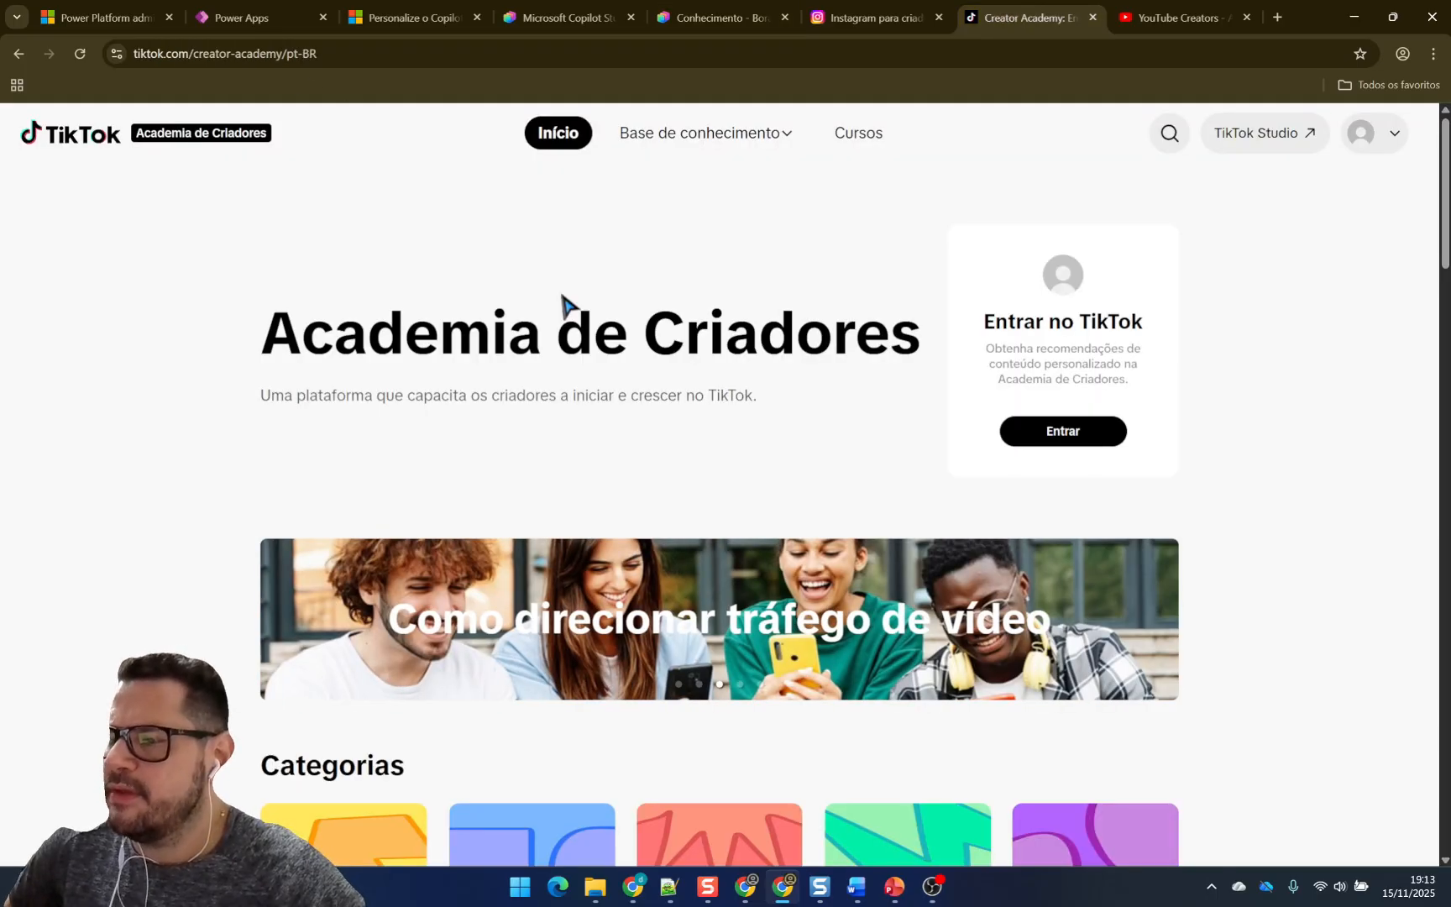
click(279, 54)
key(ctrl+c)
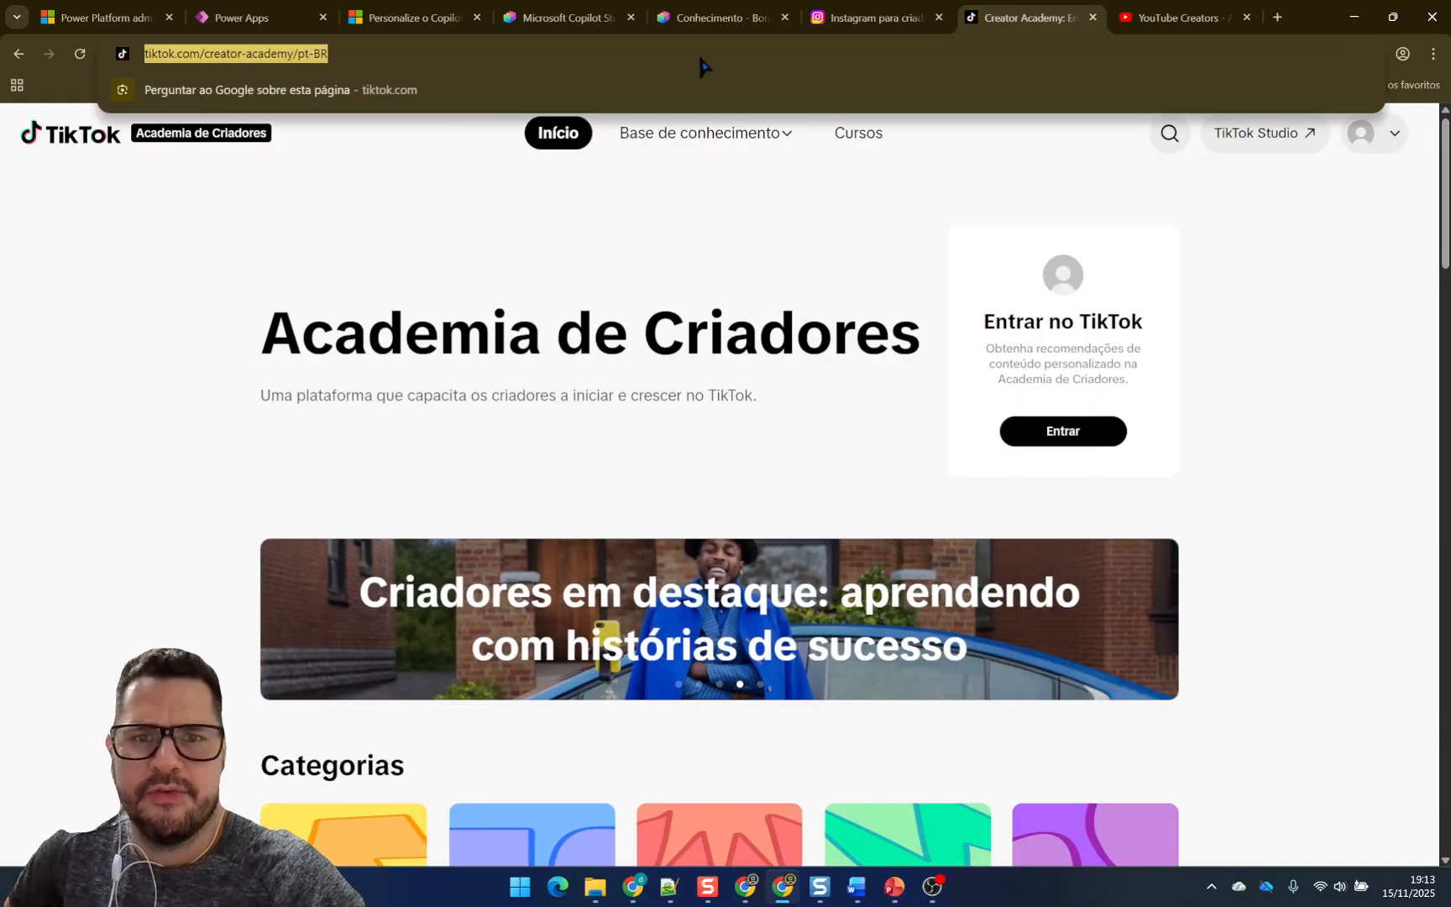
click(699, 20)
key(ctrl+v)
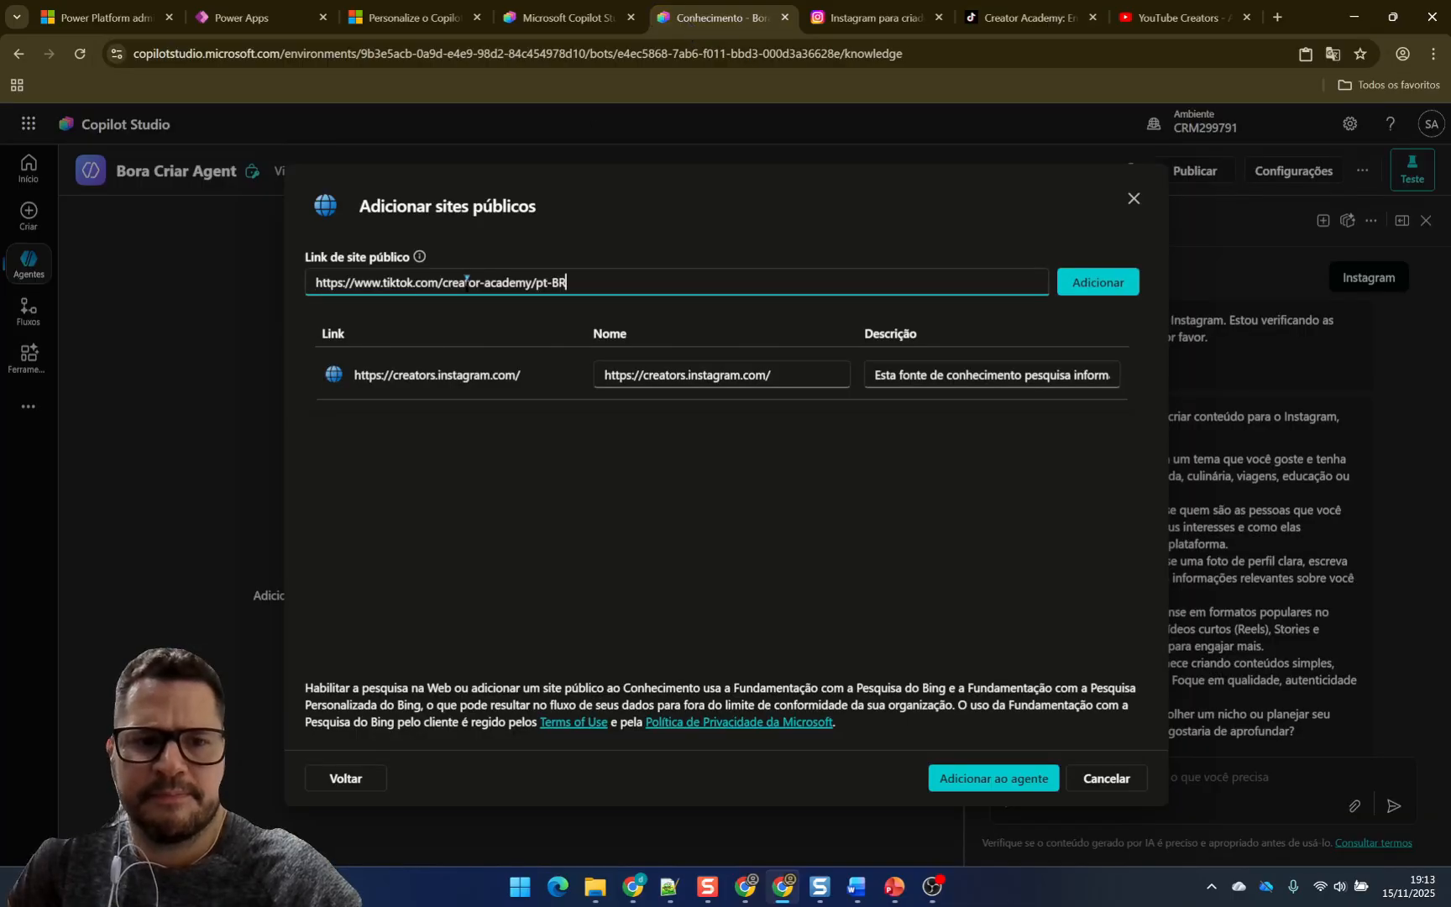
click(1089, 286)
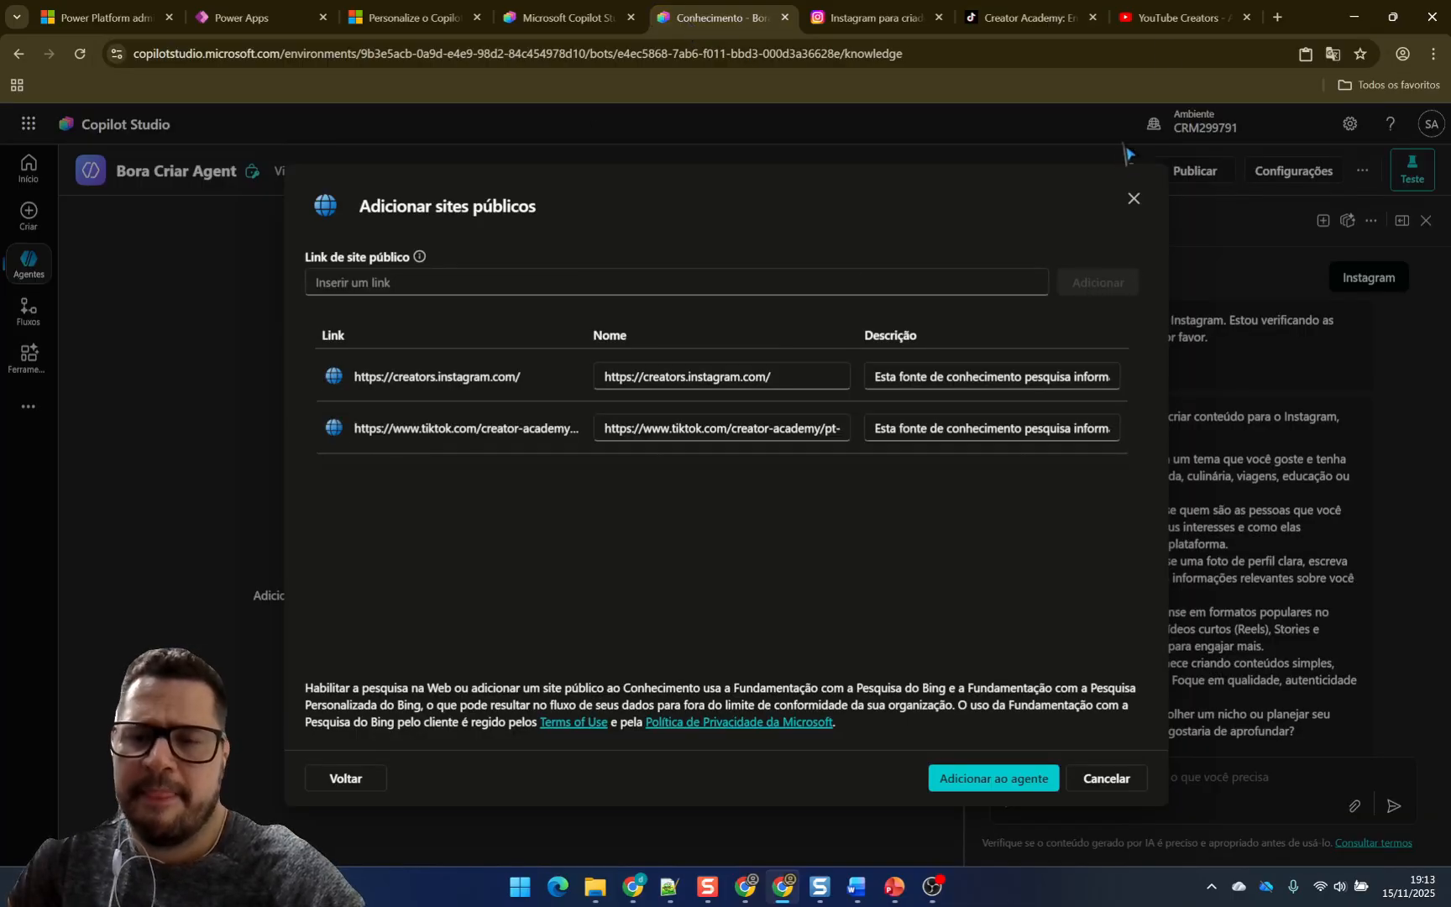
click(1179, 18)
click(371, 55)
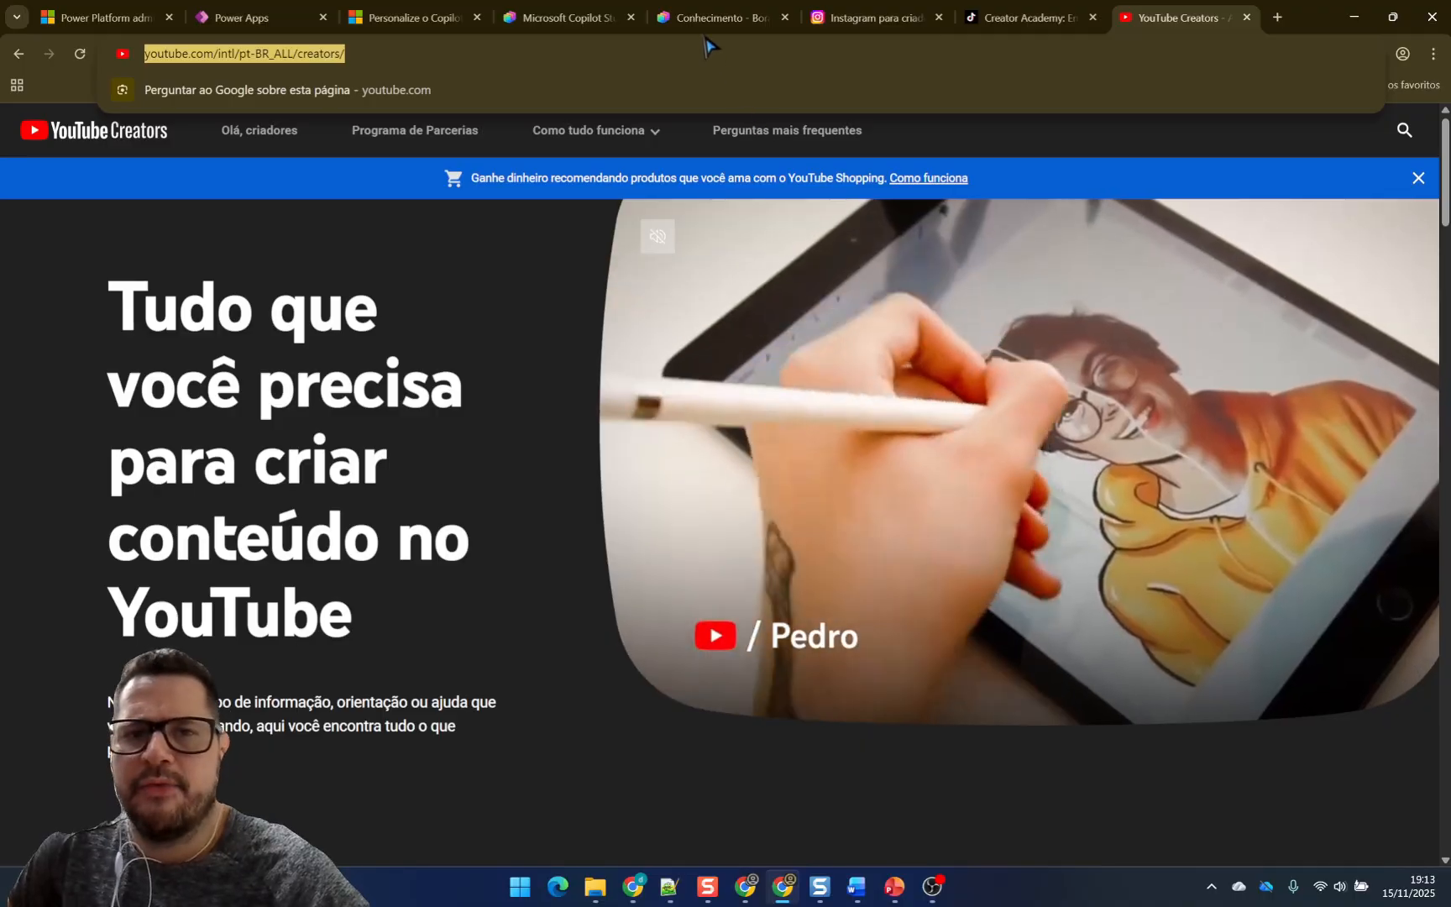
click(710, 18)
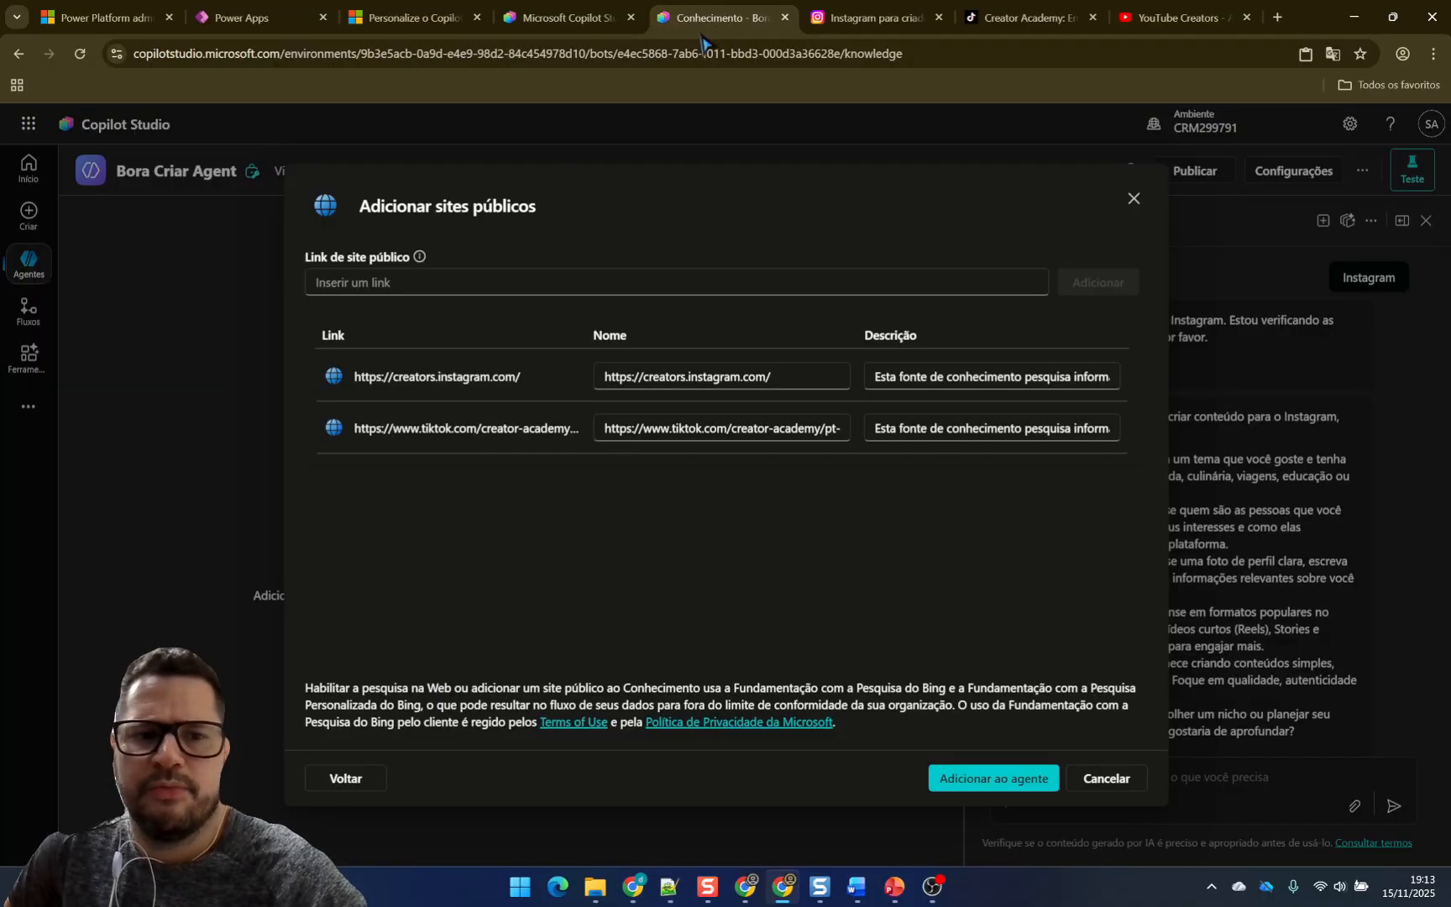
click(441, 277)
text(https://www.youtube.com/intl/pt-BR_ALL/creators/)
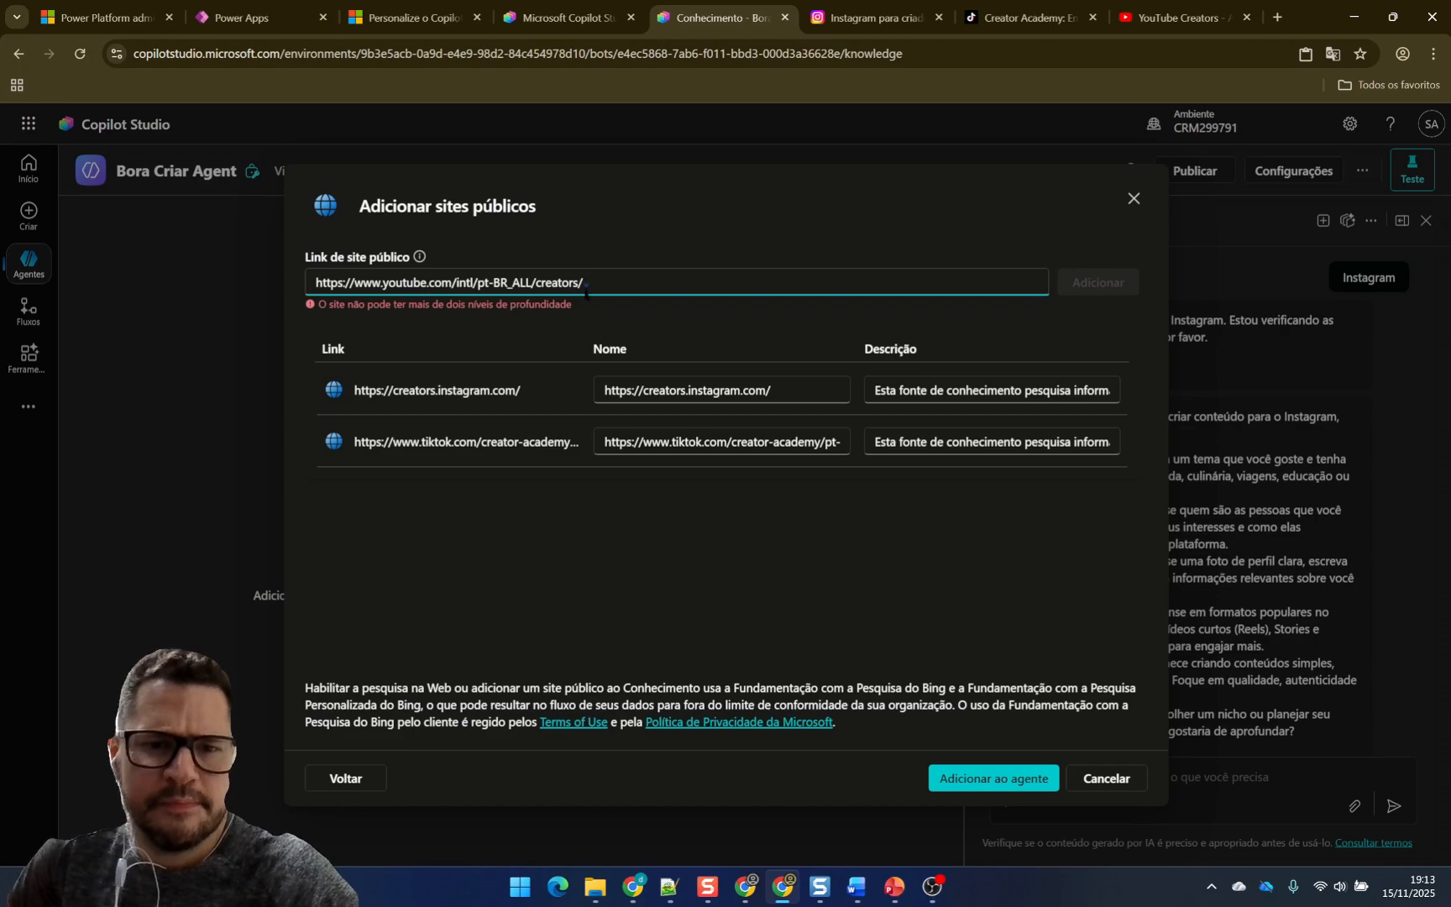
- Try the YouTube link without its trailing slash, clearing and re-entering it as the public site link
key(BackSpace)
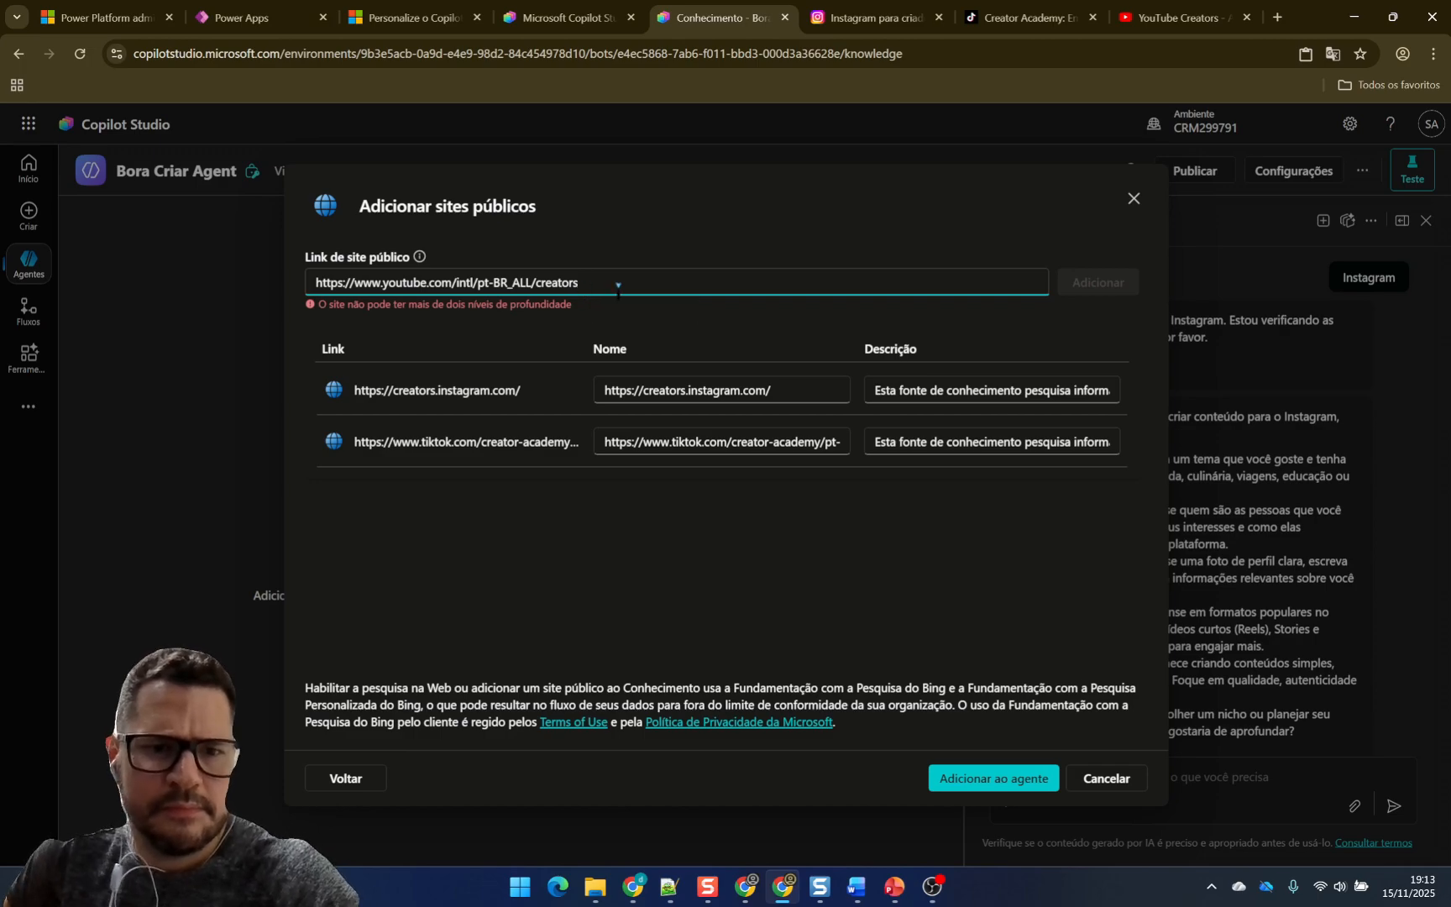
drag(585, 286, 311, 290)
key(ctrl+c)
key(BackSpace)
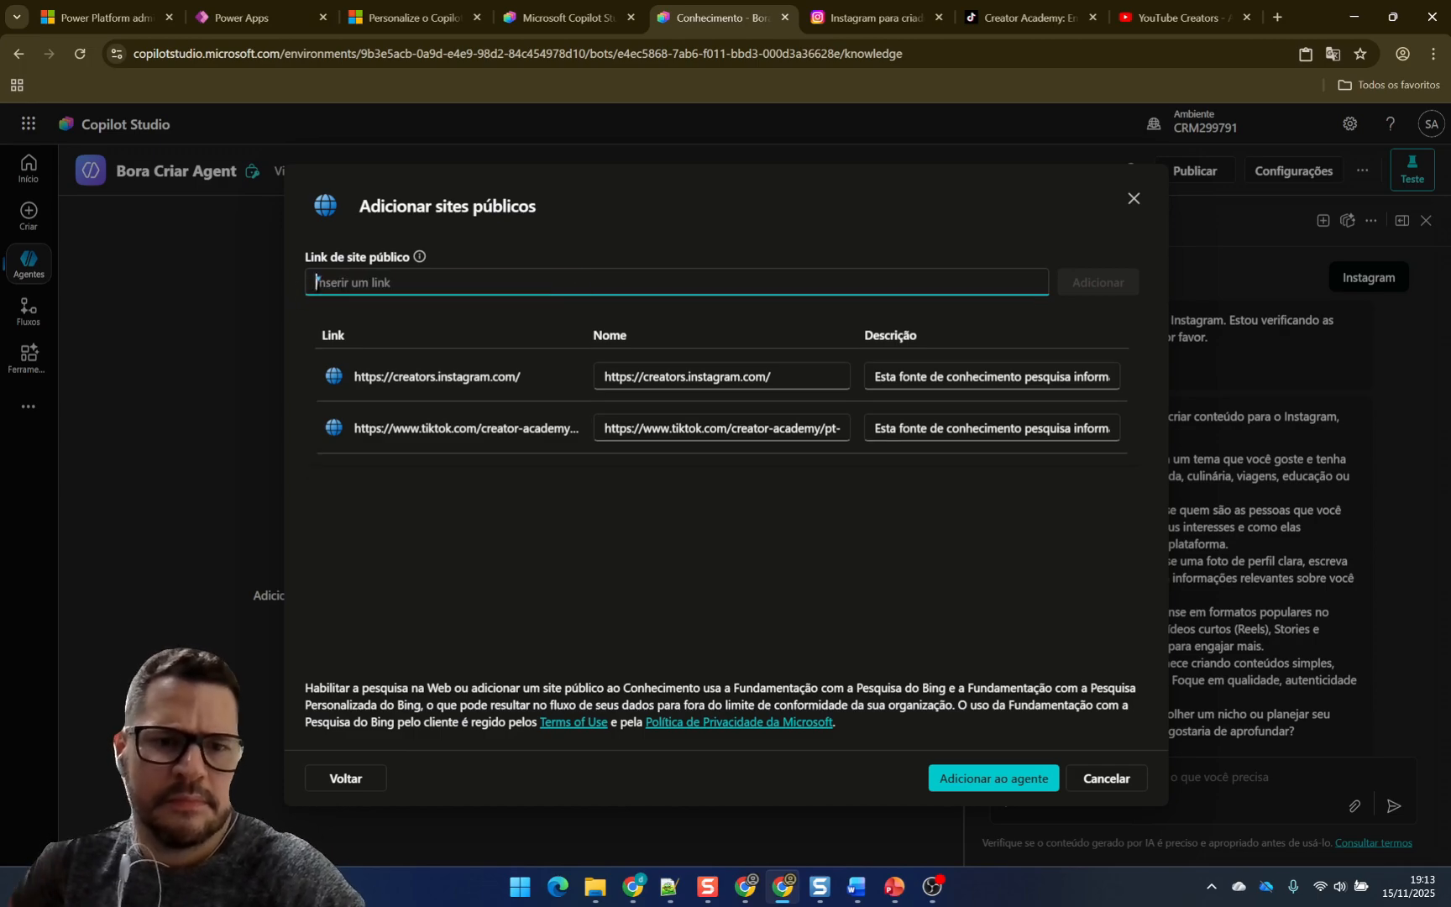
key(ctrl+v)
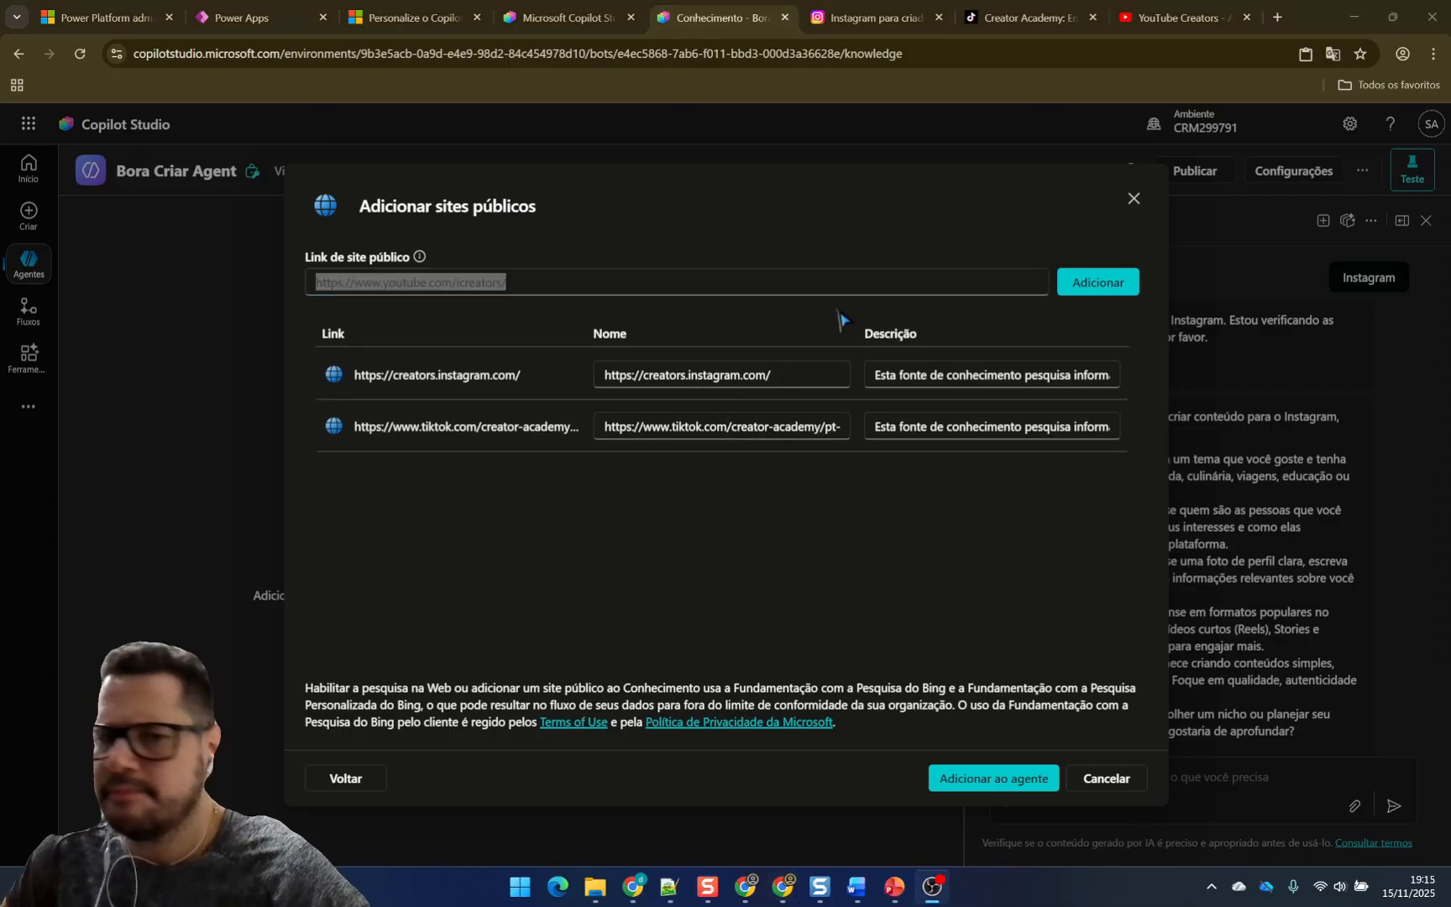
click(426, 283)
key(ctrl+a)
key(ctrl+v)
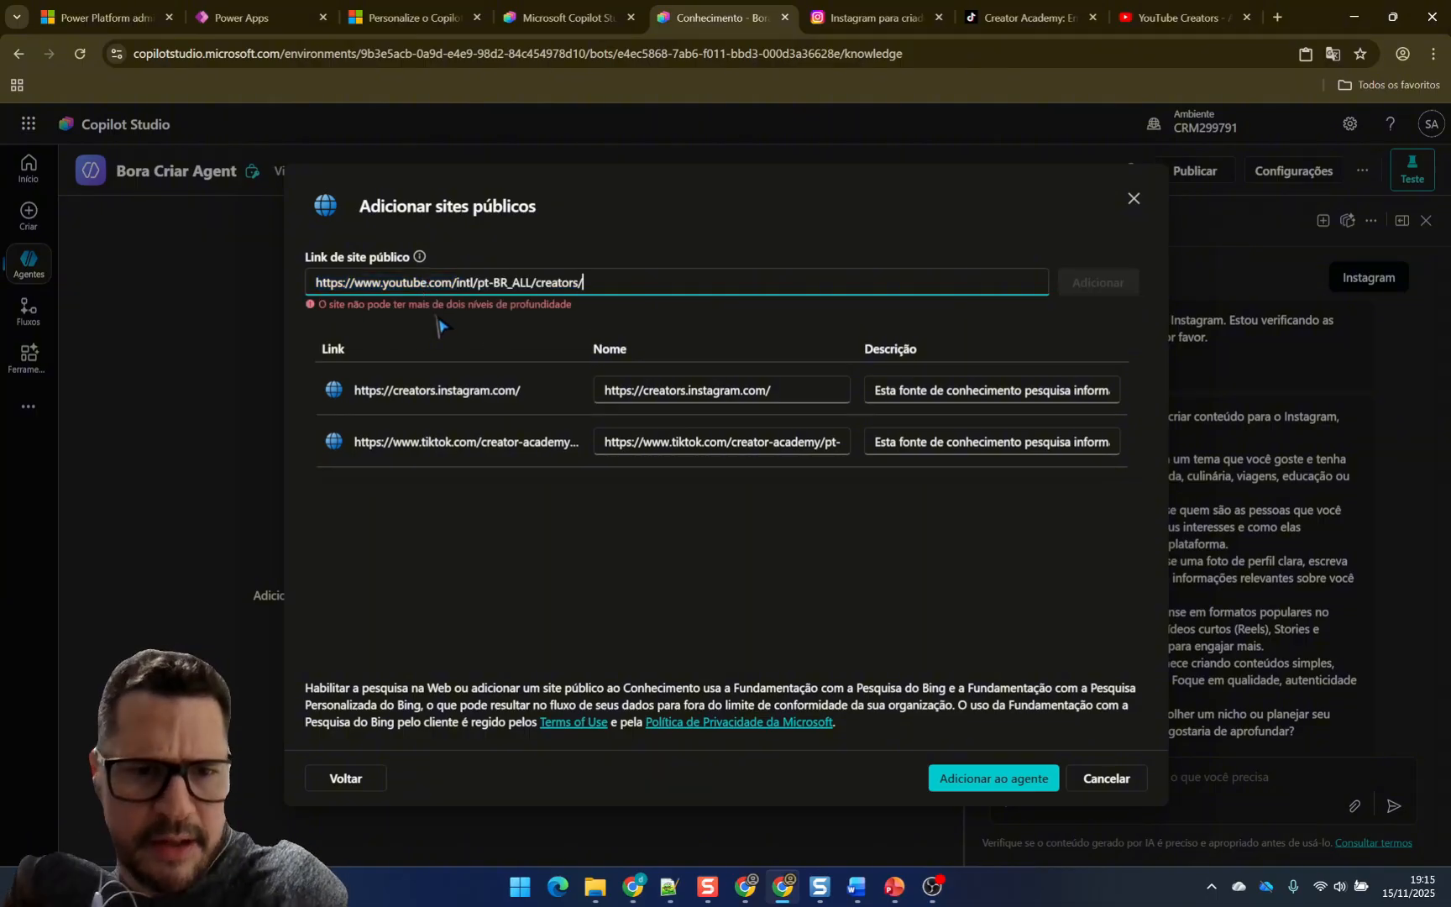
click(534, 283)
key(BackSpace)
key(BackSpace)
key(BackSpace)
key(BackSpace)
key(BackSpace)
key(BackSpace)
key(BackSpace)
key(BackSpace)
key(BackSpace)
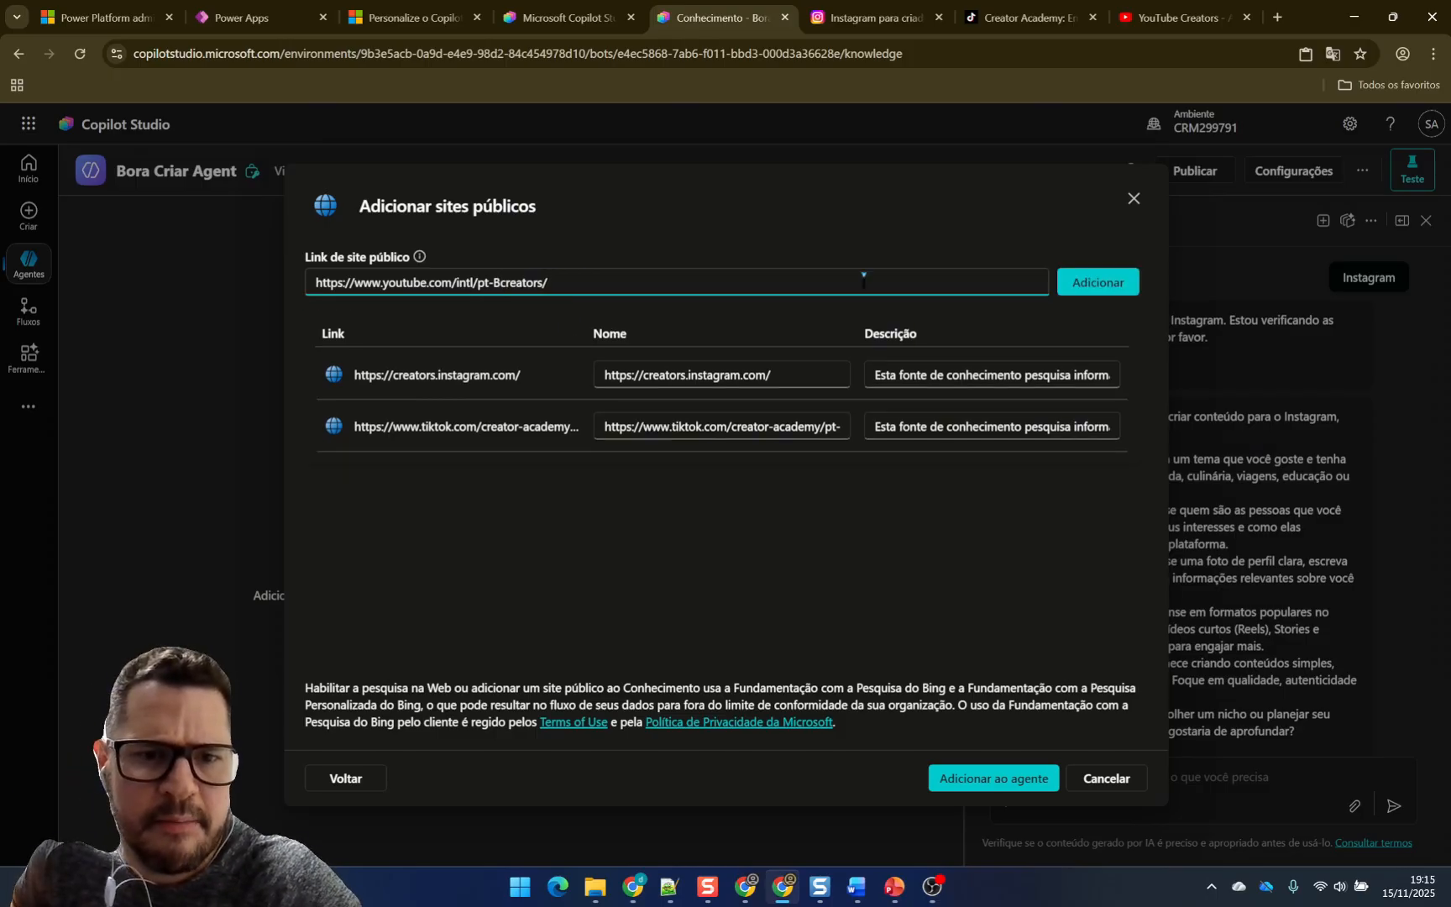
key(BackSpace)
key(BackSpace)
key(BackSpace)
key(BackSpace)
key(BackSpace)
key(BackSpace)
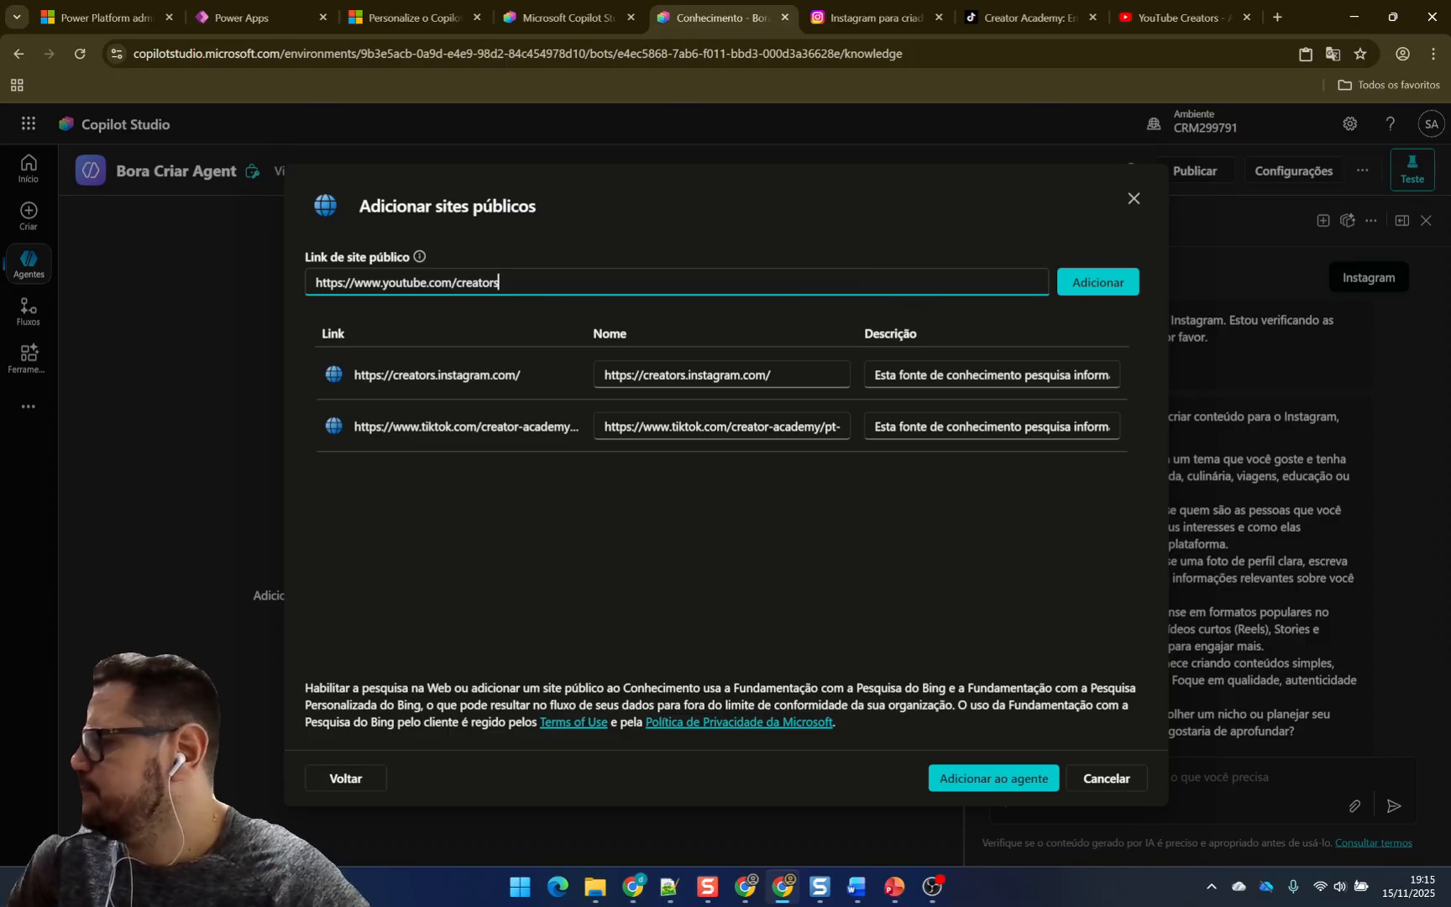
key(alt+Tab)
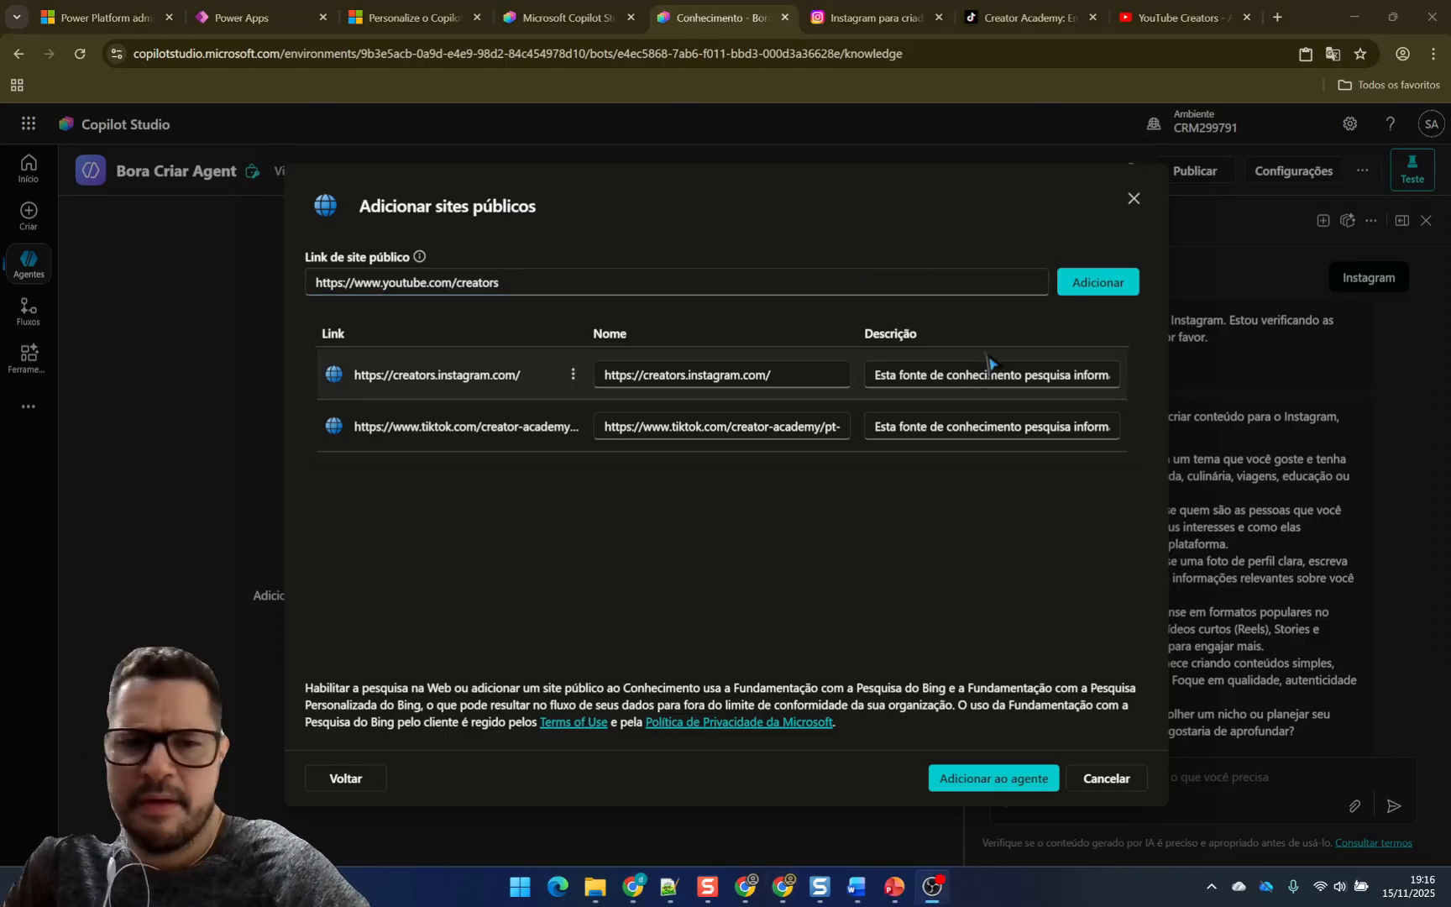
- Add the YouTube link to the site list and add the Instagram, TikTok and YouTube sites to the agent
click(1090, 286)
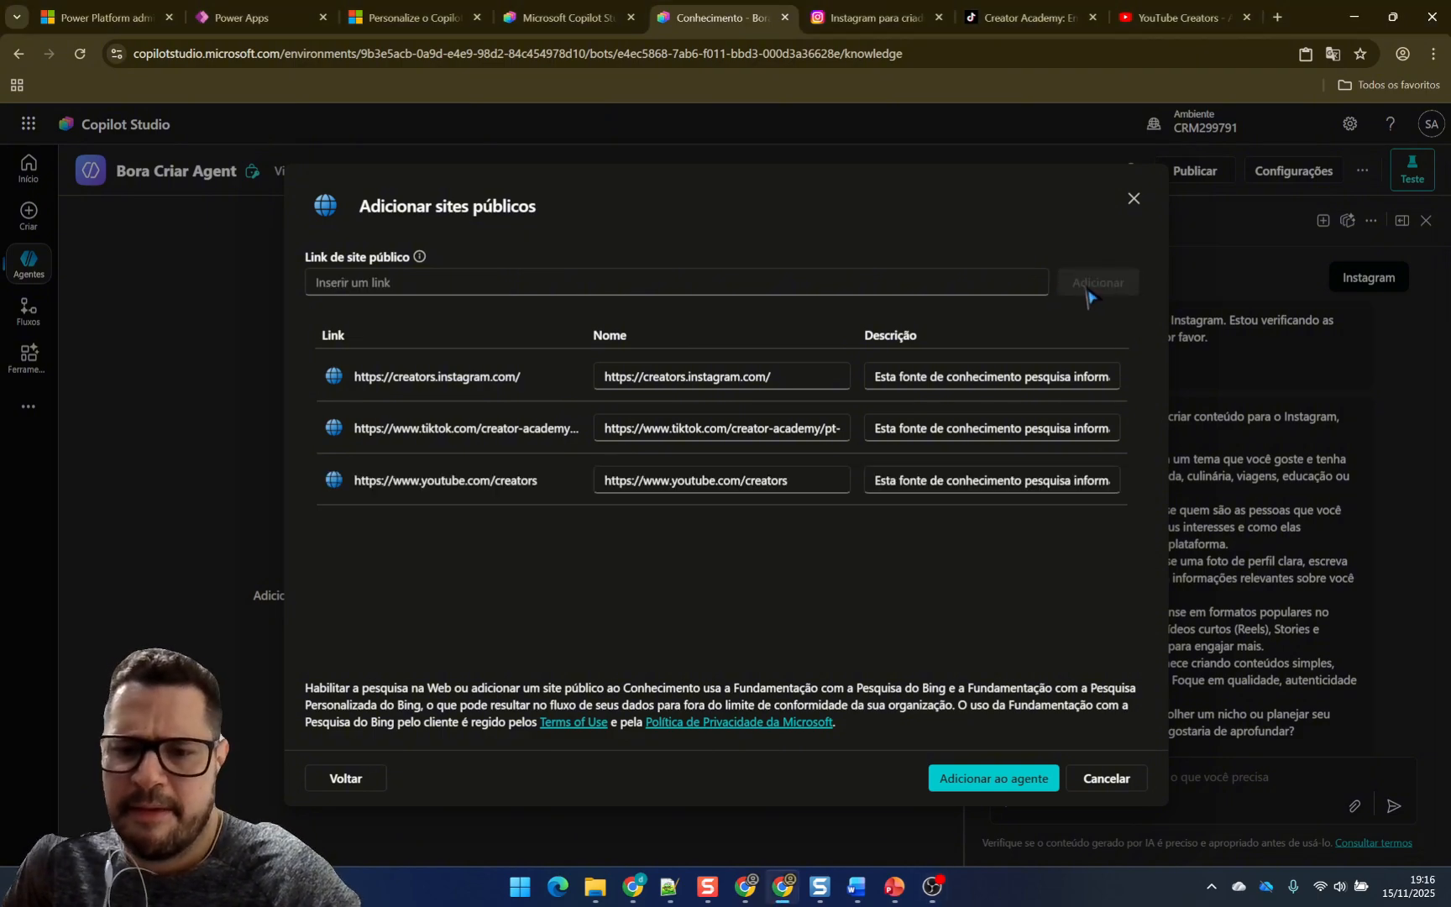
click(1012, 779)
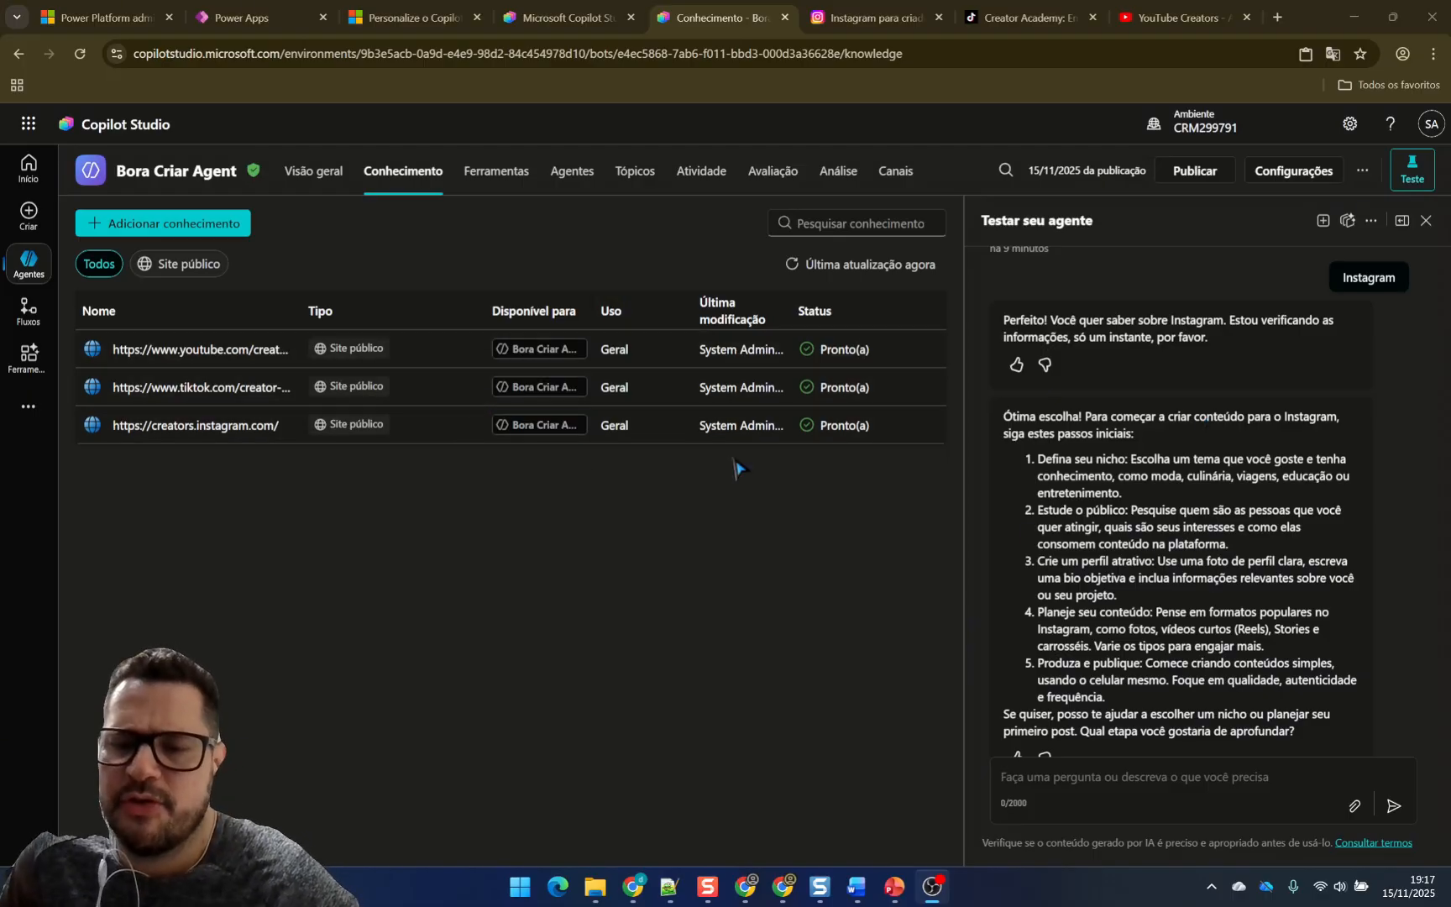
- Review the earlier test conversation about Instagram, from the agent's greeting through its generated answer
scroll(1161, 571, down, 2)
scroll(1164, 571, up, 3)
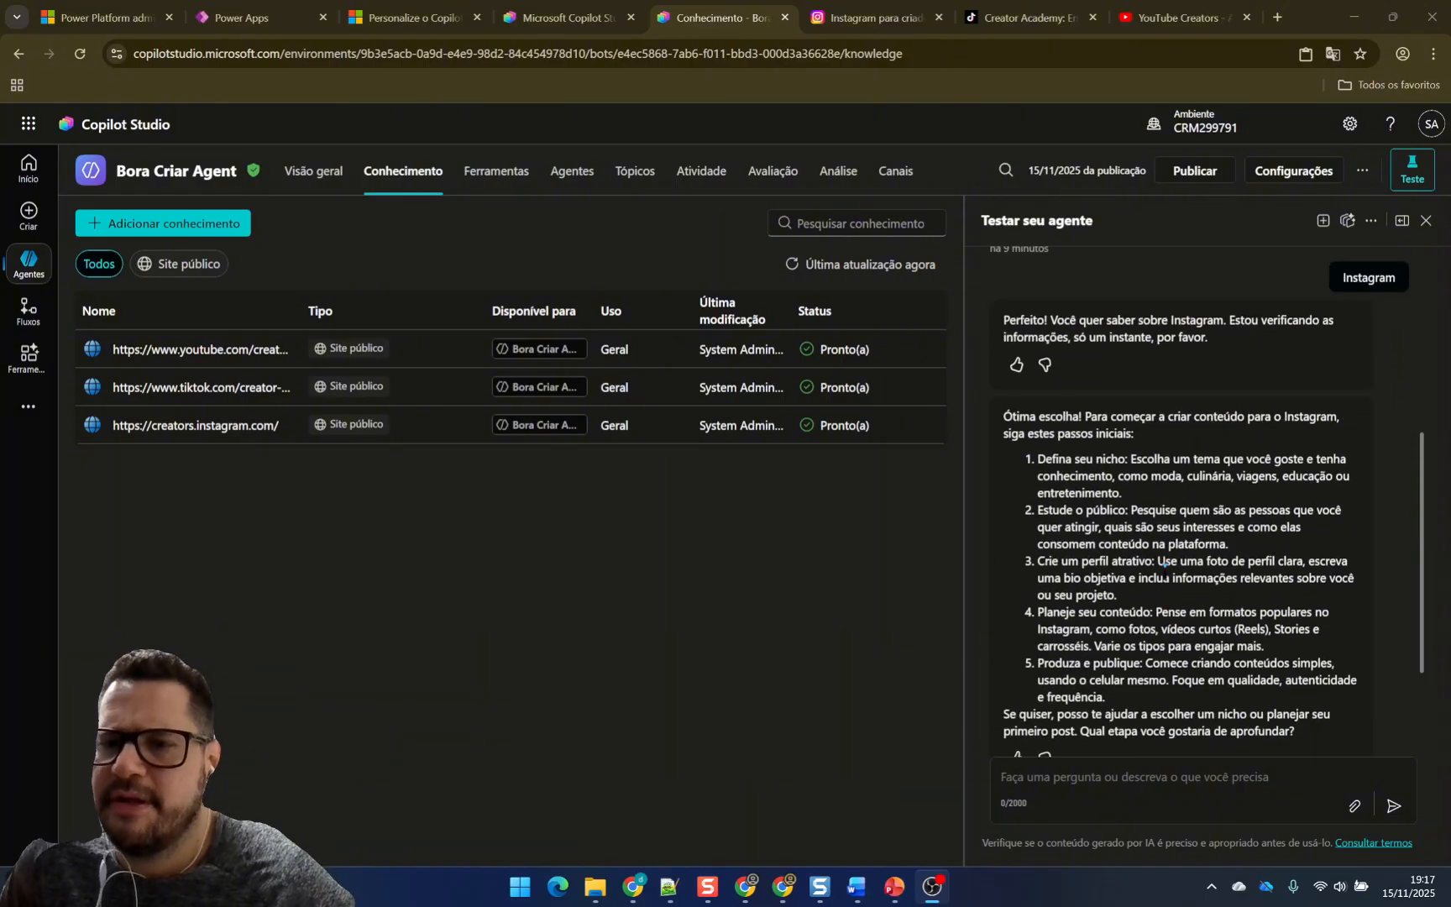
scroll(1164, 571, up, 3)
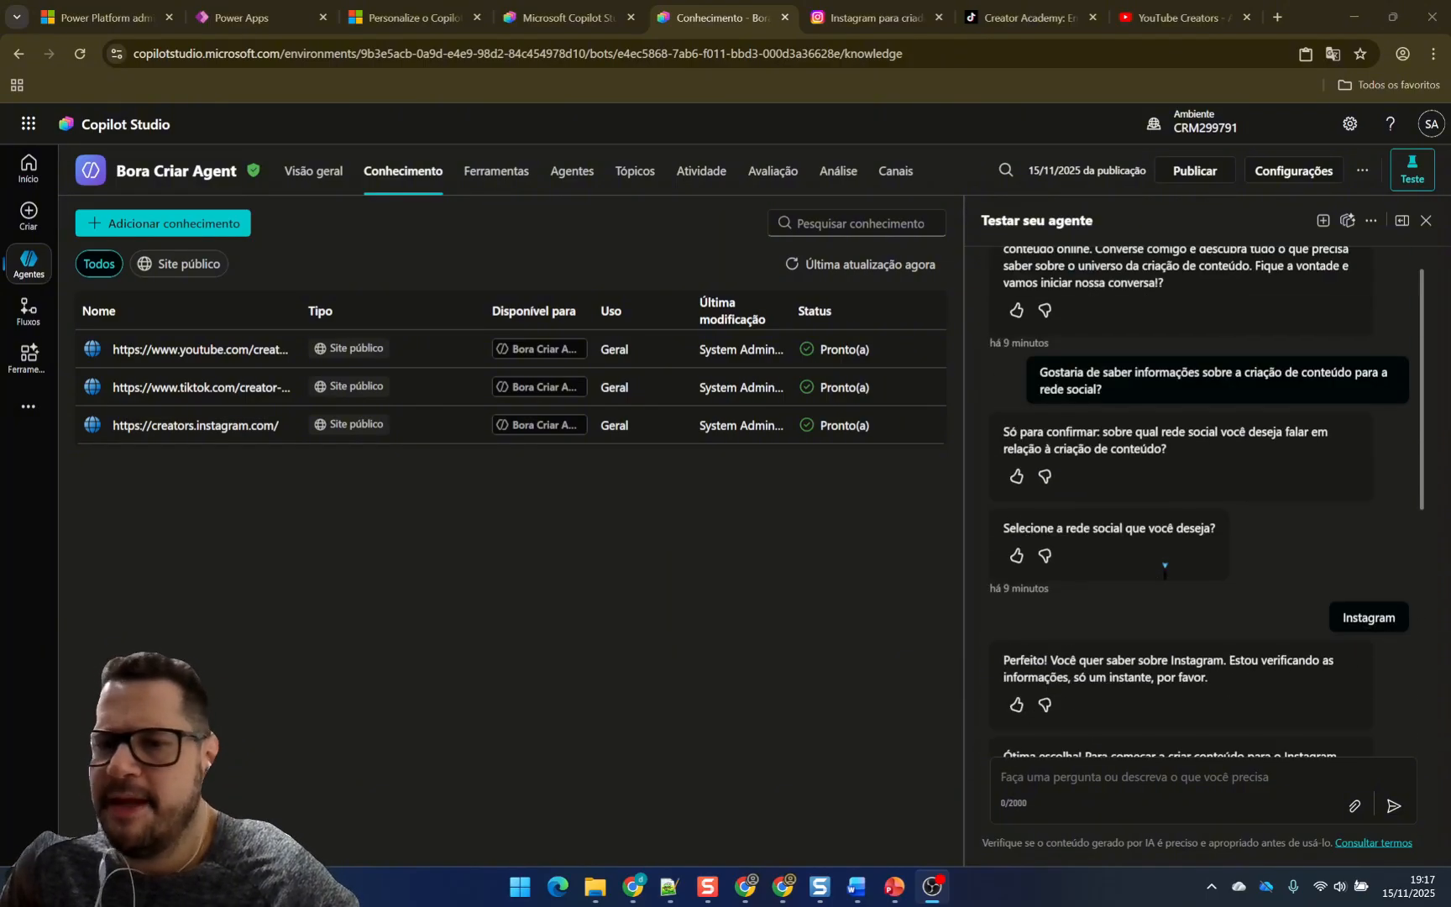
scroll(1164, 571, up, 1)
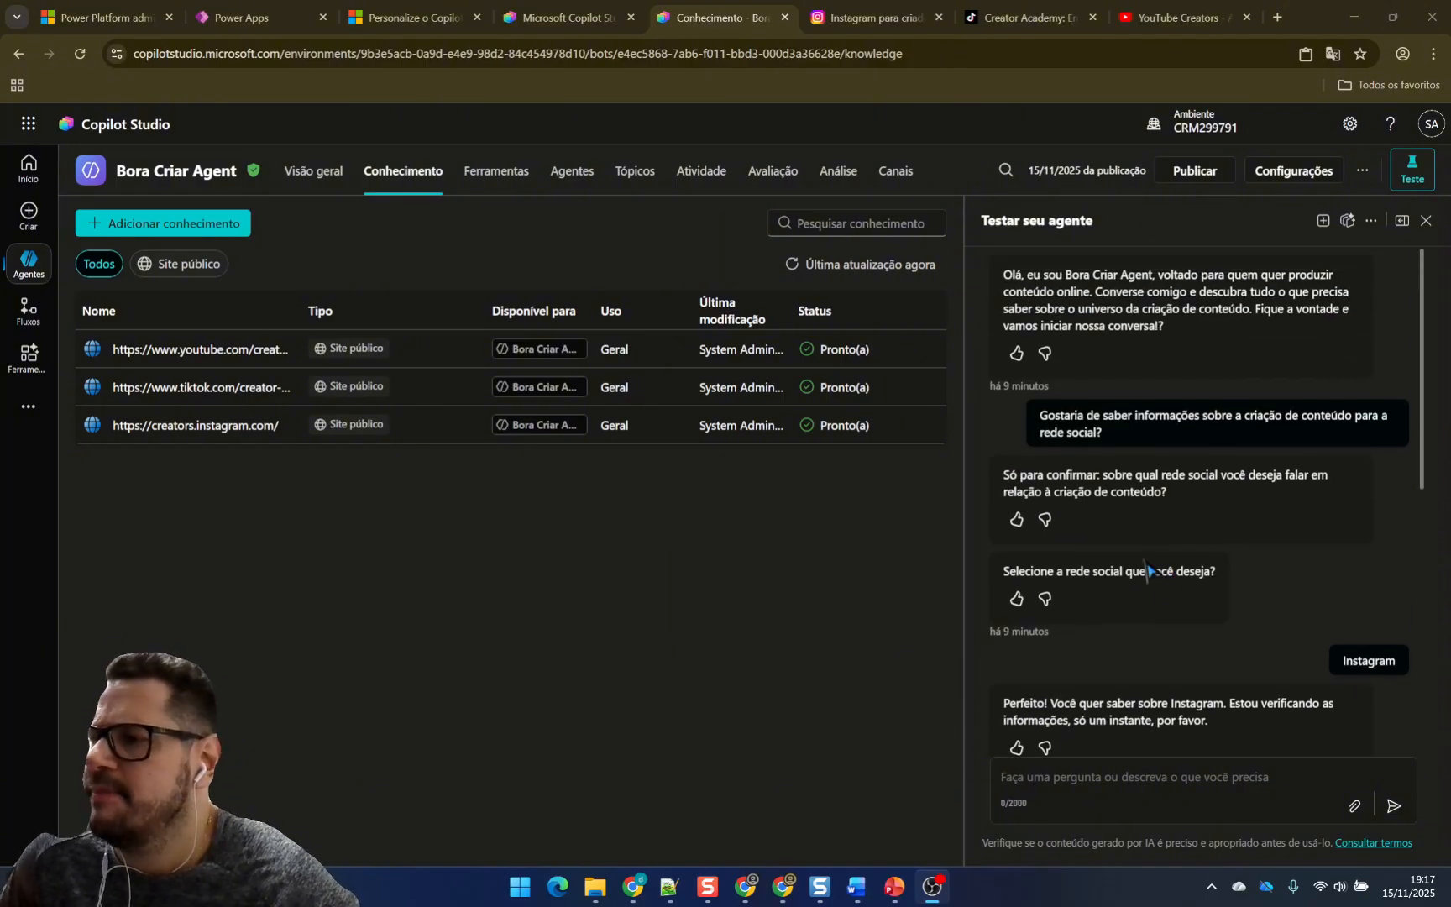
scroll(1150, 571, down, 4)
scroll(1149, 571, down, 2)
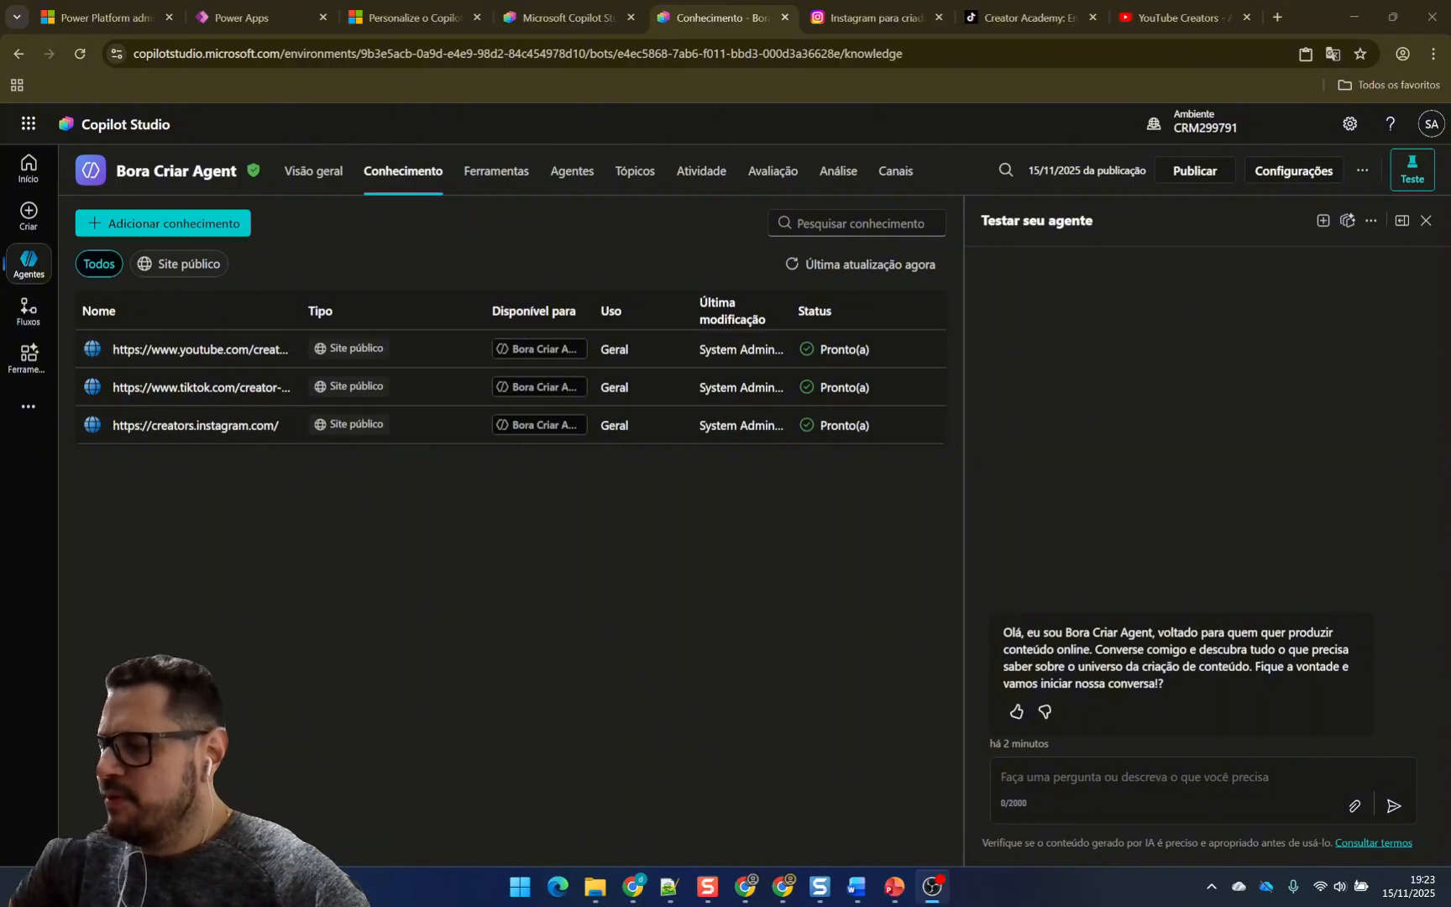
- Ask the agent in the test chat: "Gostaria de saber informações sobre a criação de conteúdo para a rede social?"
key(alt+Tab)
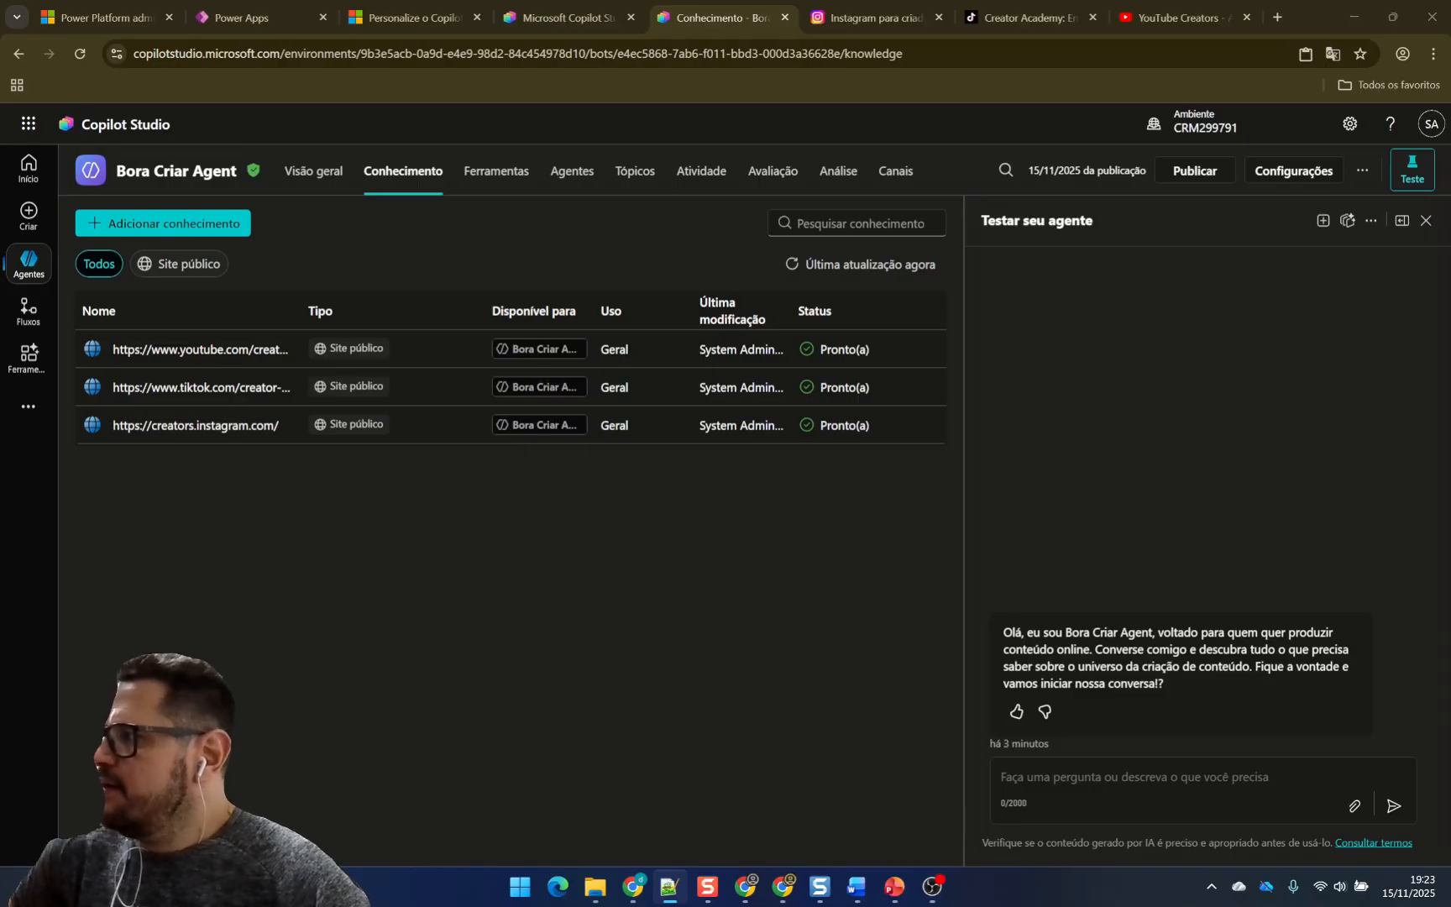
click(1072, 779)
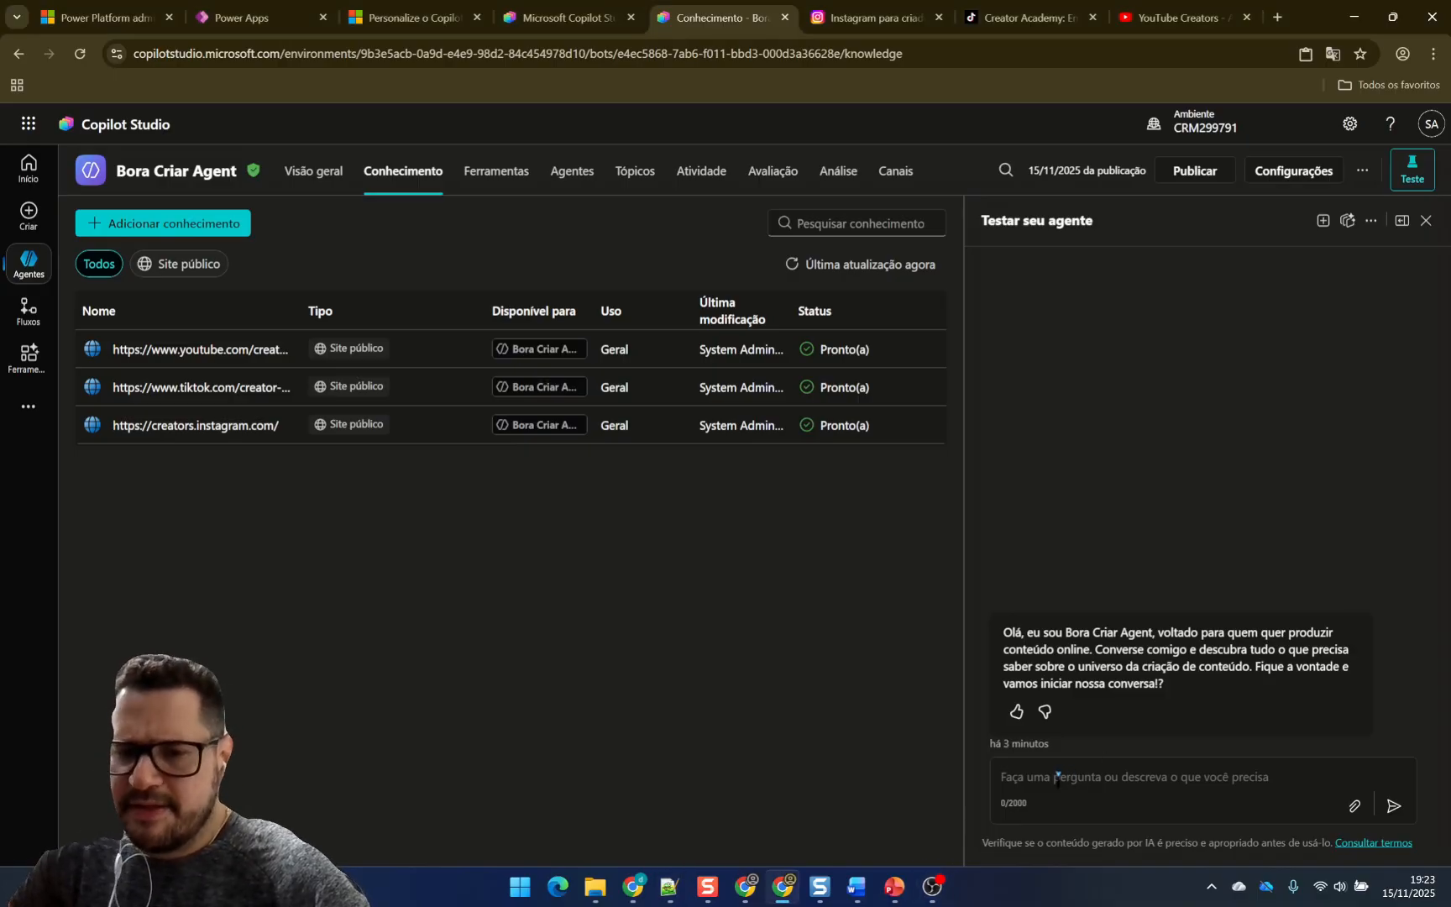
click(1056, 779)
text(Gostar)
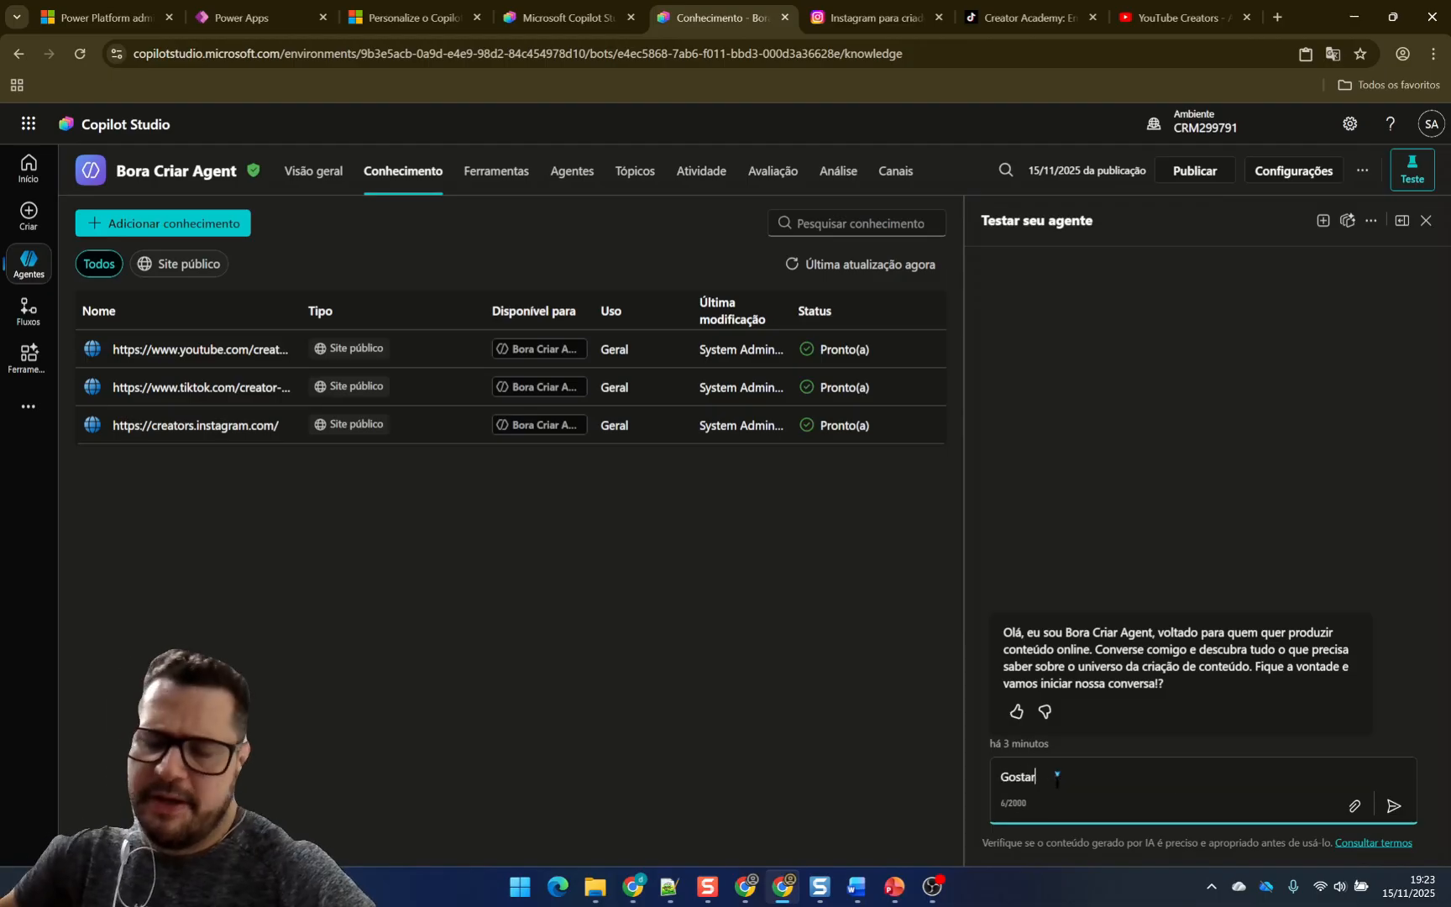
text(ia de saber informações sobr)
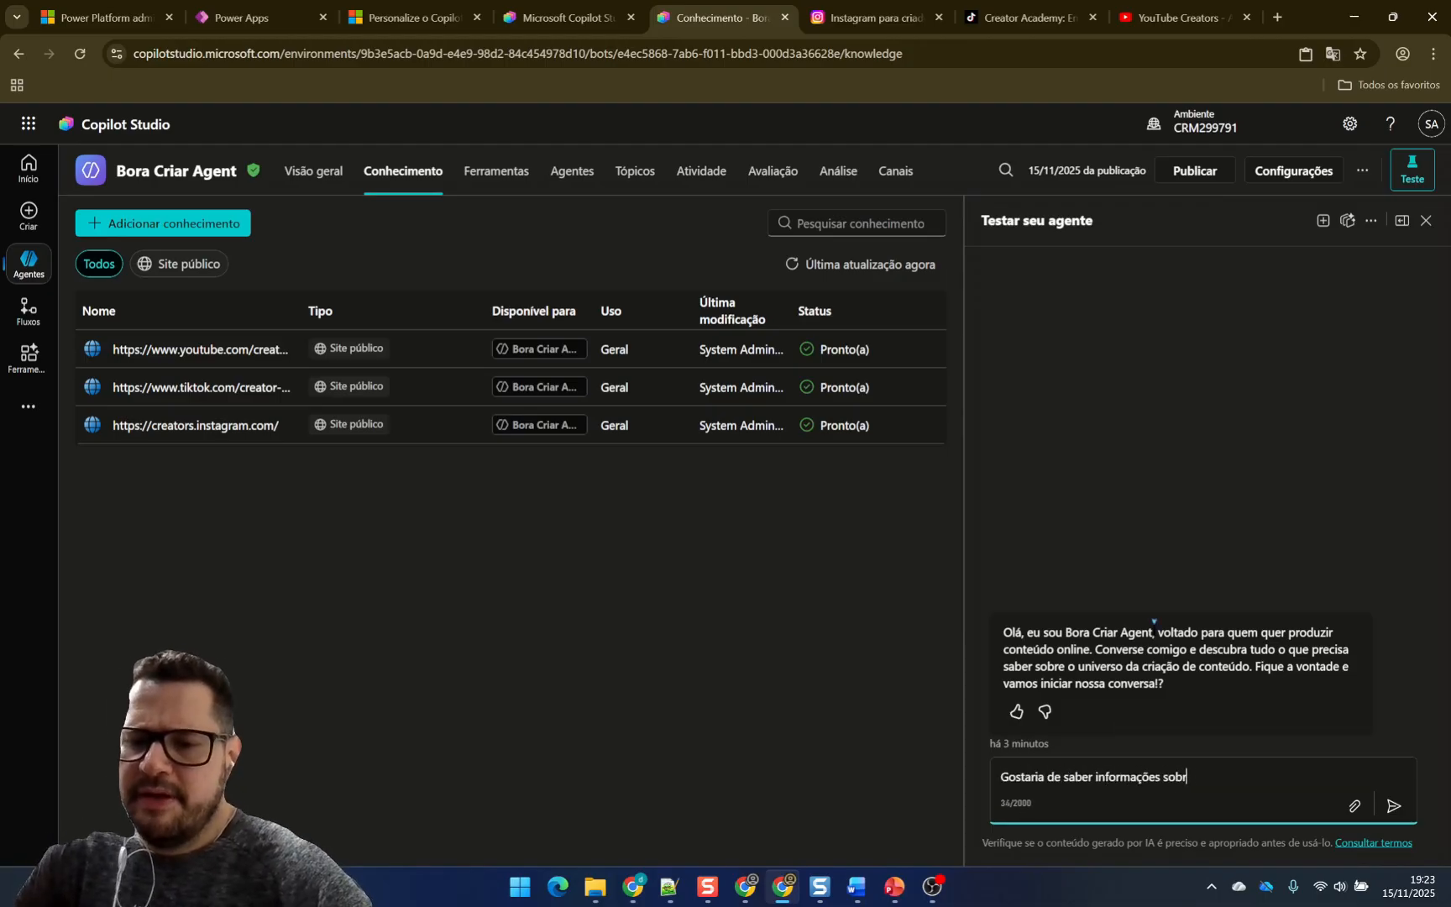
text(e a criação de conteúdo para a rede social?)
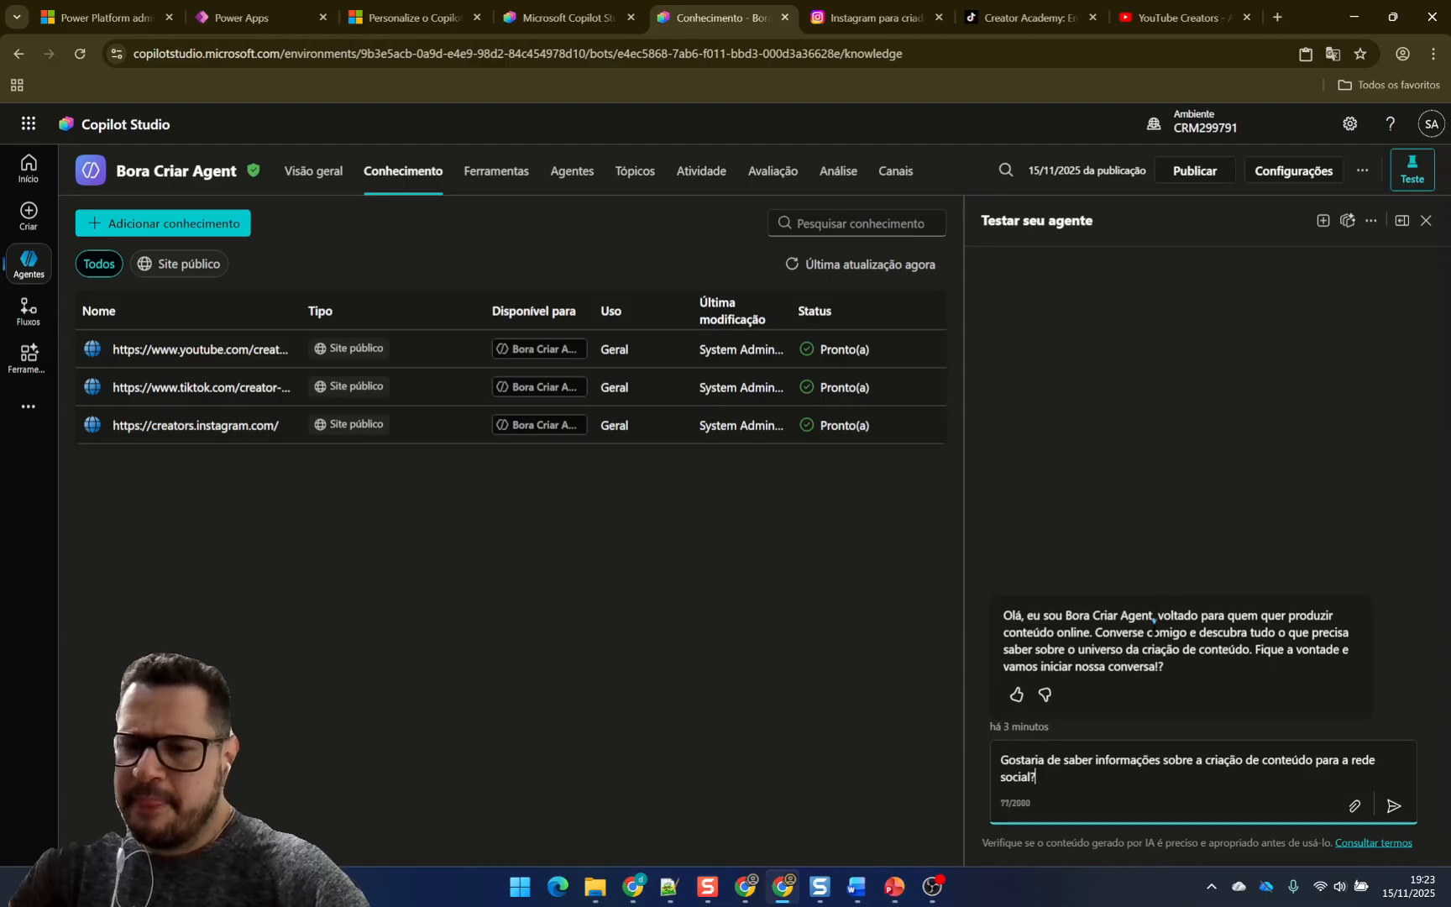
key(Return)
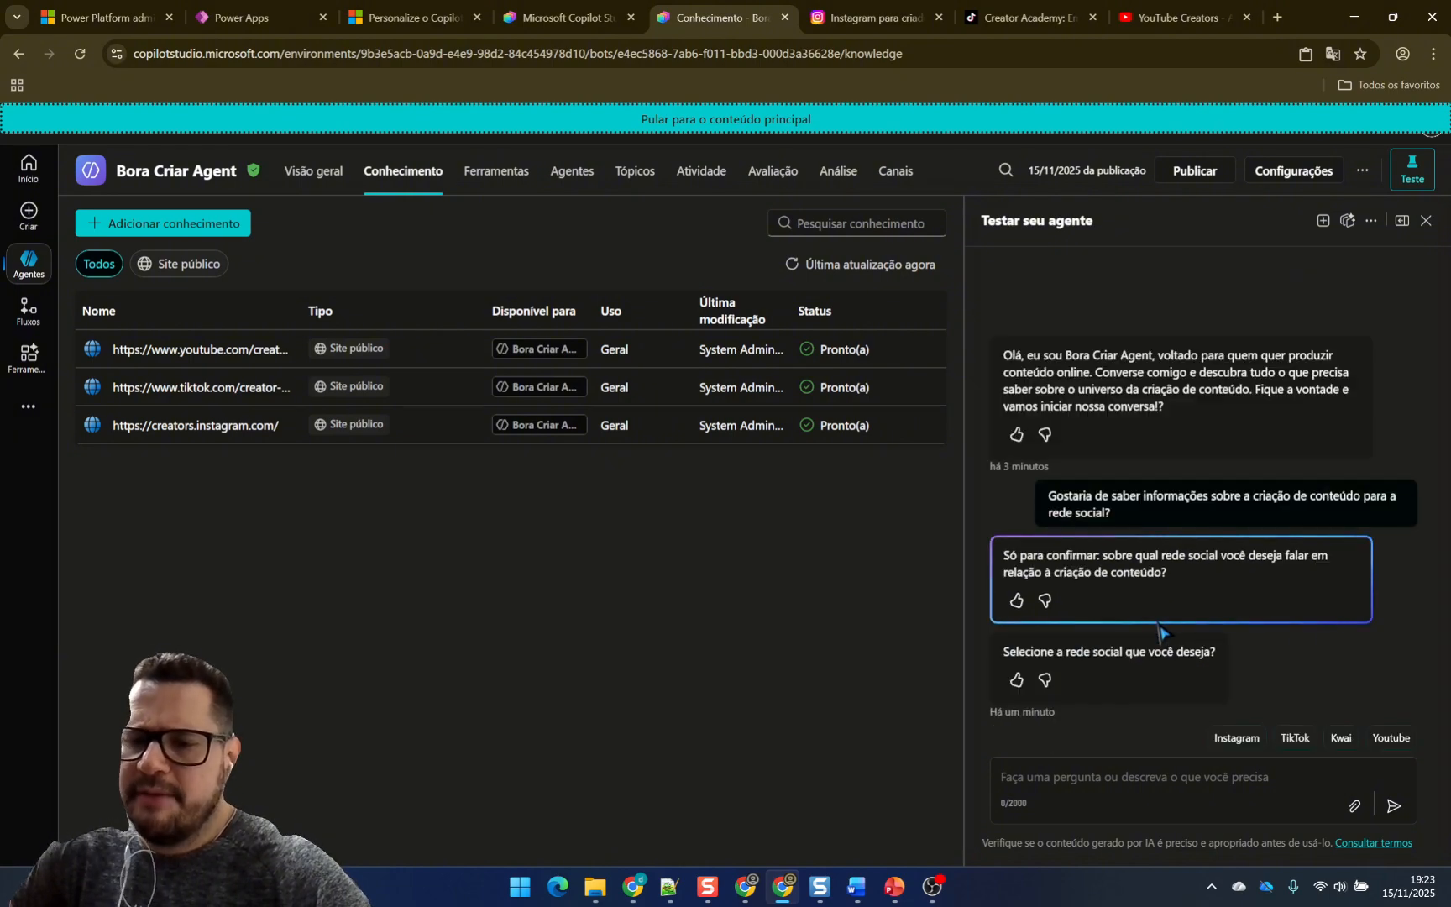
- Choose Youtube as the social network and check the answer's first cited source, closing the source page when done
click(1385, 739)
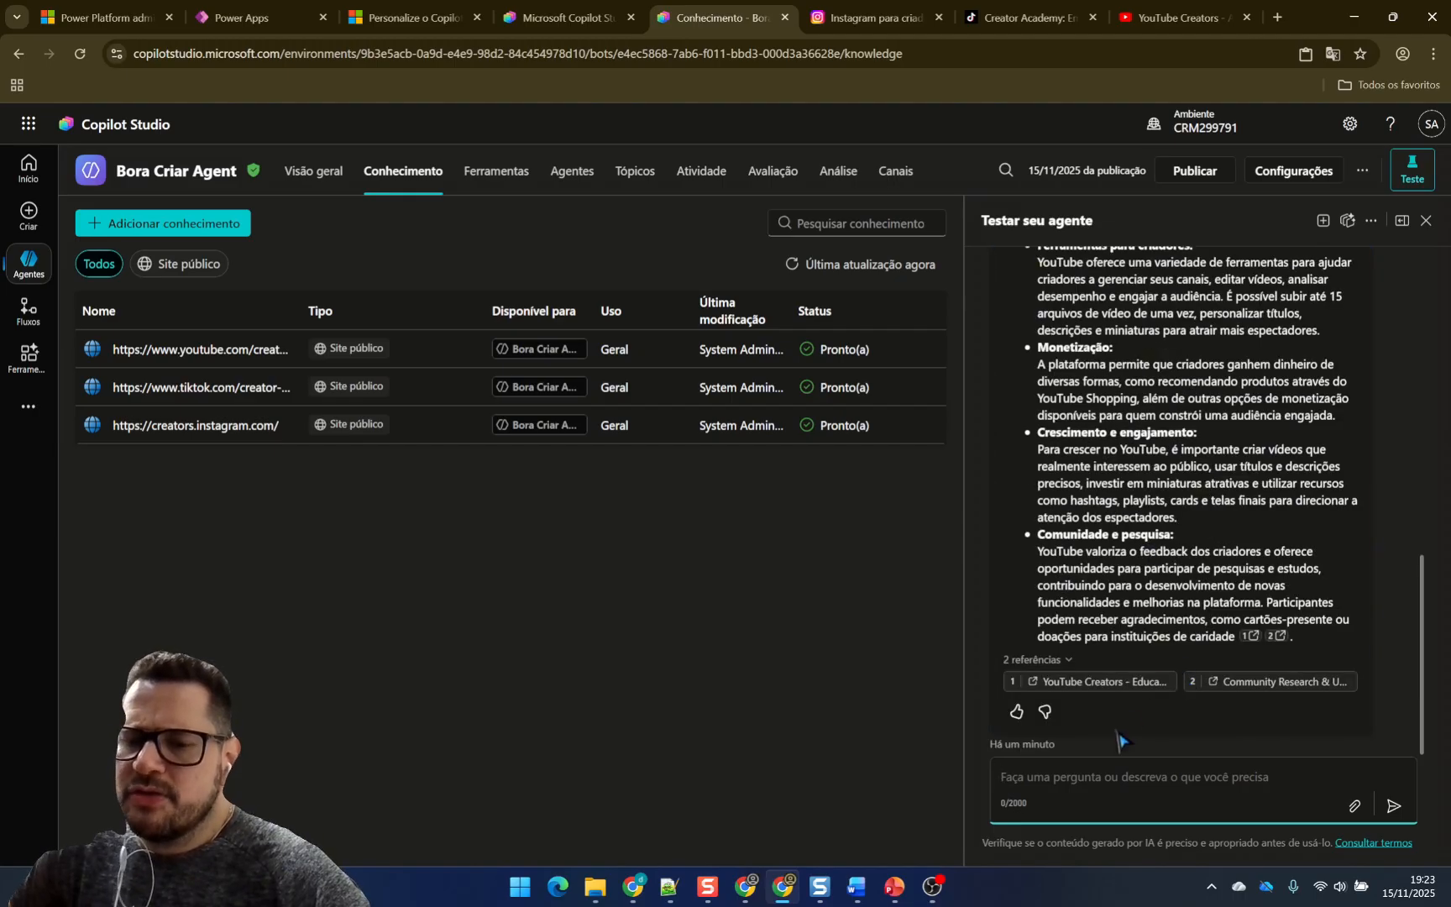
click(1094, 682)
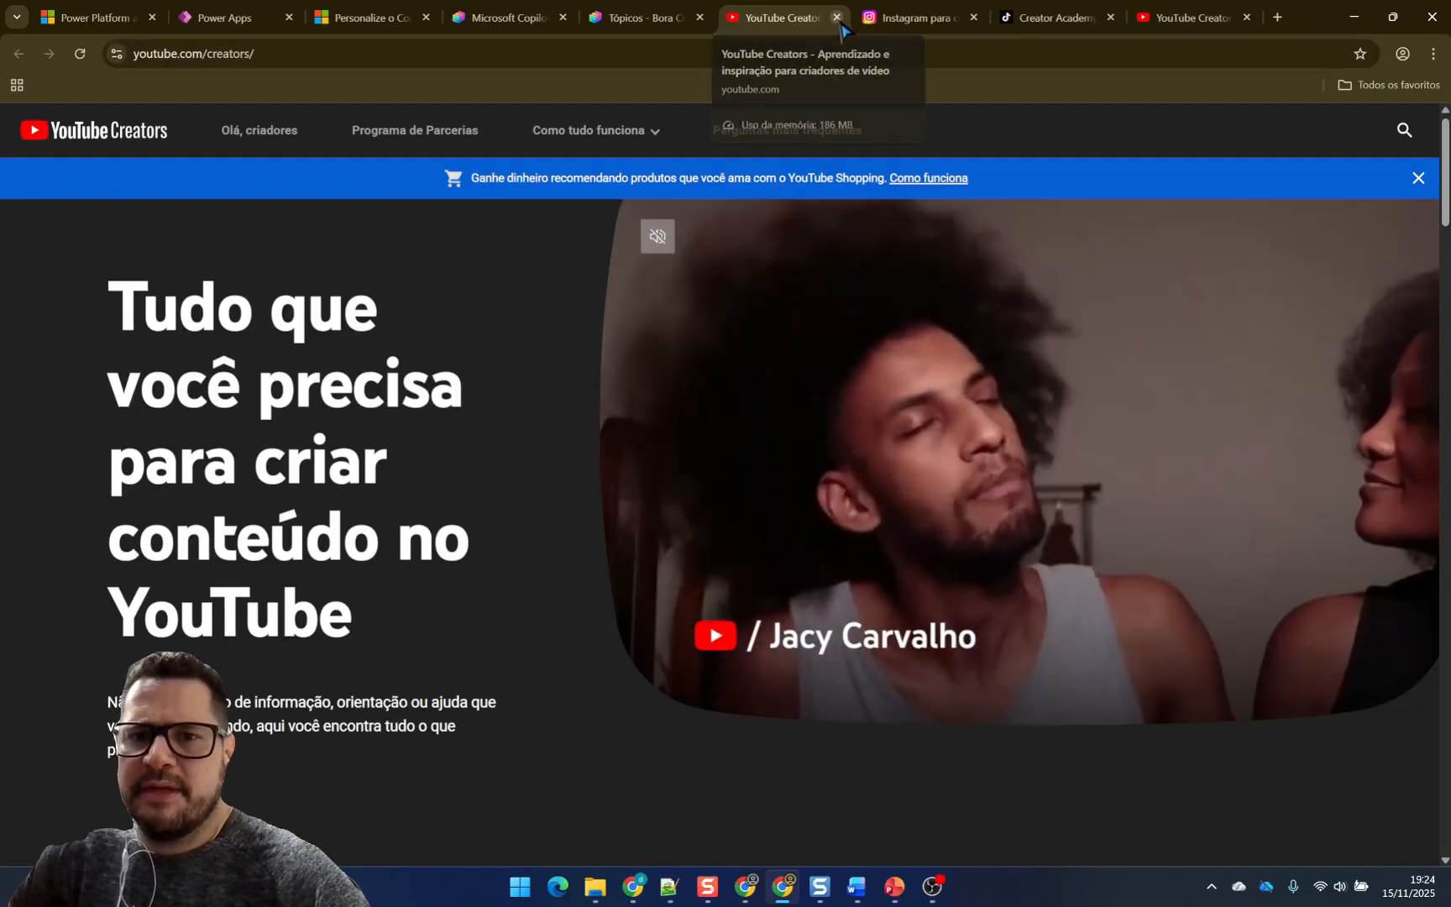
click(836, 17)
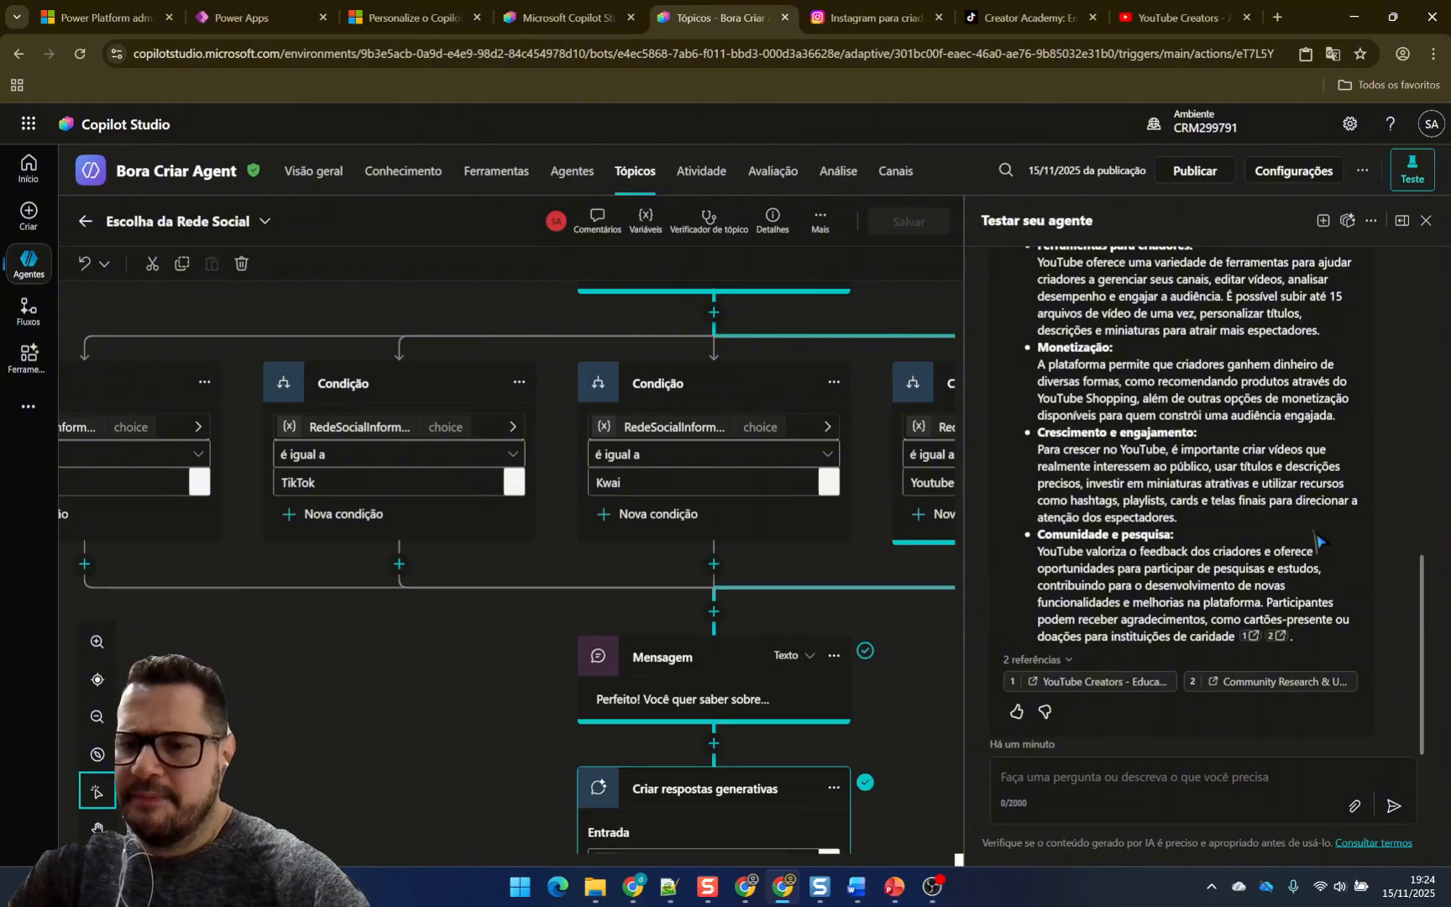
- Start a new test conversation and send "Gostaria de saber informações sobre a criação de conteúdo para a rede social?"
click(1324, 221)
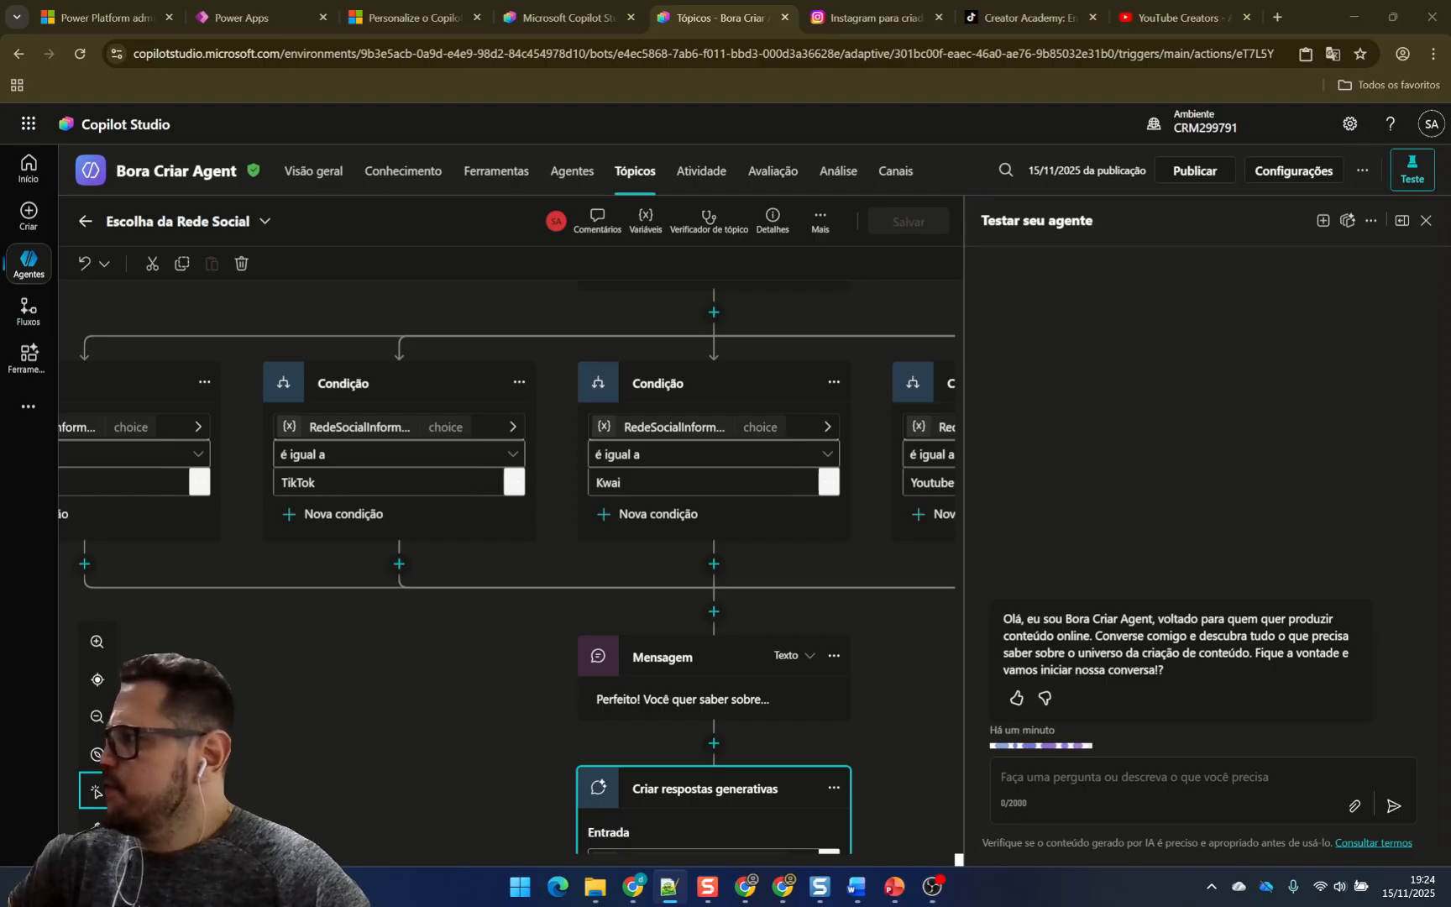
key(alt+Tab)
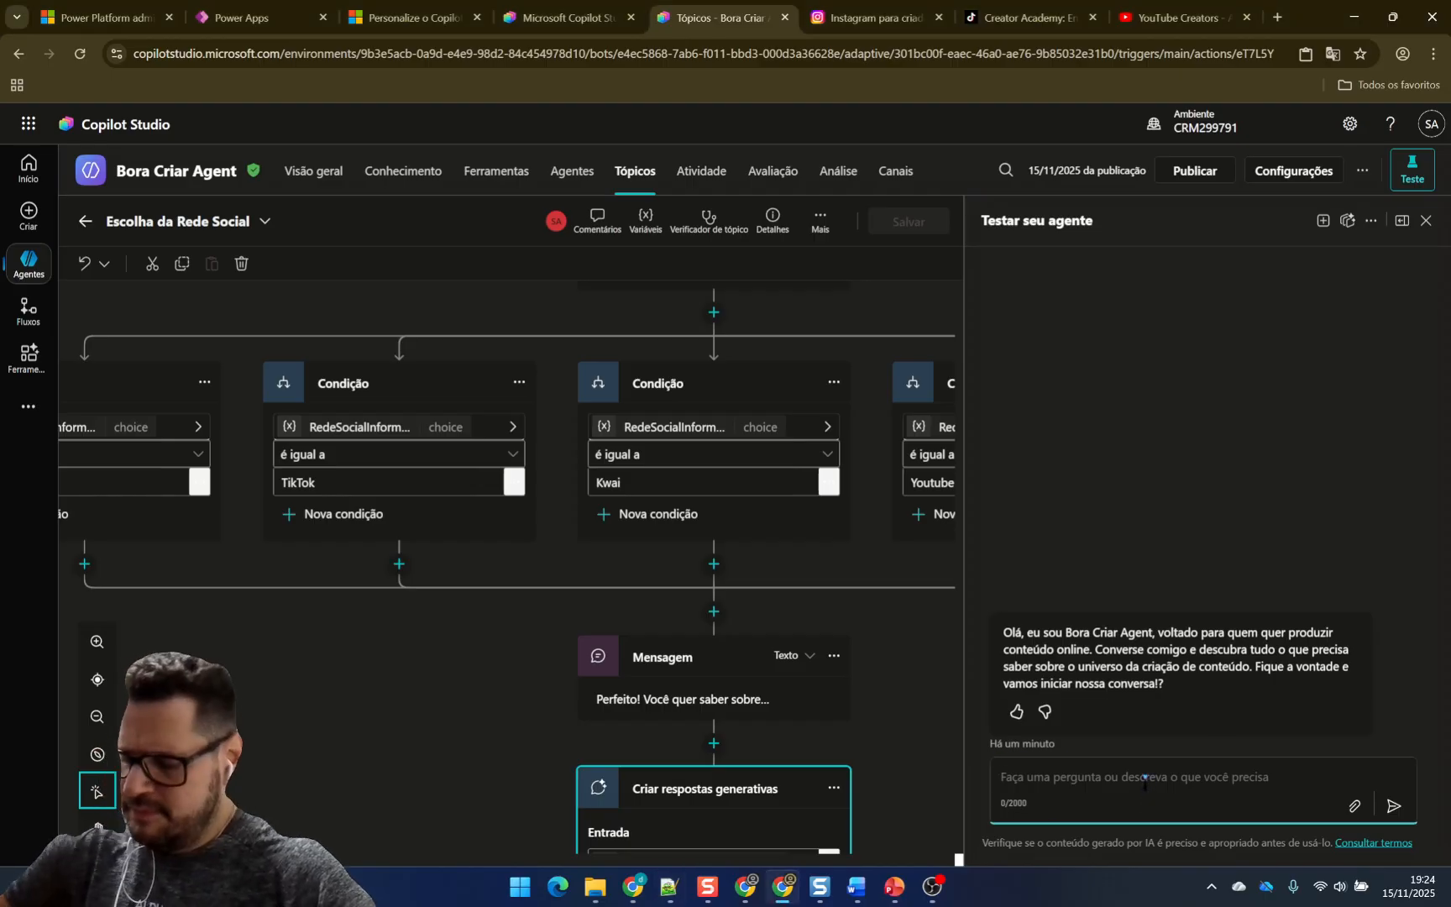
text(Gostaria de saber info)
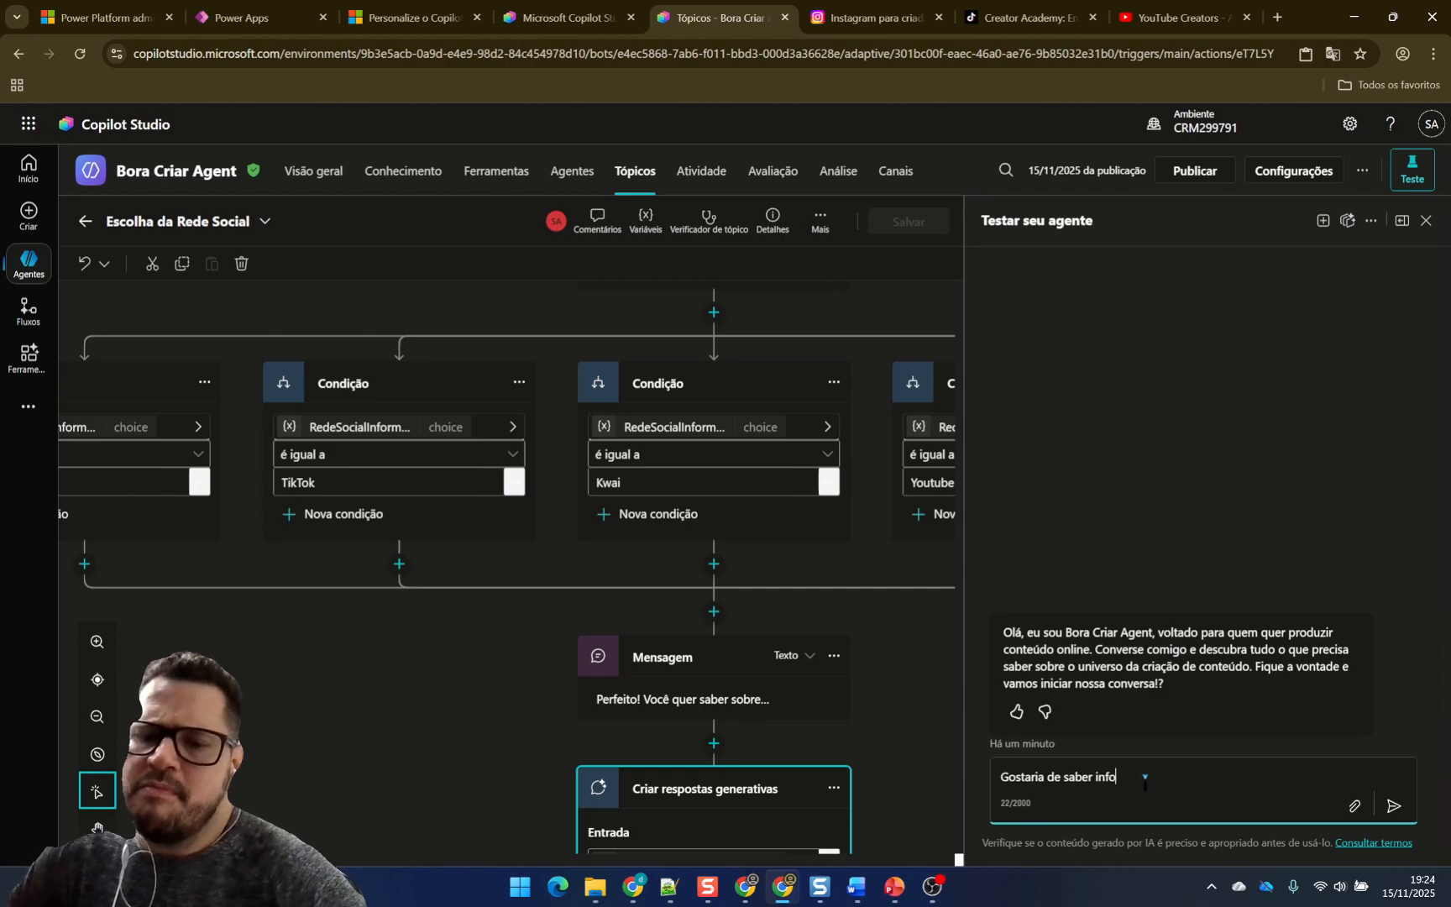
text(rmações sobre a criação de c)
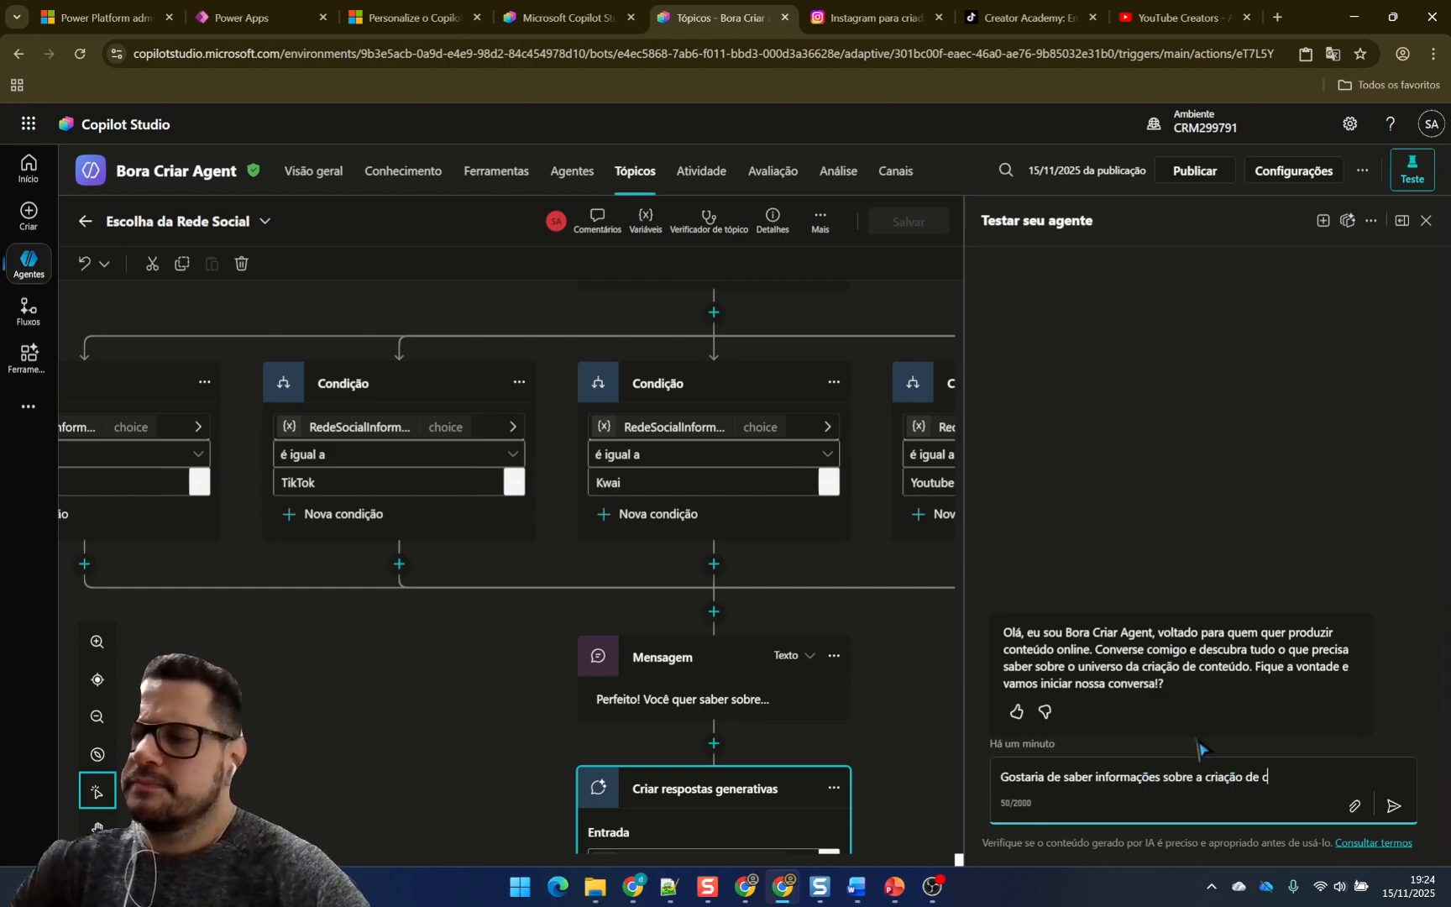
text(onteúdo para a rede social?)
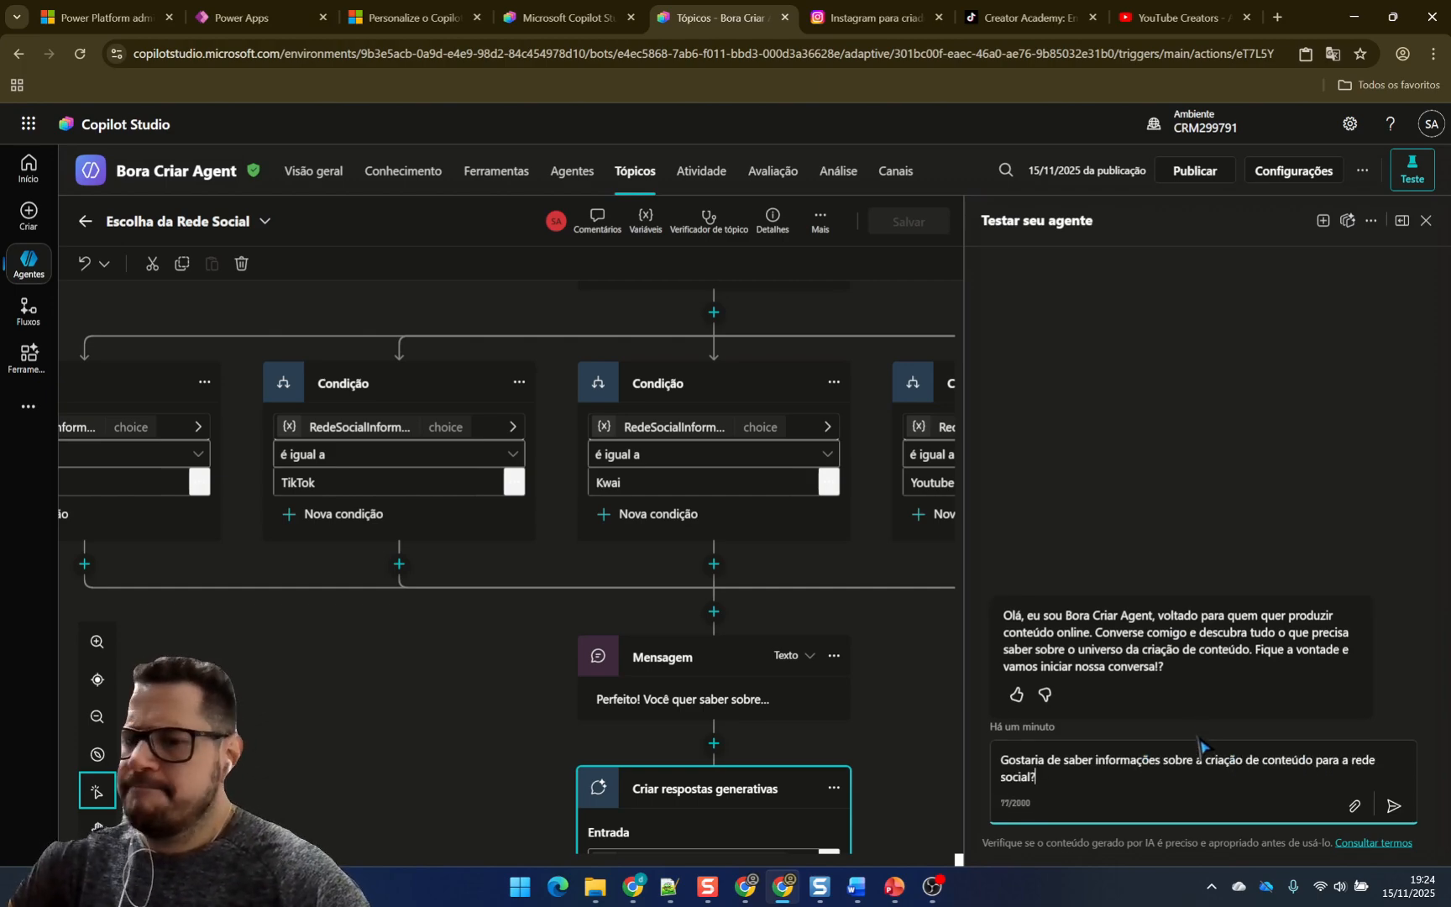
key(Return)
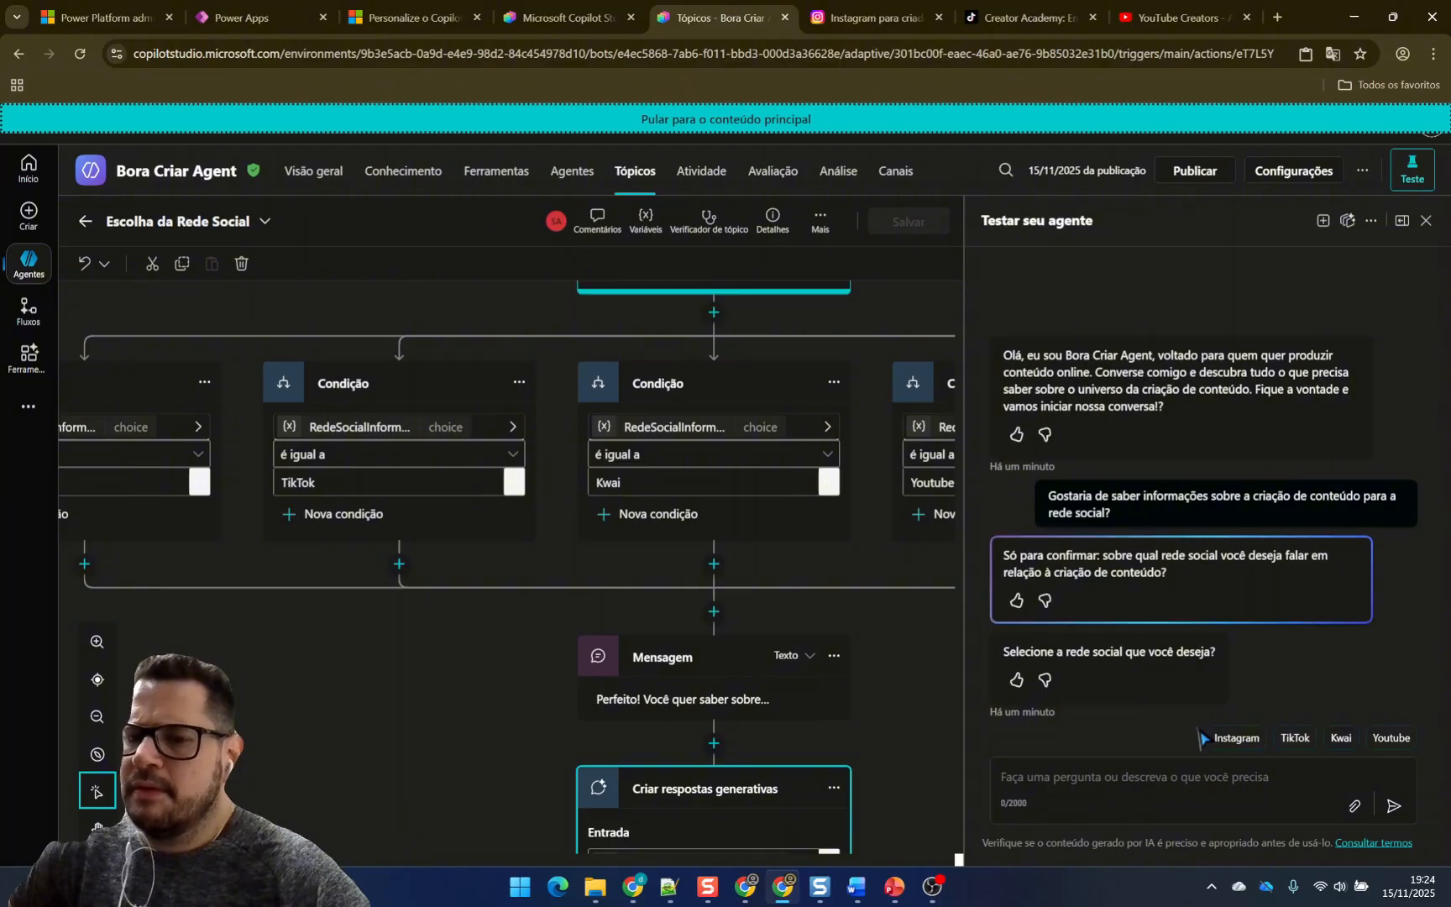
- Choose TikTok as the social network and check a Creator Academy source cited in the answer, closing the source page when done
click(1297, 736)
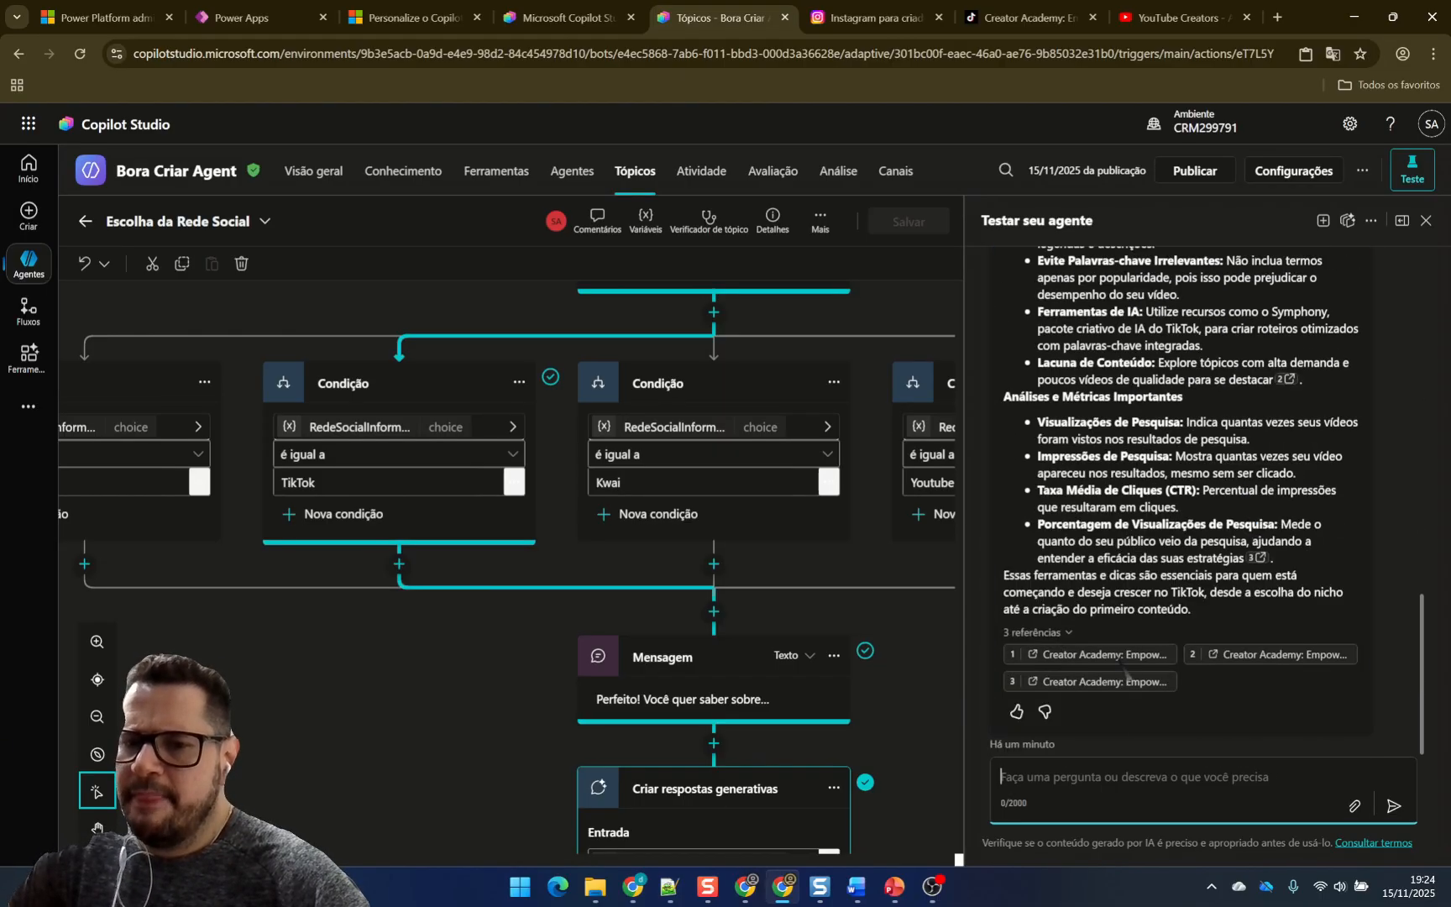
click(1123, 663)
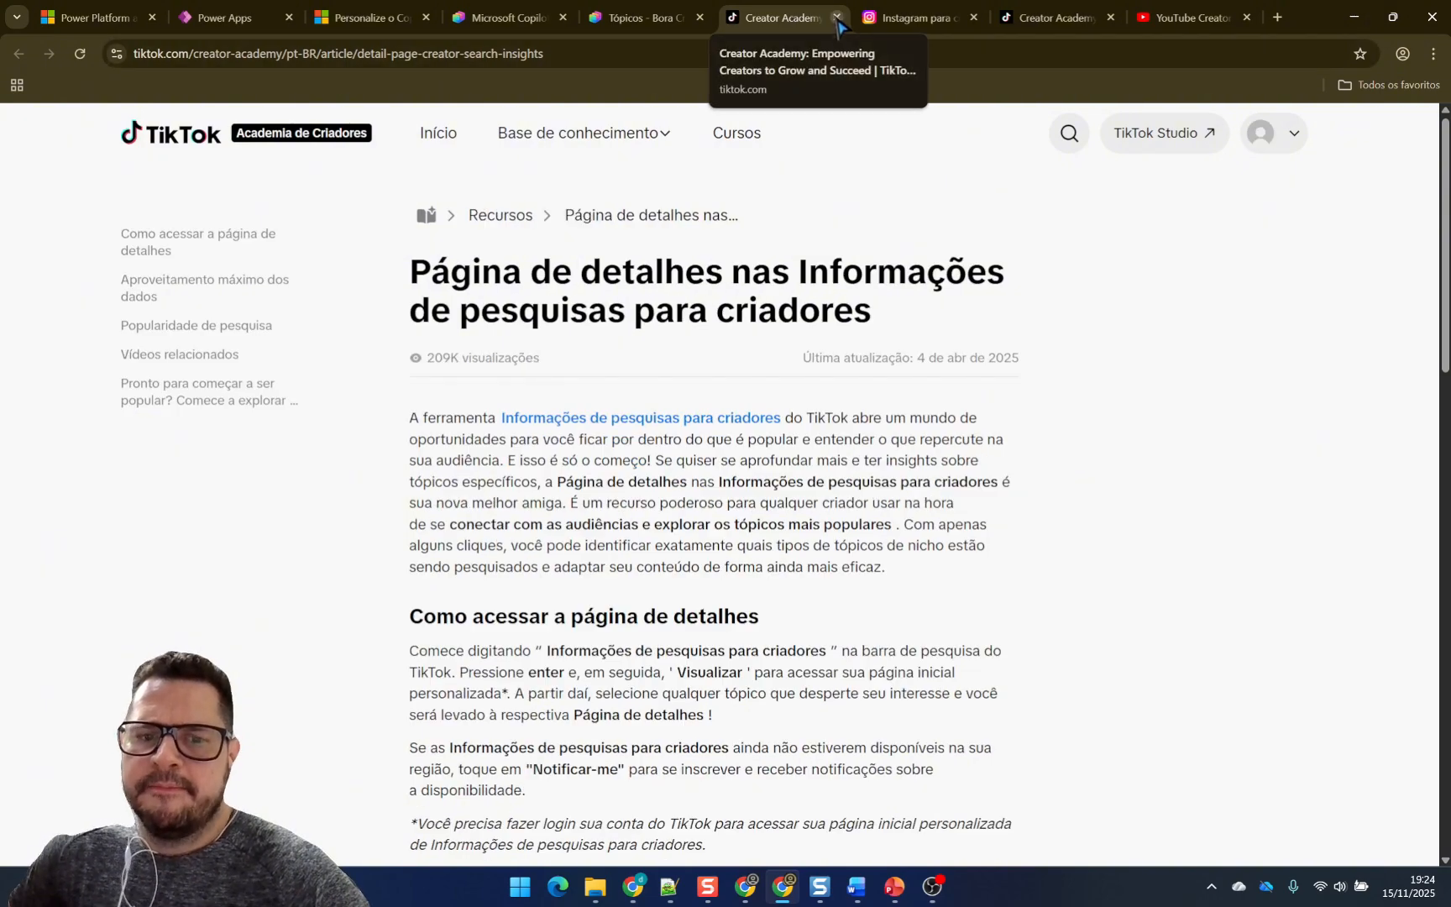
click(836, 18)
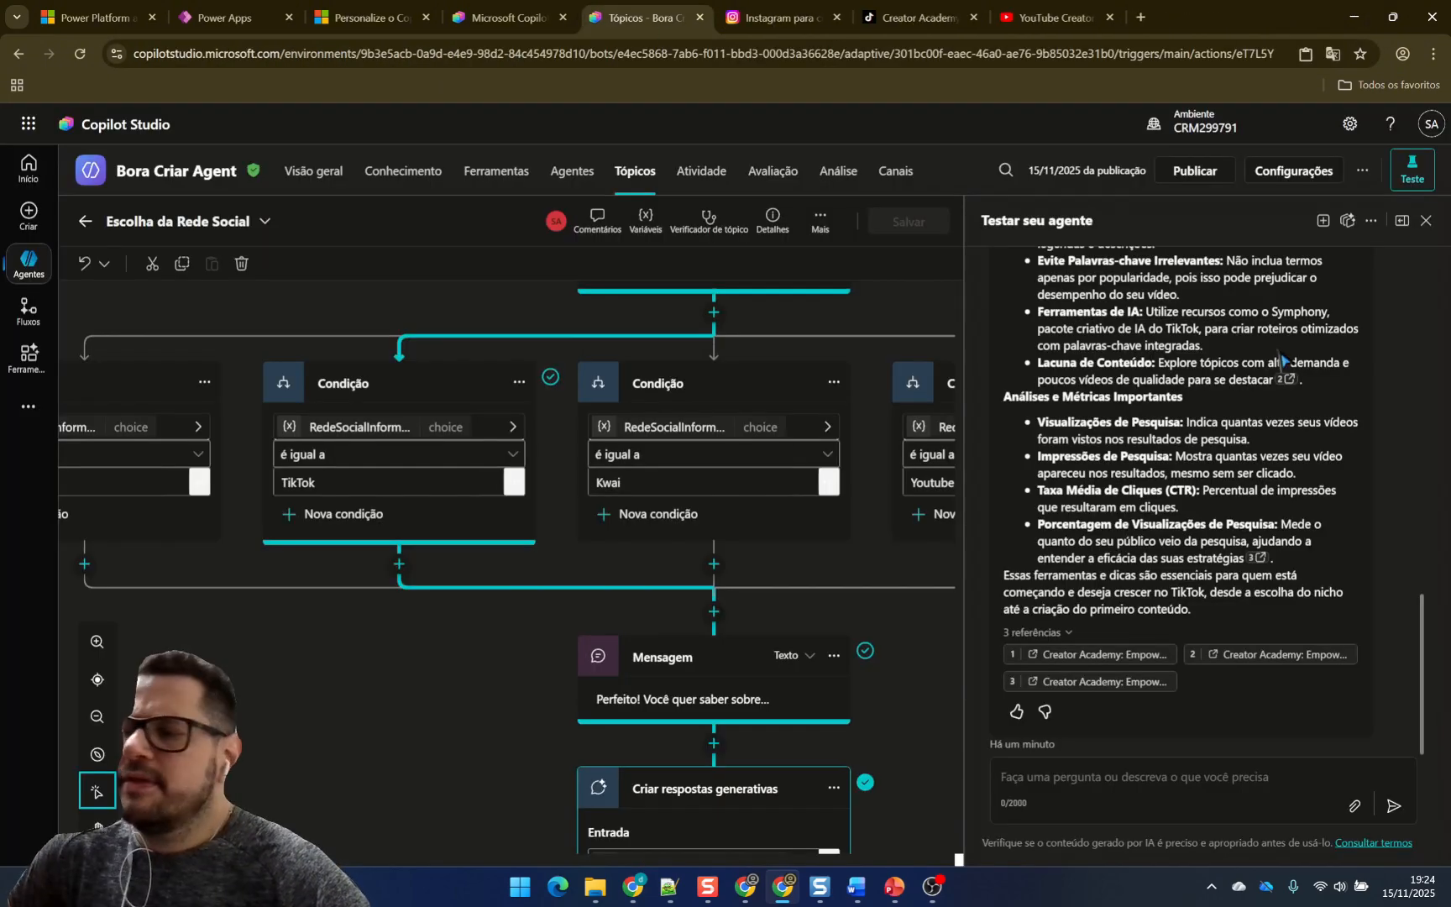